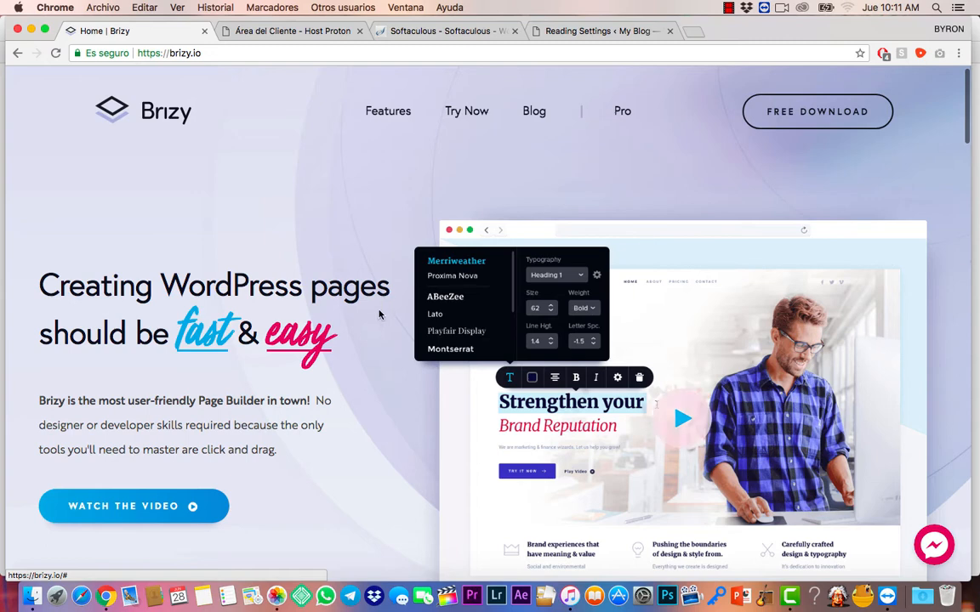
- Review the Brizy home page, including the visual builder introduction and the section on available design tools
scroll(383, 344, "down", 3)
scroll(383, 344, "down", 3)
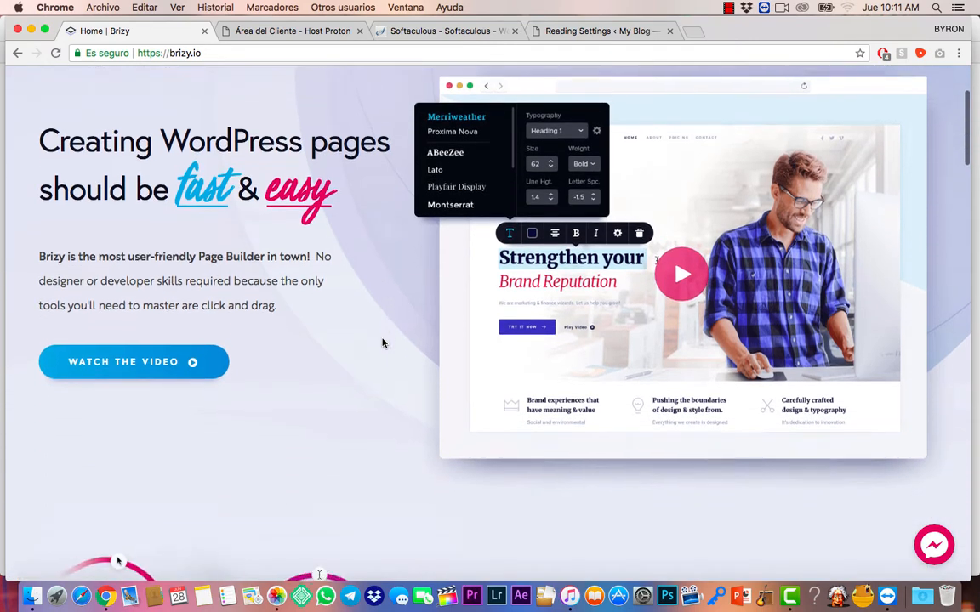
scroll(383, 344, "down", 3)
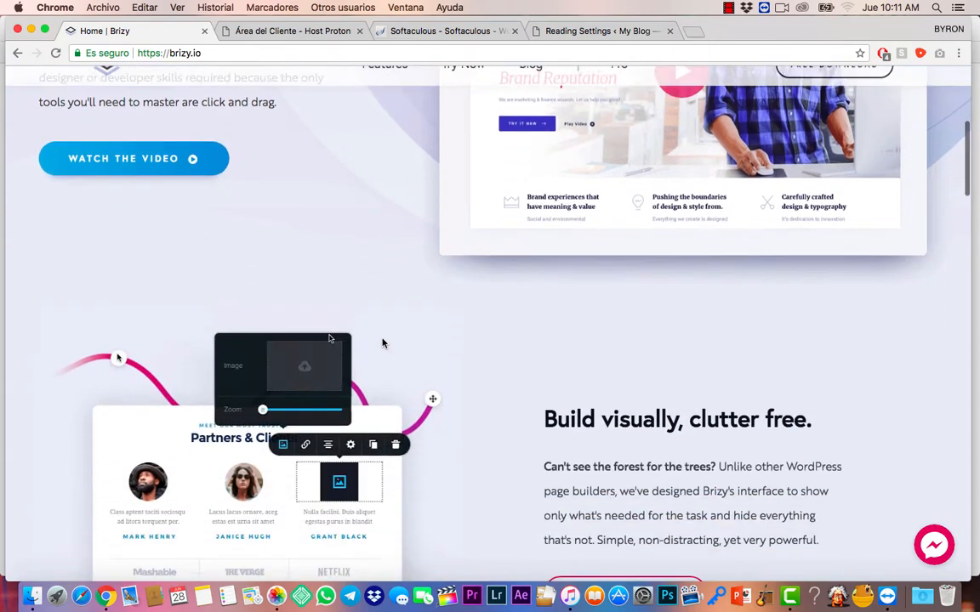
scroll(487, 422, "down", 2)
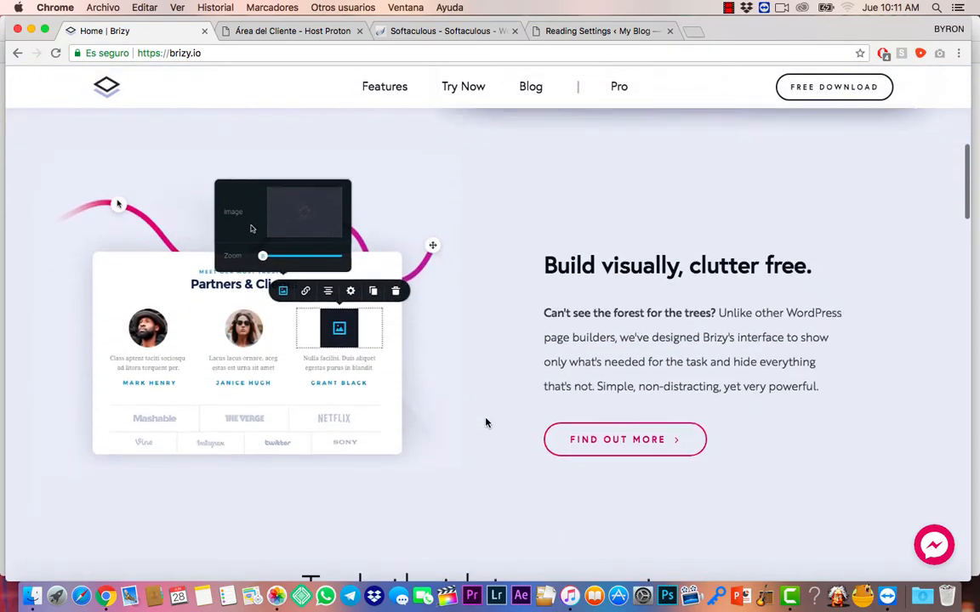
scroll(486, 423, "down", 2)
scroll(486, 423, "down", 5)
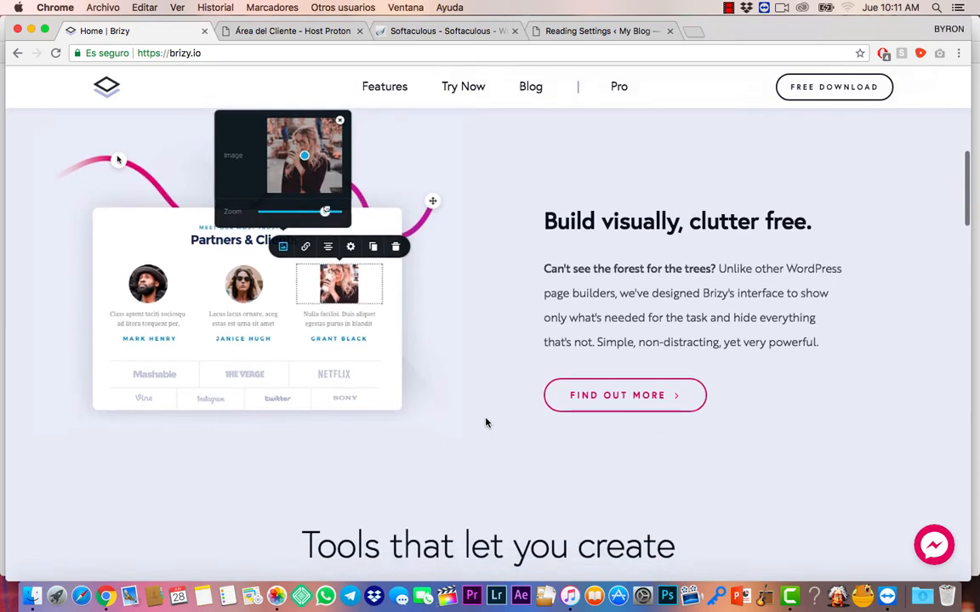
scroll(486, 418, "down", 3)
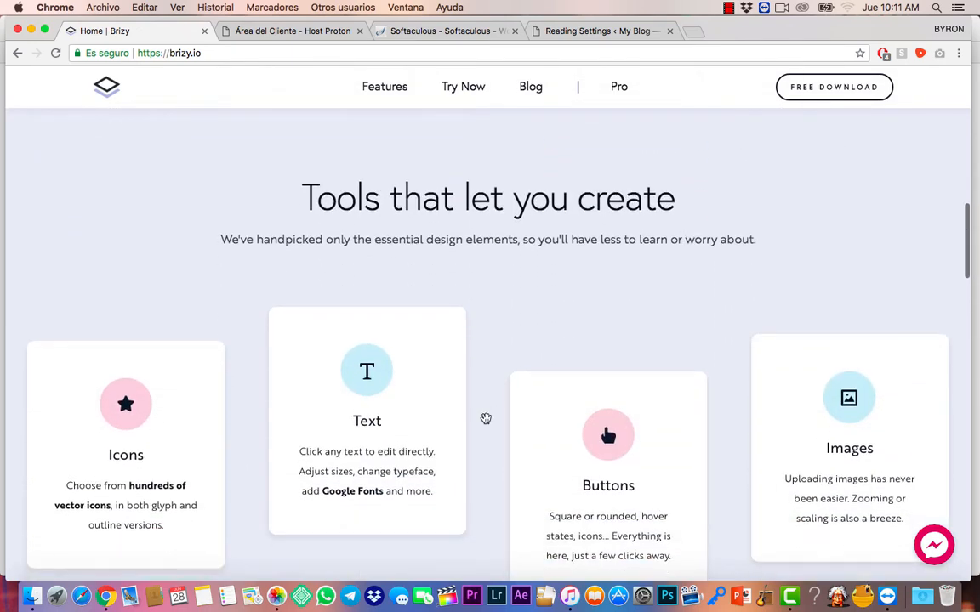
scroll(486, 419, "down", 2)
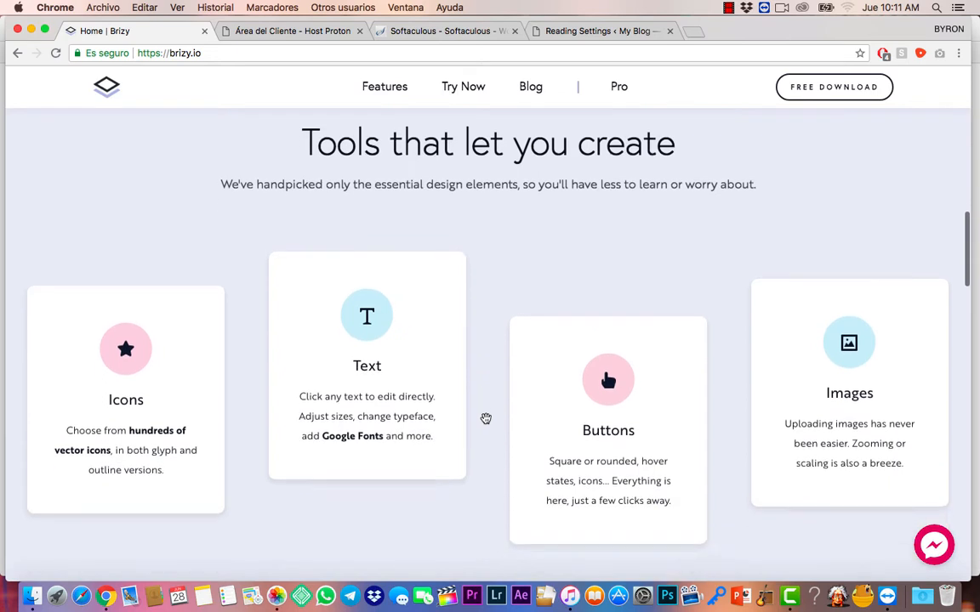
scroll(485, 419, "down", 4)
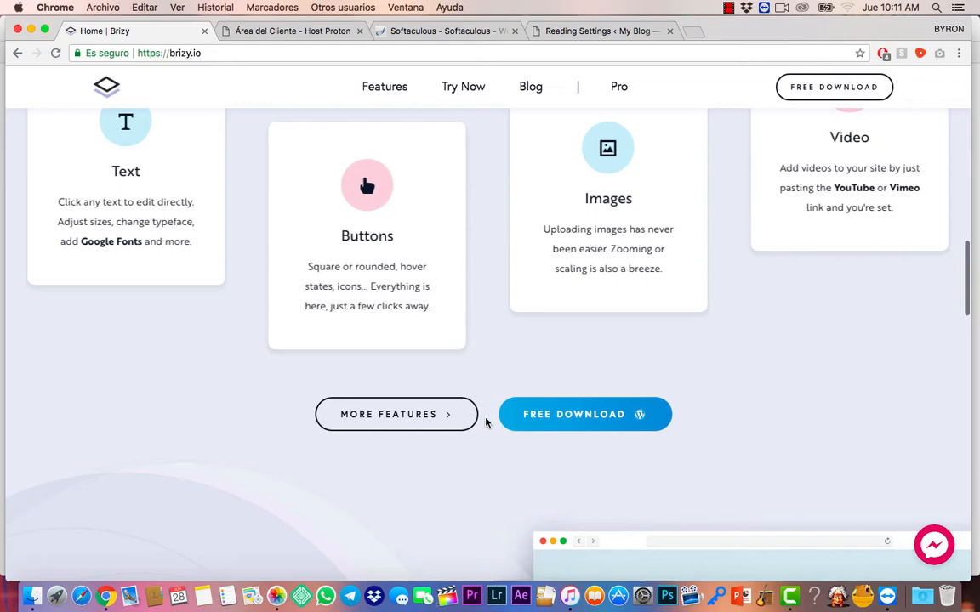
scroll(485, 420, "up", 5)
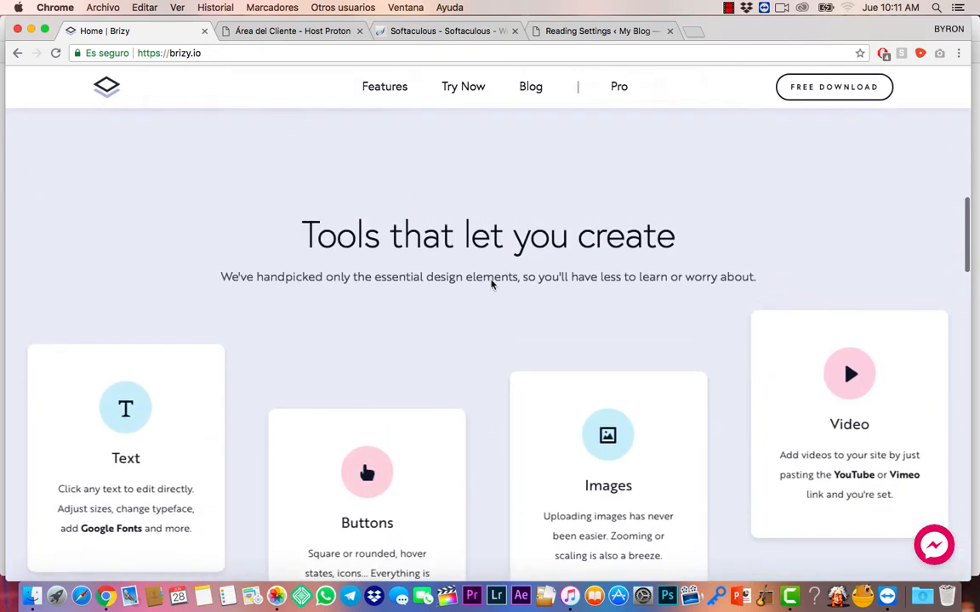
scroll(493, 270, "up", 4)
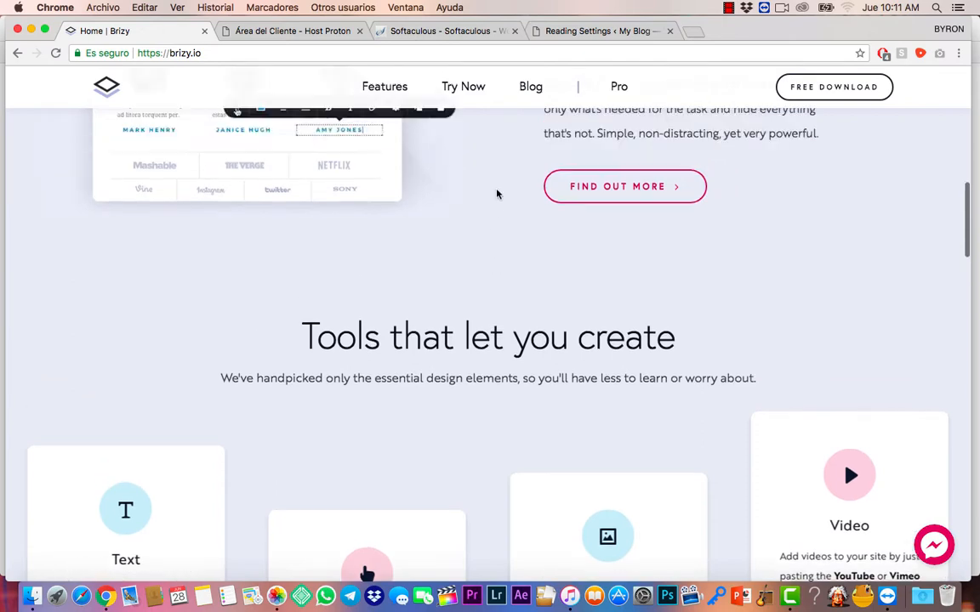
scroll(497, 195, "up", 4)
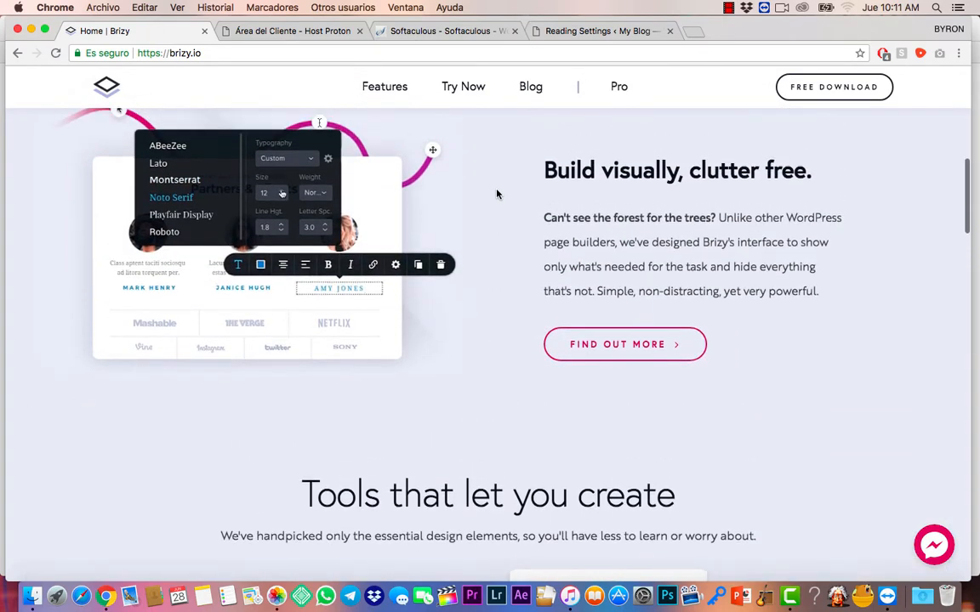
scroll(498, 194, "down", 11)
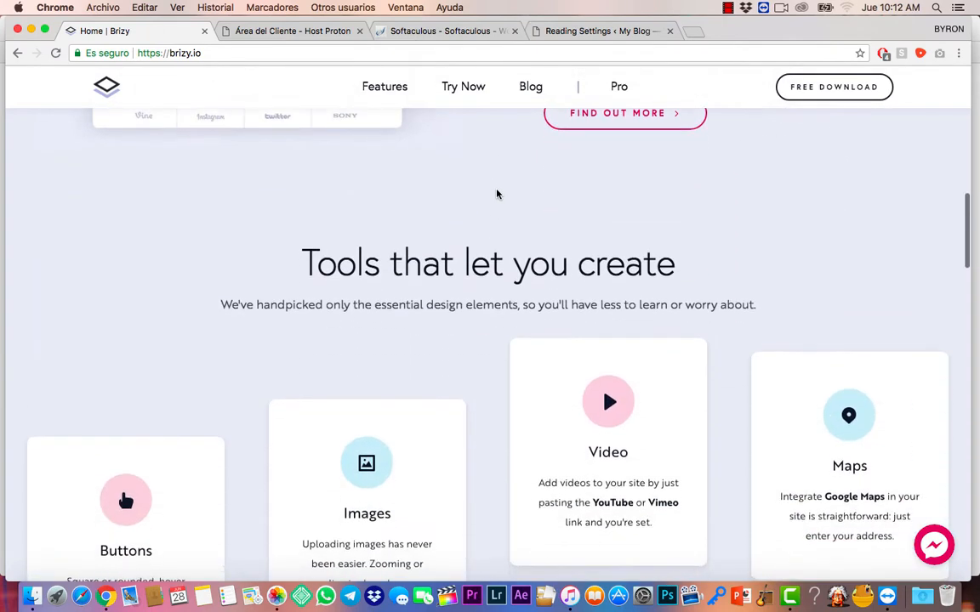
- Open the Brizy Pro page and examine its overview of planned features and the Dynamic Content section
left_click(621, 88)
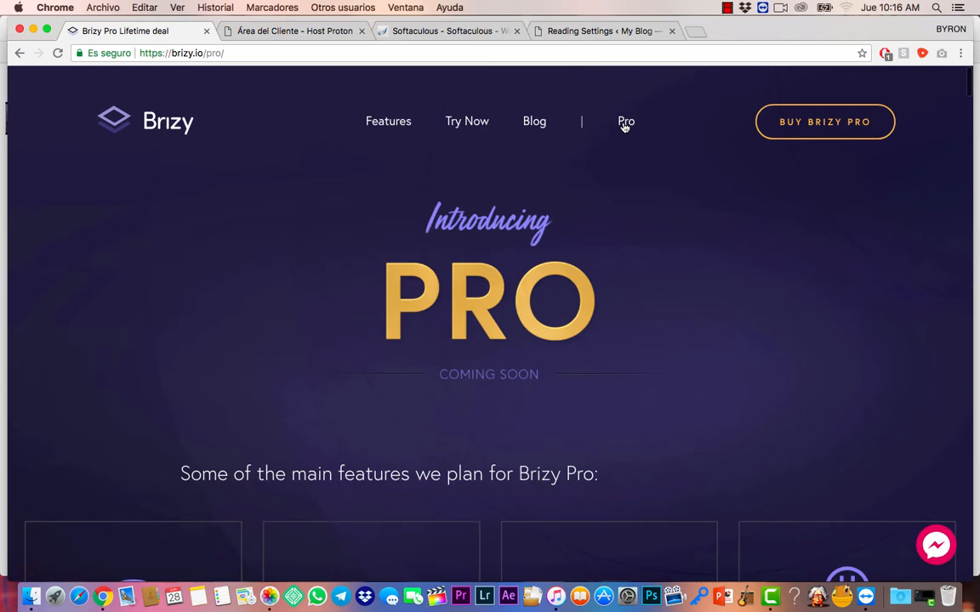
scroll(736, 332, "down", 5)
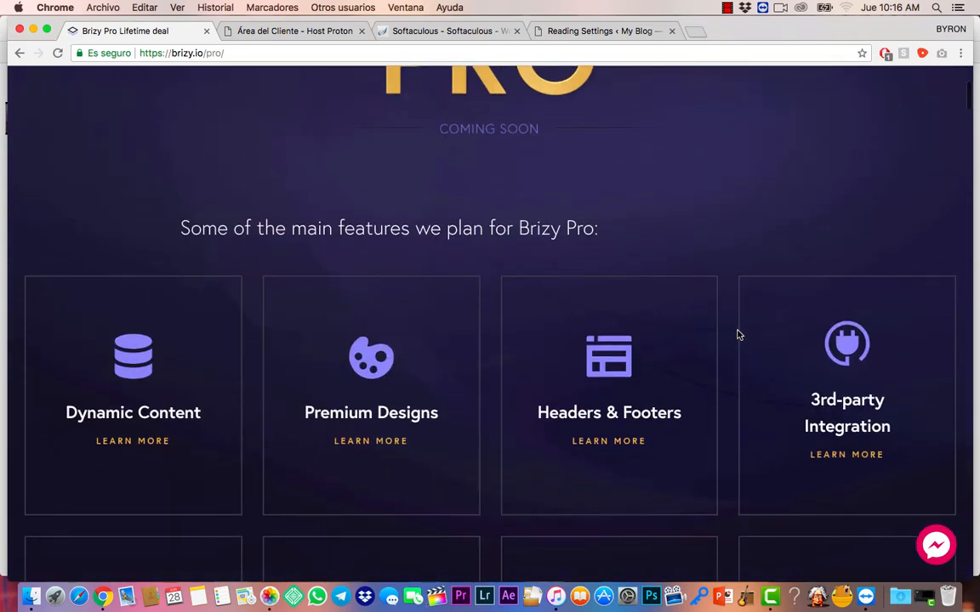
scroll(728, 375, "down", 2)
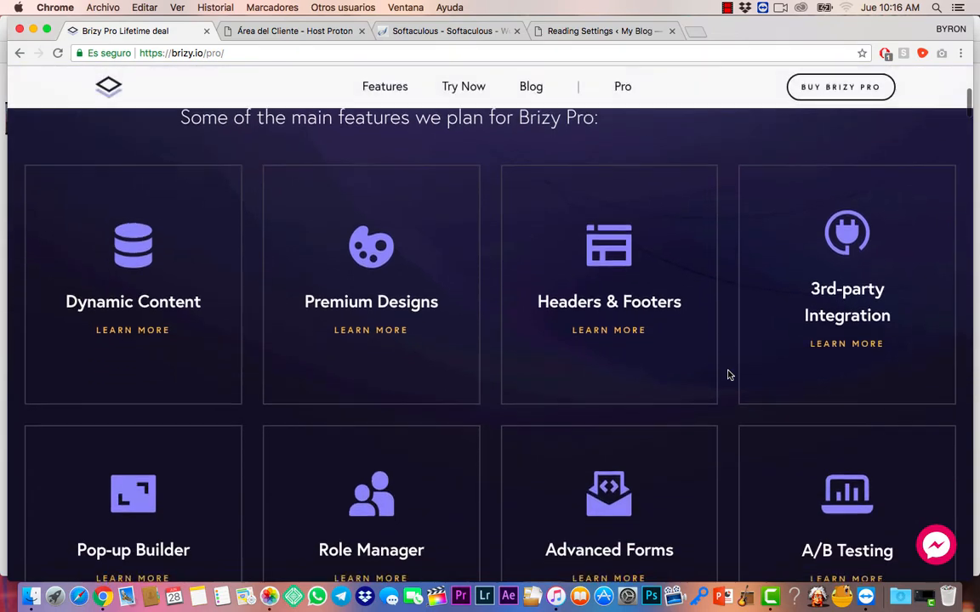
scroll(728, 375, "up", 2)
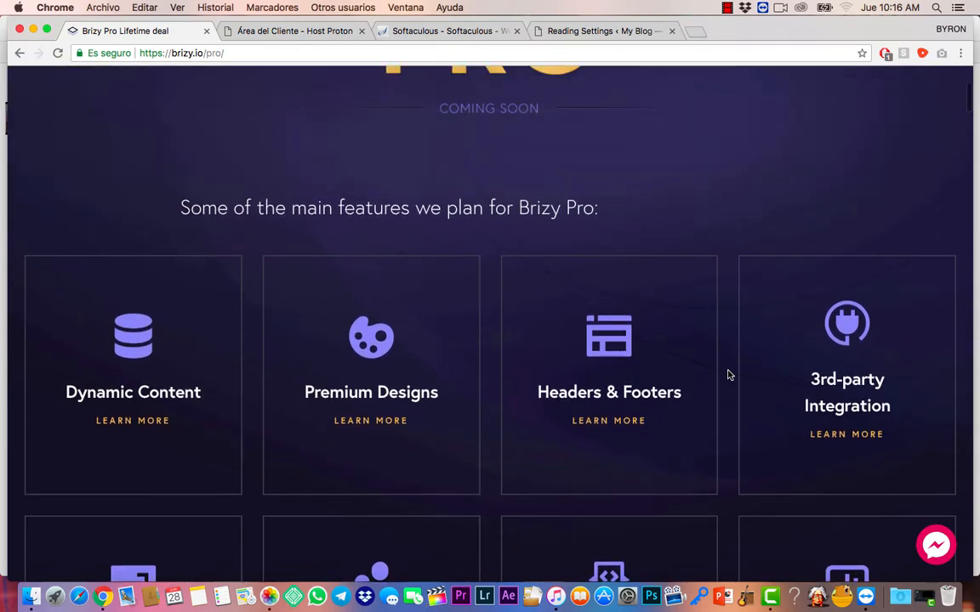
scroll(728, 375, "down", 6)
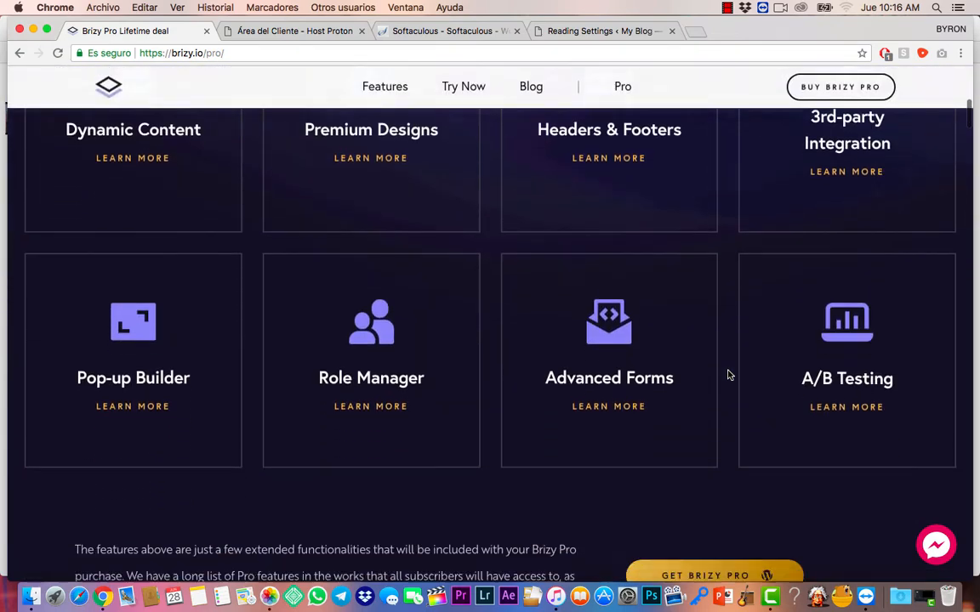
scroll(728, 375, "down", 2)
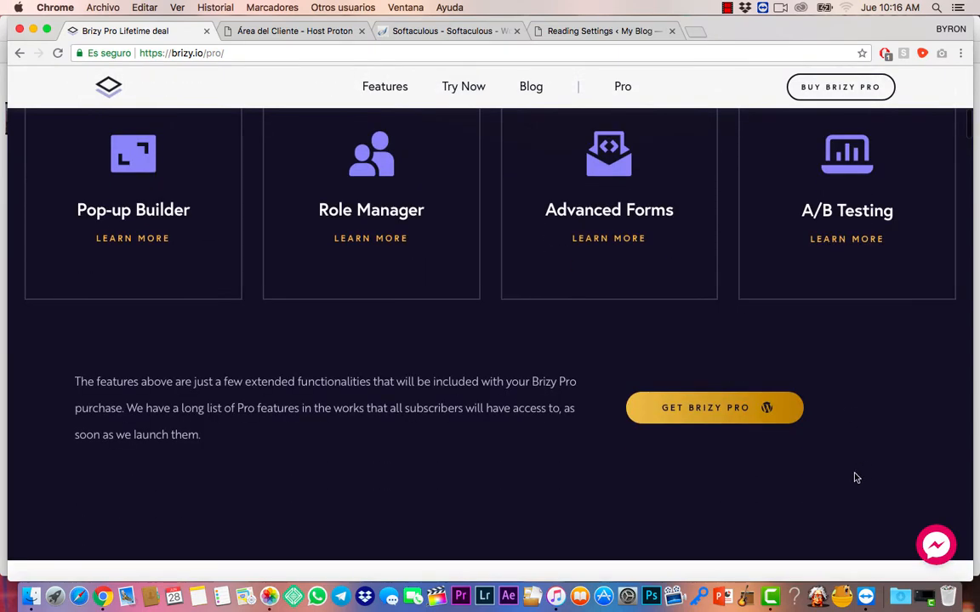
scroll(821, 478, "down", 7)
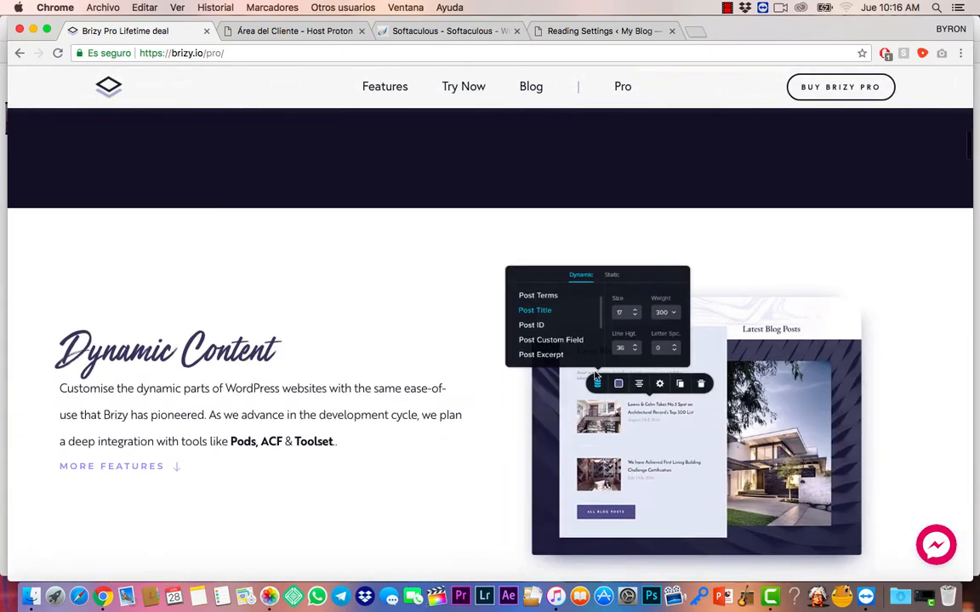
scroll(512, 375, "down", 5)
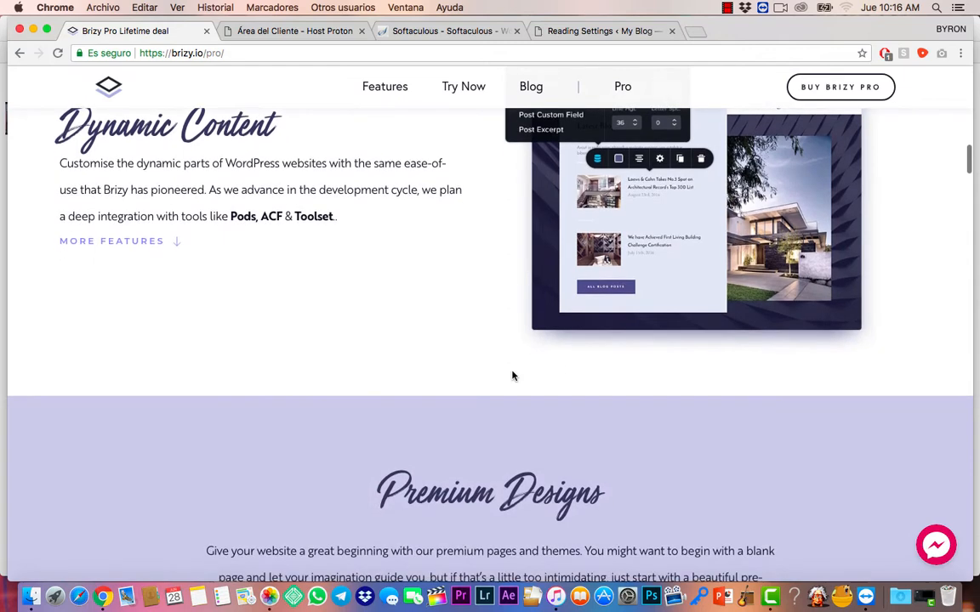
scroll(512, 375, "up", 11)
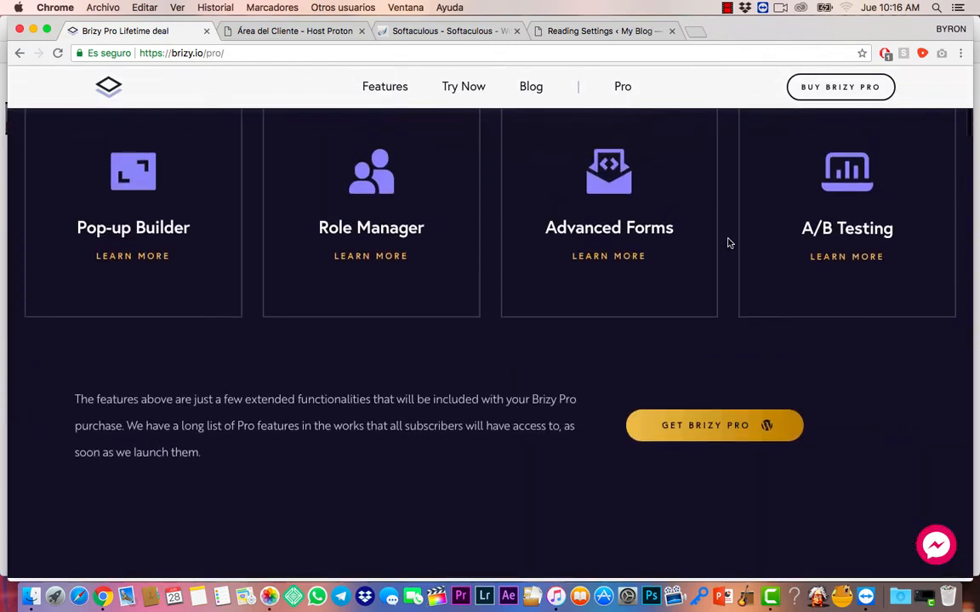
scroll(730, 242, "up", 5)
scroll(730, 241, "up", 3)
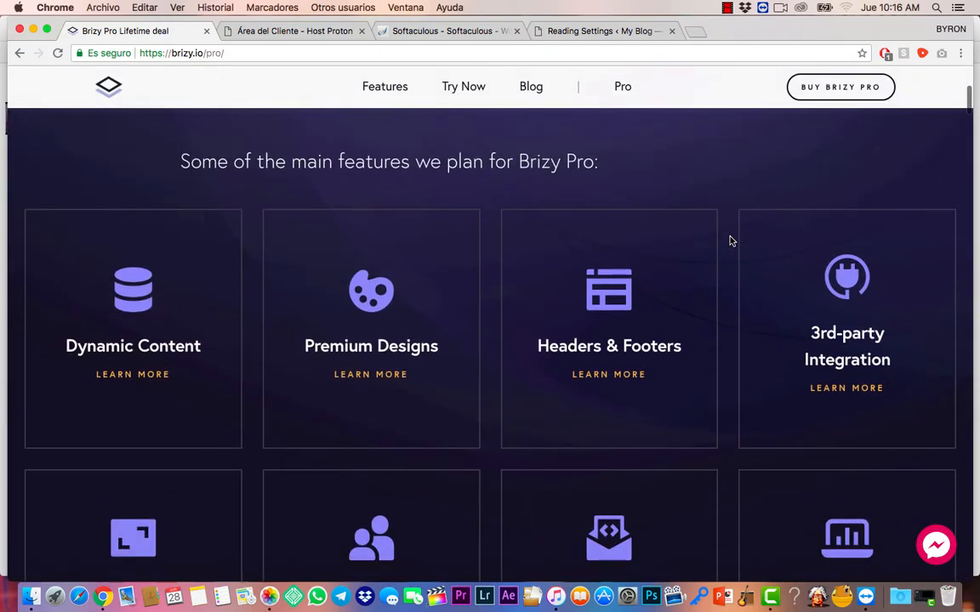
scroll(730, 241, "down", 1)
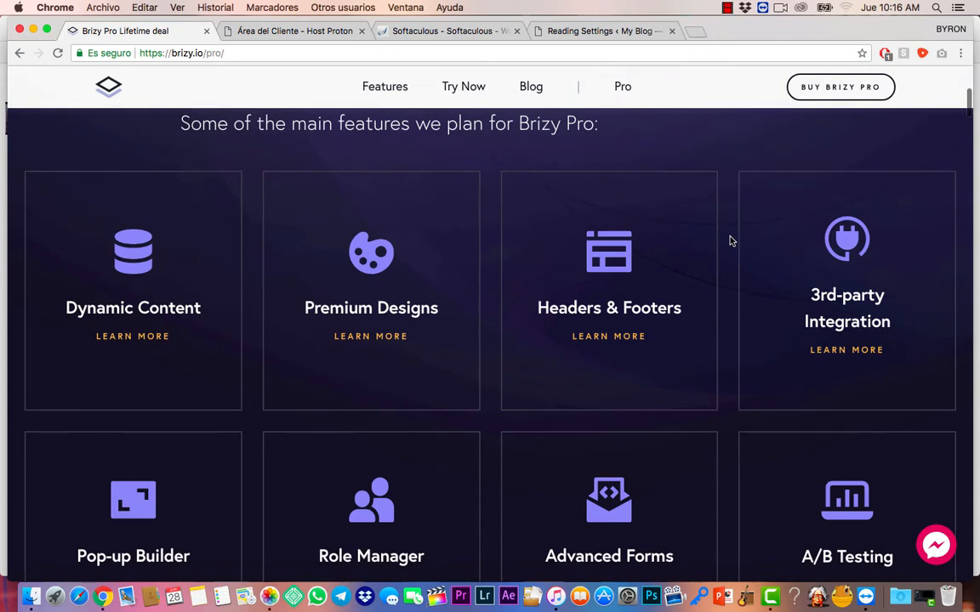
scroll(730, 241, "down", 1)
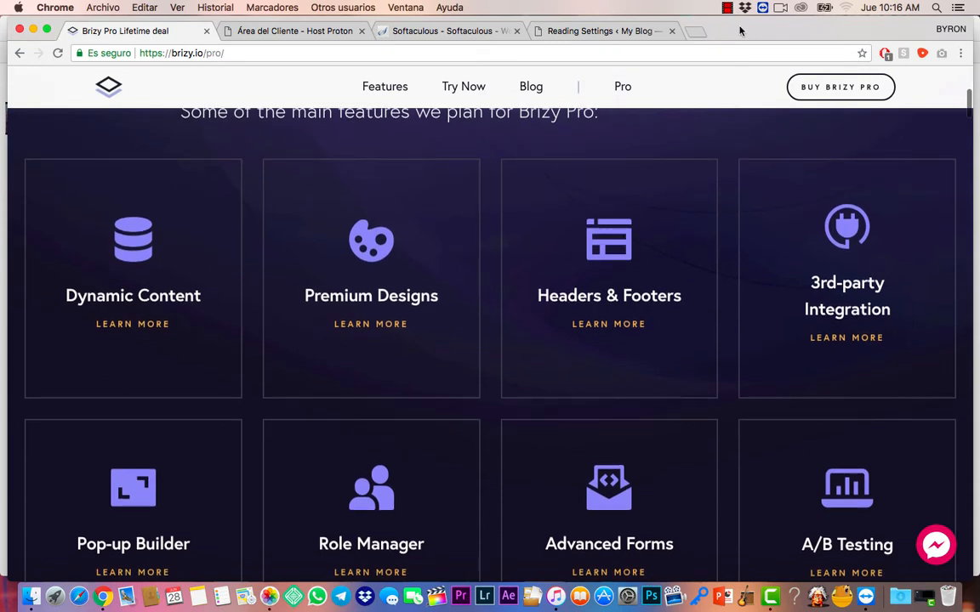
left_click_drag(740, 31, 730, 24)
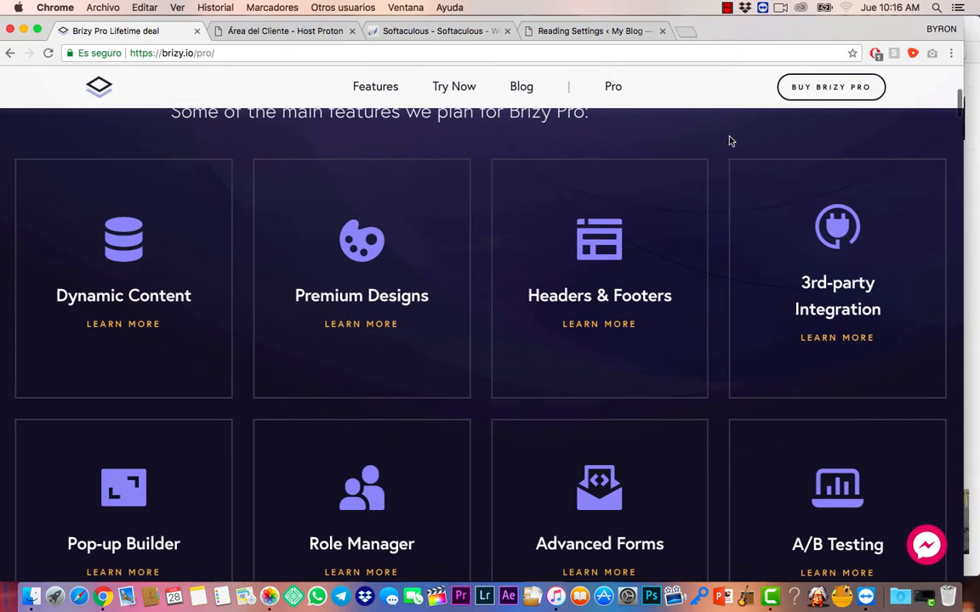
- Look through the detailed Pro feature sections and examine the Brizy PRO Lifetime pricing offer and its terms
scroll(725, 223, "down", 10)
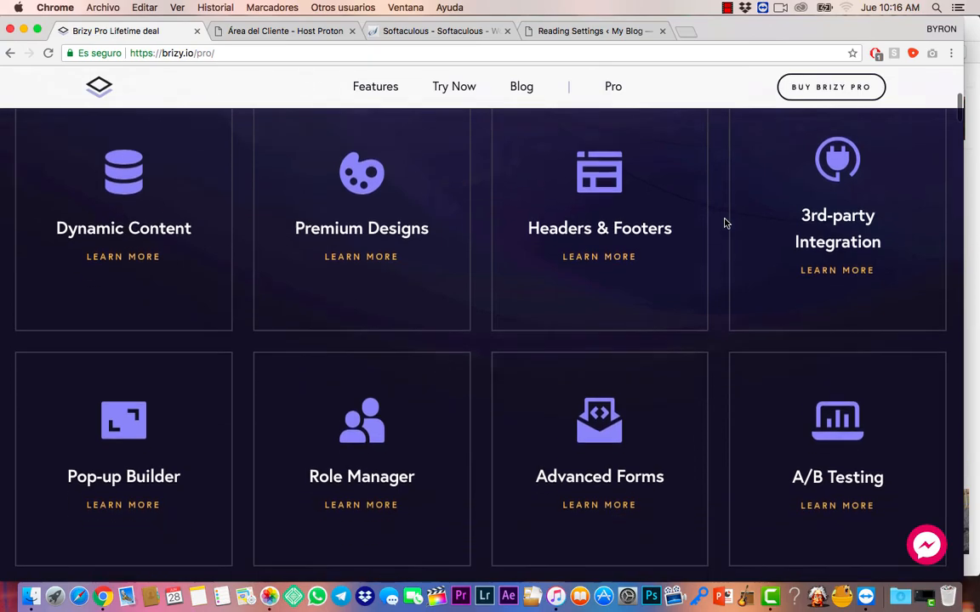
scroll(724, 223, "down", 20)
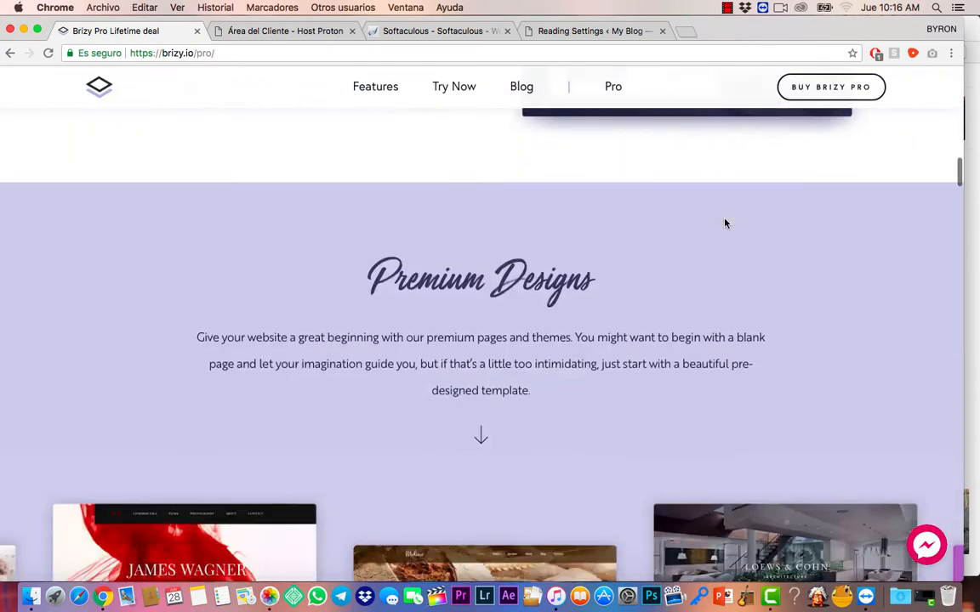
scroll(725, 222, "down", 20)
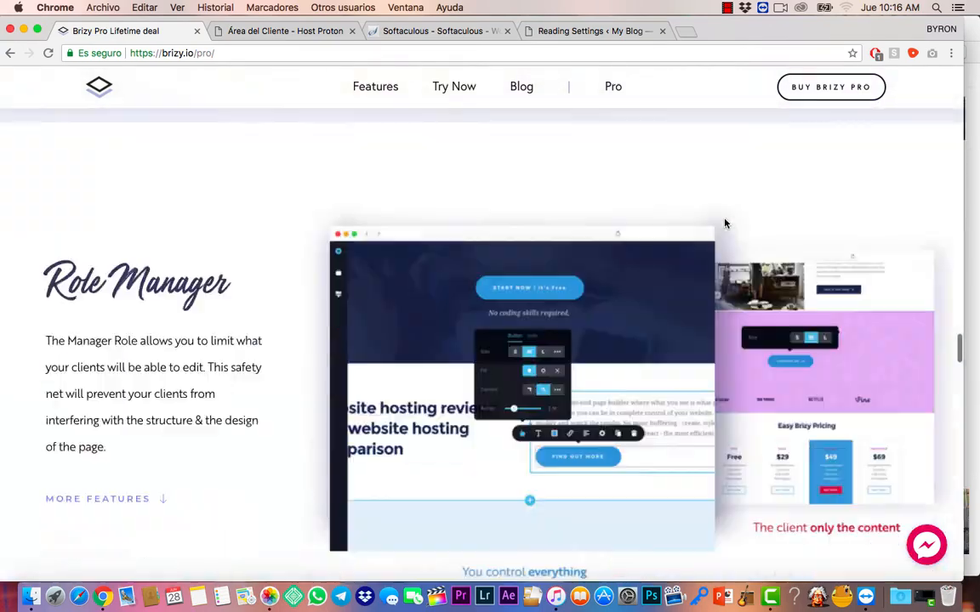
scroll(725, 223, "up", 3)
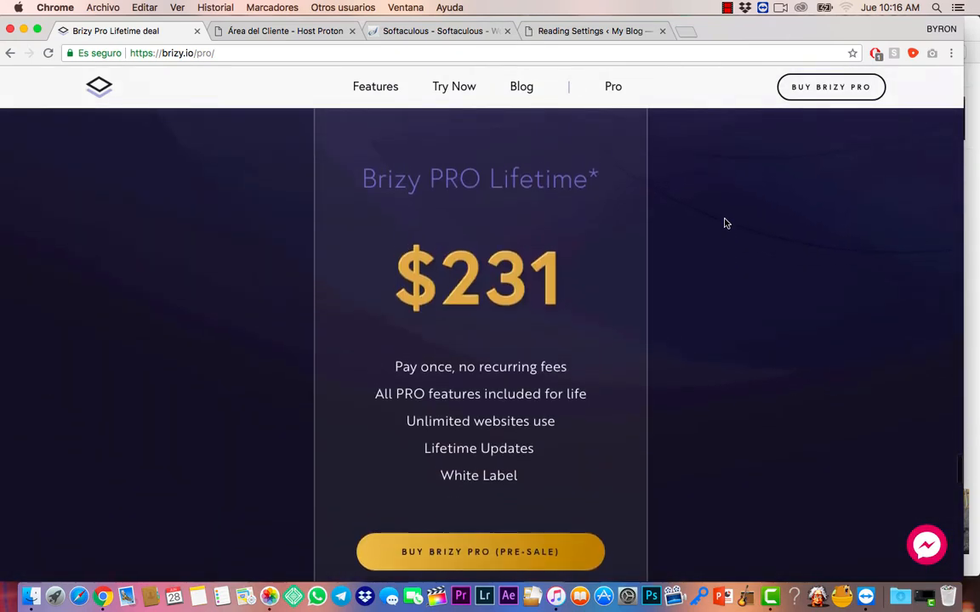
scroll(725, 223, "down", 6)
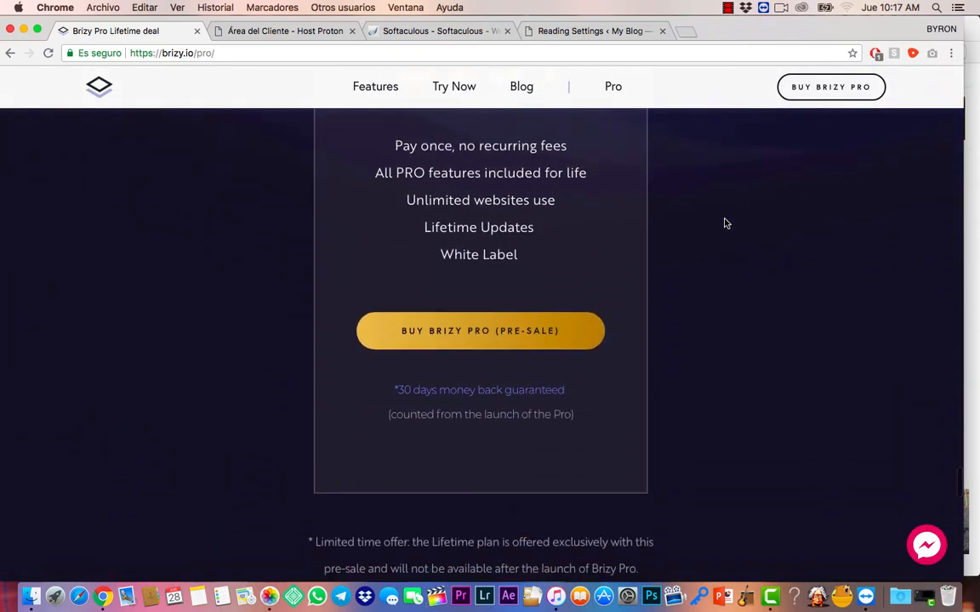
scroll(725, 223, "up", 4)
scroll(725, 223, "up", 5)
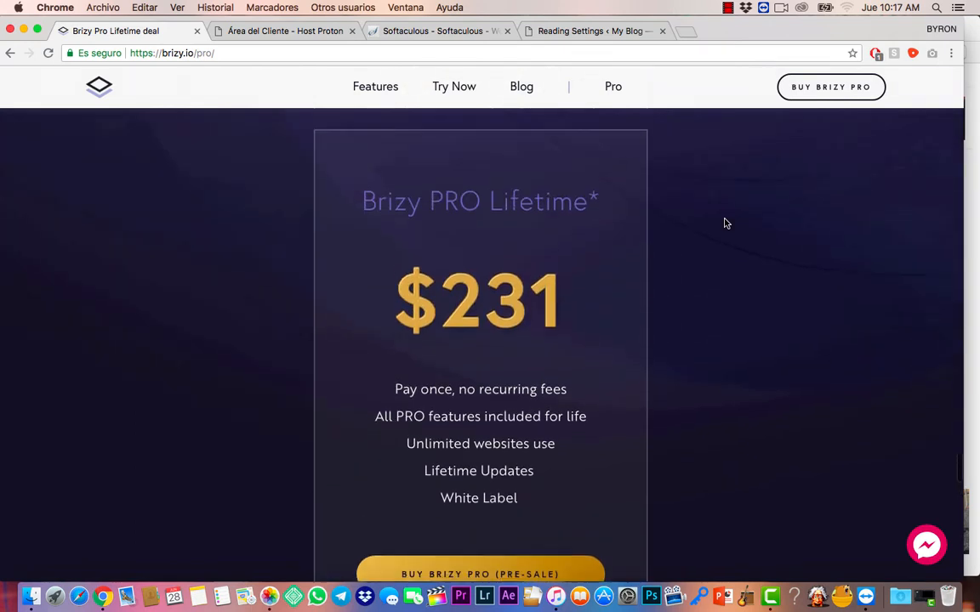
scroll(725, 222, "down", 1)
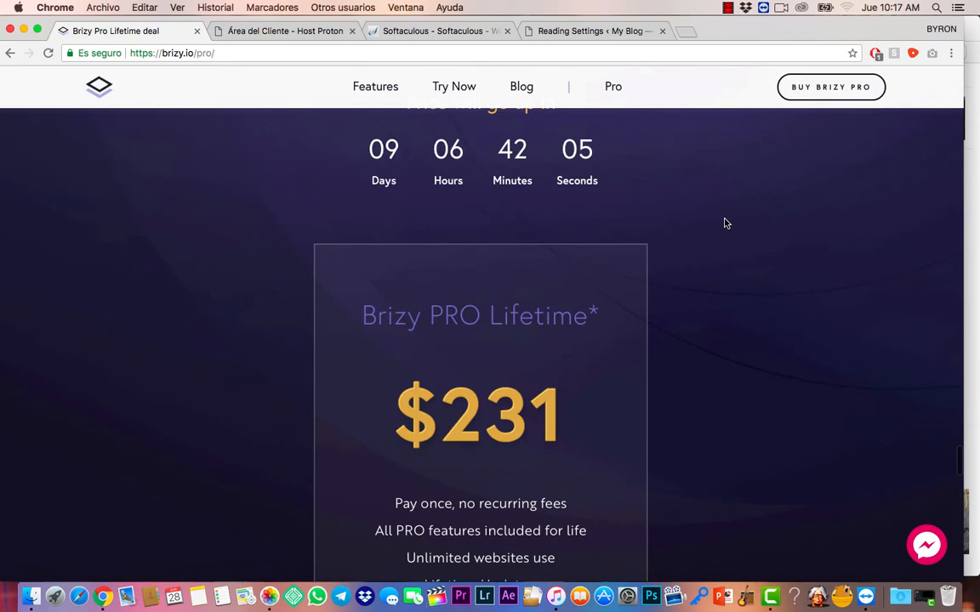
scroll(724, 223, "down", 1)
scroll(724, 223, "up", 1)
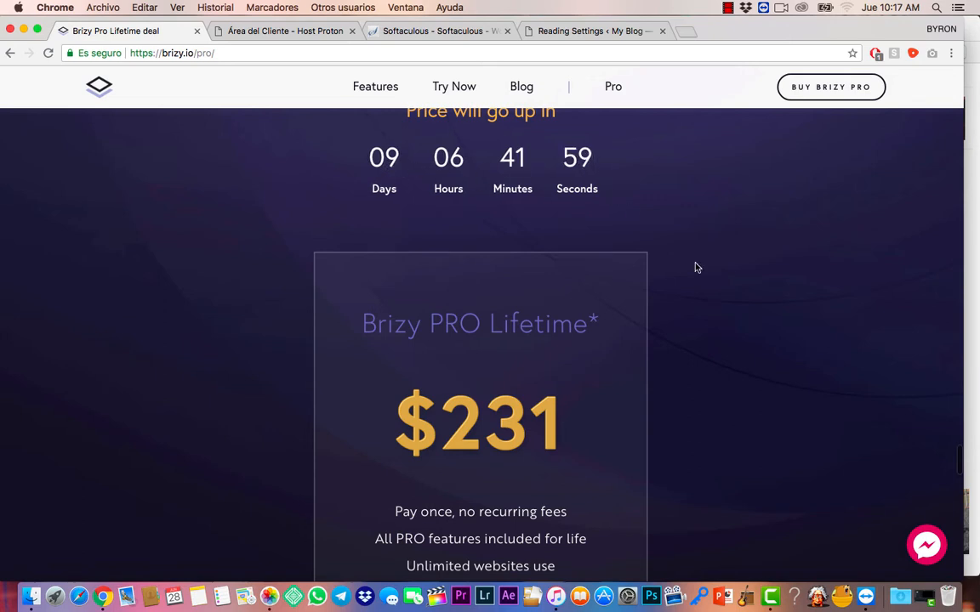
scroll(739, 336, "down", 2)
scroll(739, 337, "down", 4)
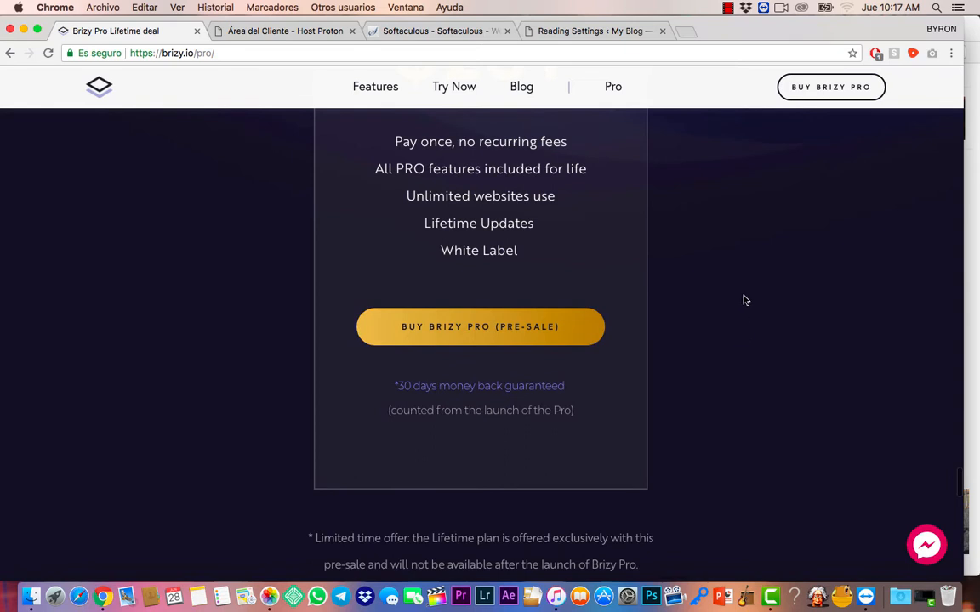
scroll(744, 299, "up", 2)
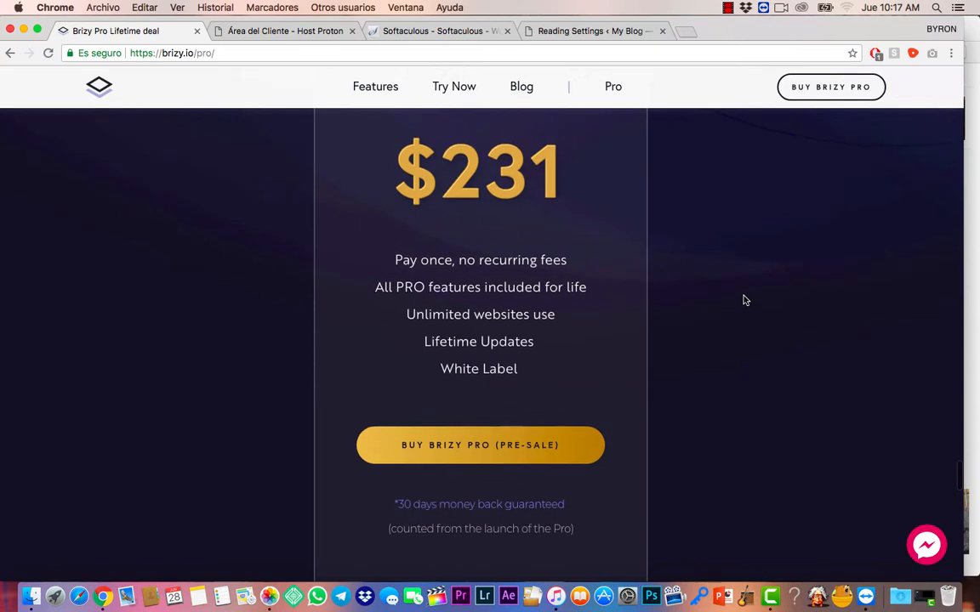
scroll(744, 299, "up", 1)
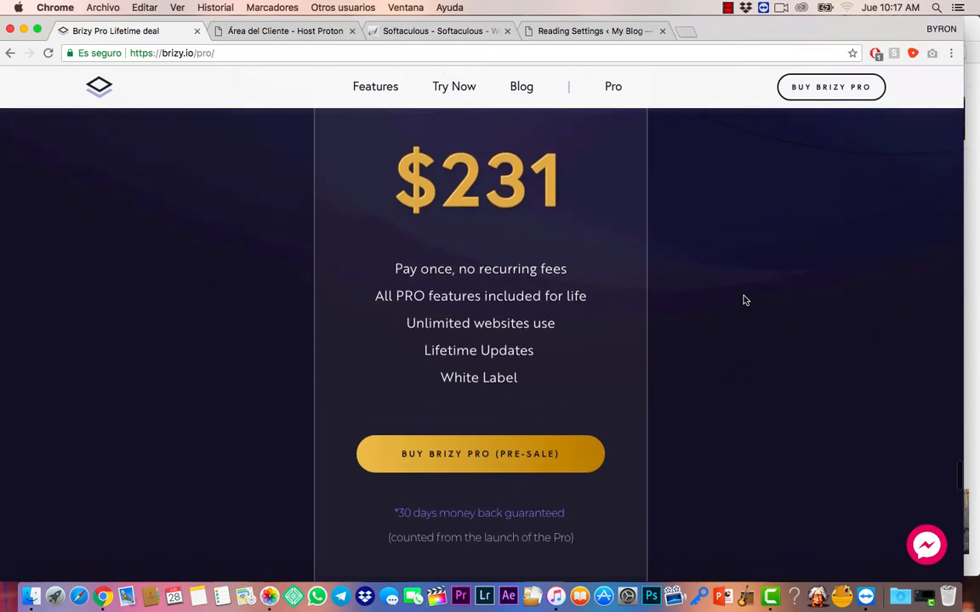
- Switch from the Brizy Pro page to the WordPress admin, reload the Reading Settings and open the Add Plugins page
scroll(744, 300, "up", 3)
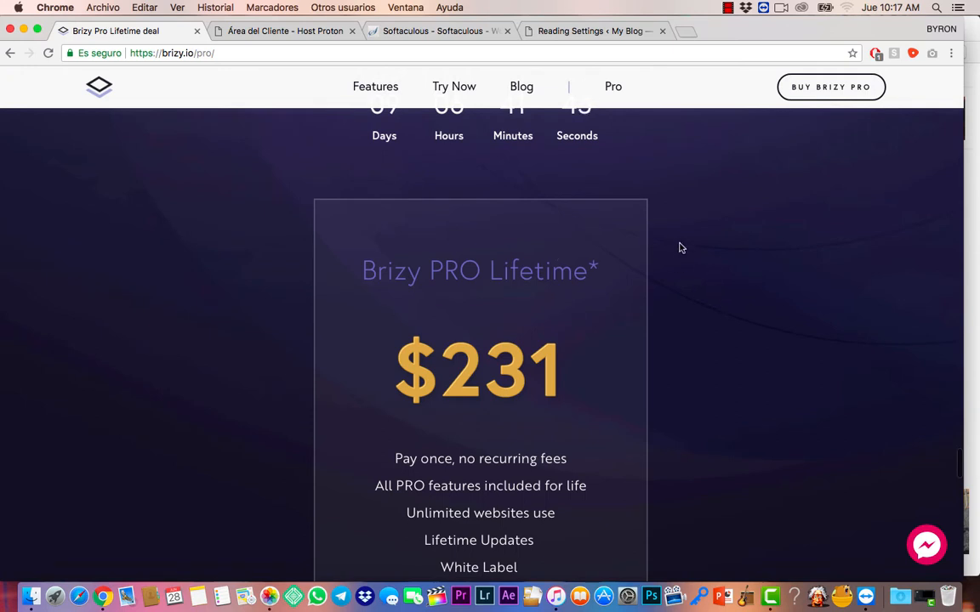
left_click(532, 31)
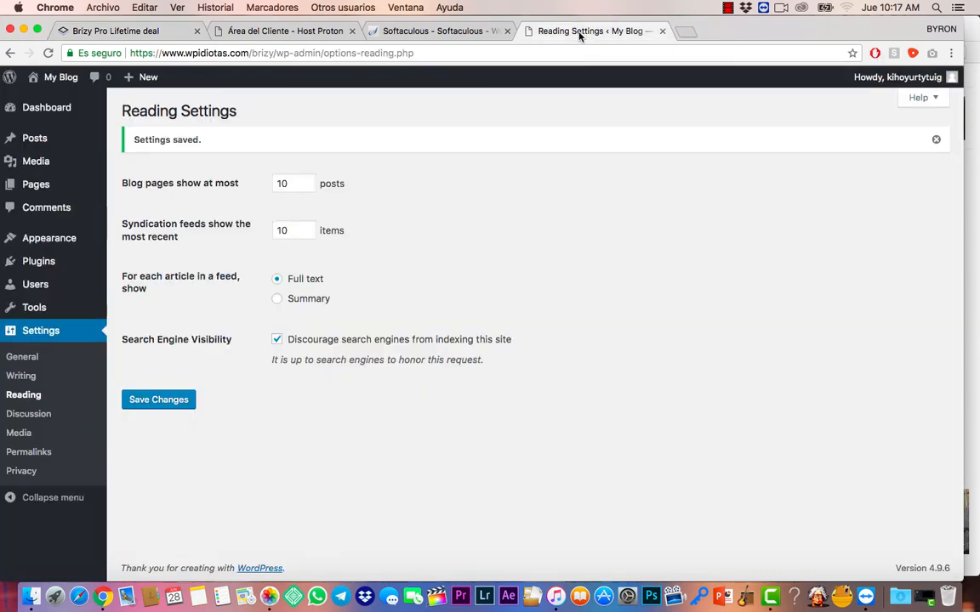
left_click(49, 53)
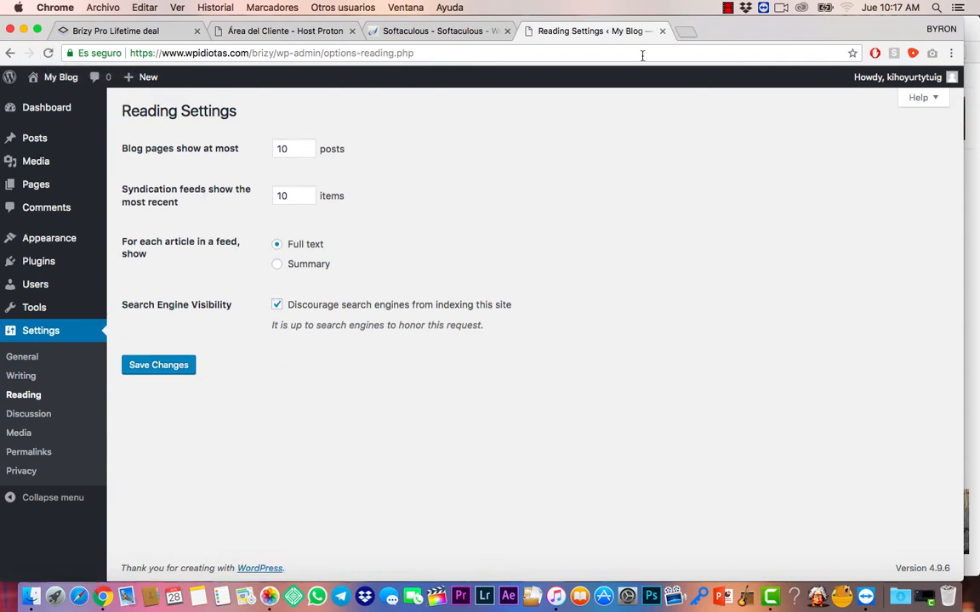
left_click_drag(717, 31, 723, 31)
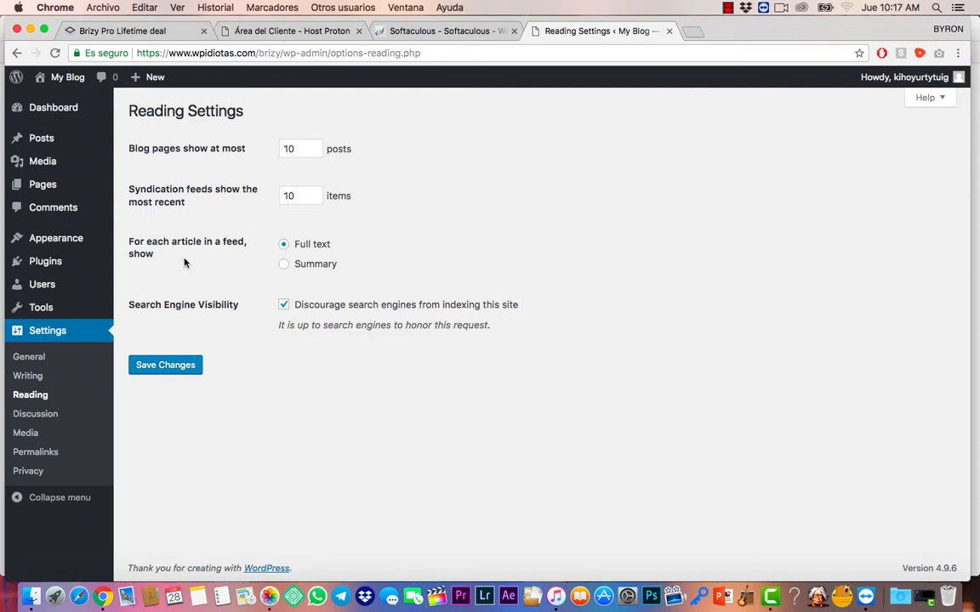
mouse_move(73, 263)
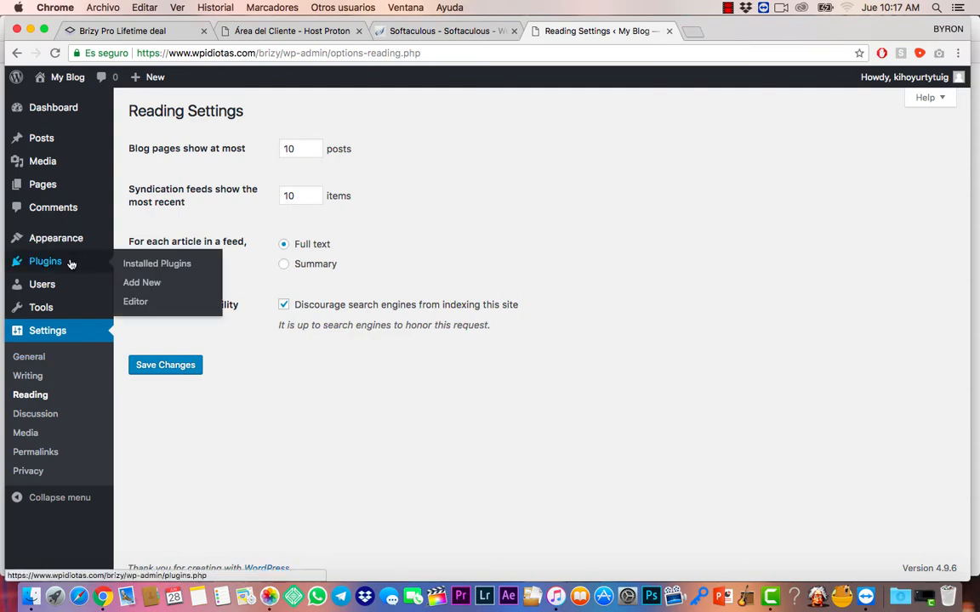
left_click(150, 284)
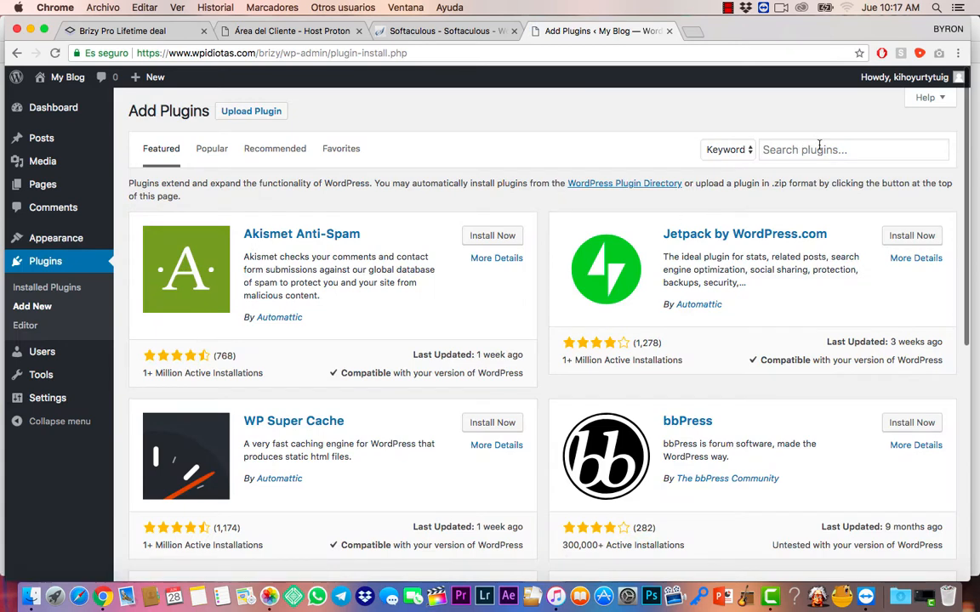
- Search the plugin directory for "brizy" and install and activate the Brizy – Page Builder plugin
left_click(819, 146)
type("b")
key("BackSpace")
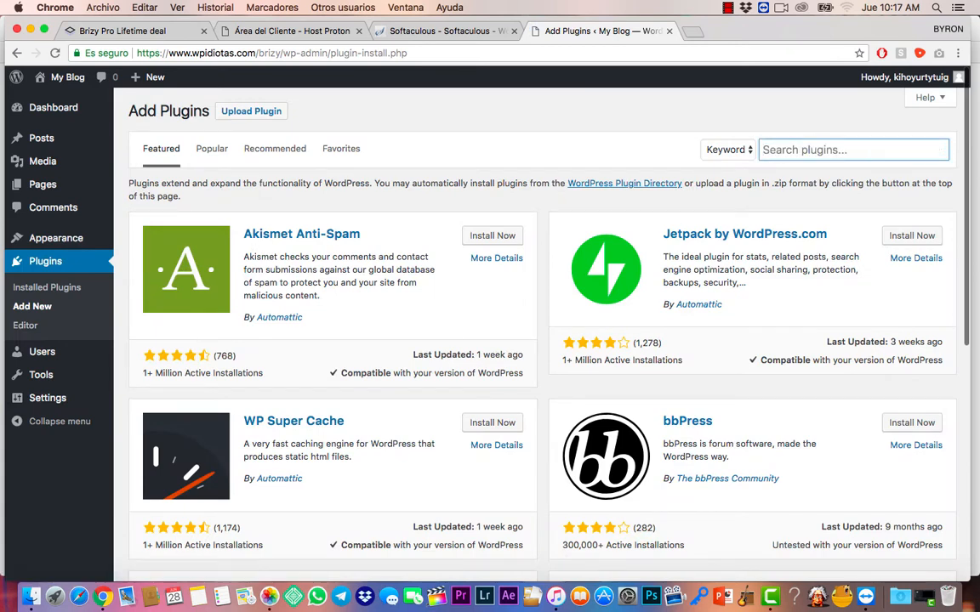
type("brizy")
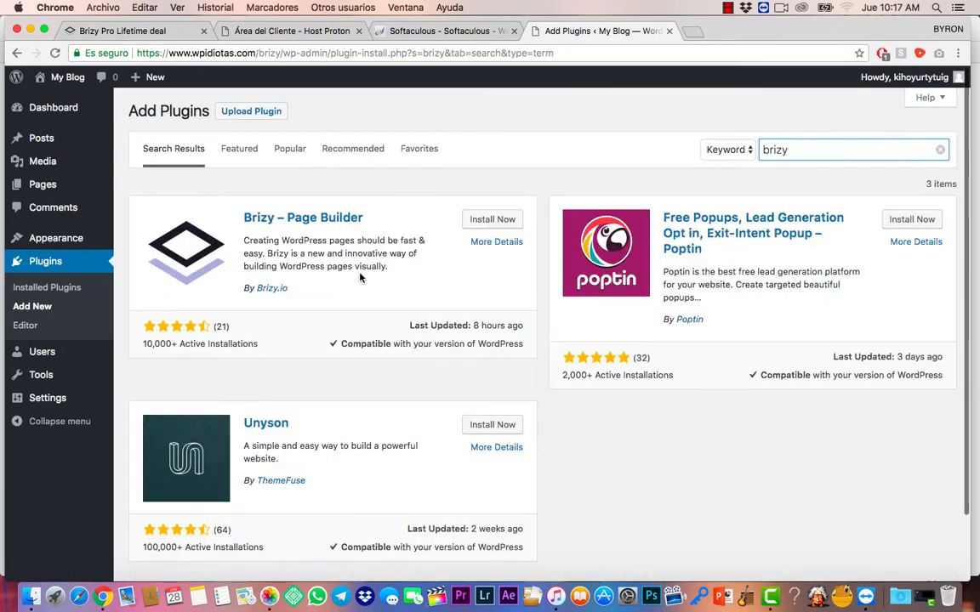
left_click(506, 220)
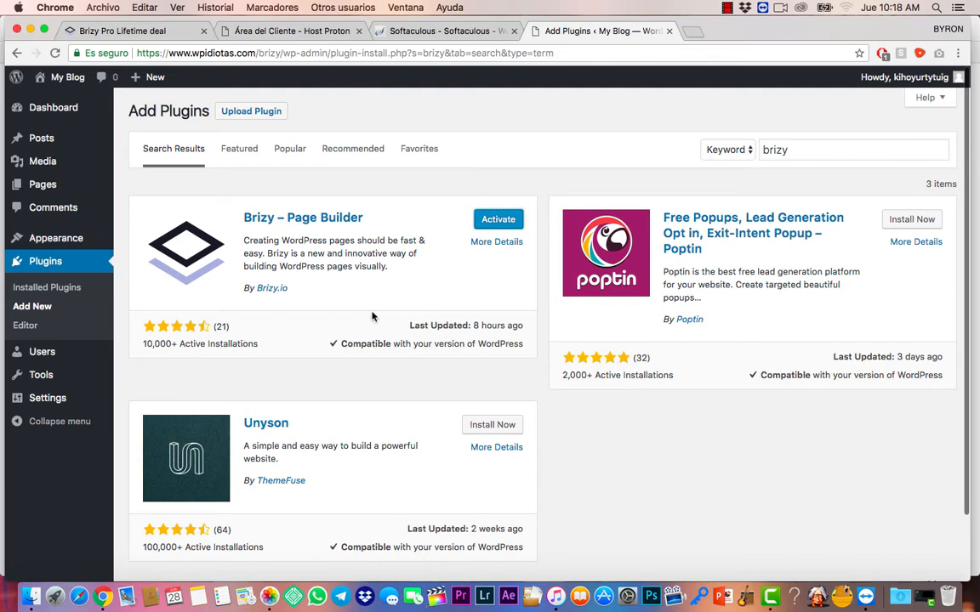
left_click(504, 227)
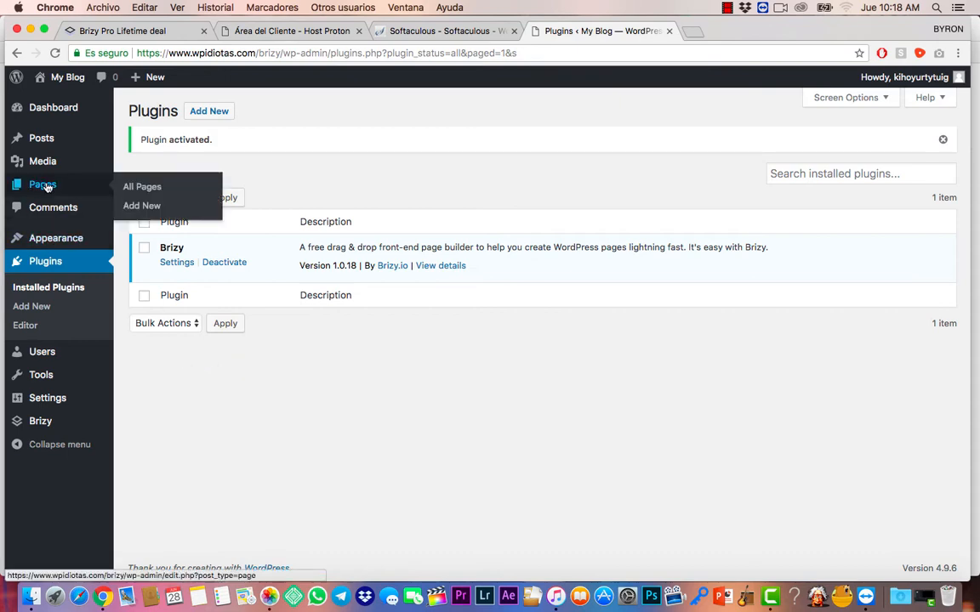
- Search the theme directory for "astra h" and install and activate the Astra theme
mouse_move(57, 351)
mouse_move(64, 238)
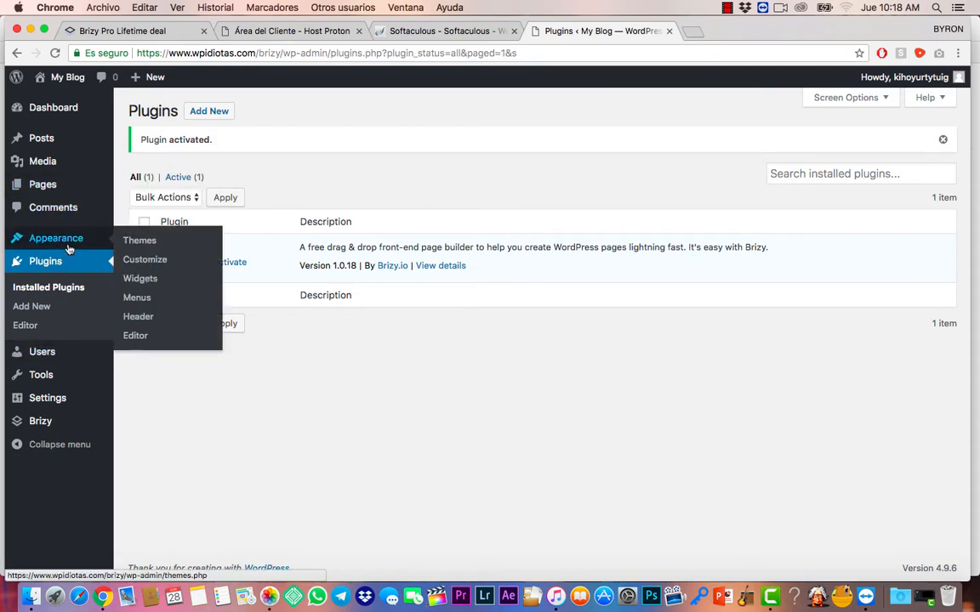
left_click(150, 242)
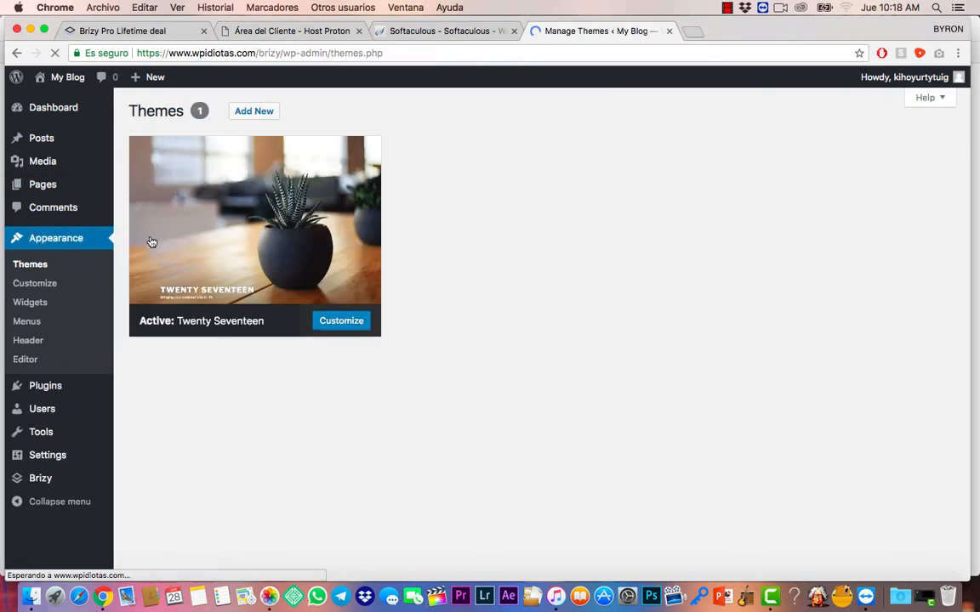
left_click(149, 241)
left_click(253, 112)
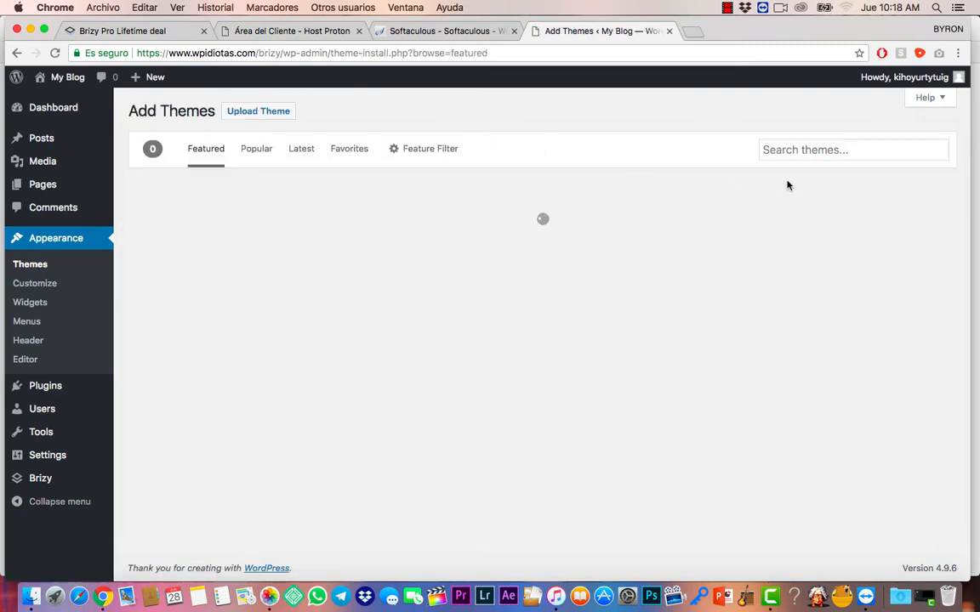
left_click(829, 149)
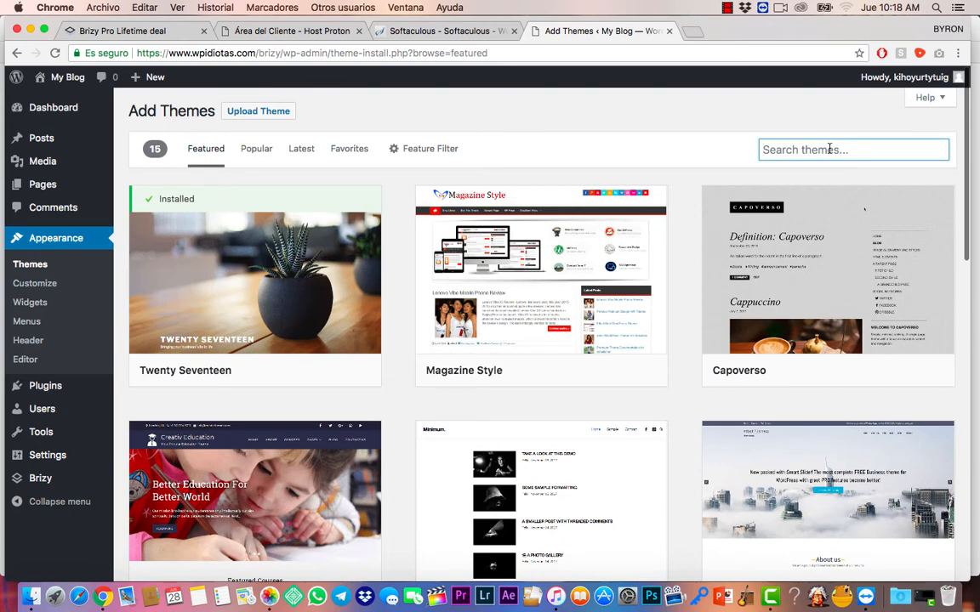
type("astra h")
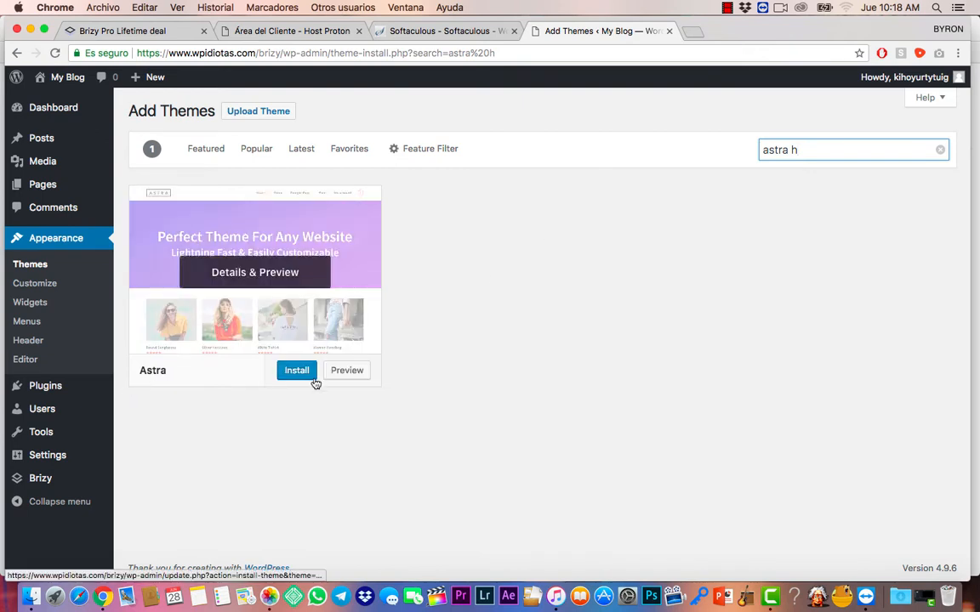
left_click(312, 376)
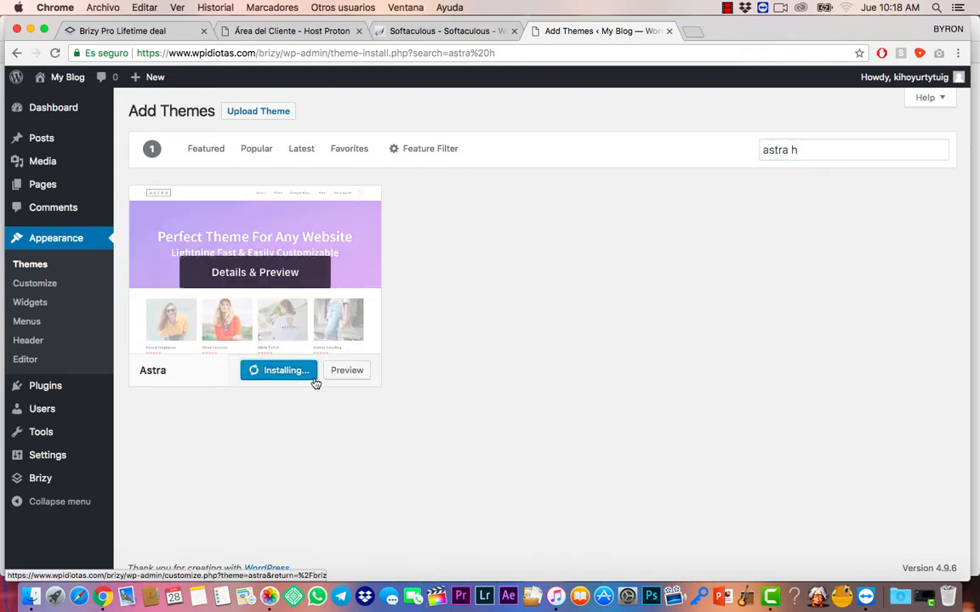
left_click(287, 377)
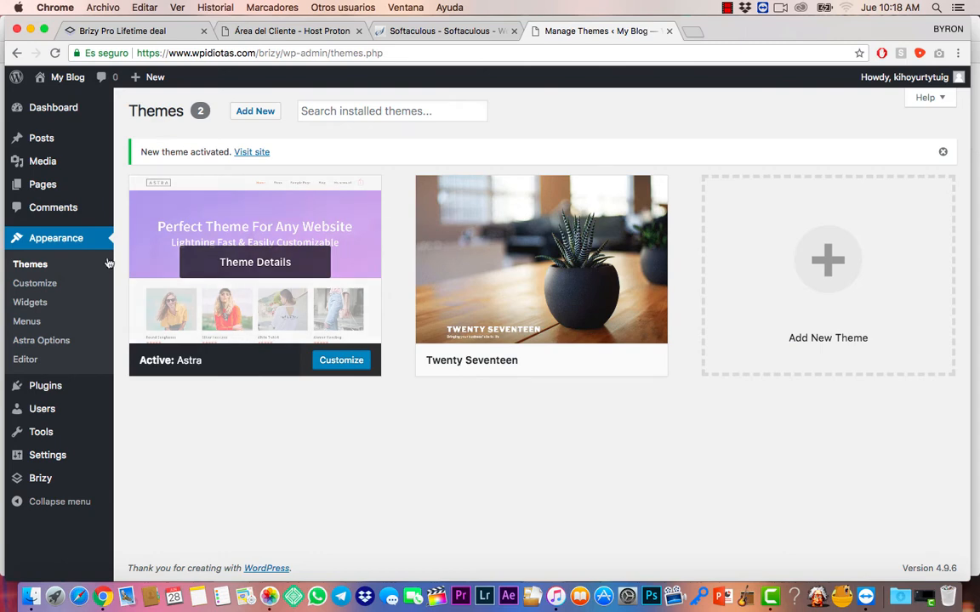
- Install the starter site importer plugin from the Astra Options page and reload the page
left_click(49, 342)
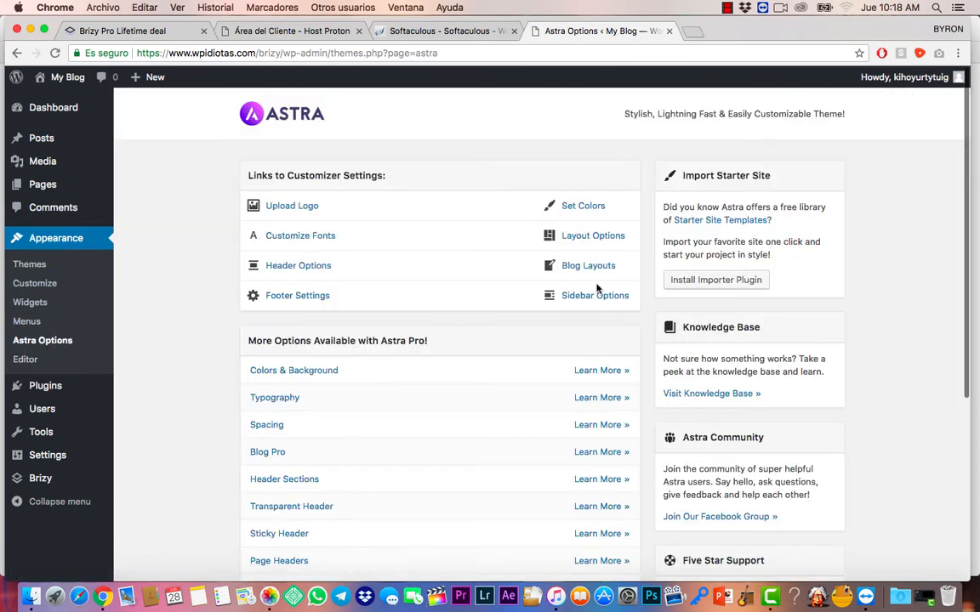
left_click(739, 281)
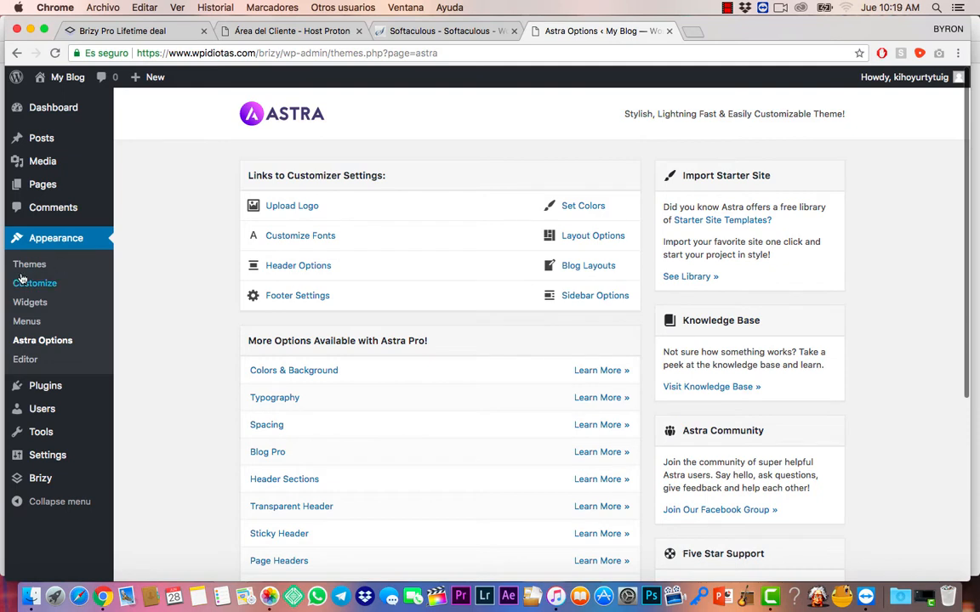
left_click(54, 53)
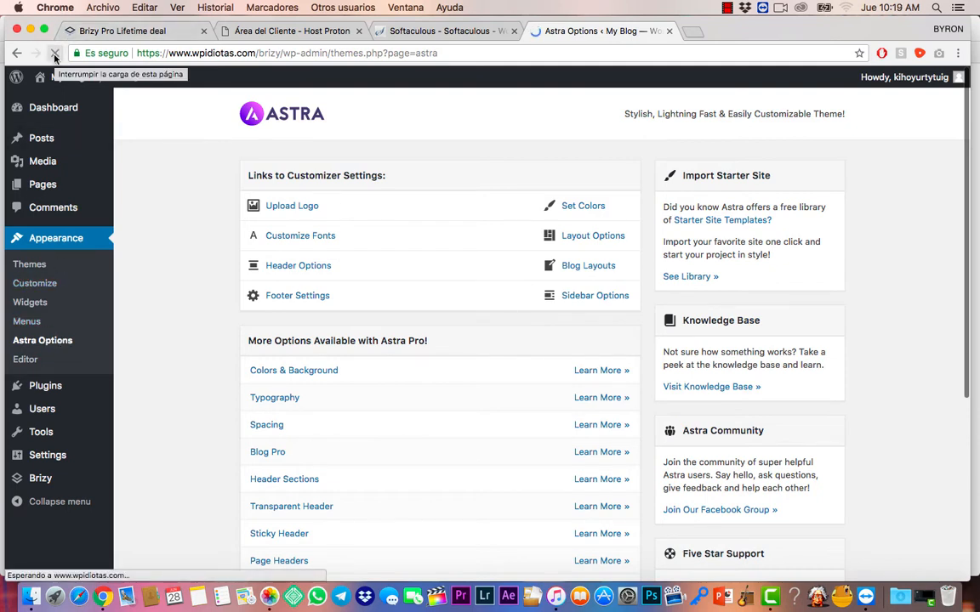
- Open the Astra Sites library for Elementor, filter it to free templates and browse the available designs
left_click(45, 360)
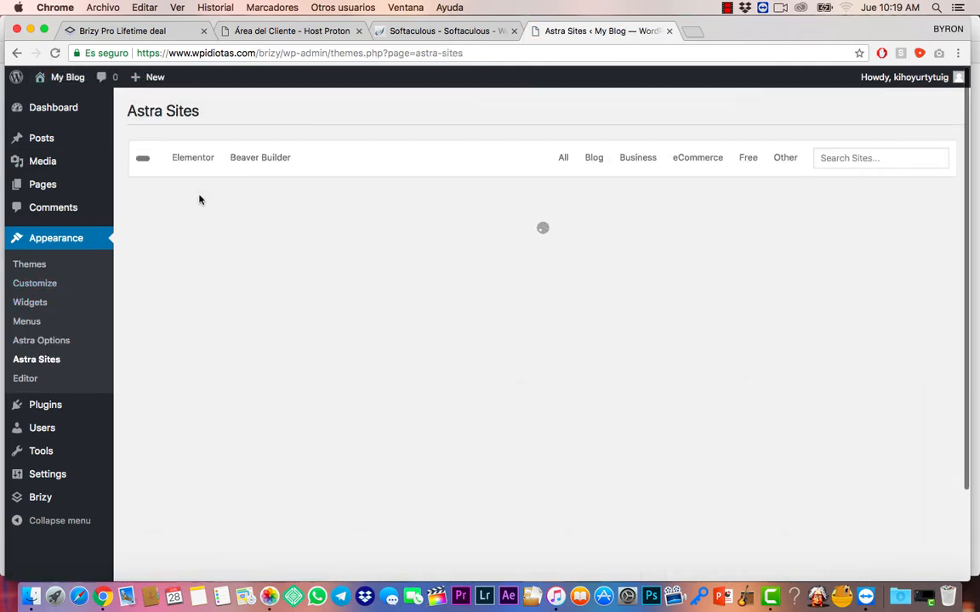
left_click(201, 161)
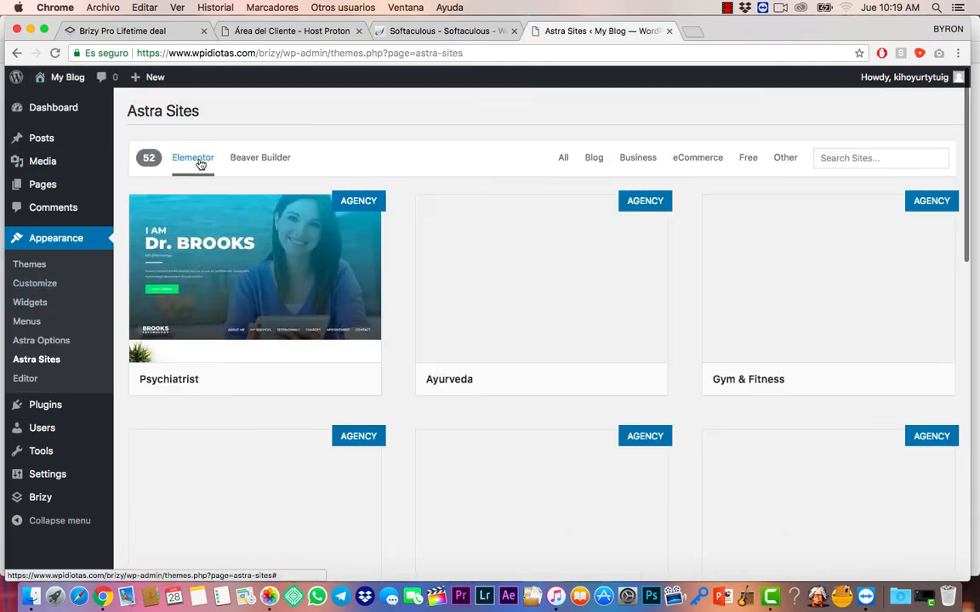
scroll(624, 379, "down", 15)
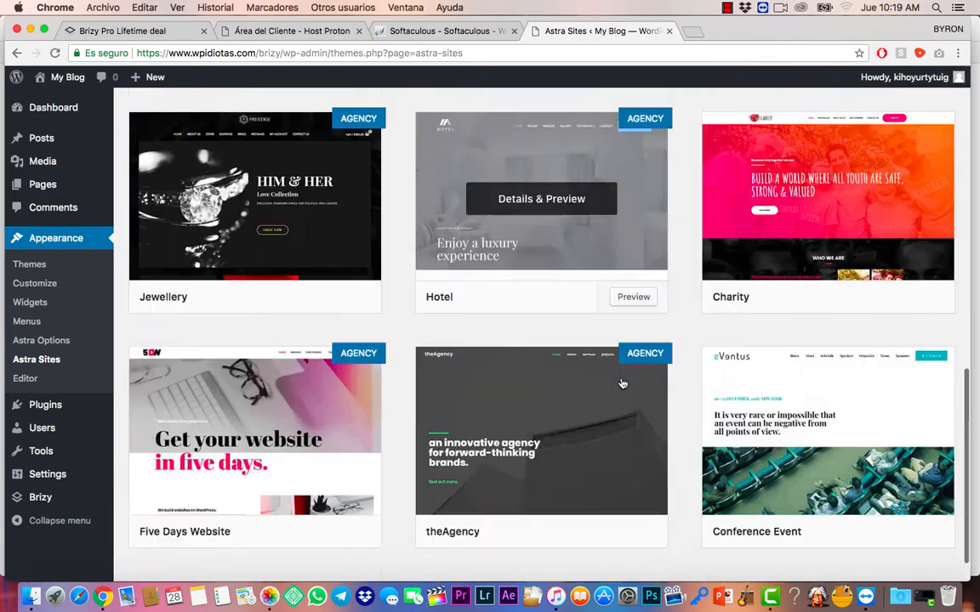
scroll(621, 381, "up", 15)
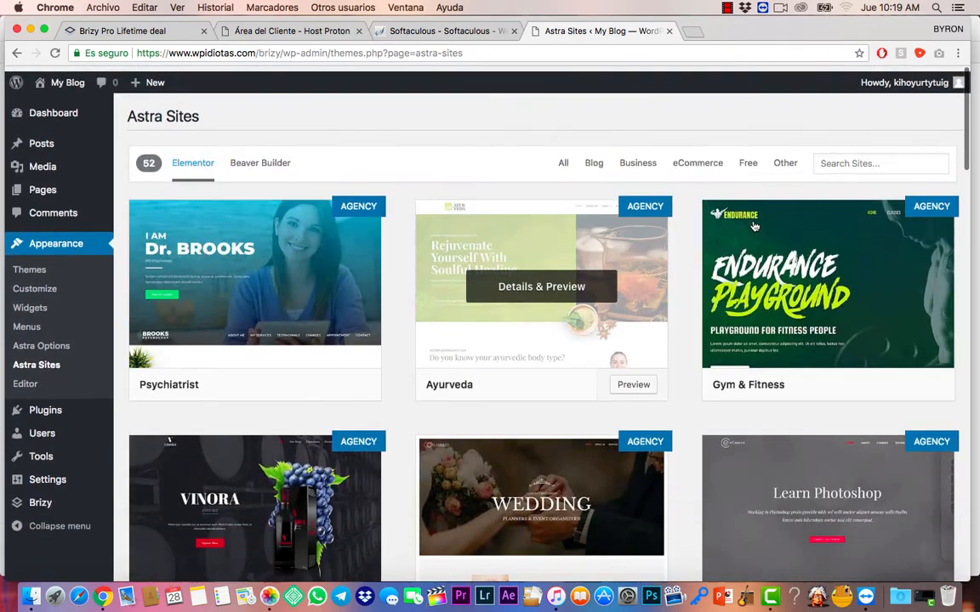
left_click(748, 159)
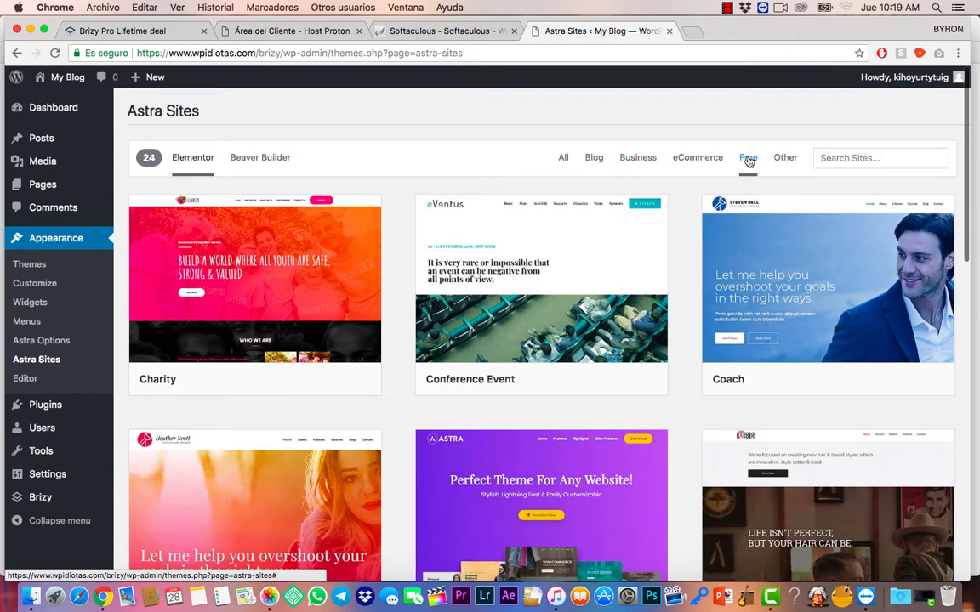
scroll(678, 365, "down", 2)
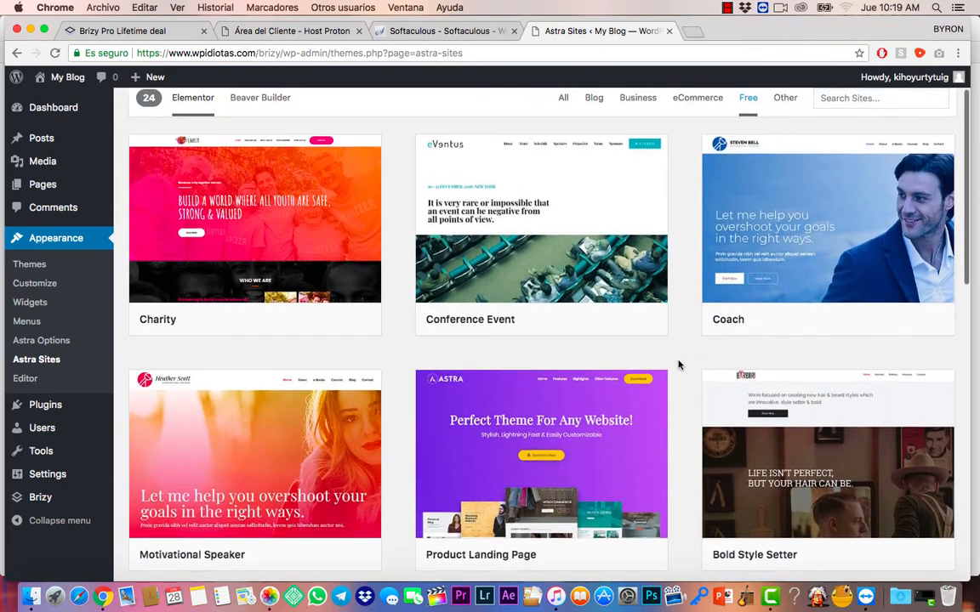
mouse_move(838, 285)
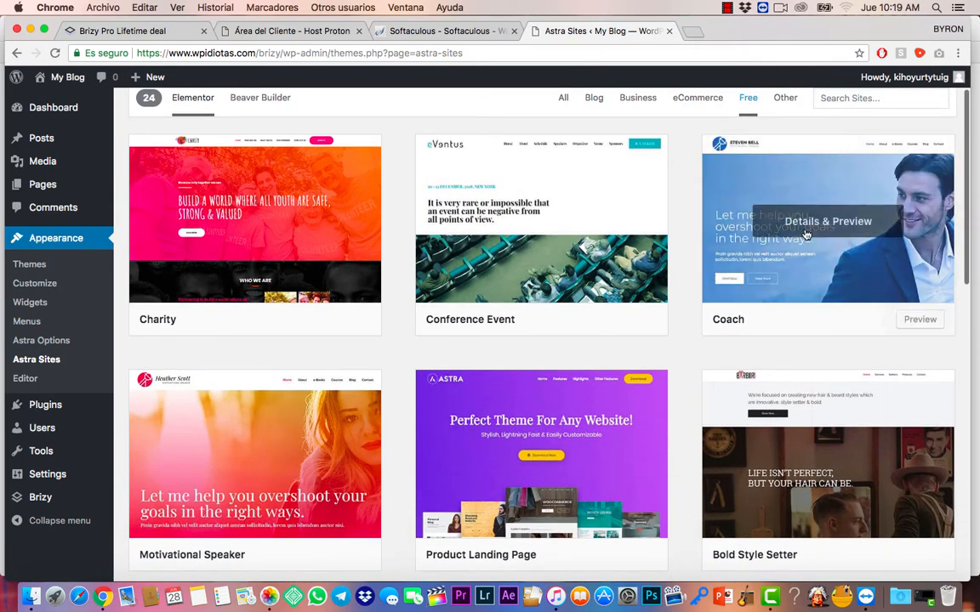
scroll(765, 273, "down", 3)
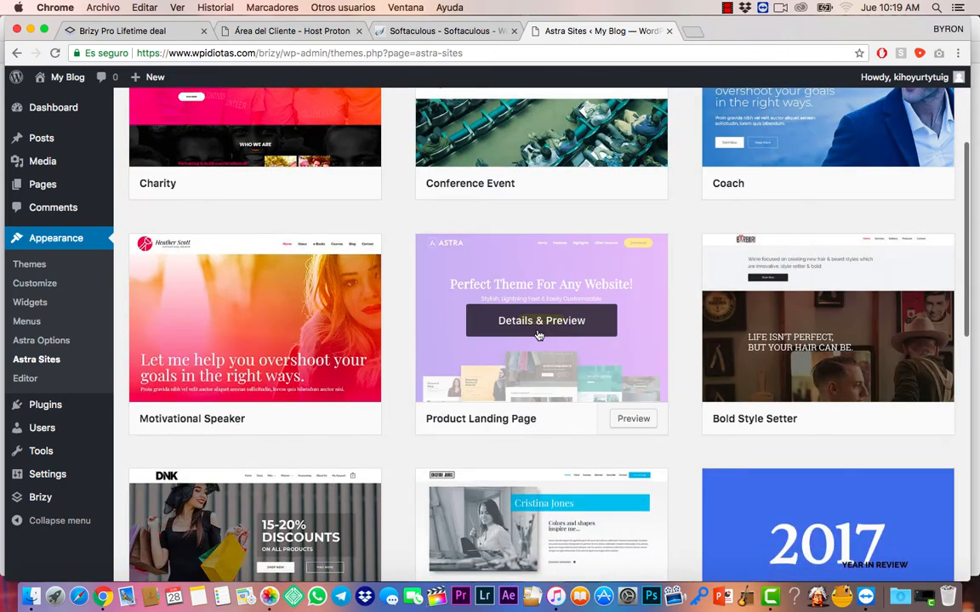
- Open the Product Landing Page template, install its required Elementor plugin and import the site, accepting the import notice
left_click(538, 332)
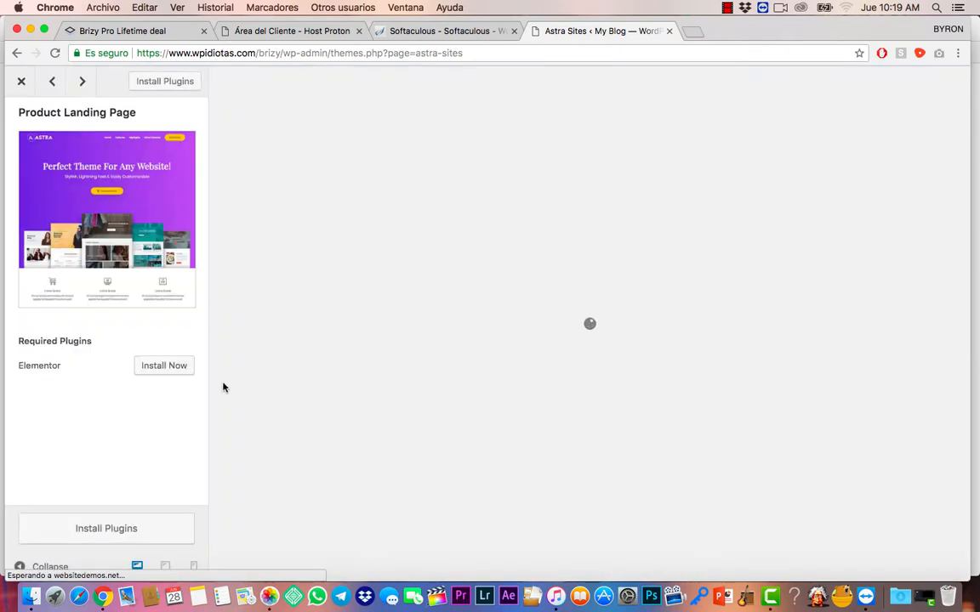
left_click(170, 366)
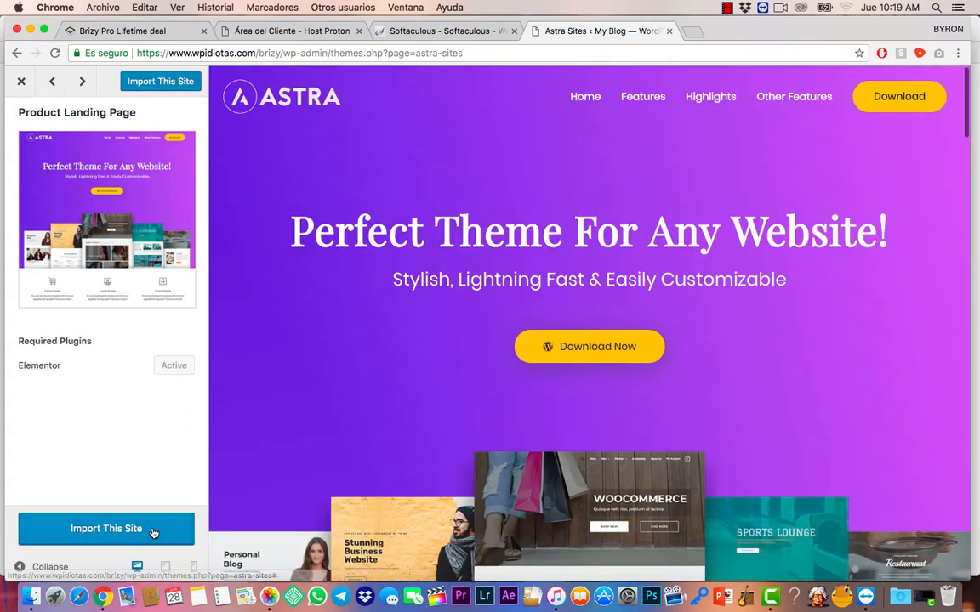
left_click(151, 530)
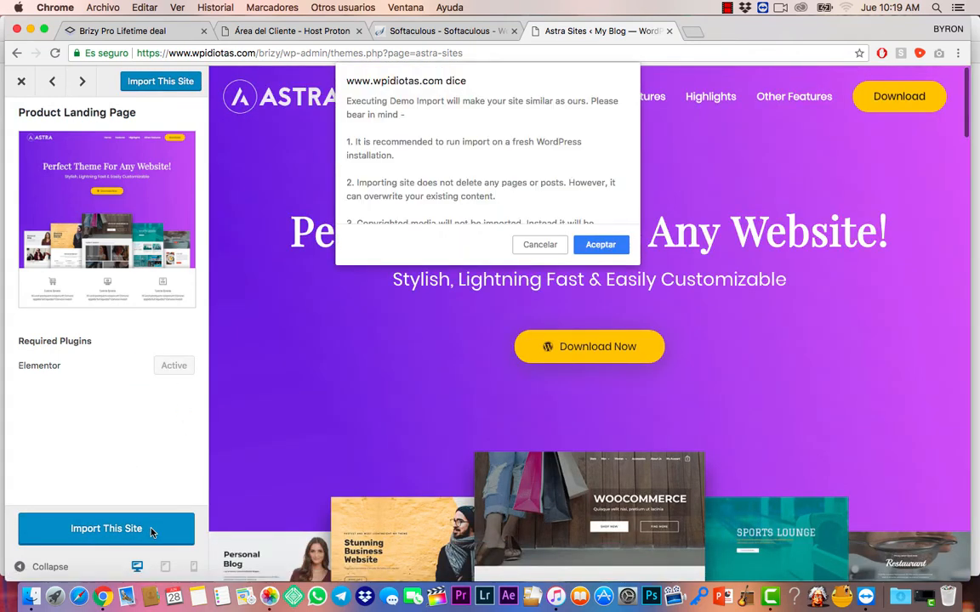
left_click(613, 246)
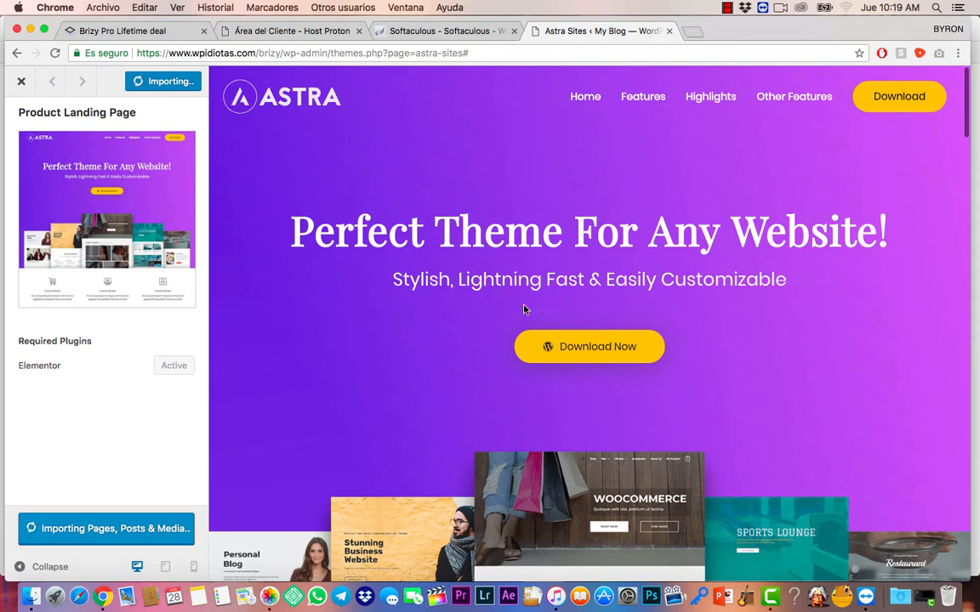
scroll(522, 312, "down", 2)
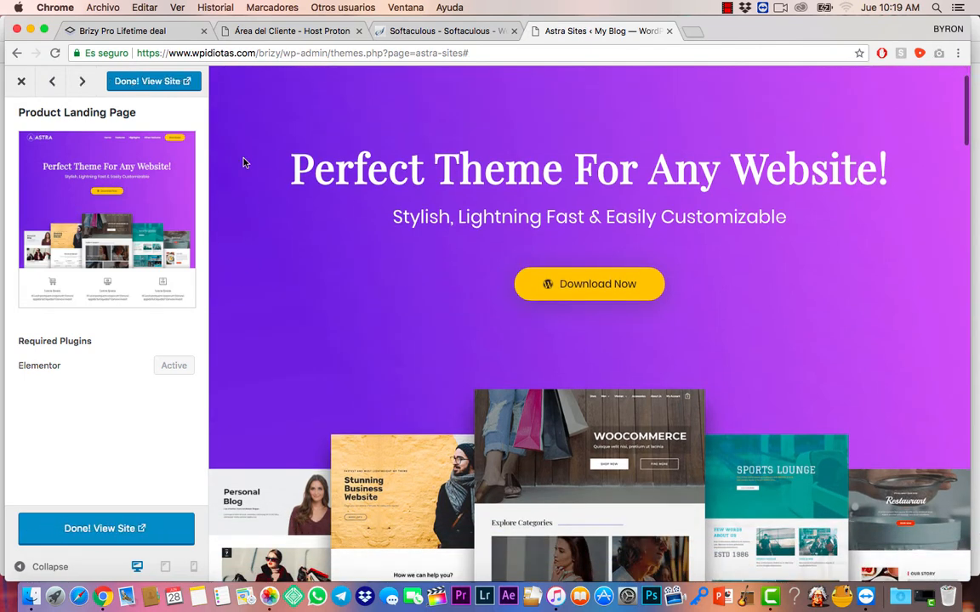
- View the imported landing page on the live site, then close it and leave the template preview
left_click(154, 81)
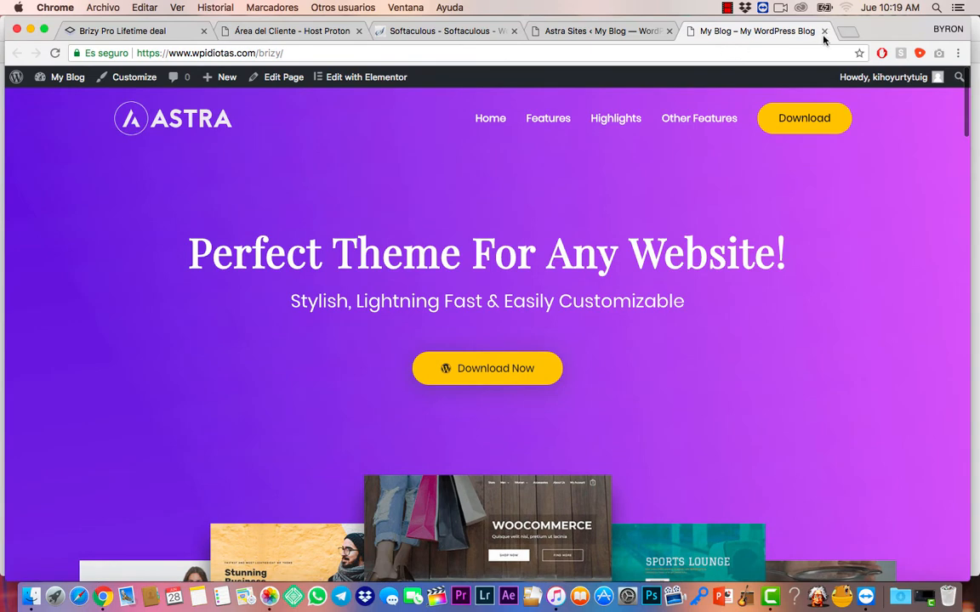
key("super+w")
left_click(21, 79)
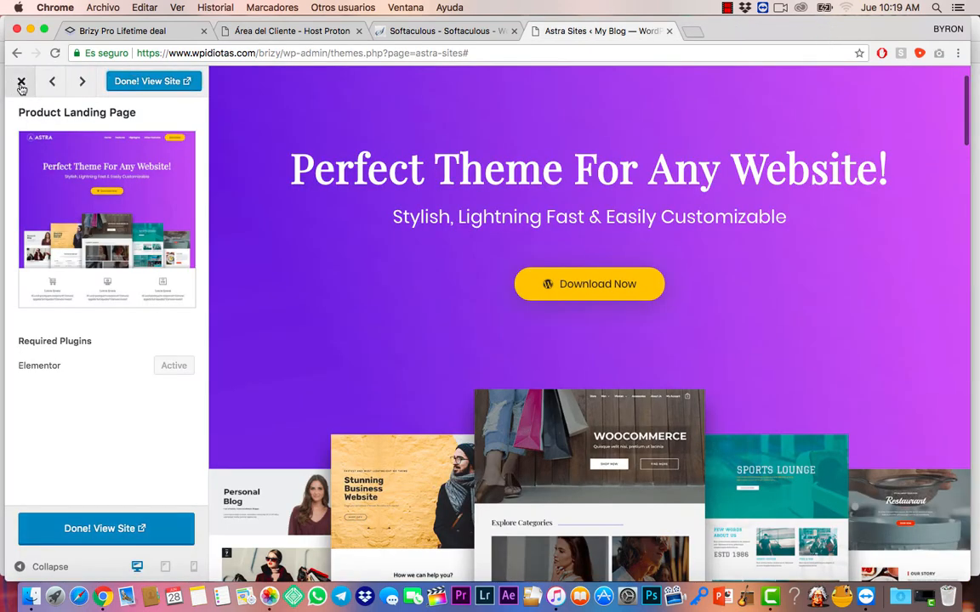
- Open the Contact page for editing from the site's list of all pages
mouse_move(42, 186)
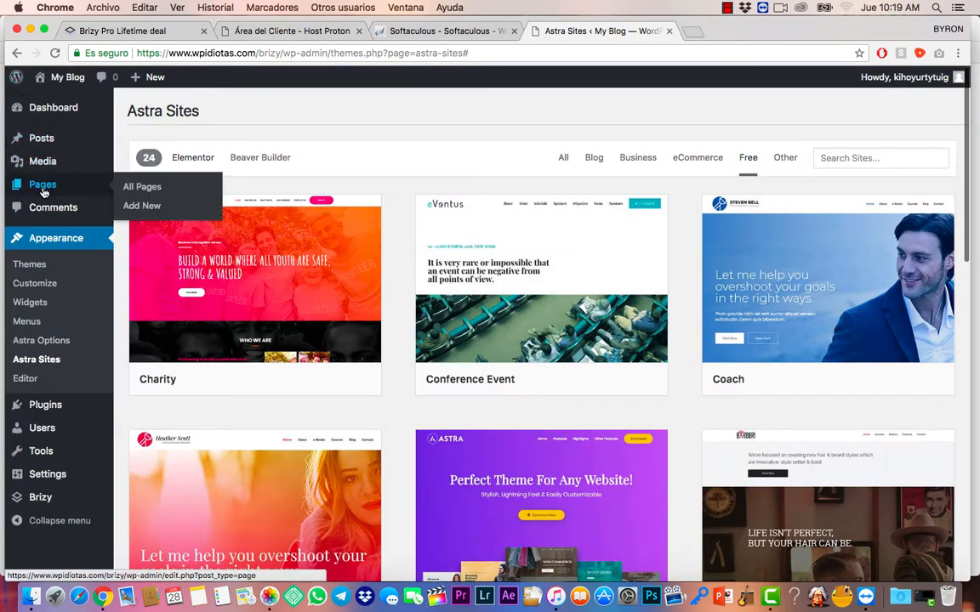
left_click(144, 188)
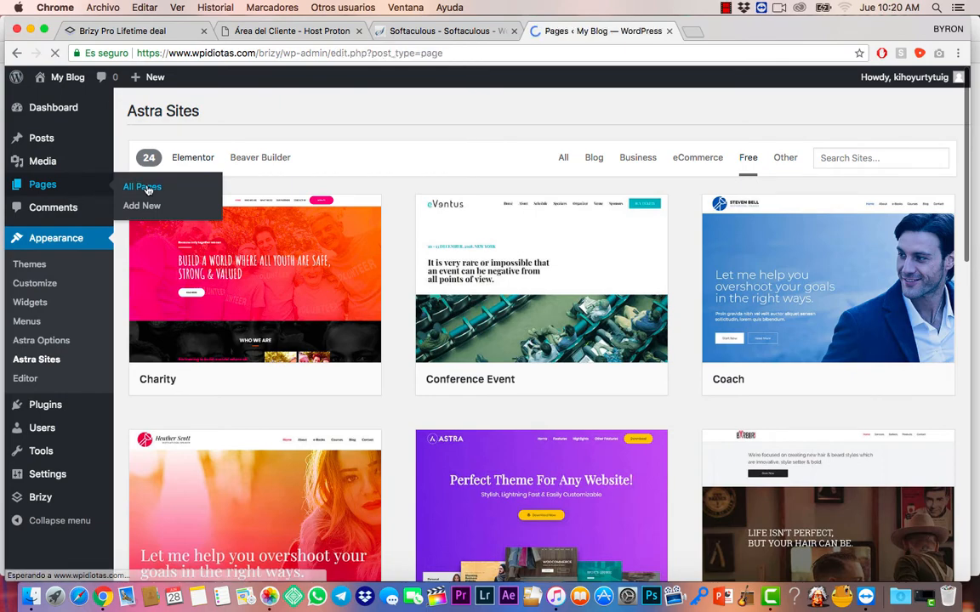
scroll(330, 378, "down", 2)
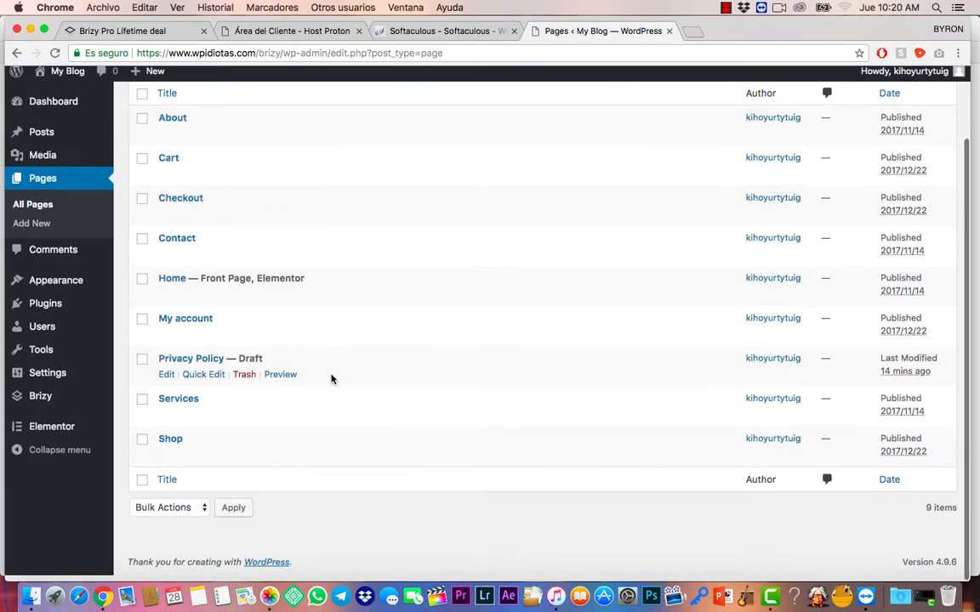
scroll(331, 378, "up", 2)
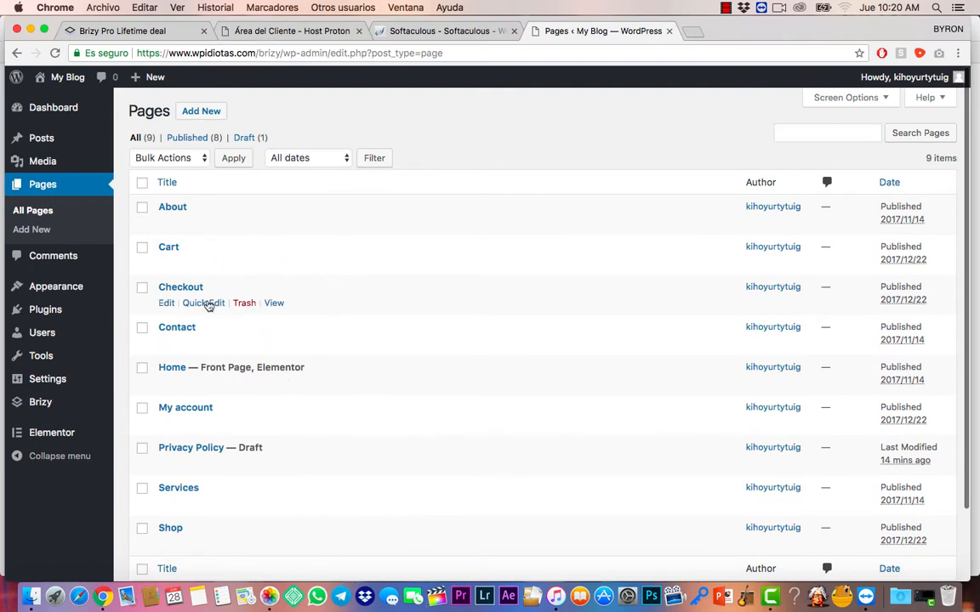
left_click(185, 331)
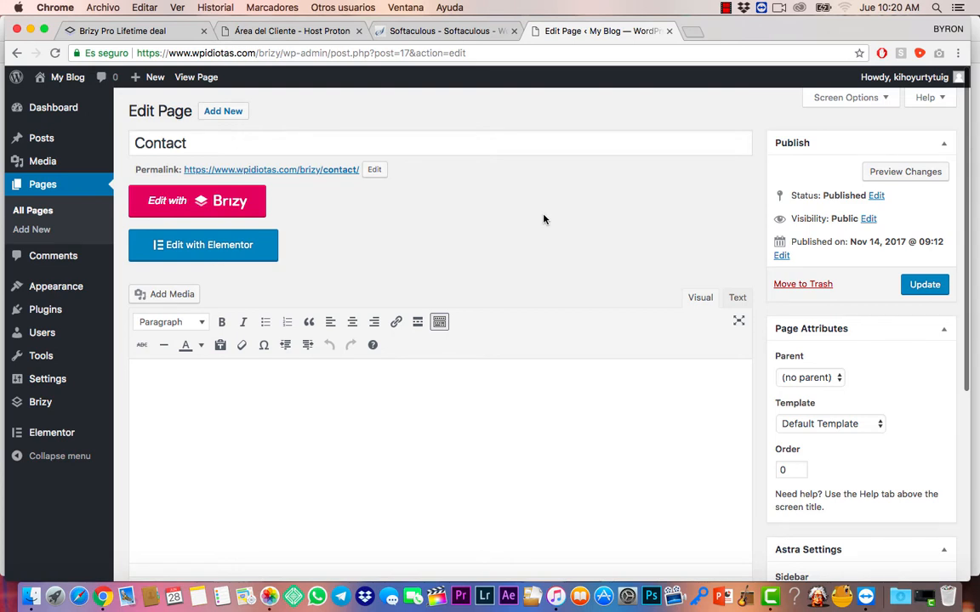
- Set the Contact page's Astra sidebar to No Sidebar and content layout to Full Width / Stretched, and update the page
scroll(543, 220, "down", 1)
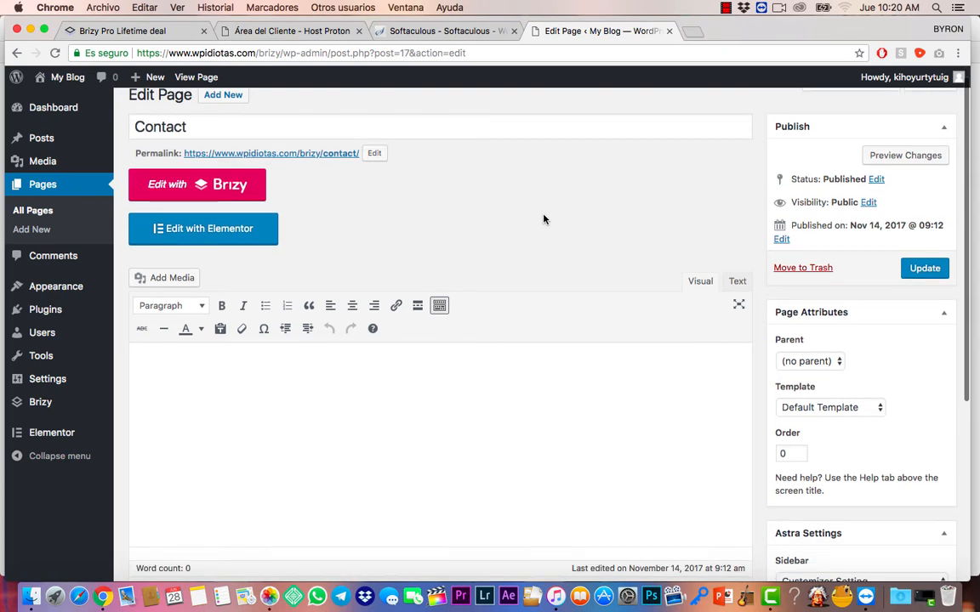
scroll(763, 303, "down", 6)
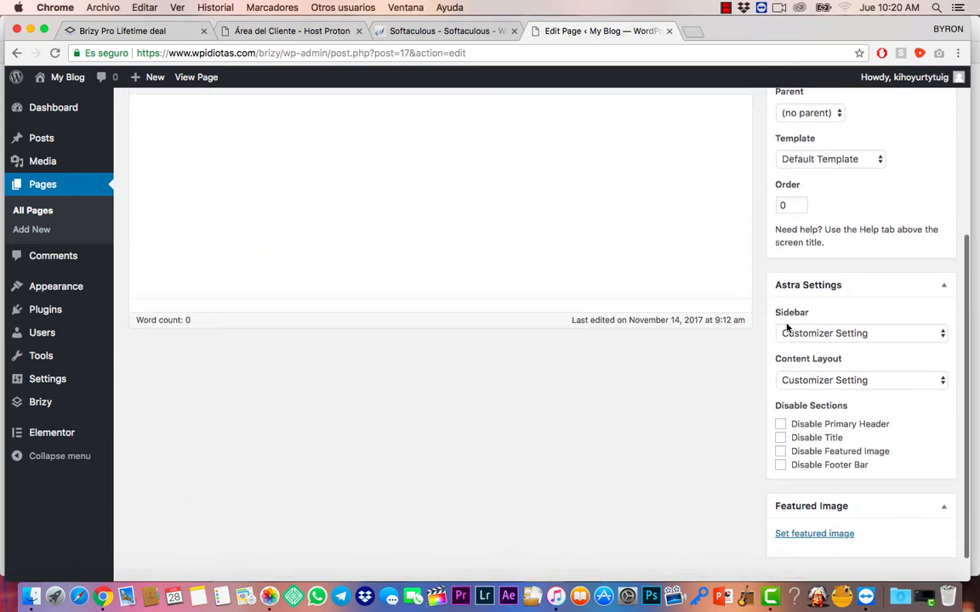
left_click(839, 335)
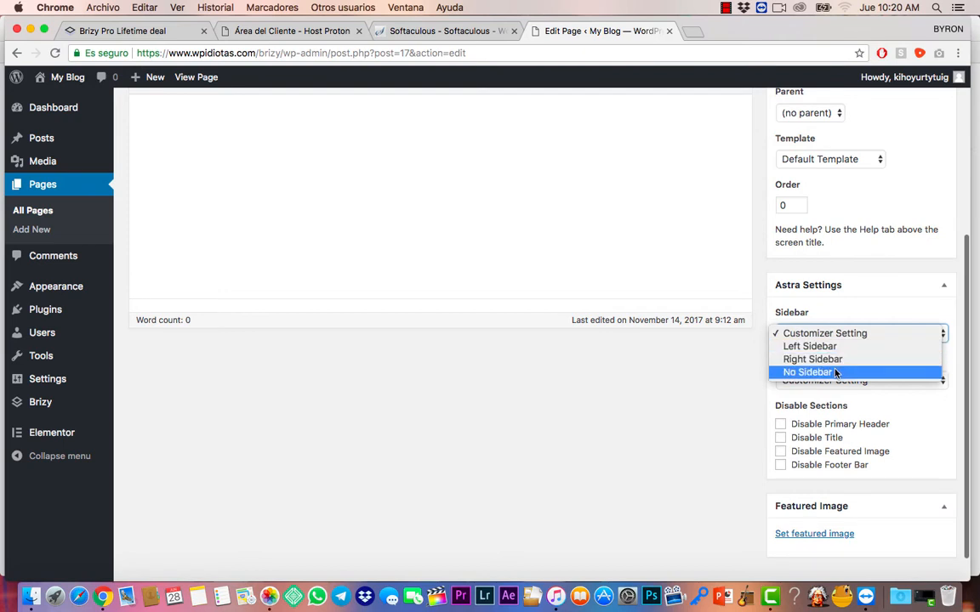
left_click(836, 373)
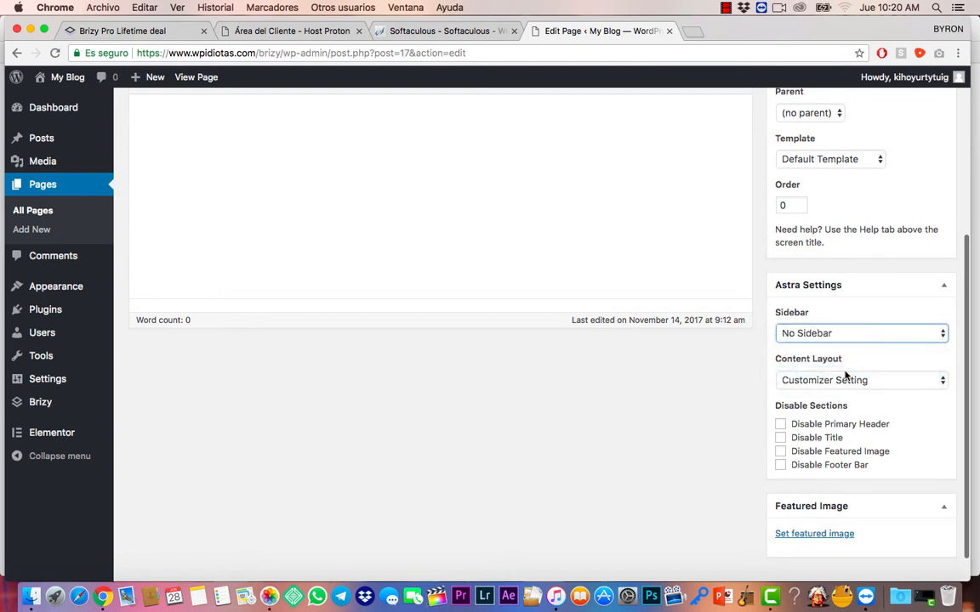
left_click(847, 380)
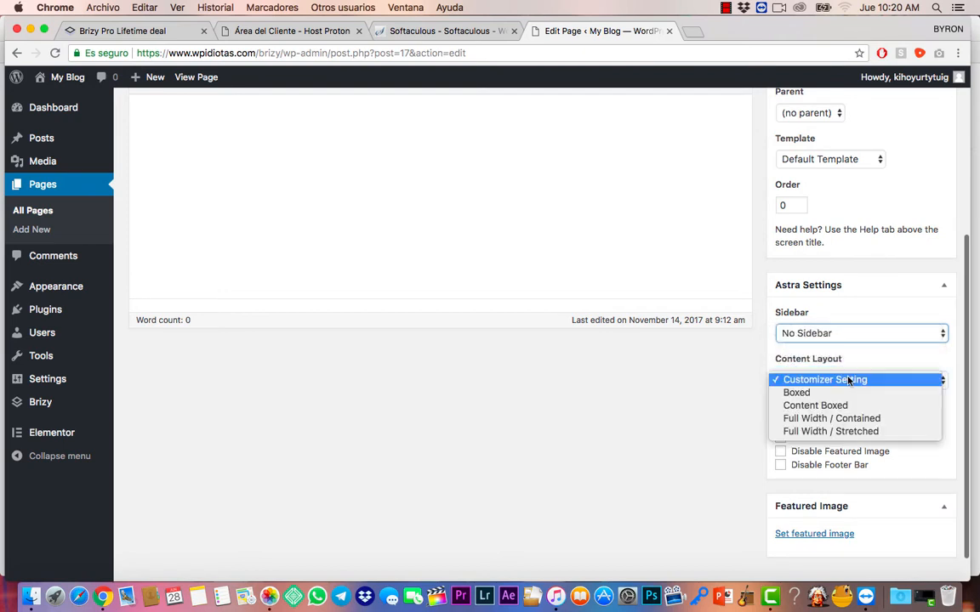
left_click(857, 431)
scroll(914, 191, "up", 3)
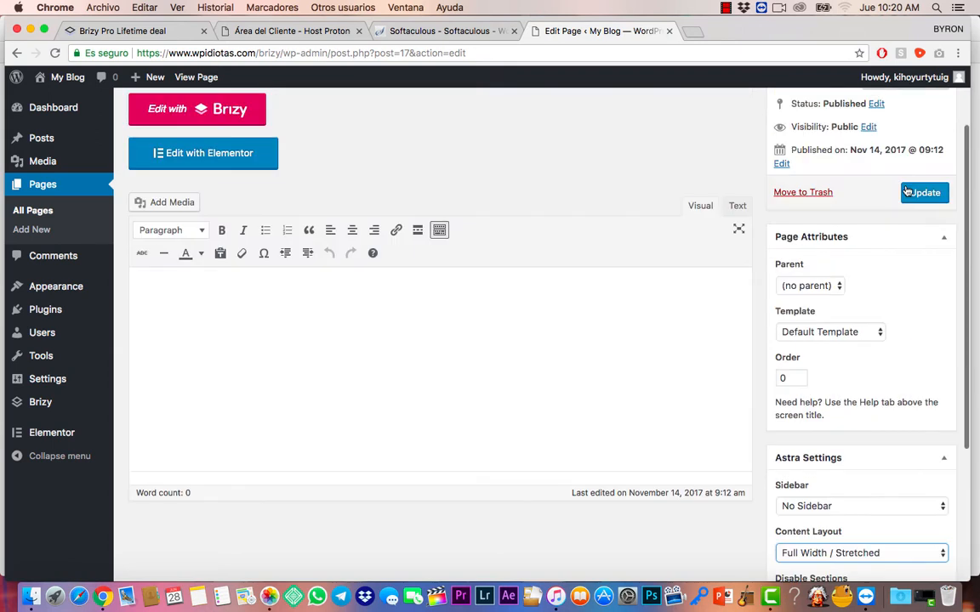
left_click(930, 194)
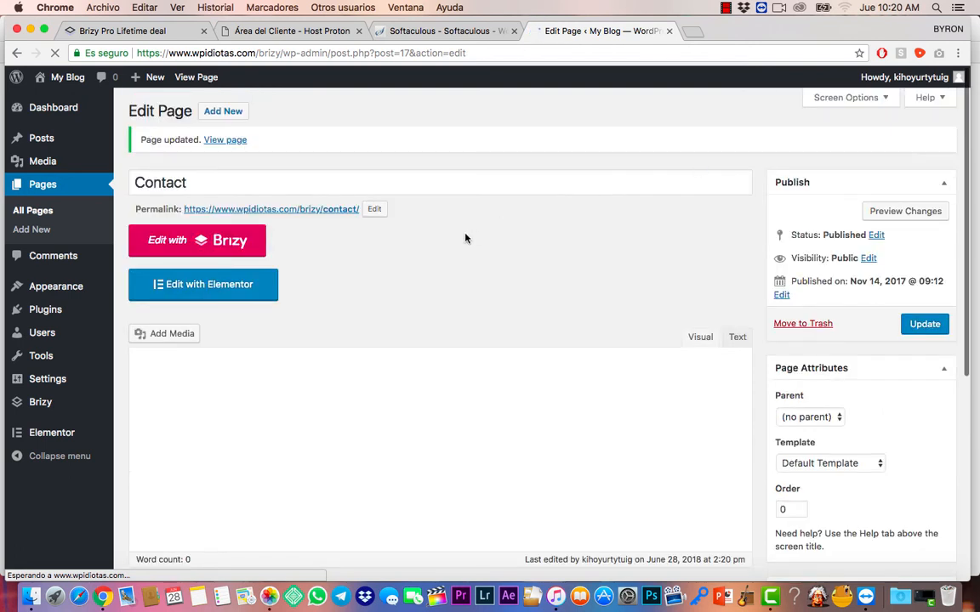
- Open the Contact page in the Brizy editor and check its page template and plugin options
left_click(227, 243)
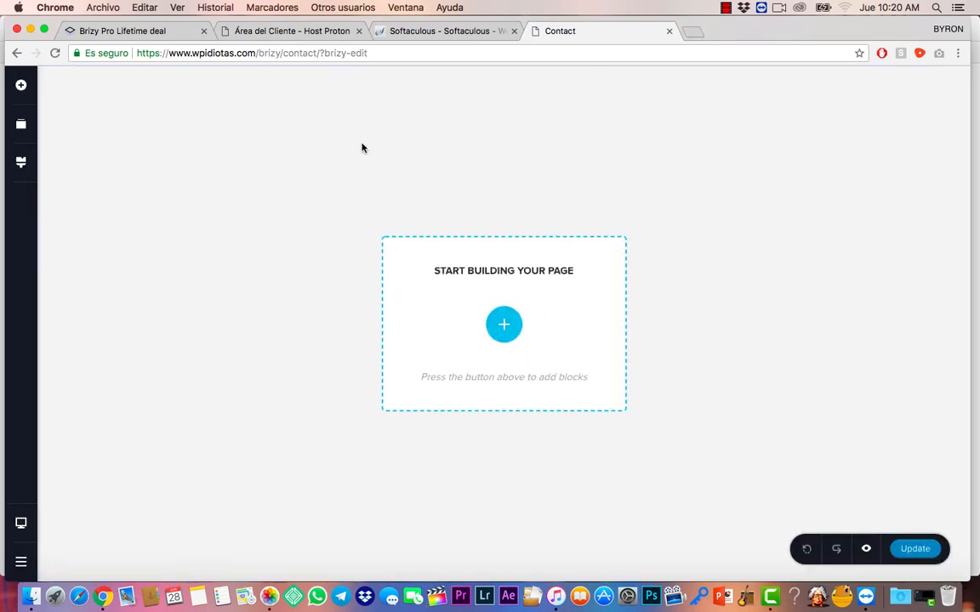
left_click(22, 562)
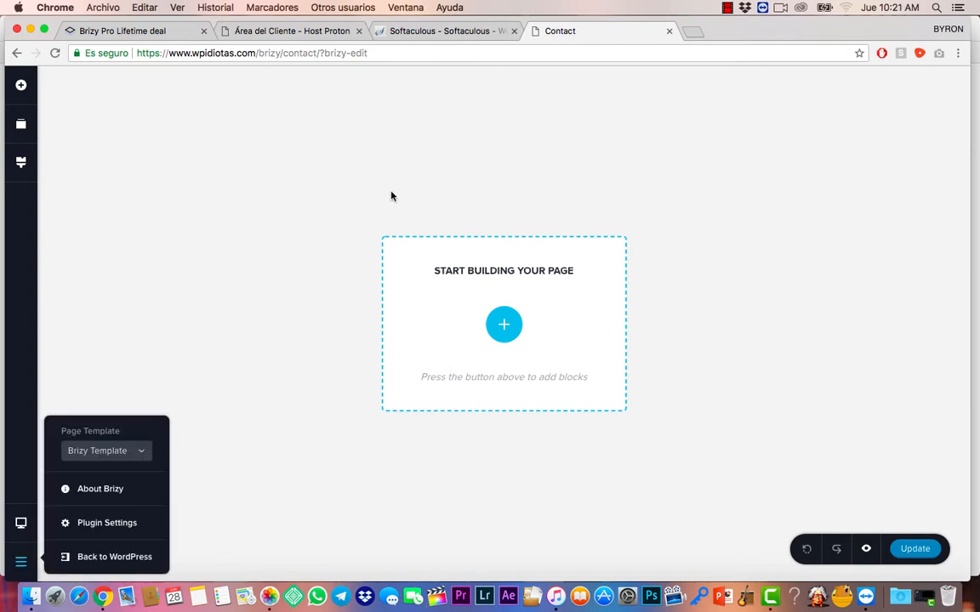
double_click(295, 258)
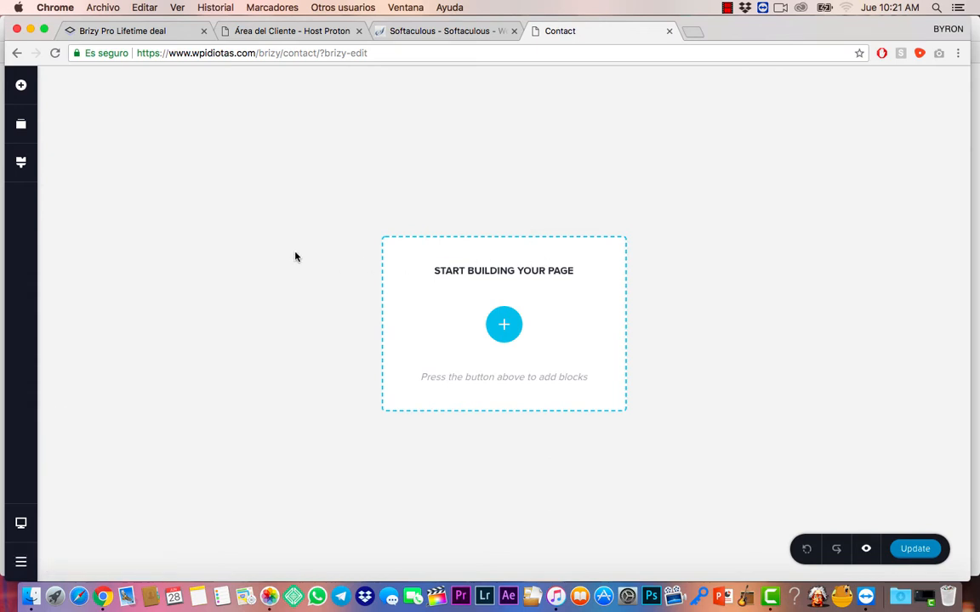
left_click(168, 187)
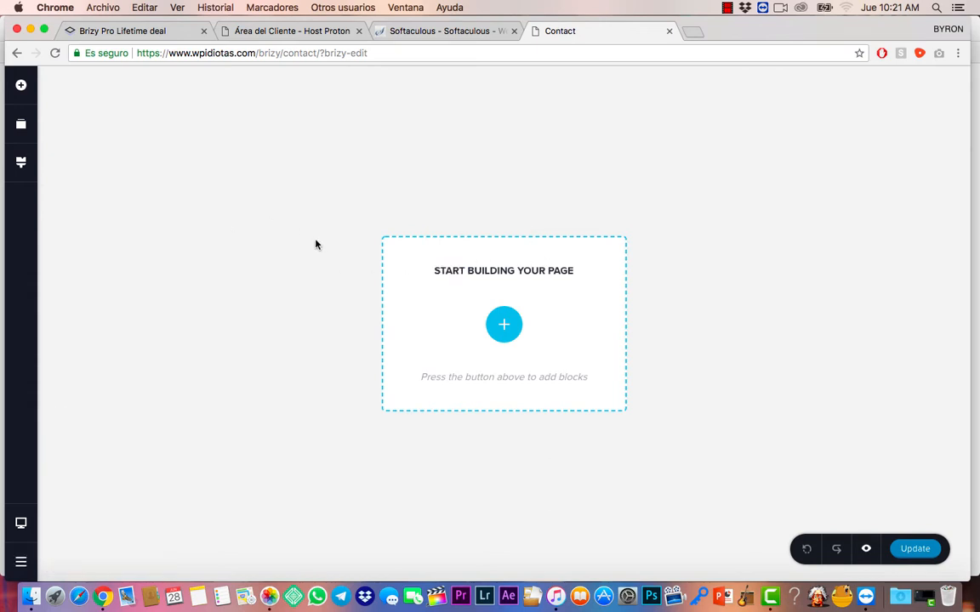
- Browse the light block library for the empty page and filter it to the Contact category
left_click(503, 328)
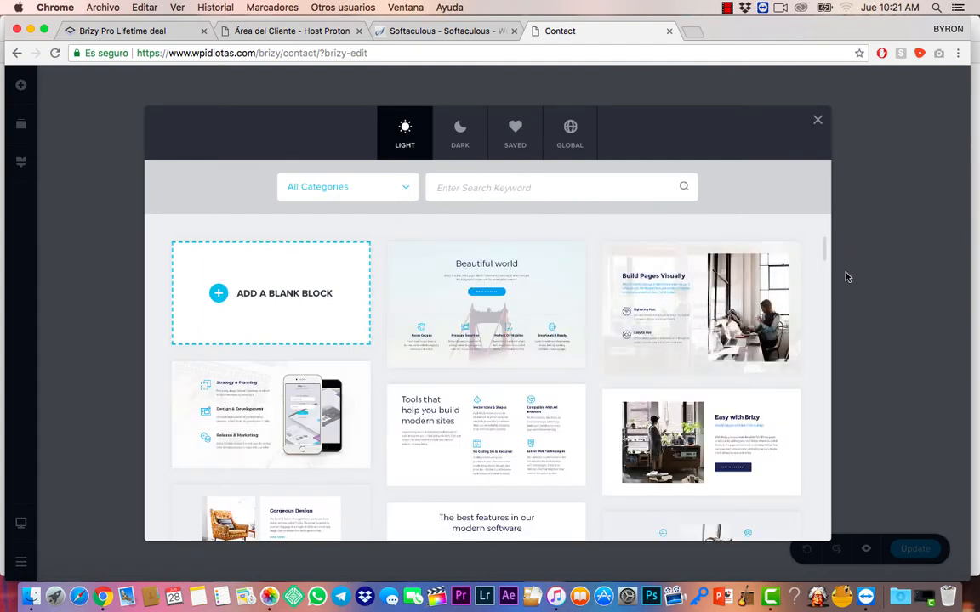
scroll(498, 348, "down", 2)
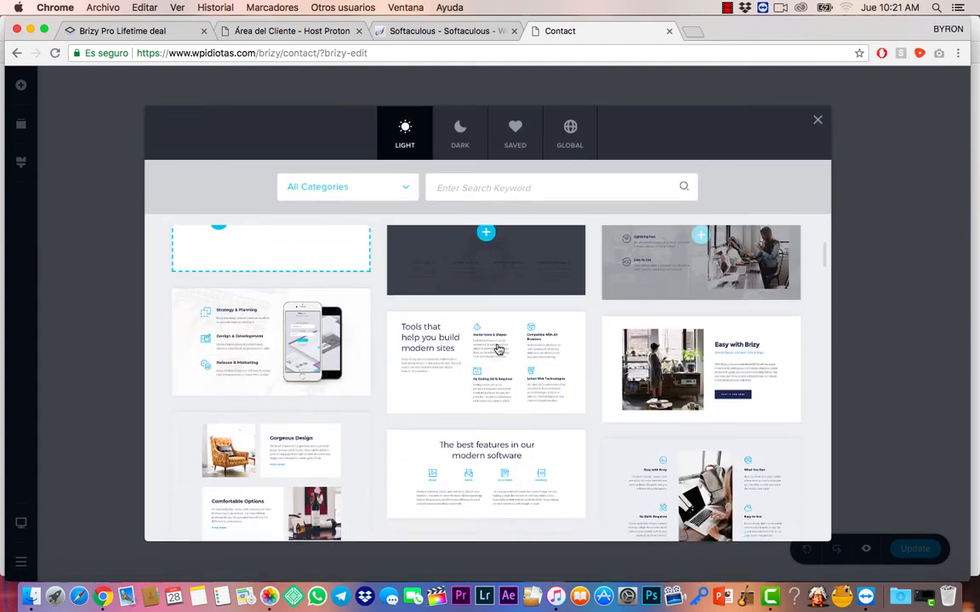
scroll(593, 395, "down", 1)
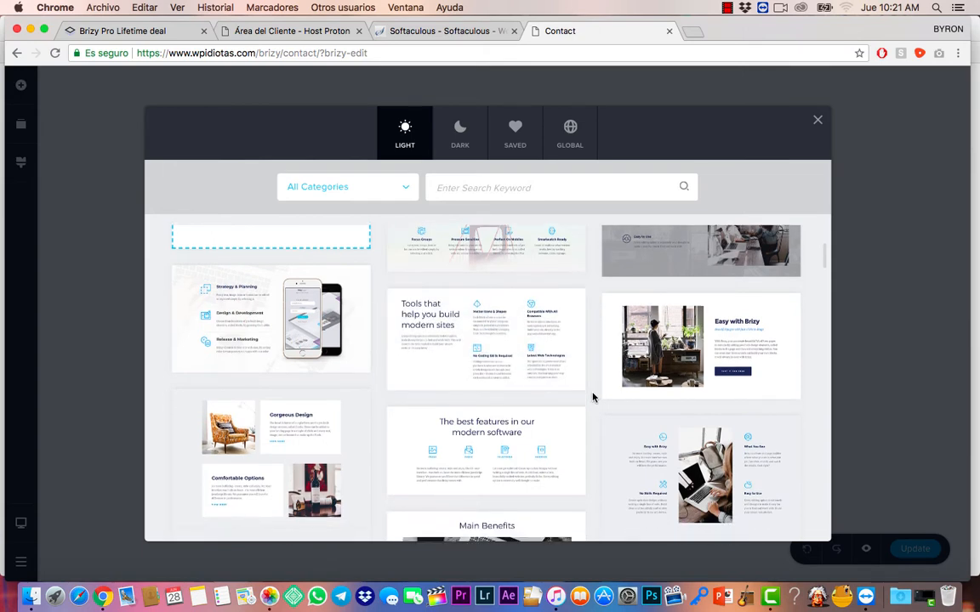
scroll(592, 398, "down", 3)
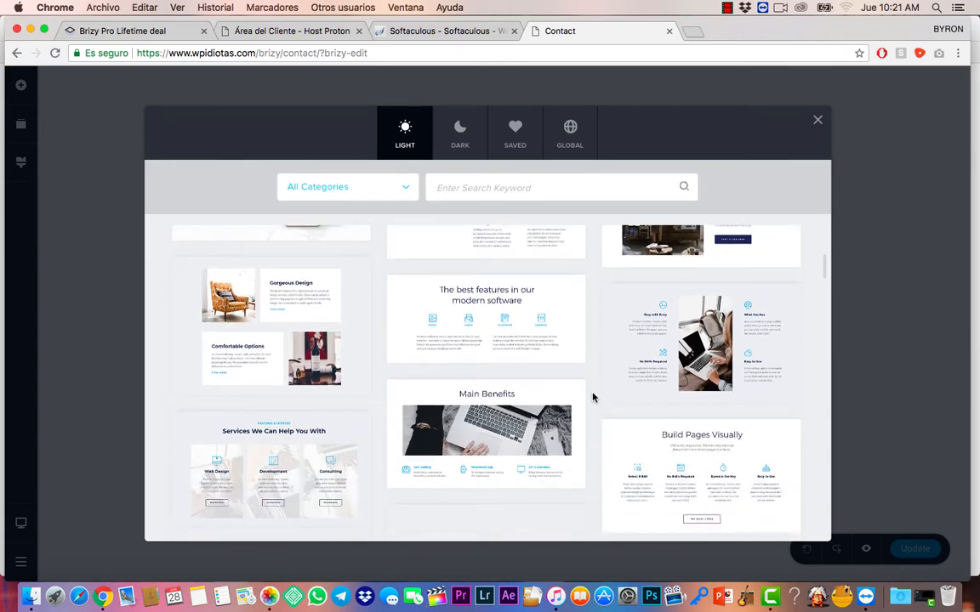
scroll(593, 397, "down", 5)
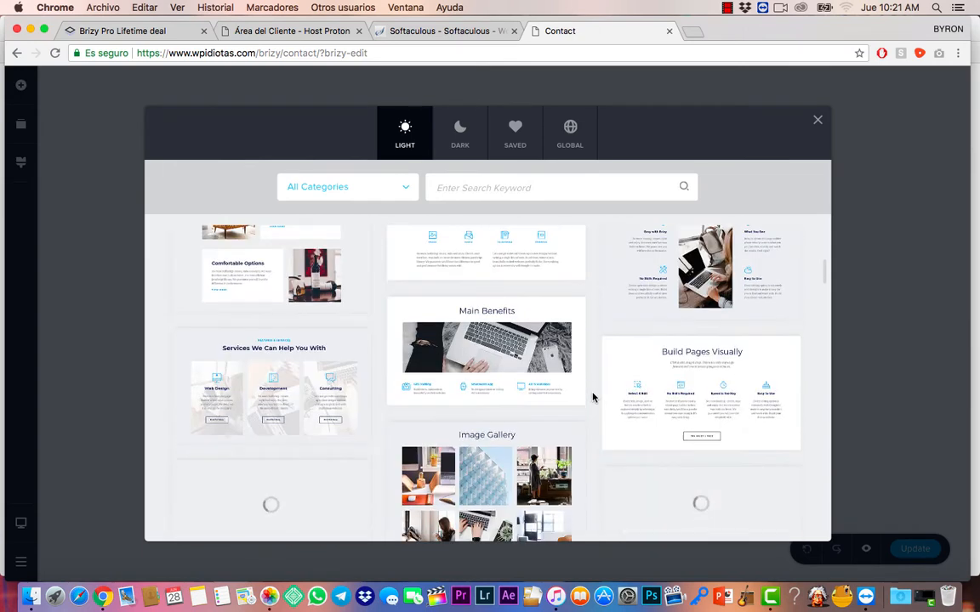
left_click(405, 188)
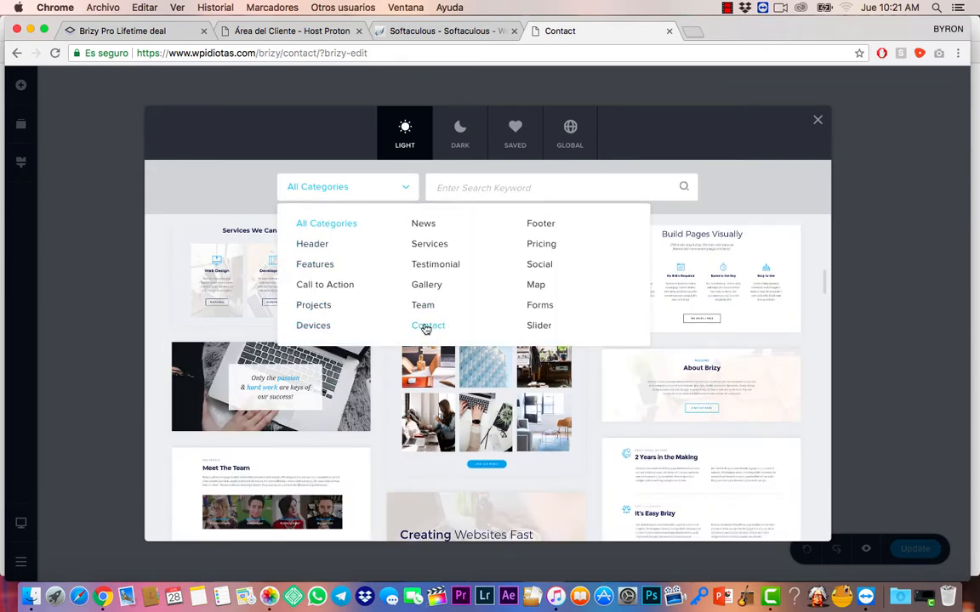
left_click(427, 326)
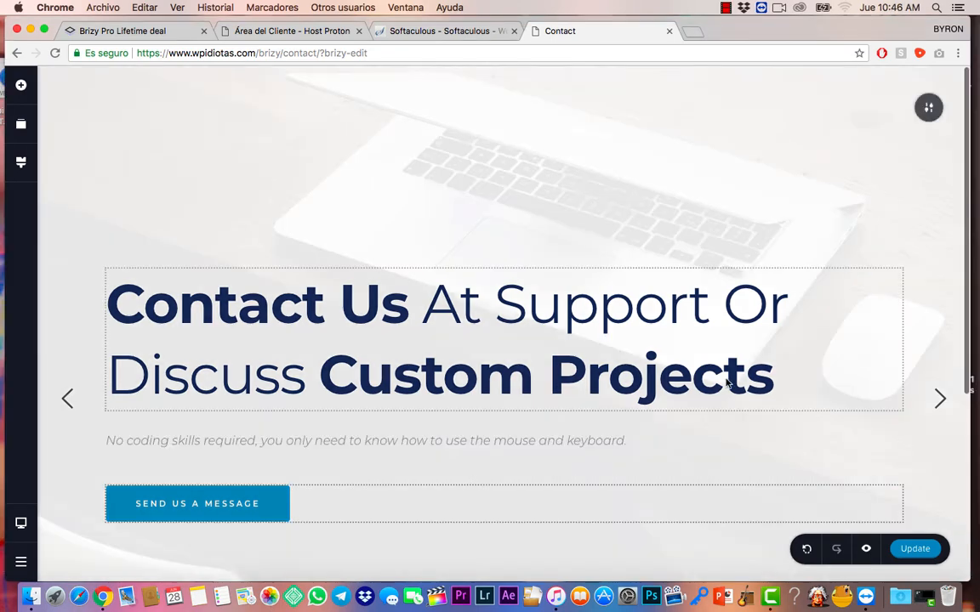
- Review both slides of the contact slider and delete the "Contact Us At Support Or Discuss Custom Projects" slide
scroll(731, 422, "down", 3)
scroll(731, 422, "down", 2)
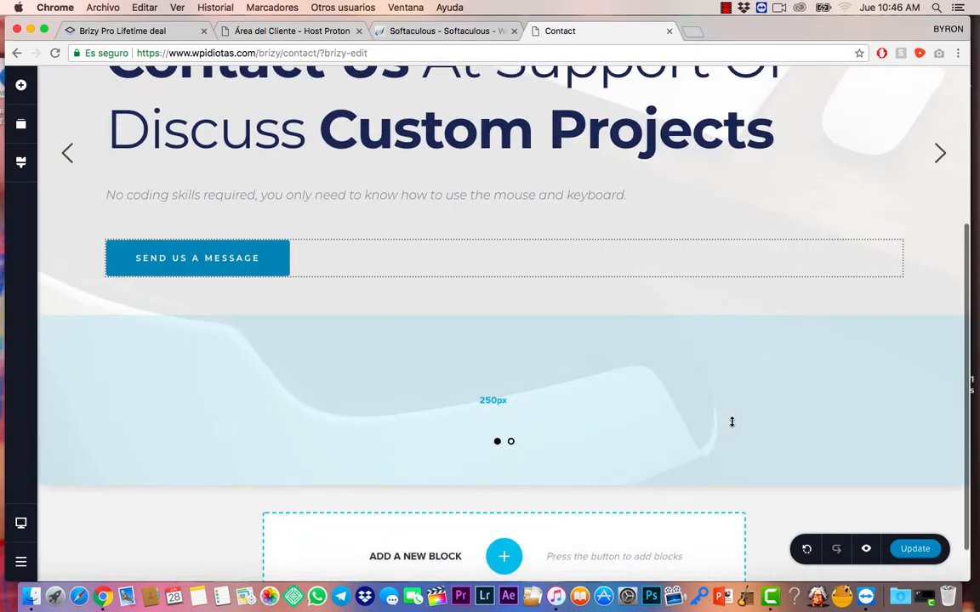
scroll(732, 422, "up", 2)
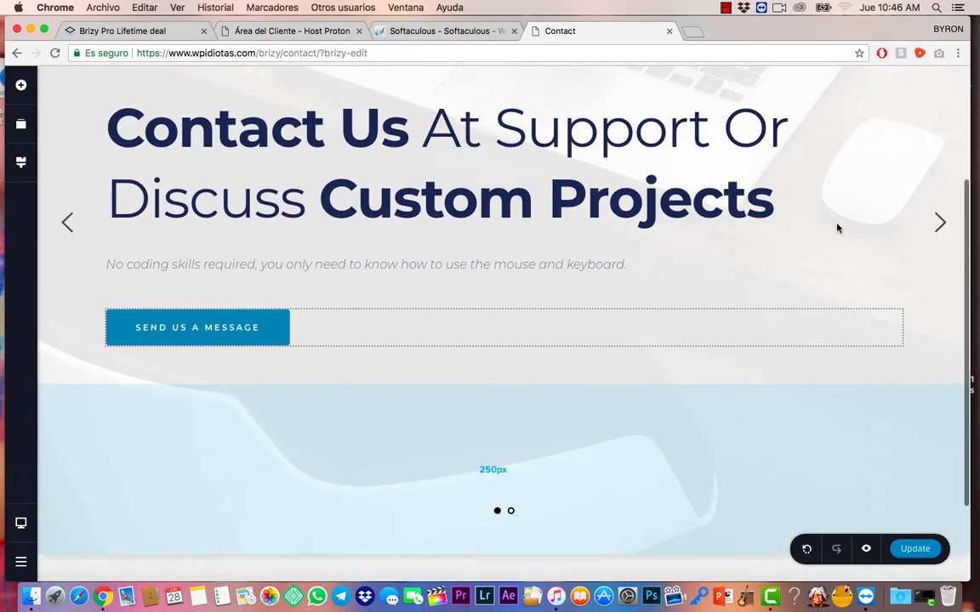
left_click(939, 223)
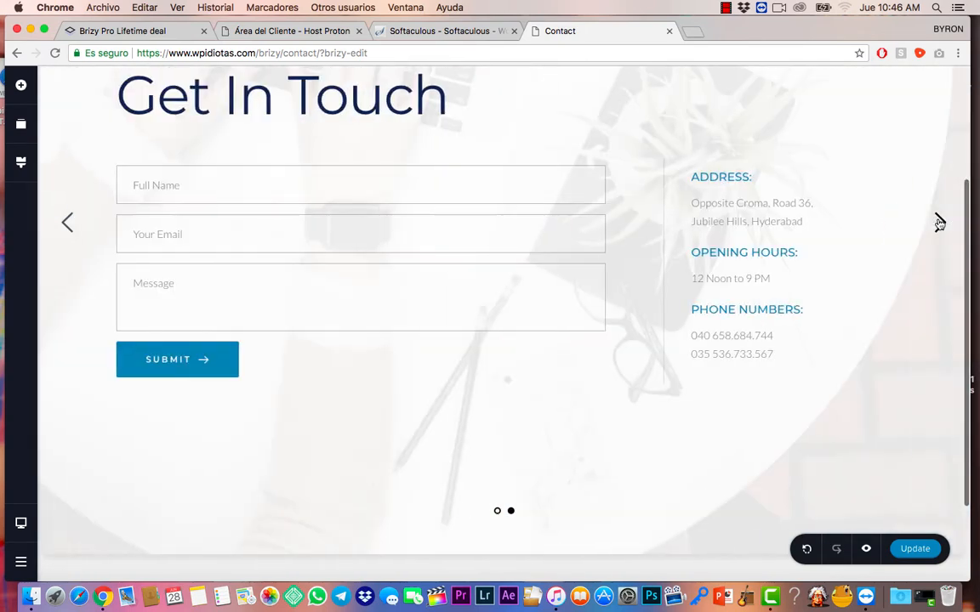
left_click(66, 224)
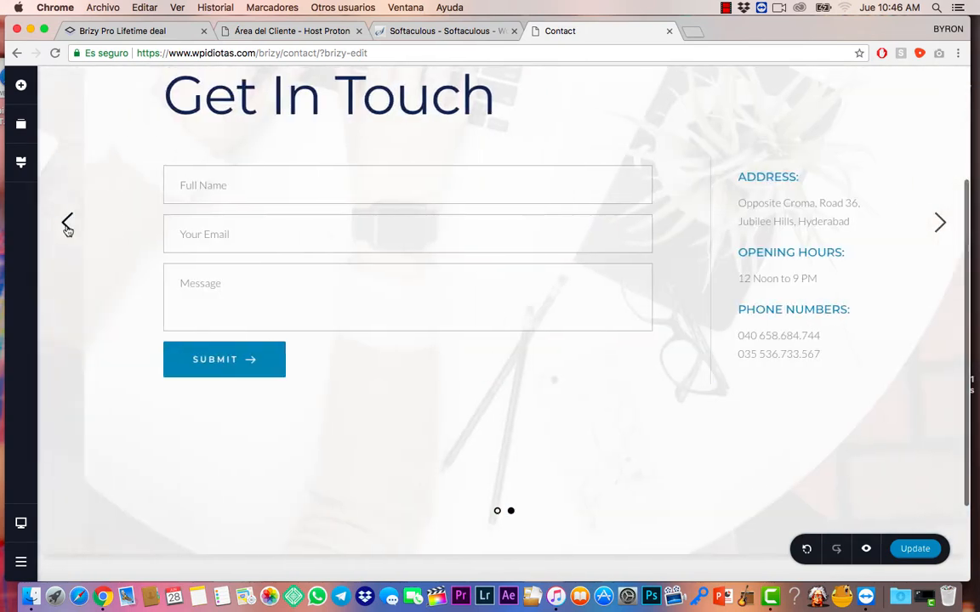
scroll(740, 218, "up", 4)
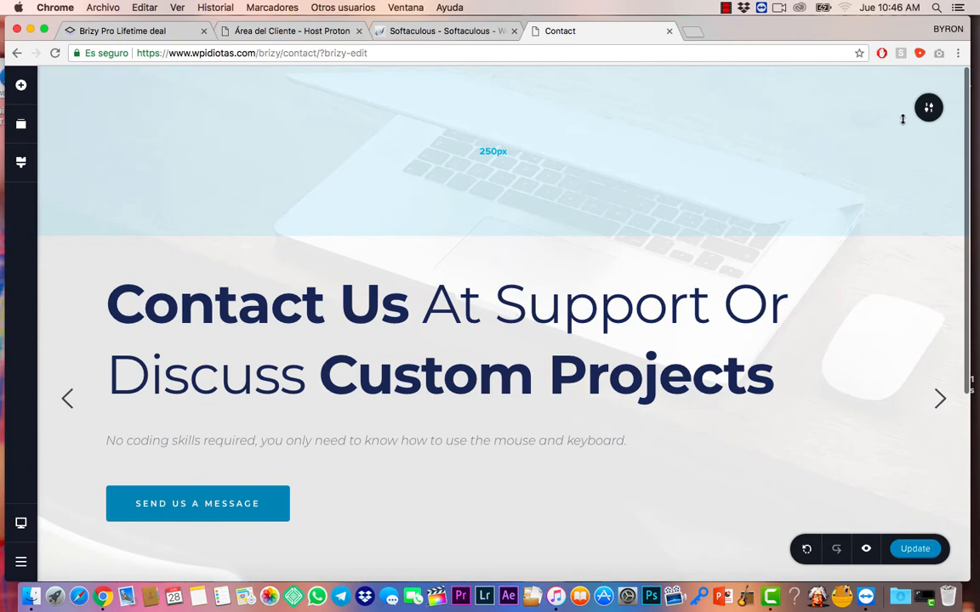
mouse_move(935, 120)
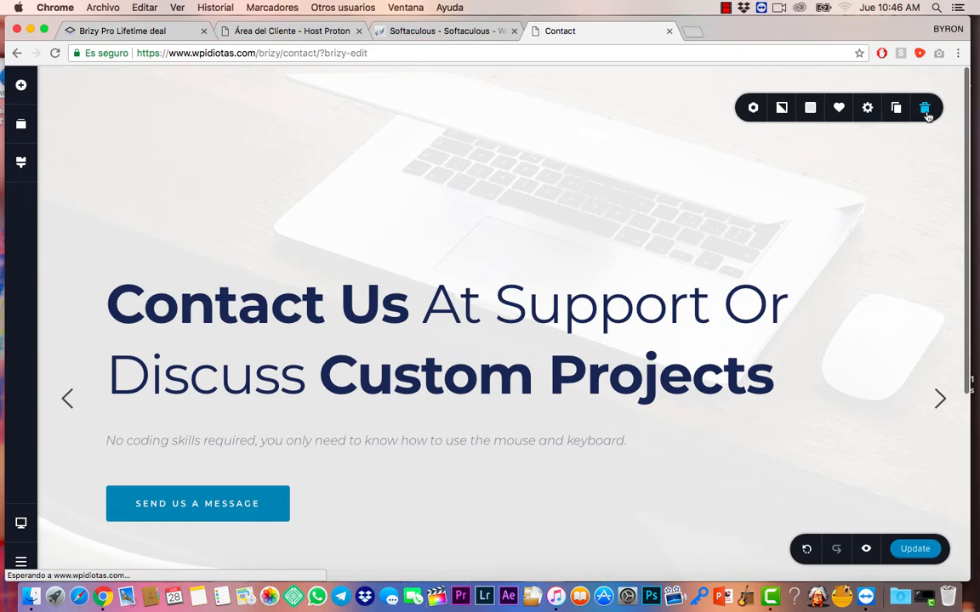
left_click(926, 109)
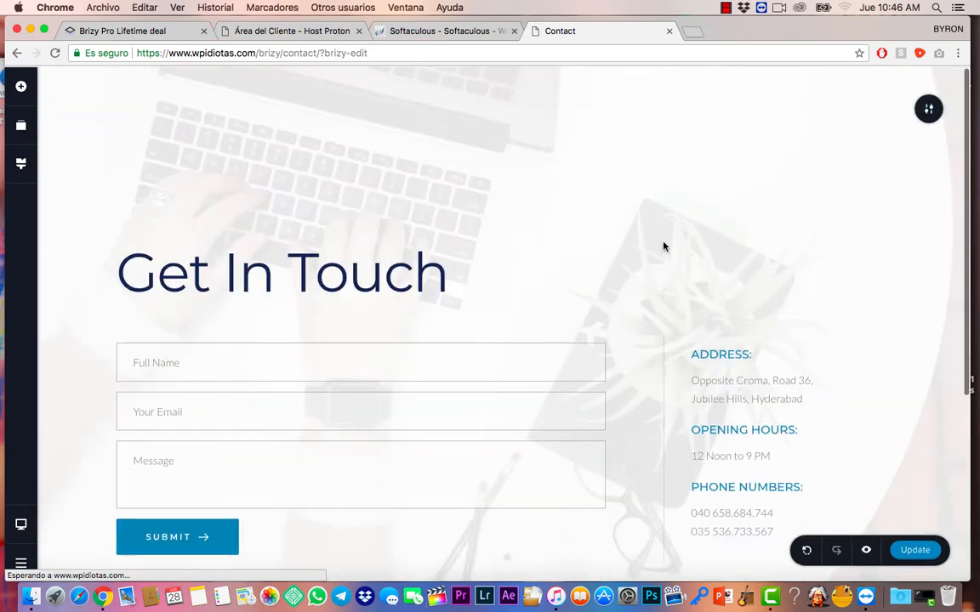
scroll(594, 409, "down", 3)
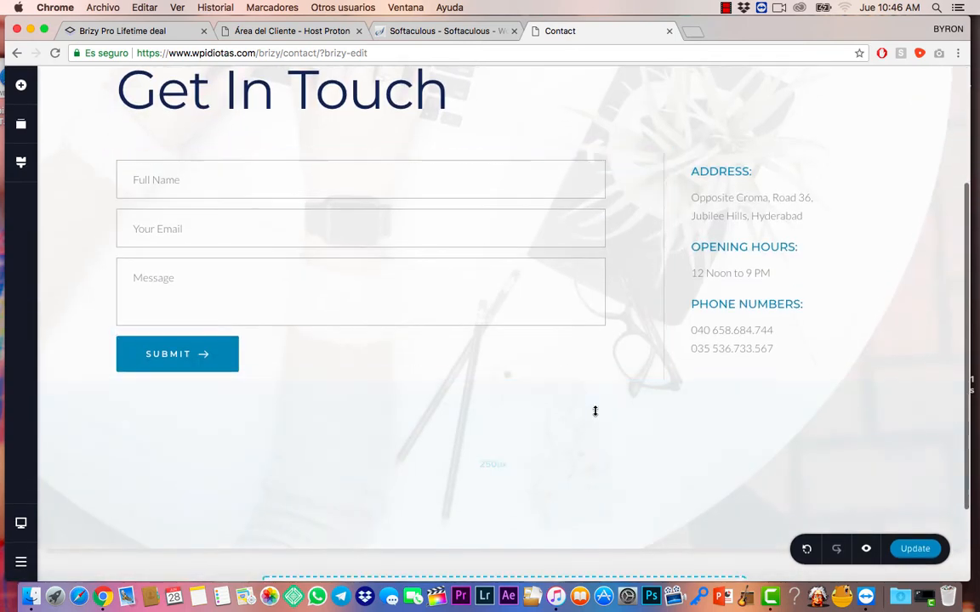
scroll(595, 410, "up", 2)
scroll(621, 281, "up", 1)
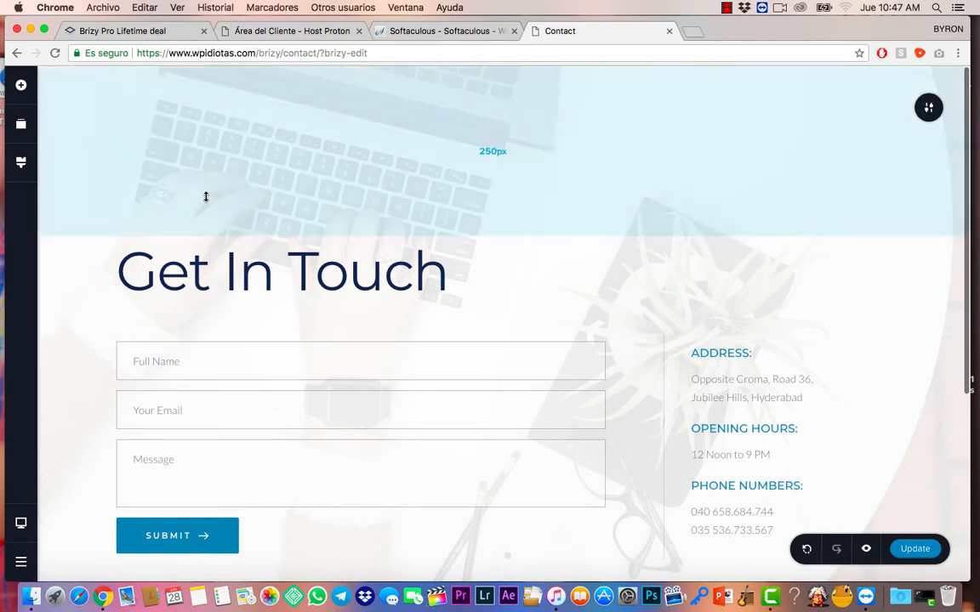
- Add the "Our Process & Services" block from the light Contact category below the "Get In Touch" block
scroll(336, 264, "down", 3)
scroll(336, 263, "down", 2)
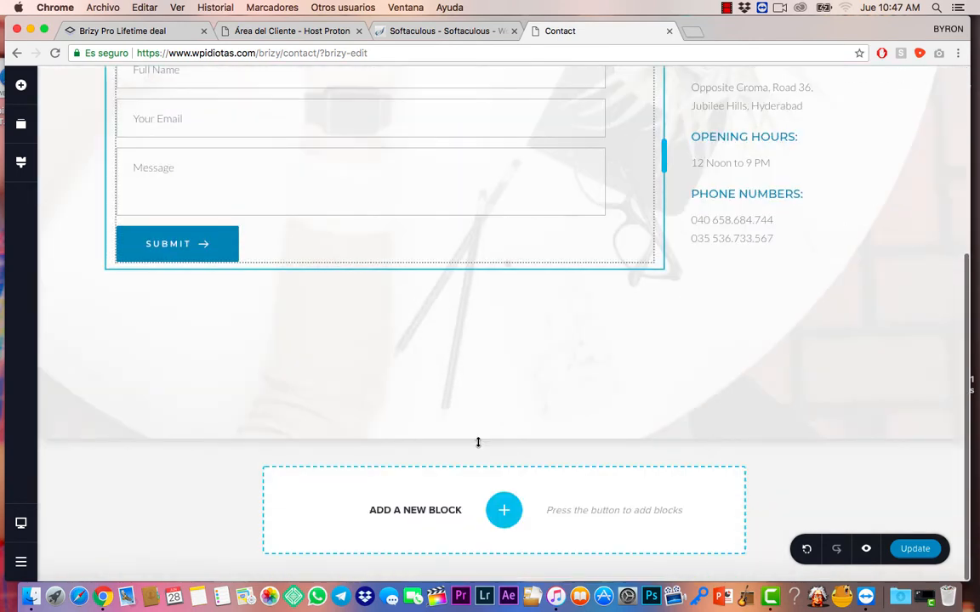
left_click(502, 510)
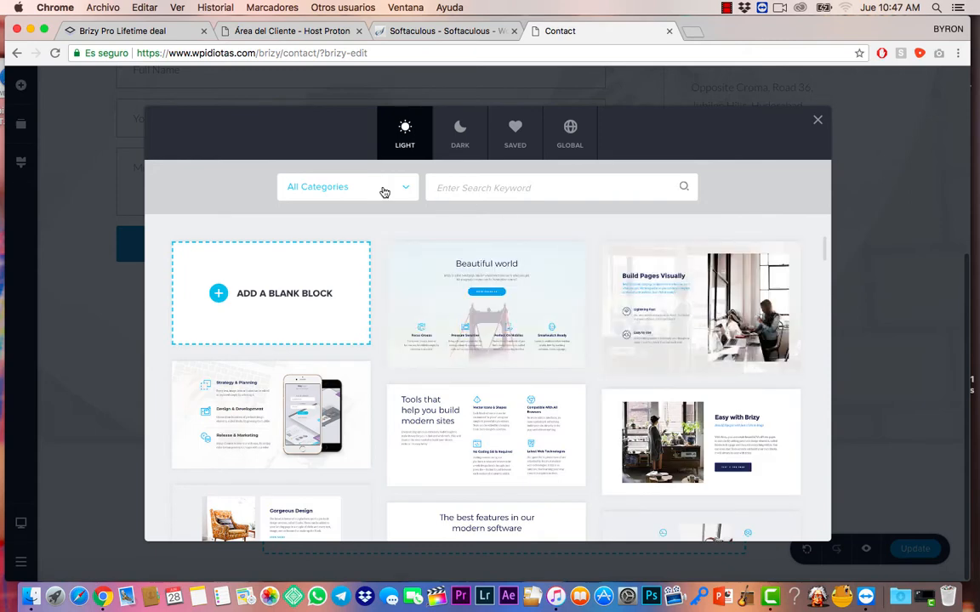
left_click(383, 190)
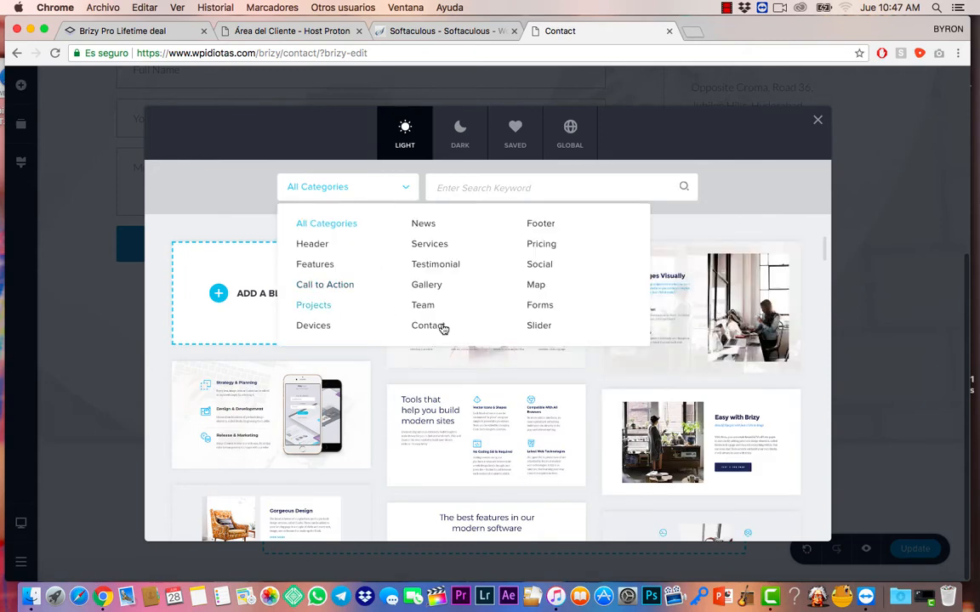
left_click(430, 329)
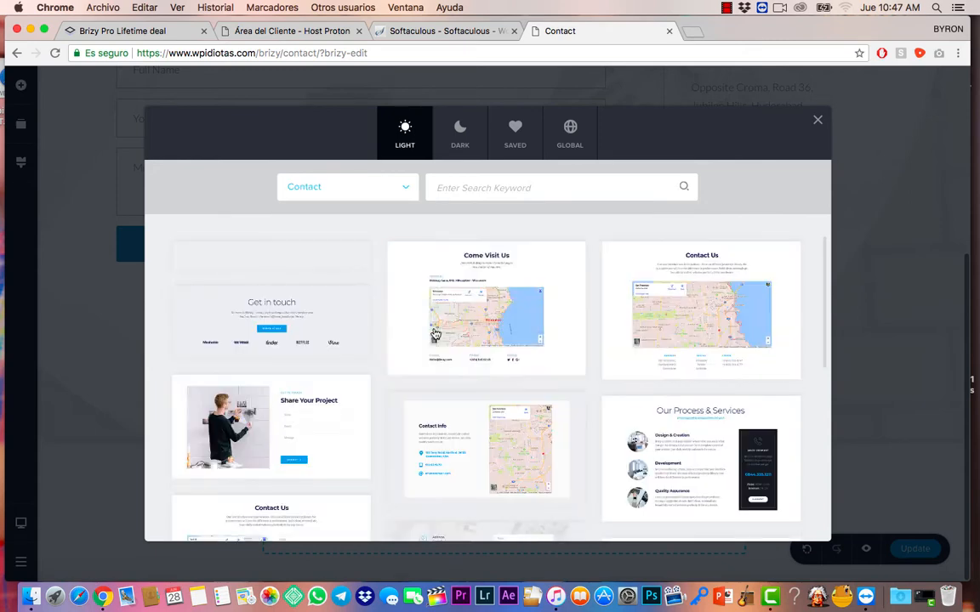
scroll(607, 422, "down", 2)
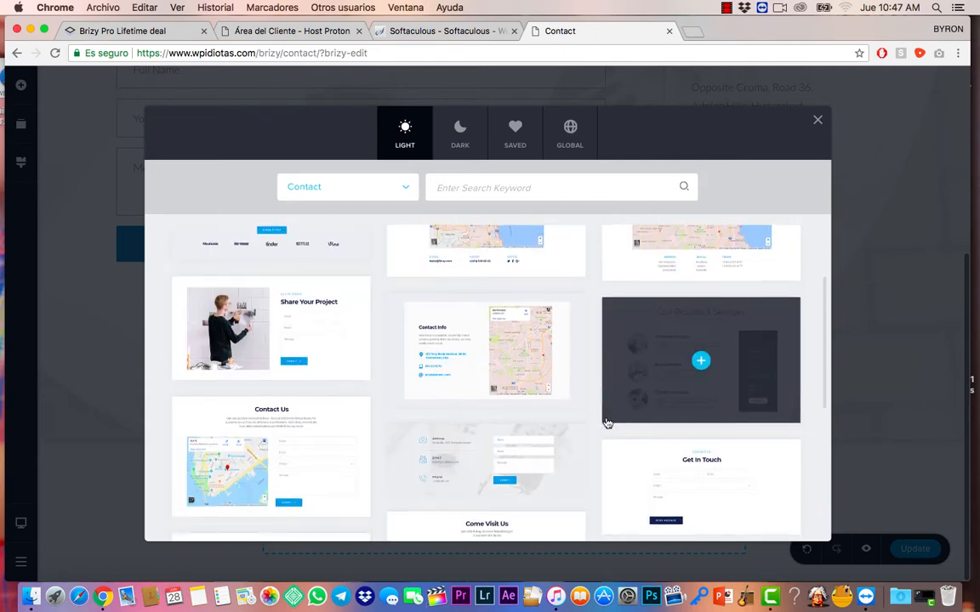
scroll(808, 442, "down", 1)
mouse_move(680, 347)
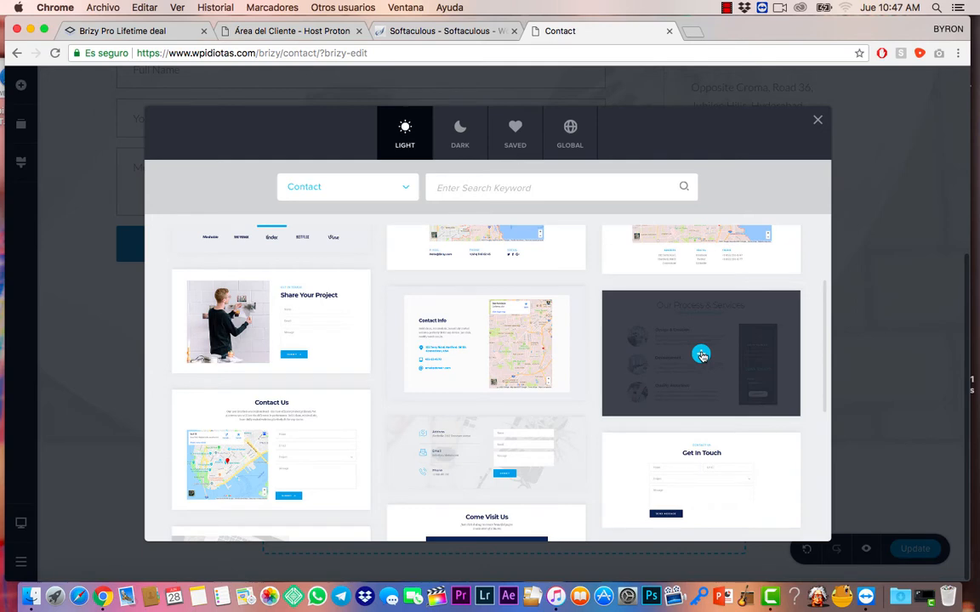
left_click(701, 355)
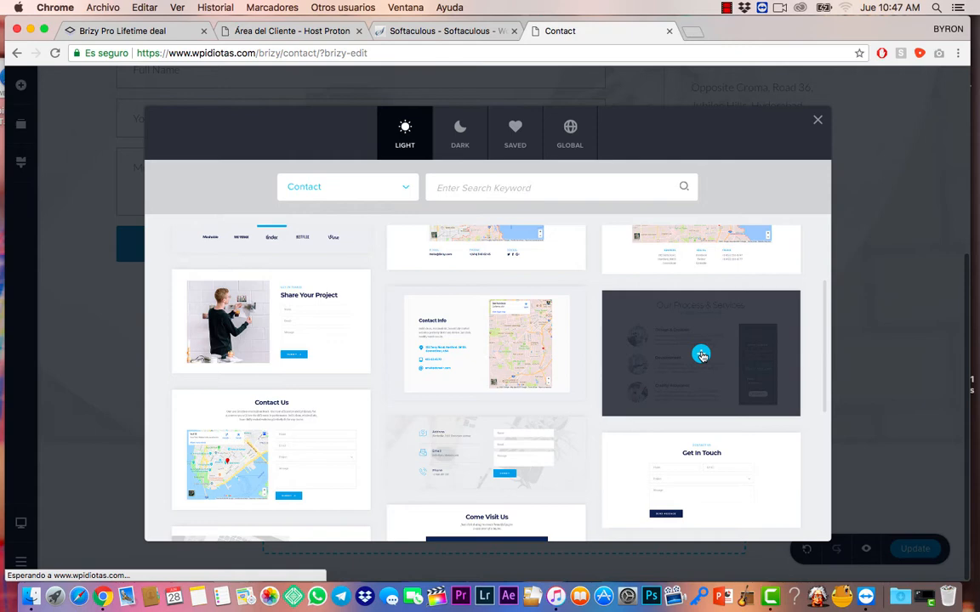
left_click(700, 354)
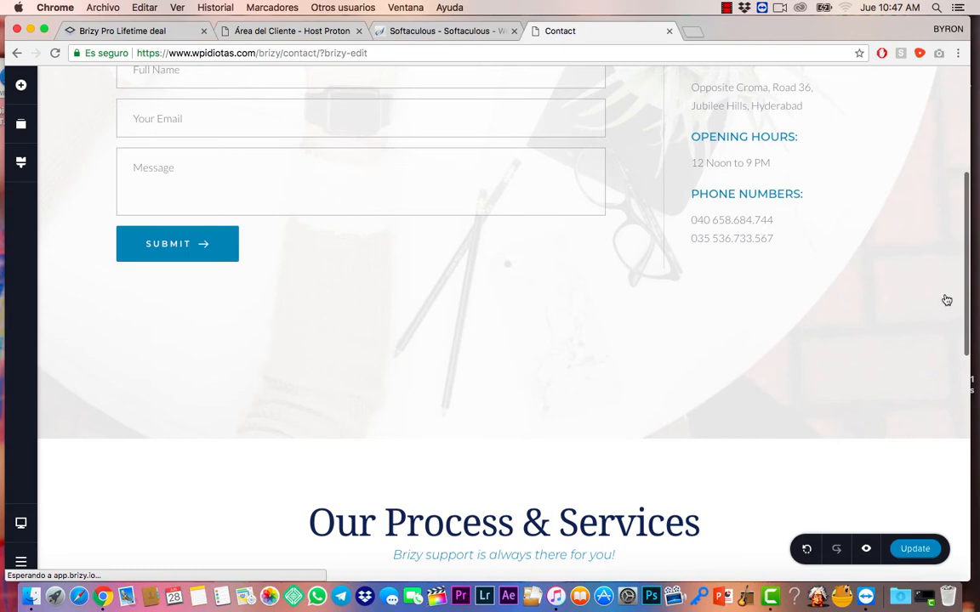
- Add the "Follow Us On Social" buttons block from the light Social category at the end of the page
scroll(651, 332, "down", 3)
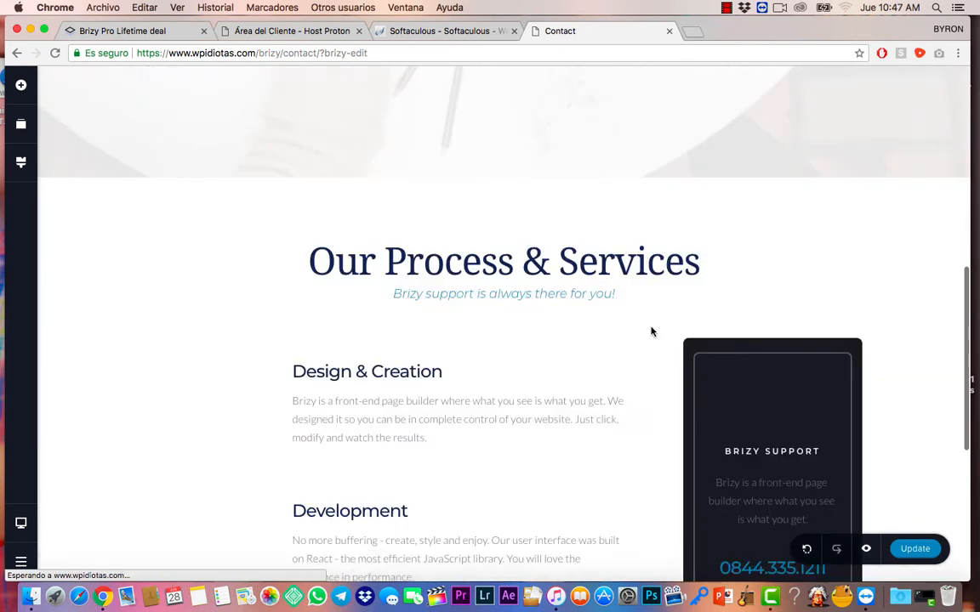
scroll(581, 402, "down", 4)
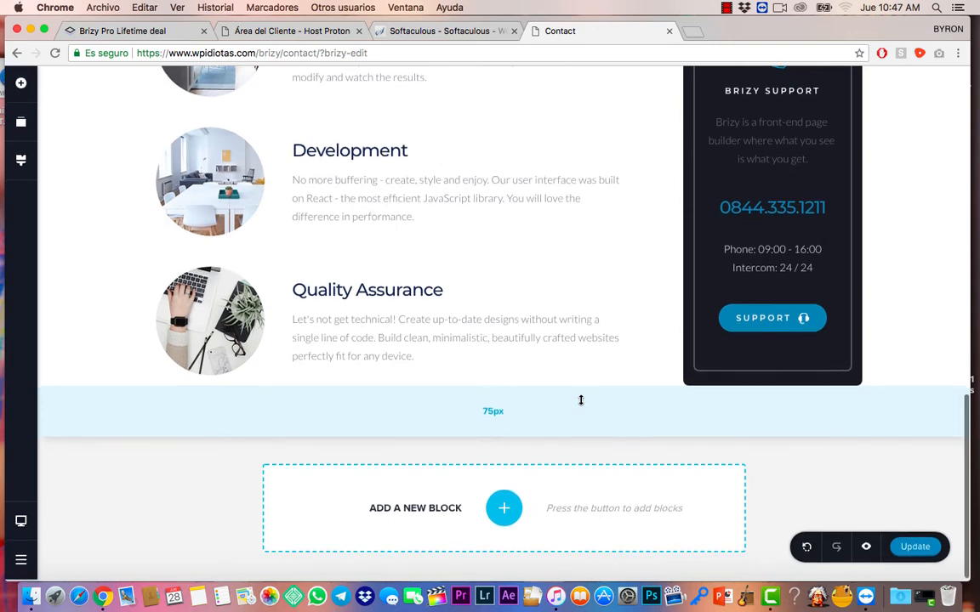
left_click(504, 511)
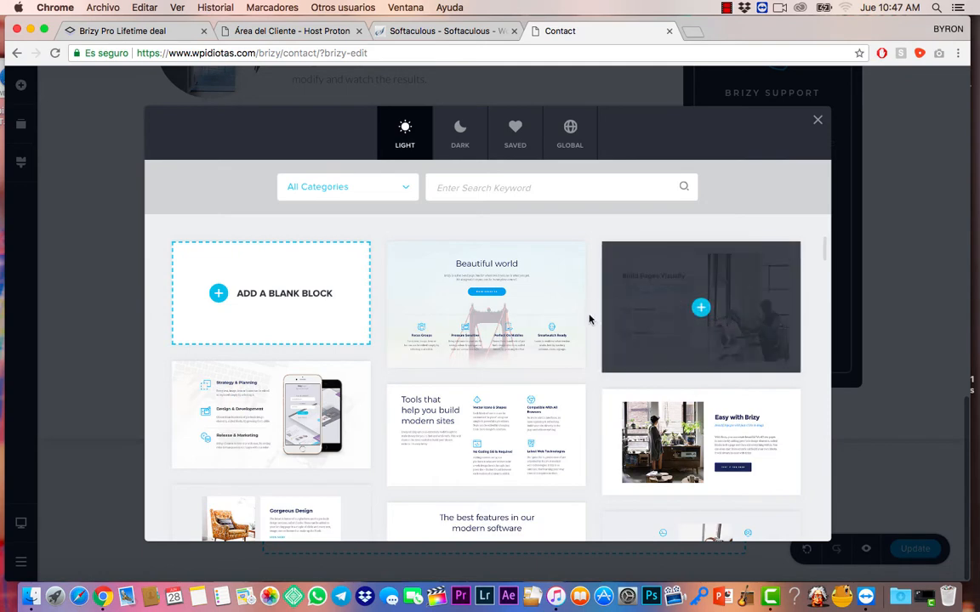
scroll(588, 336, "down", 1)
scroll(588, 343, "down", 5)
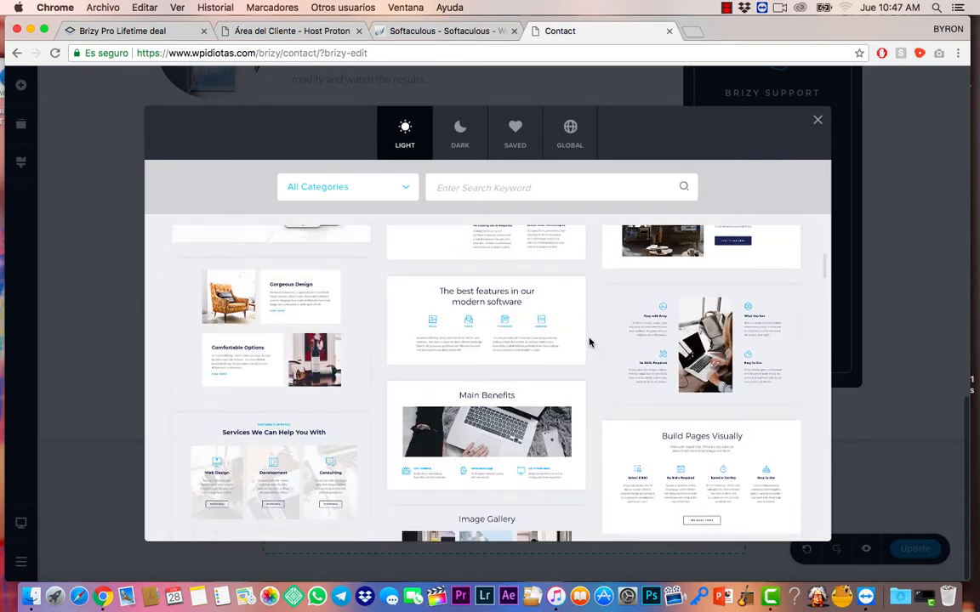
scroll(589, 343, "down", 3)
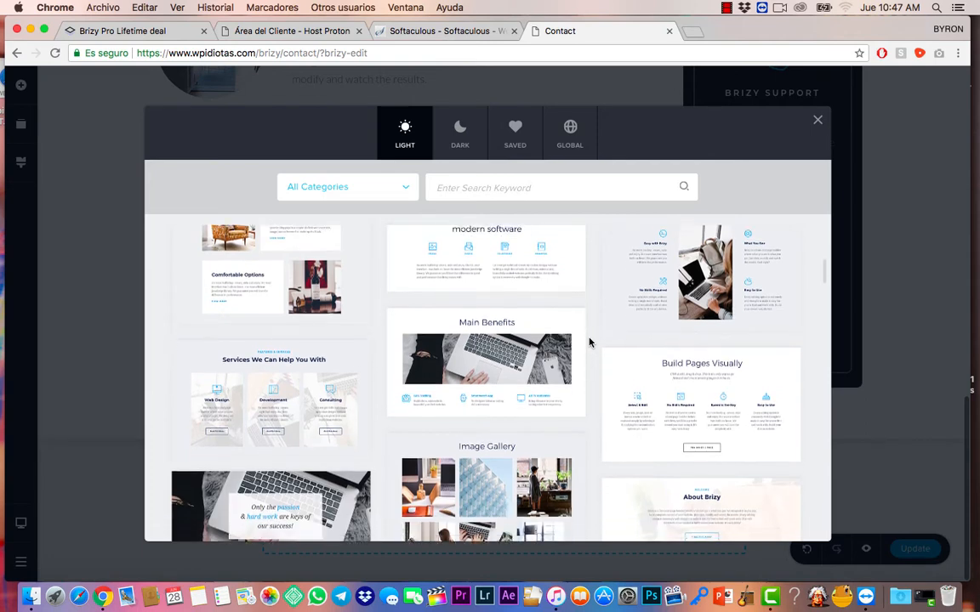
scroll(588, 343, "down", 5)
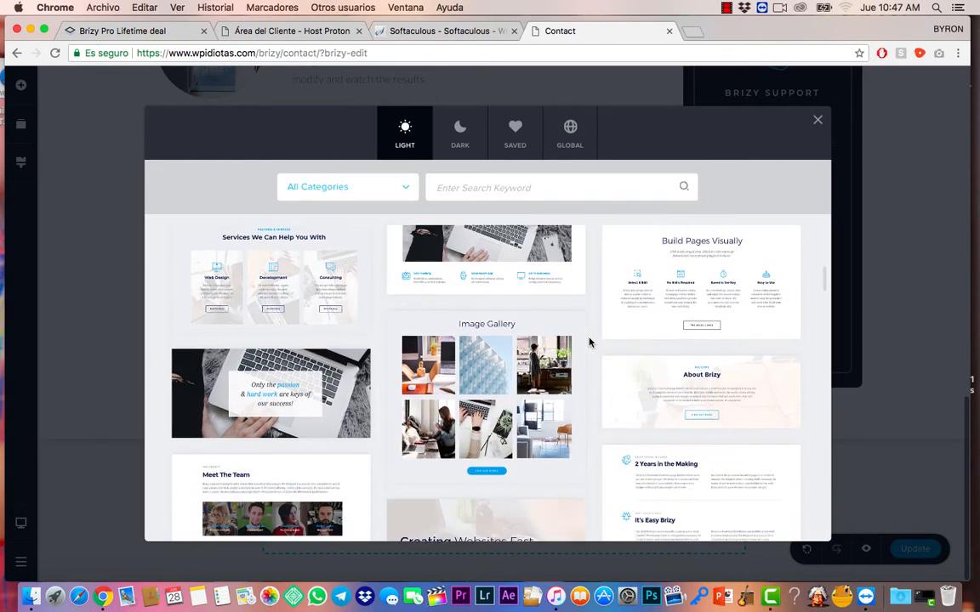
left_click(396, 188)
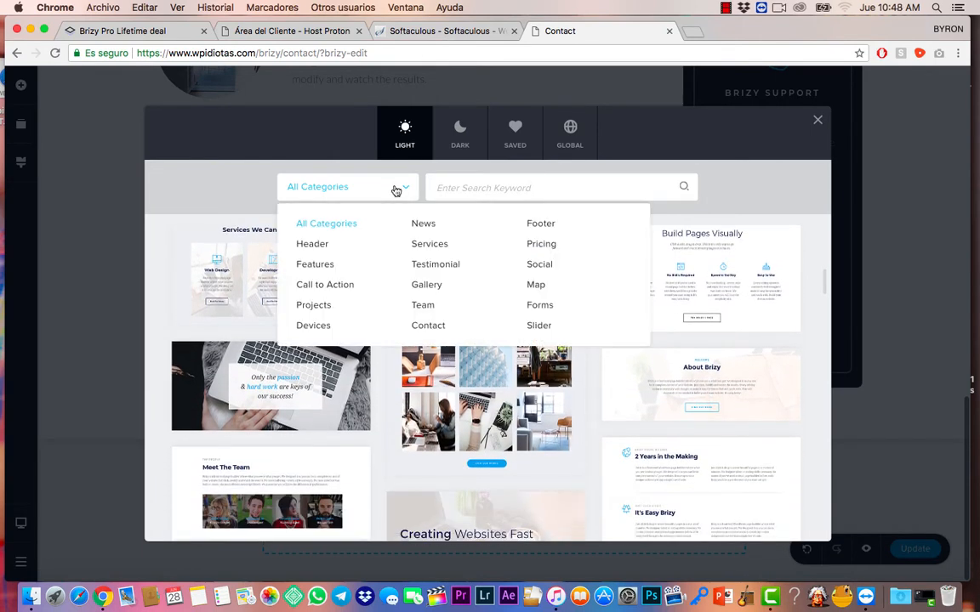
left_click(540, 265)
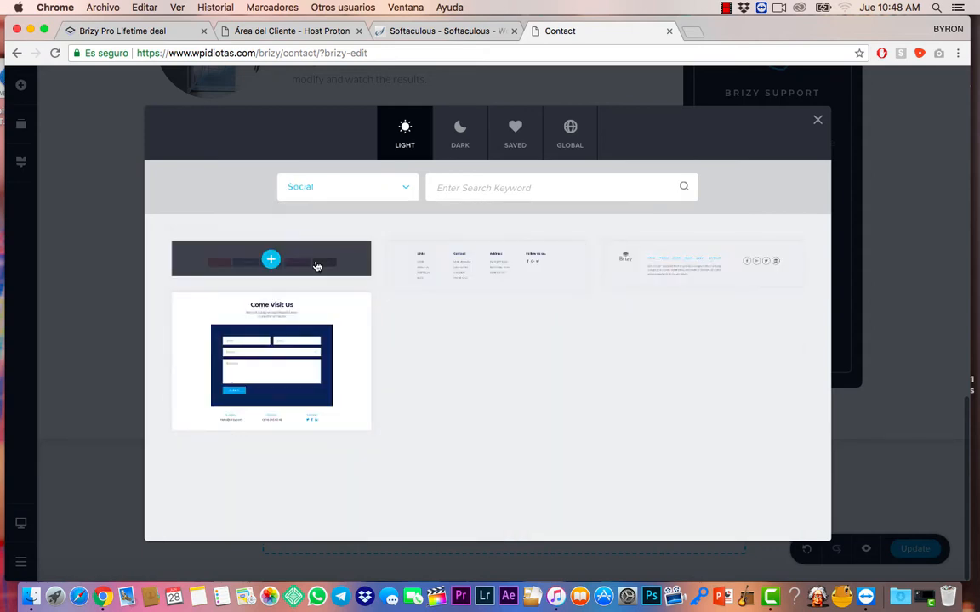
left_click(272, 260)
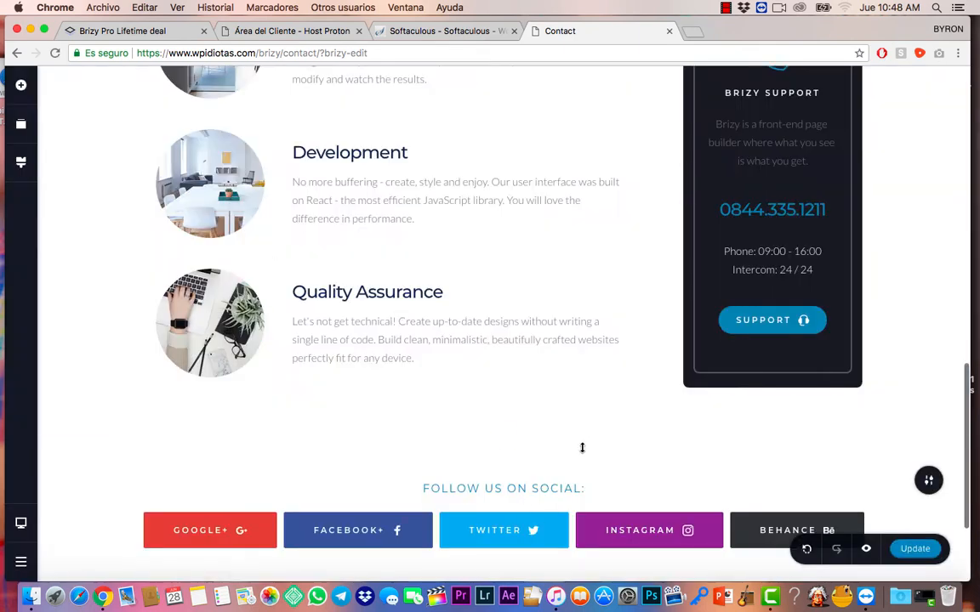
scroll(649, 477, "down", 3)
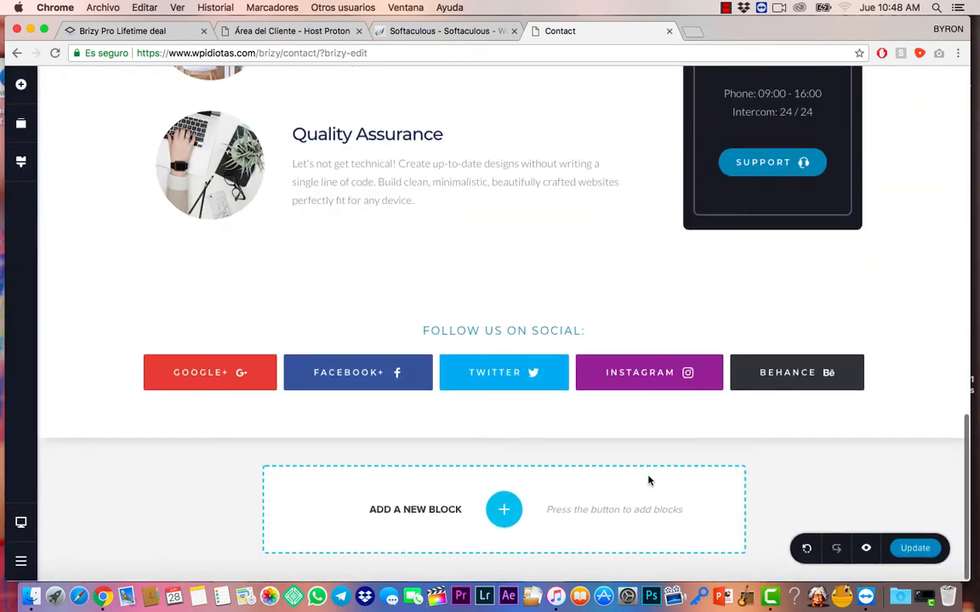
- Review the assembled page from the "Get In Touch" form through the services block, including the first block's options
scroll(676, 286, "up", 10)
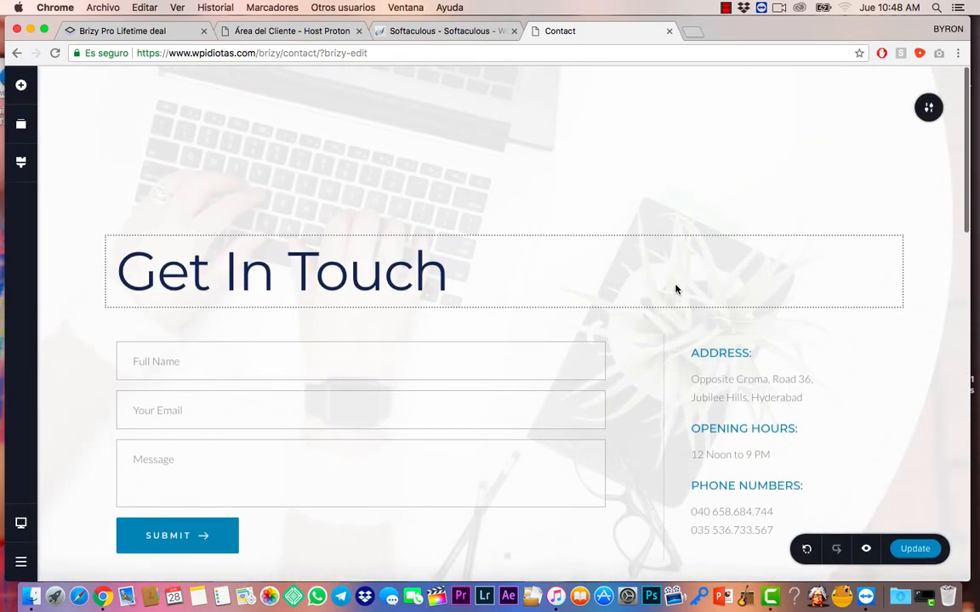
scroll(595, 383, "down", 6)
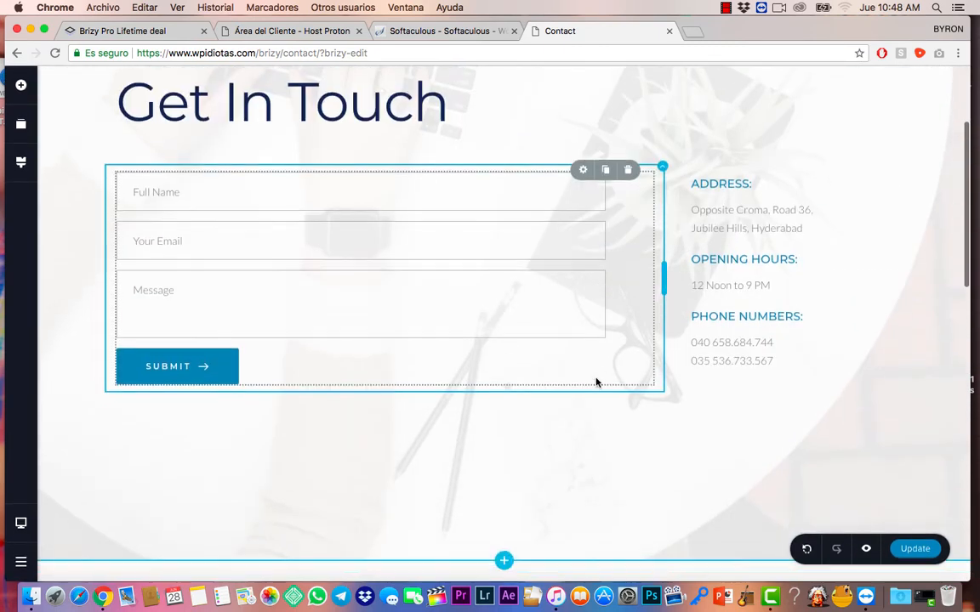
scroll(595, 379, "down", 5)
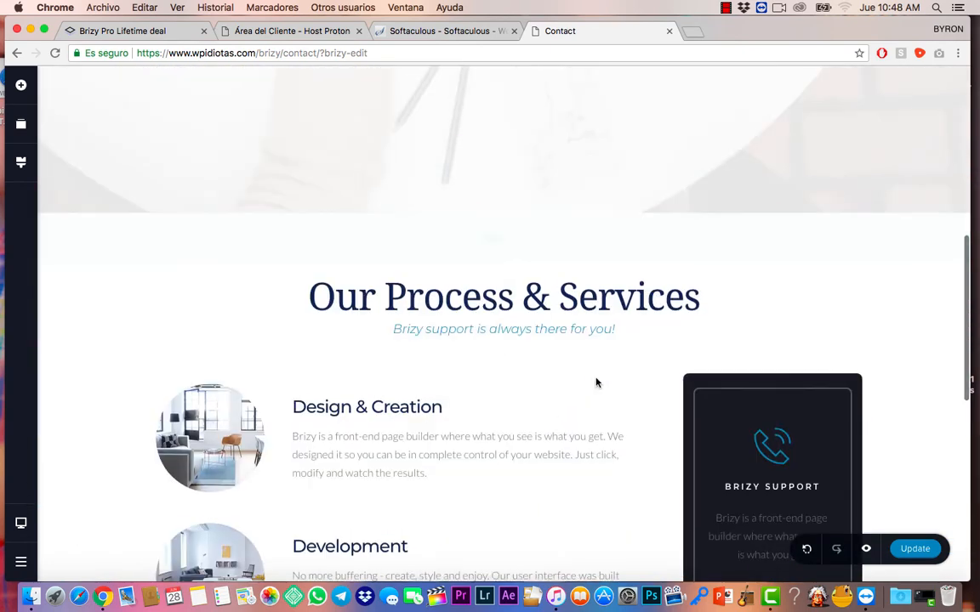
scroll(549, 217, "up", 10)
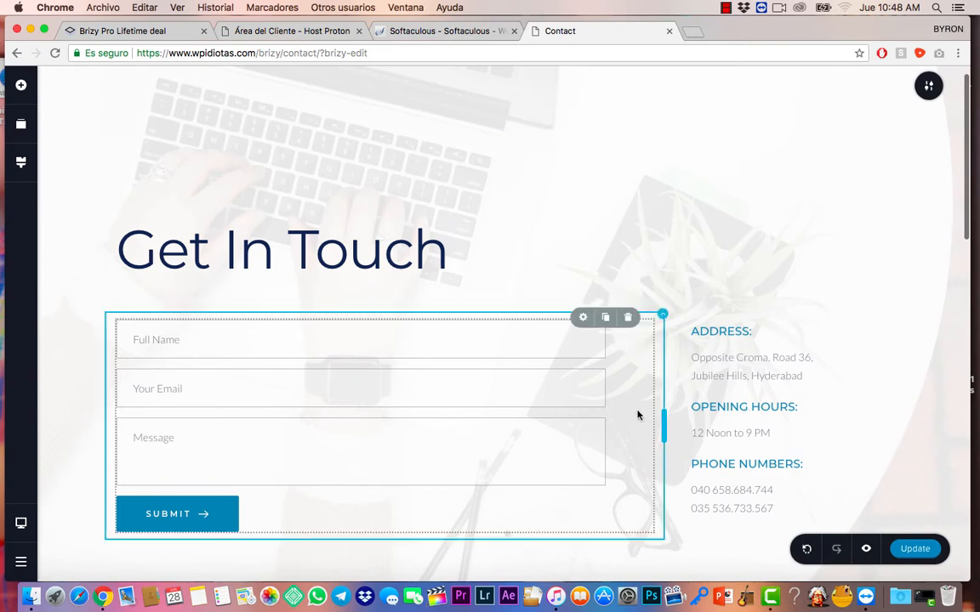
scroll(536, 227, "up", 1)
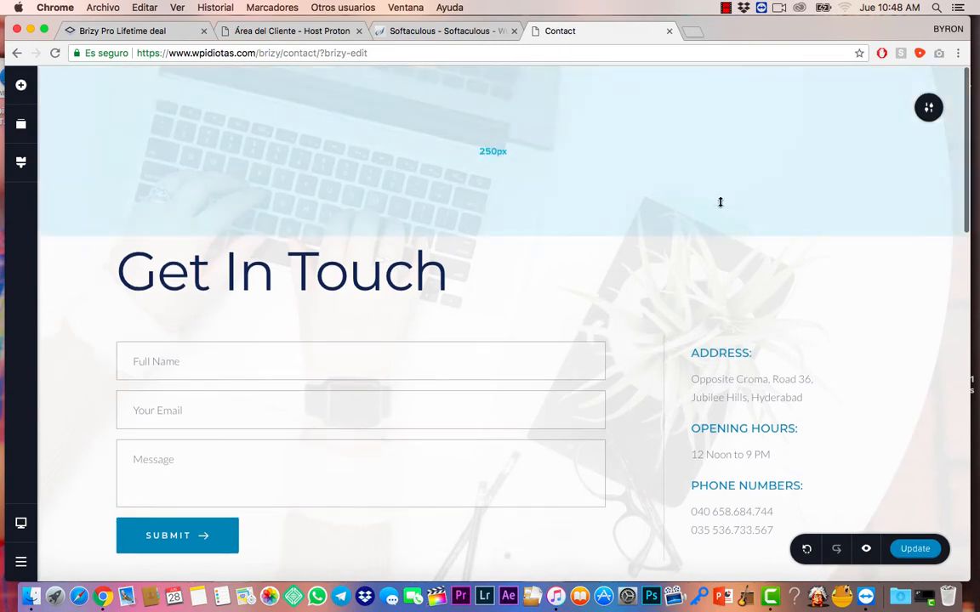
mouse_move(928, 109)
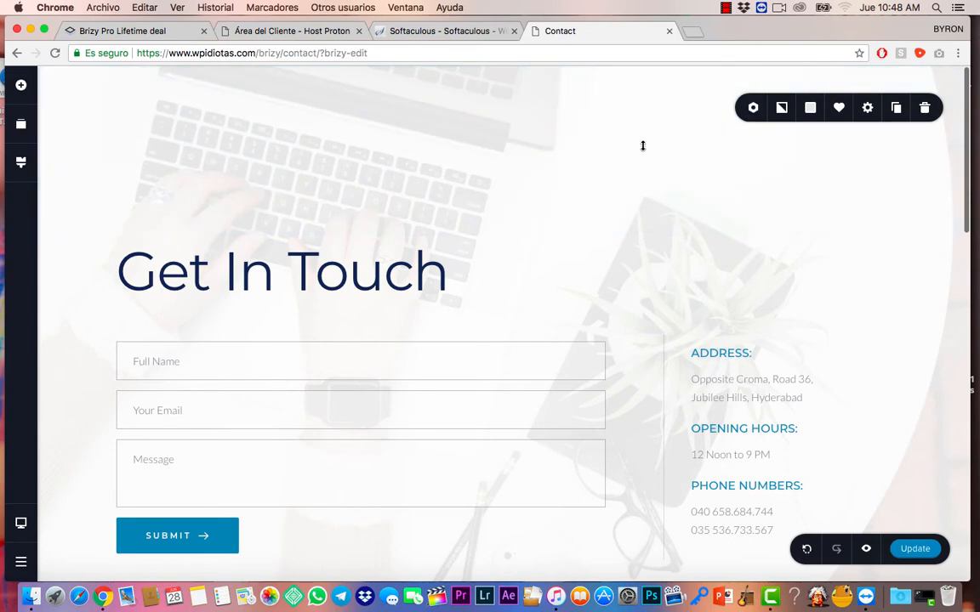
scroll(635, 394, "down", 5)
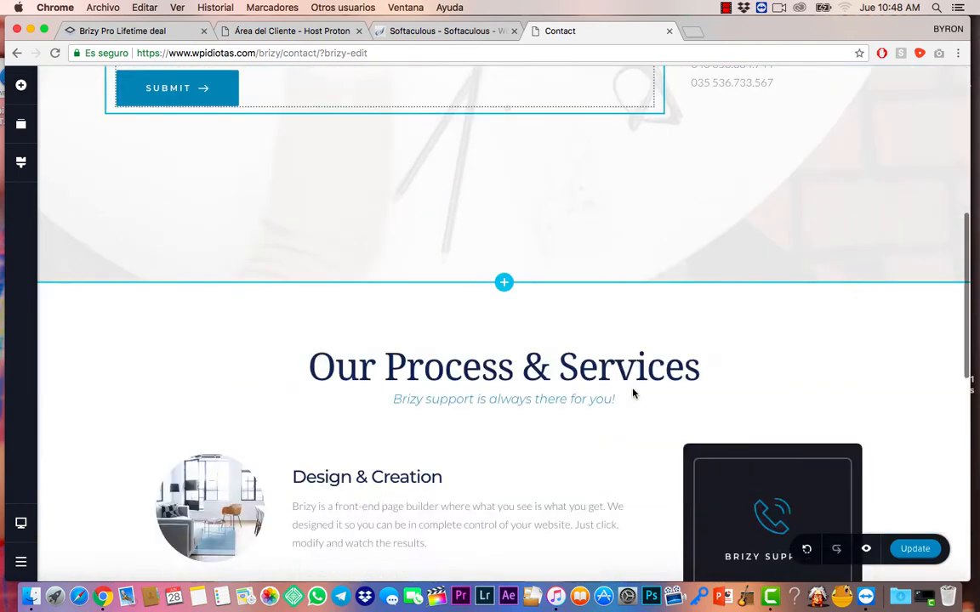
scroll(633, 393, "down", 4)
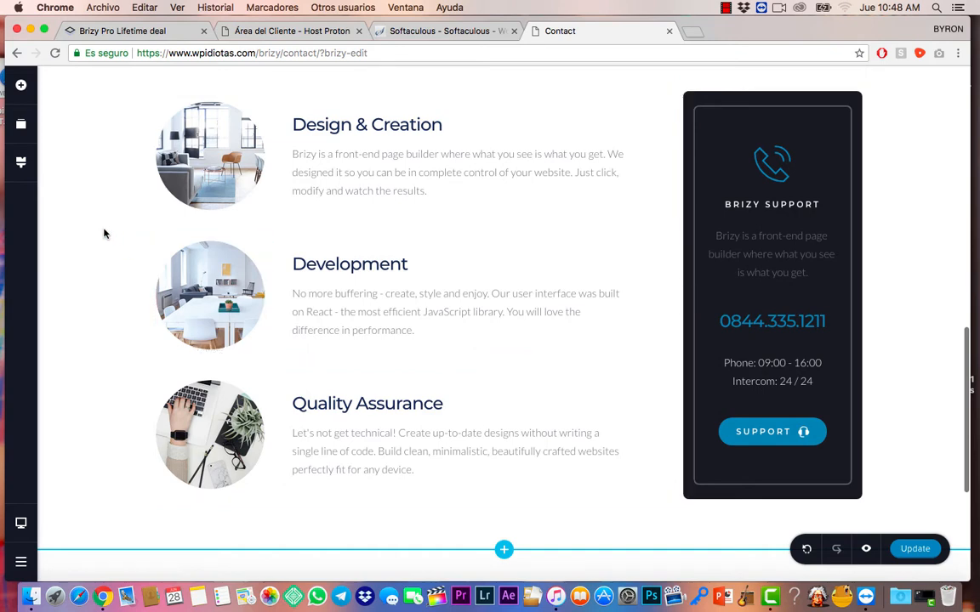
- Reorder the blocks so that "Get In Touch" sits between "Our Process & Services" and the social buttons
left_click(21, 128)
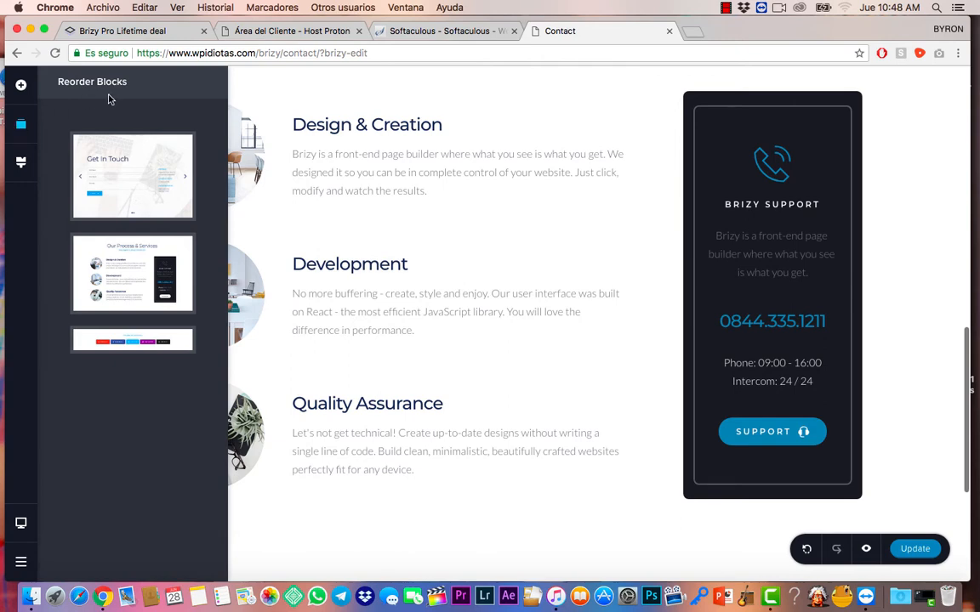
mouse_move(124, 176)
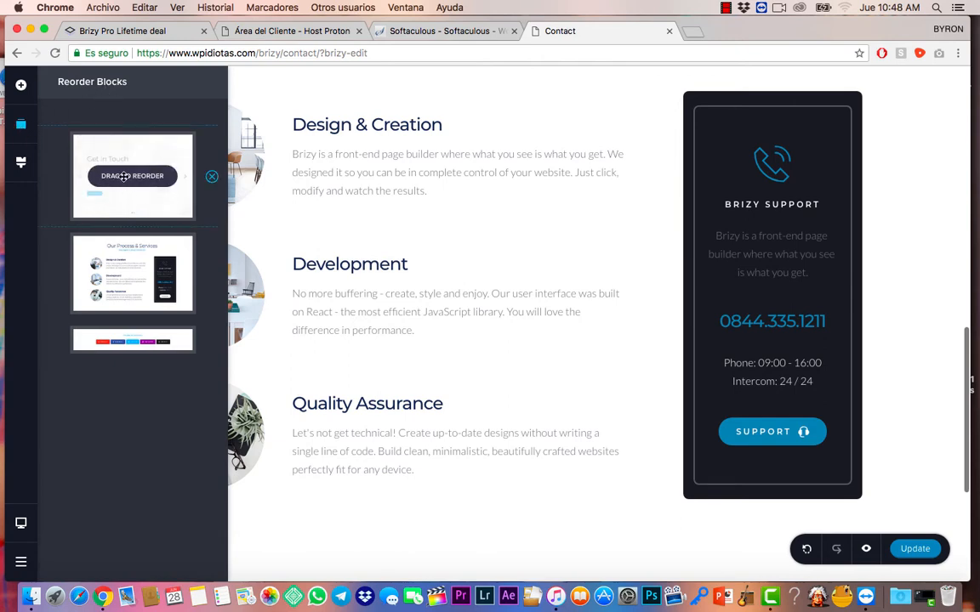
left_click_drag(123, 176, 120, 283)
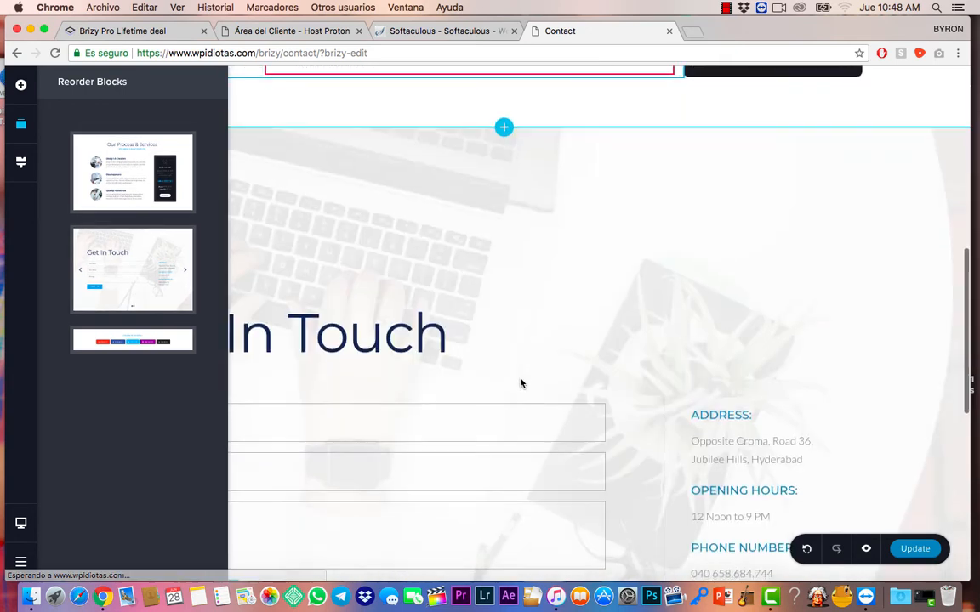
scroll(521, 384, "down", 10)
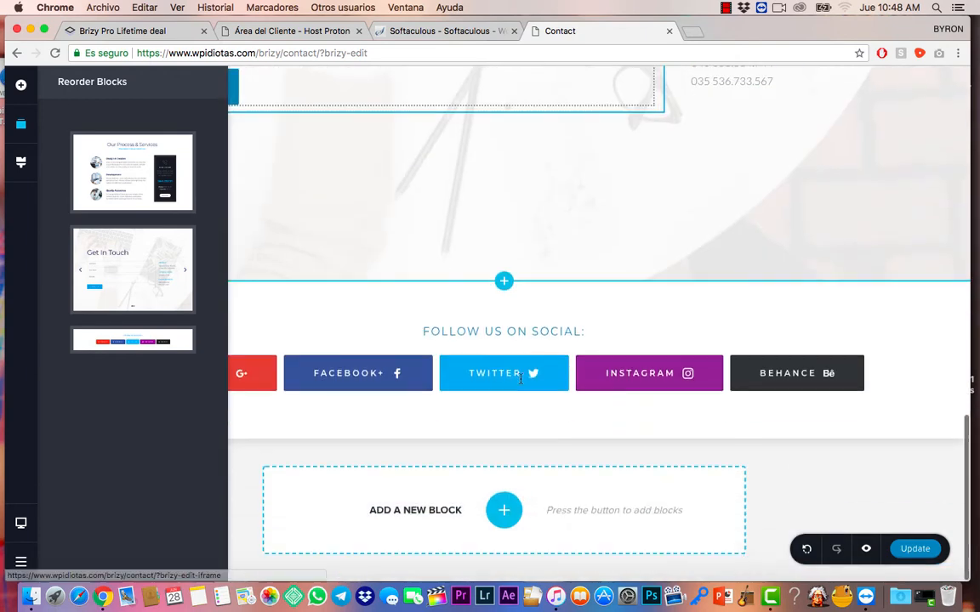
scroll(522, 382, "up", 5)
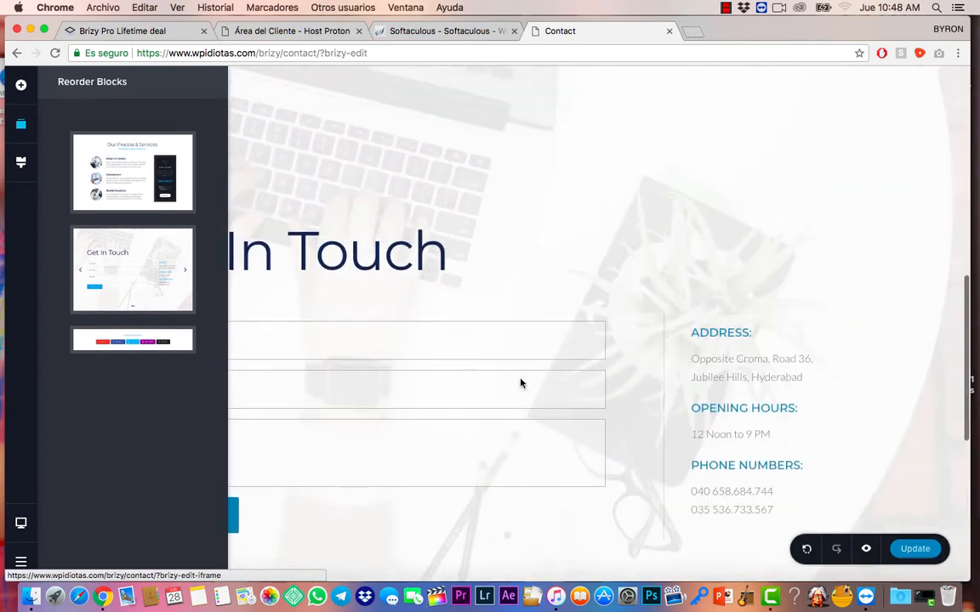
scroll(521, 384, "up", 10)
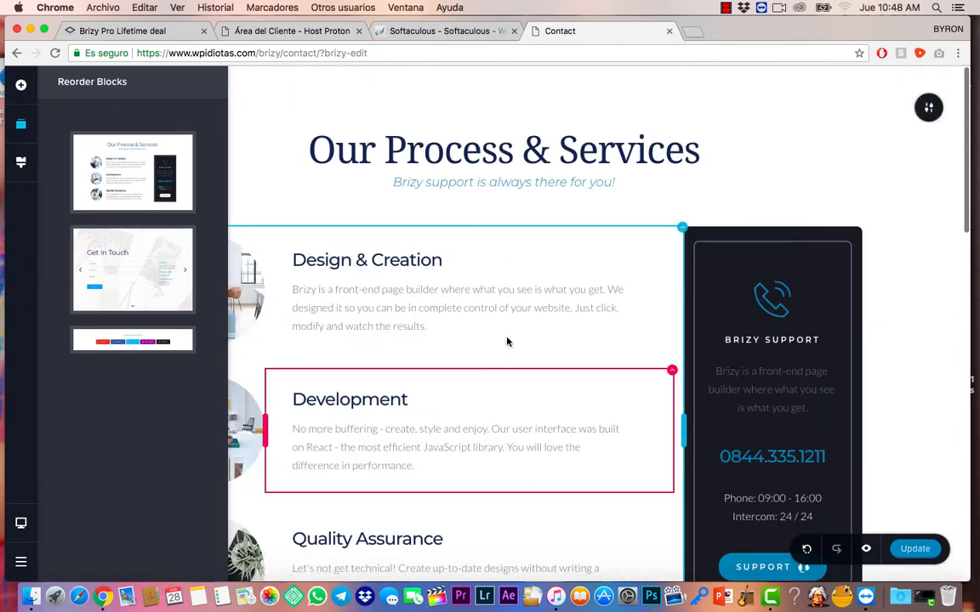
- Set the "Our Process & Services" block's width to Full and enable its Full Height option
left_click(929, 108)
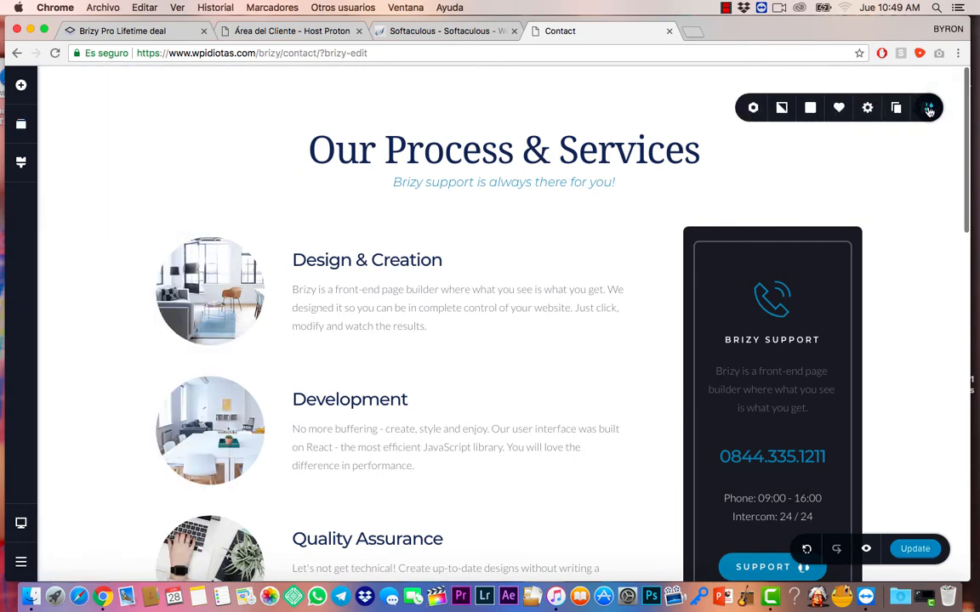
left_click(868, 109)
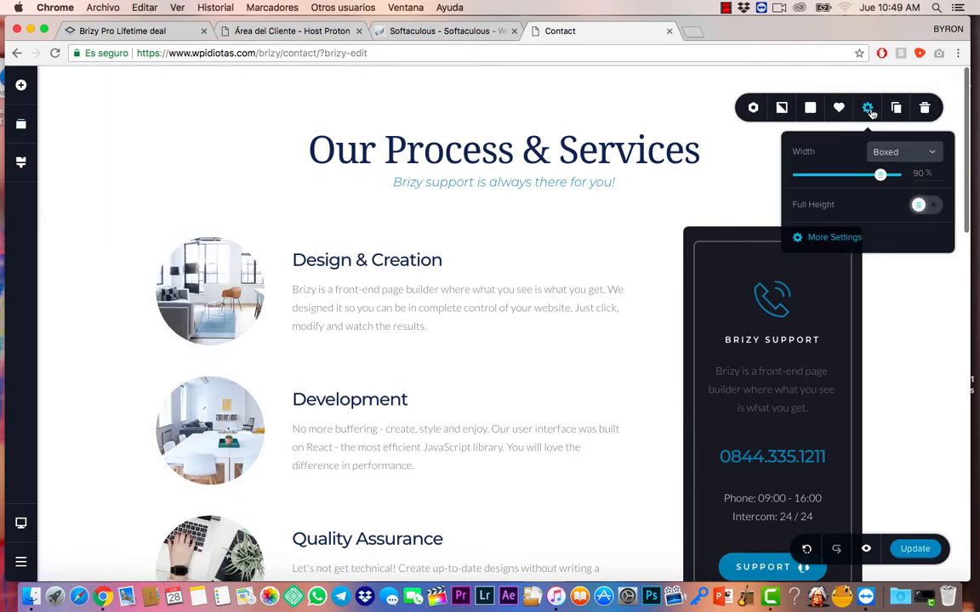
left_click(894, 154)
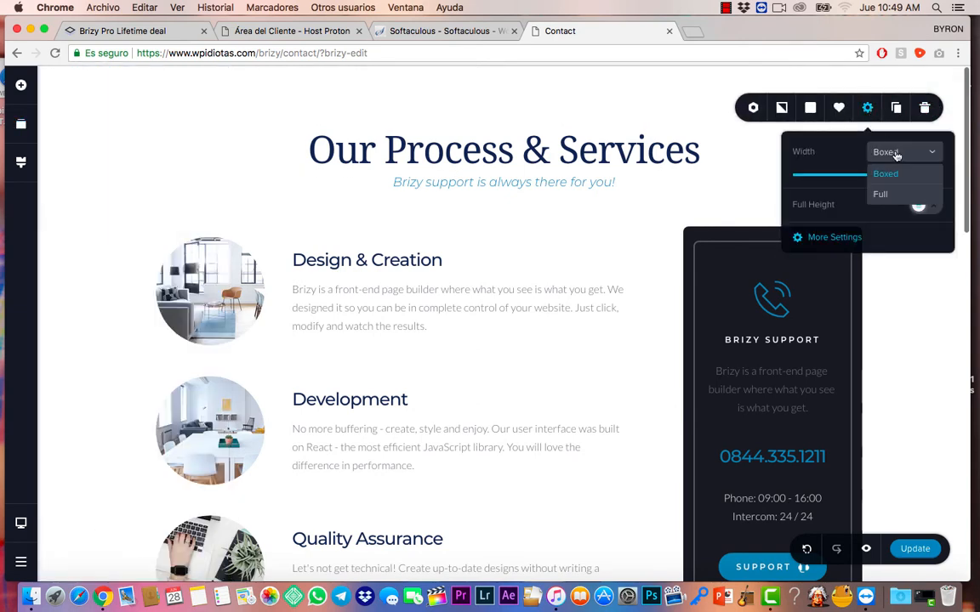
left_click(881, 194)
left_click(927, 189)
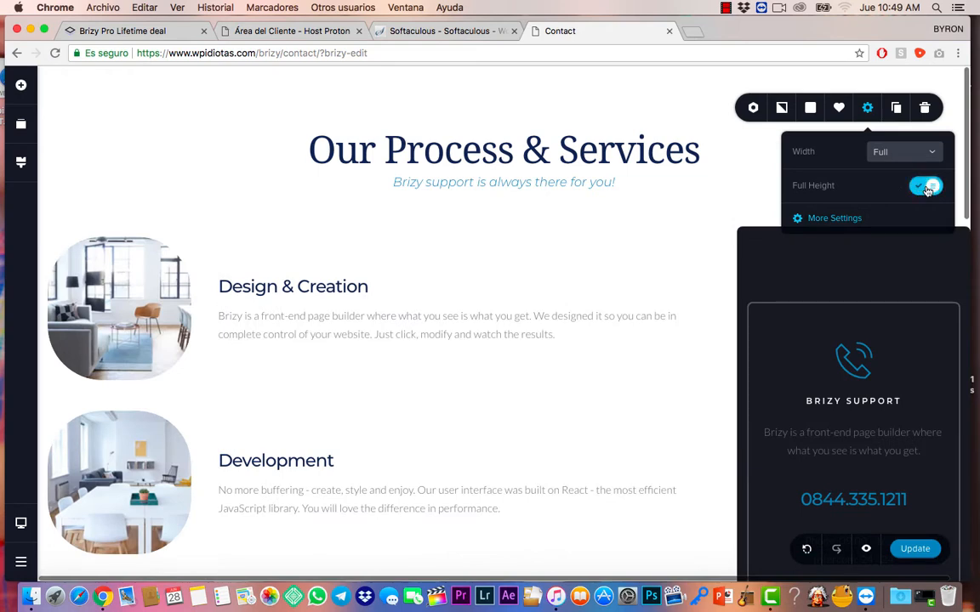
- Set the "Get In Touch" block's width to Full and turn on Full Height for it
scroll(651, 389, "down", 7)
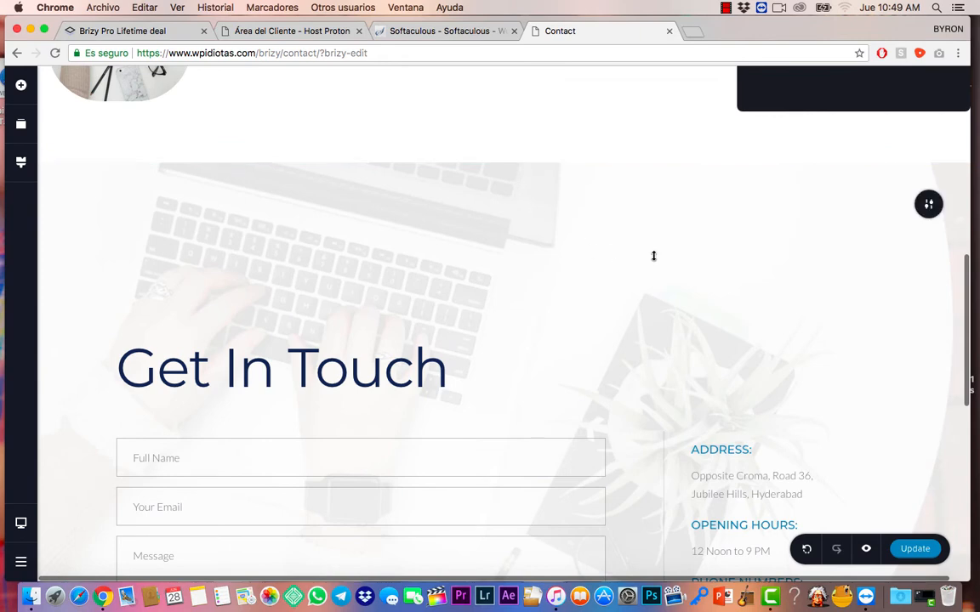
mouse_move(929, 210)
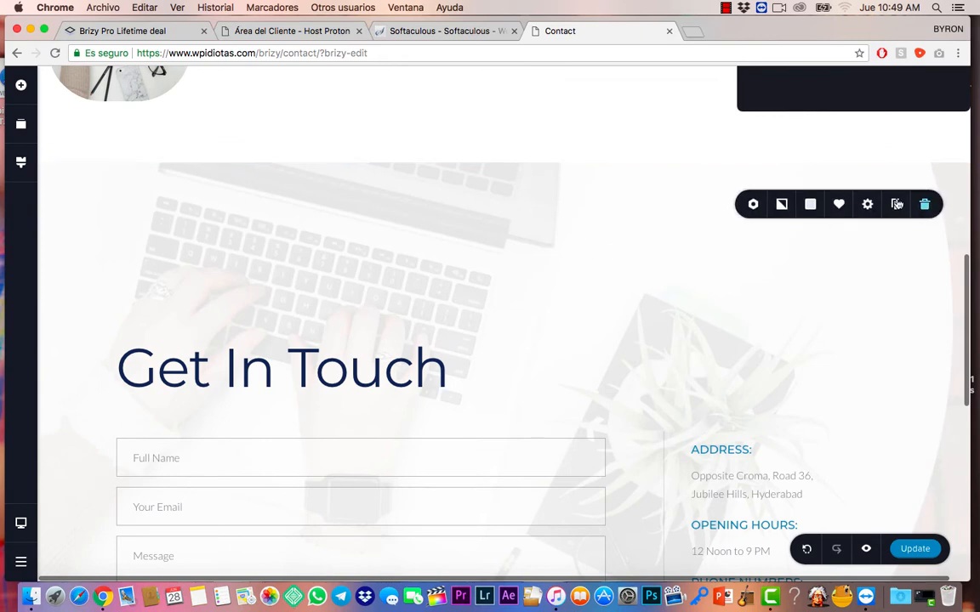
left_click(867, 207)
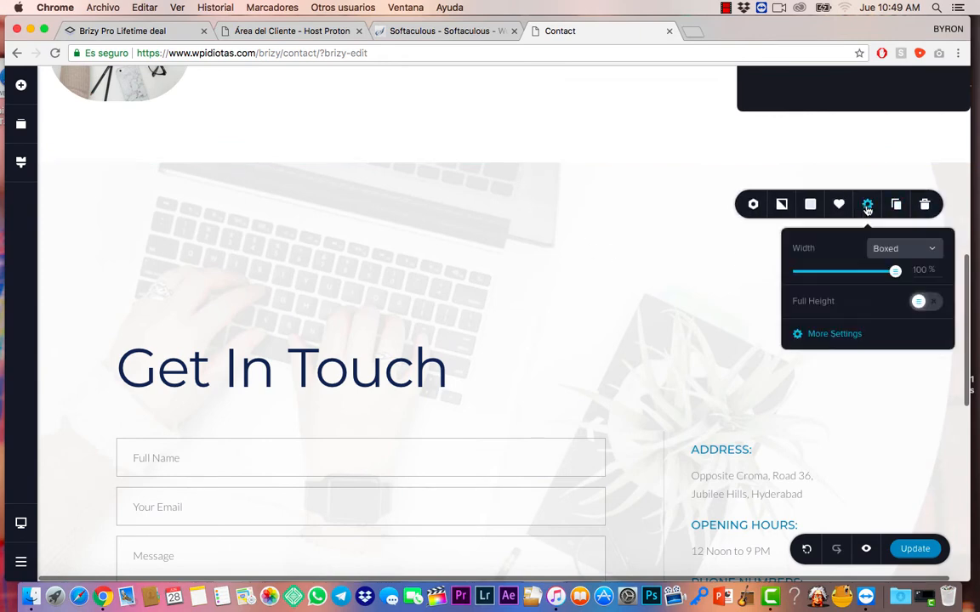
left_click(901, 251)
left_click(897, 294)
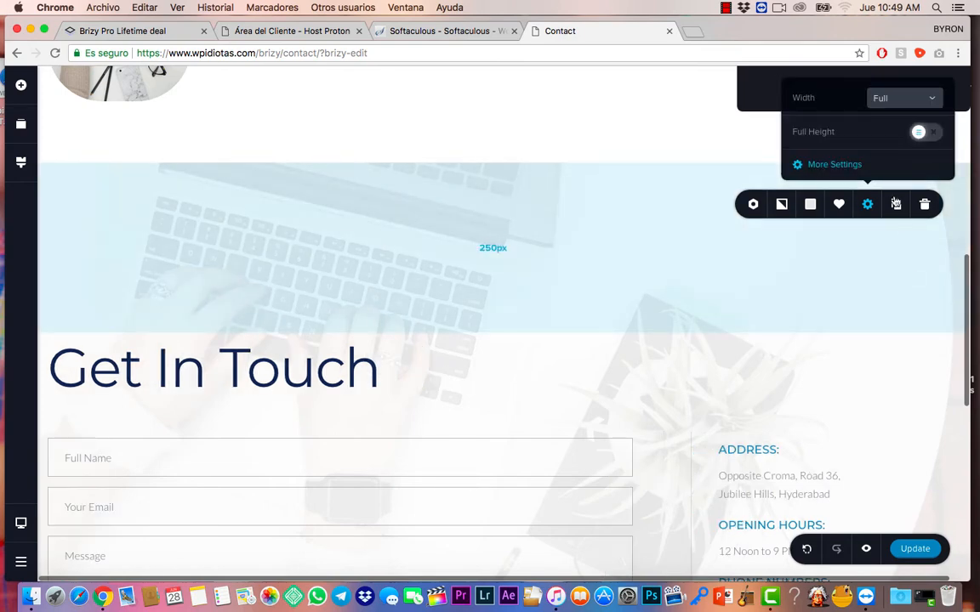
left_click(919, 134)
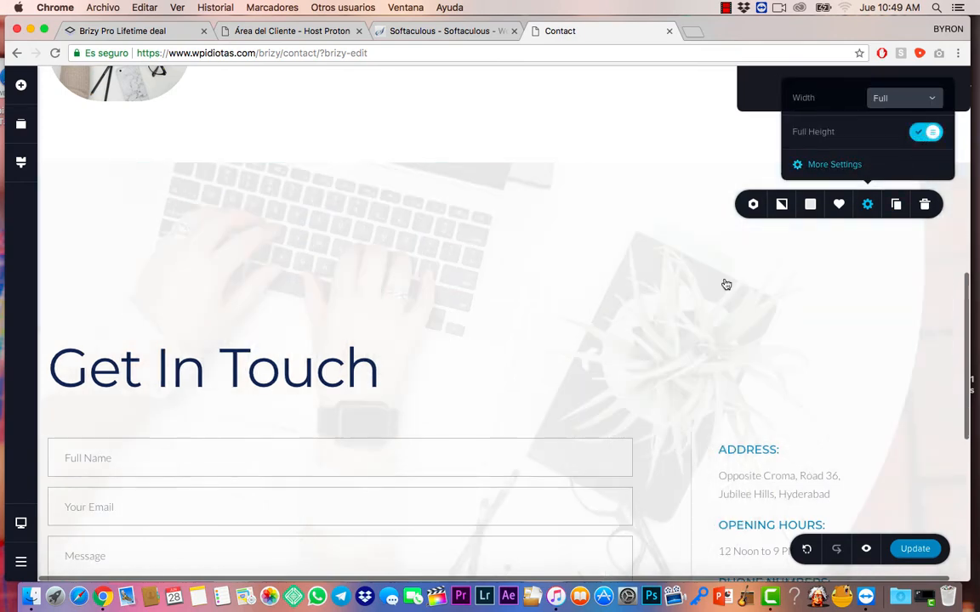
- Enable Full Height on the "Follow Us On Social" block and set its width to Full
scroll(685, 313, "down", 5)
mouse_move(684, 312)
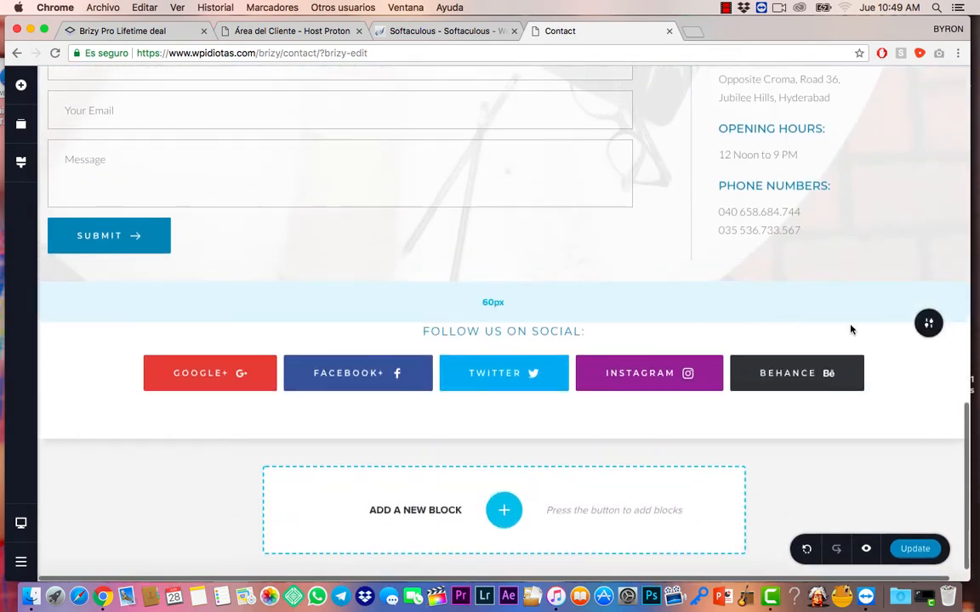
mouse_move(928, 325)
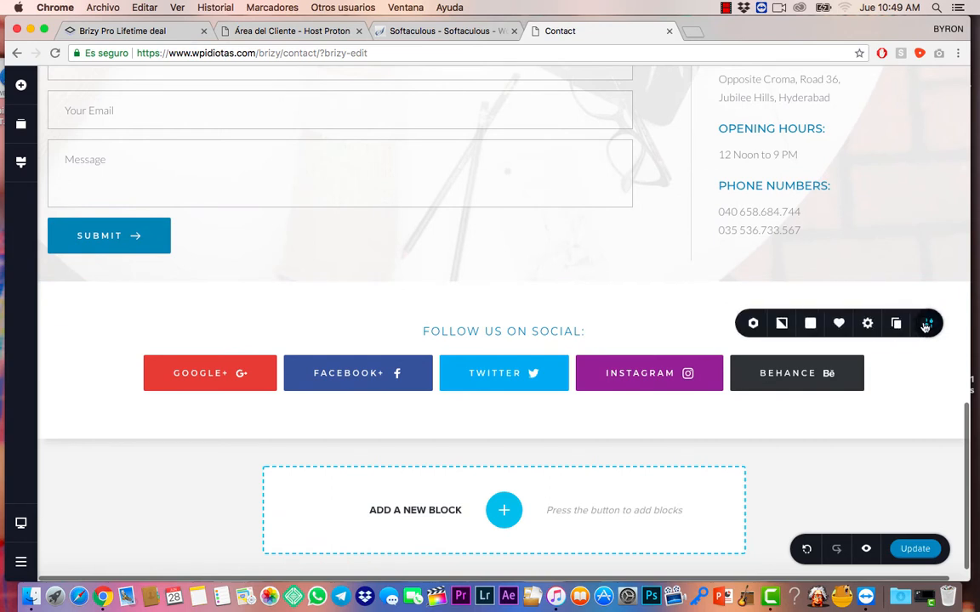
left_click(867, 323)
left_click(920, 253)
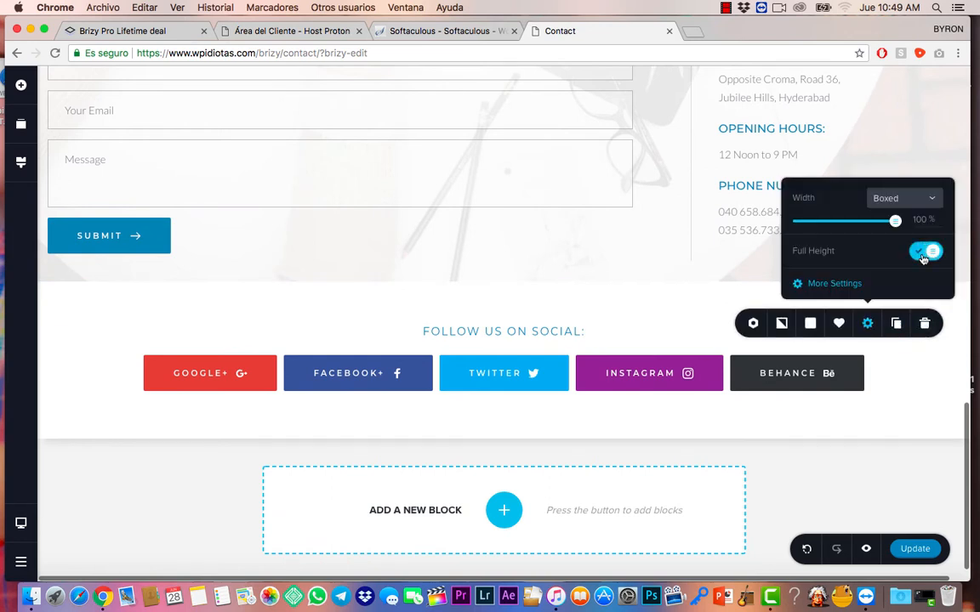
left_click(925, 203)
left_click(885, 241)
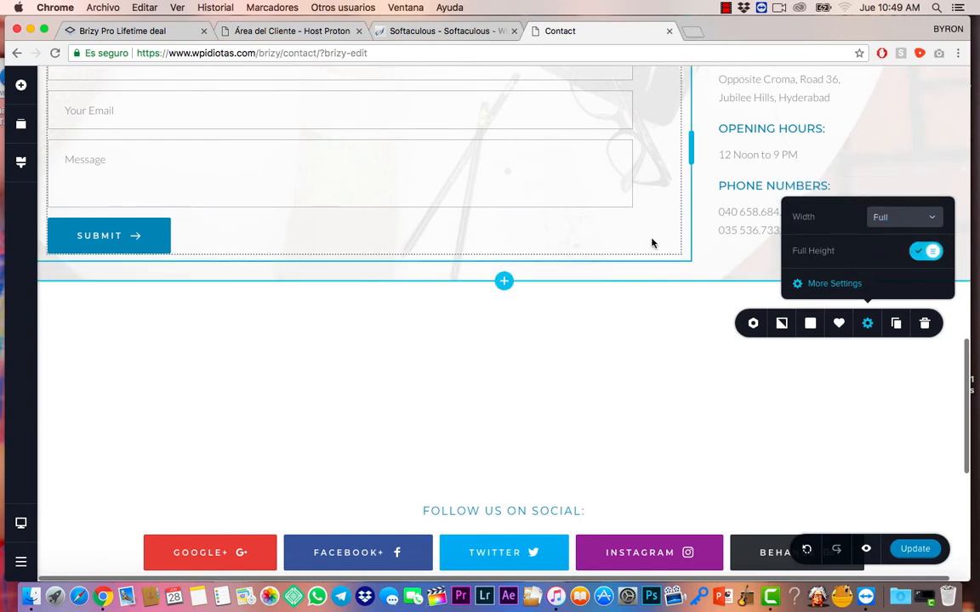
scroll(614, 347, "down", 5)
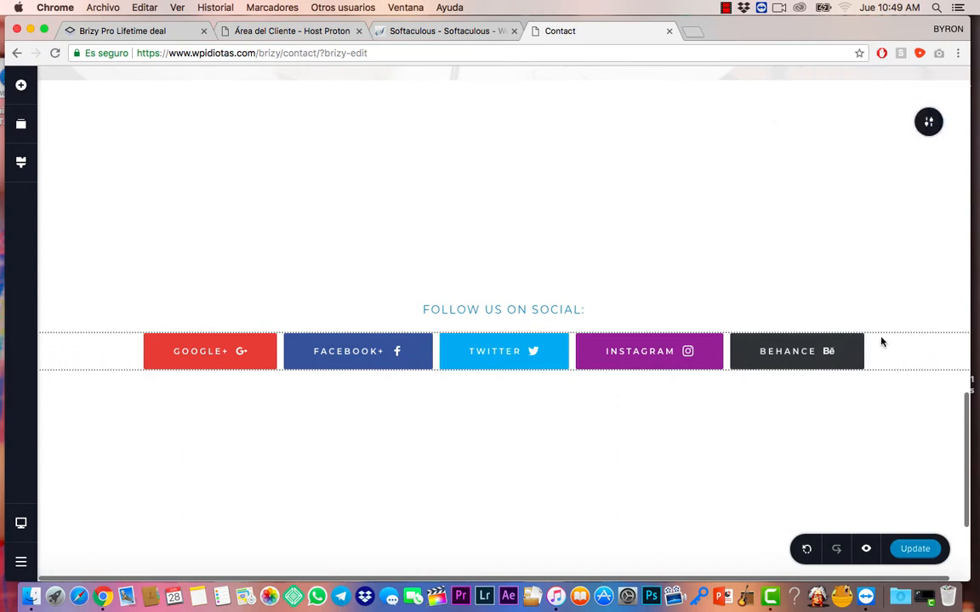
- Duplicate the Google+ button and move one of the two onto its own row above the other social buttons
scroll(604, 418, "down", 1)
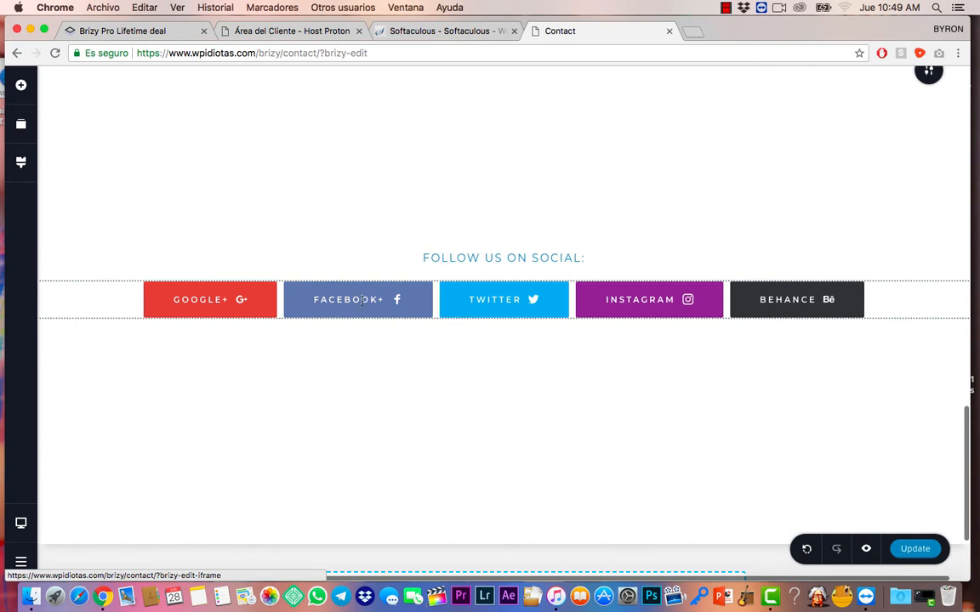
left_click(361, 299)
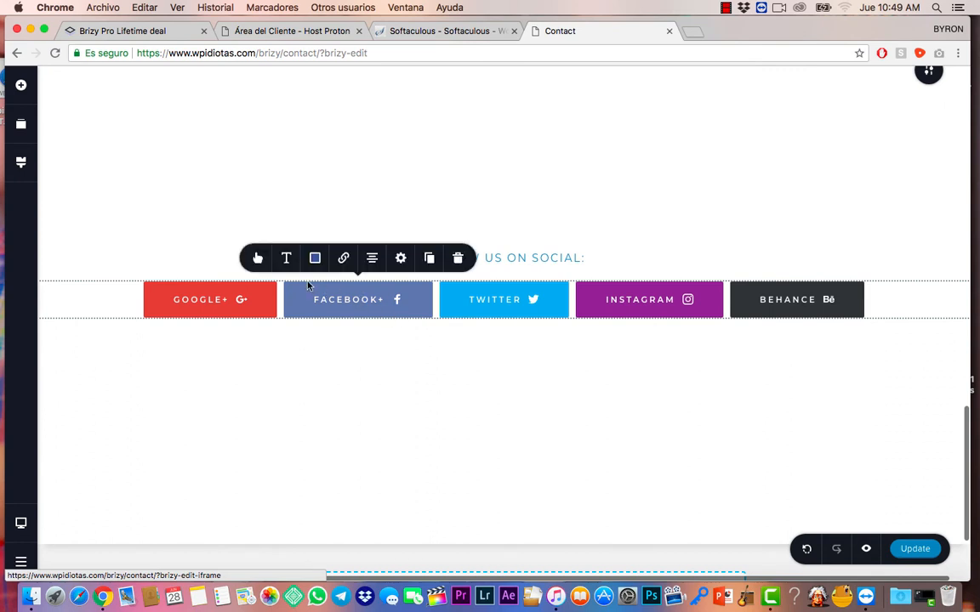
left_click(162, 297)
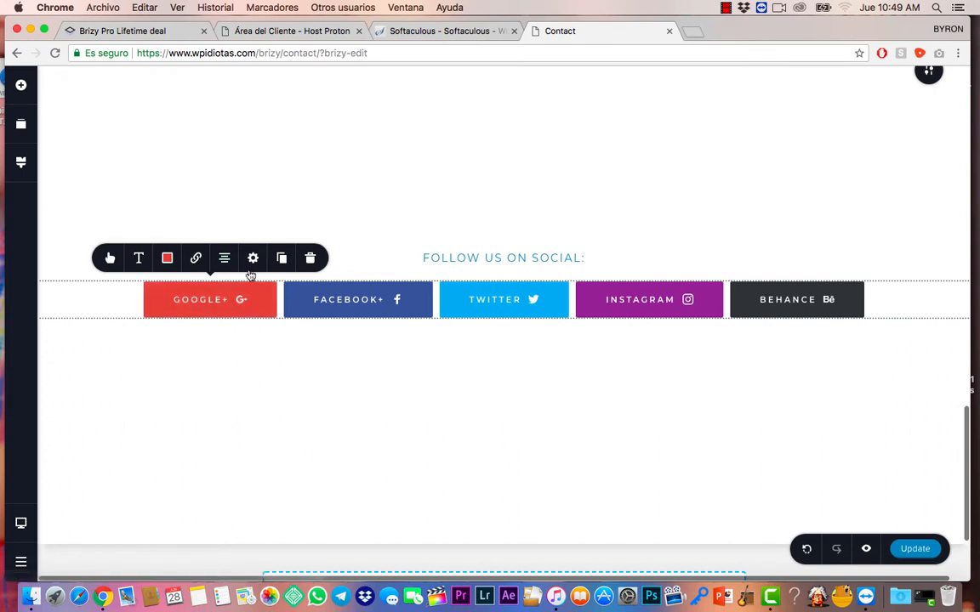
left_click(284, 263)
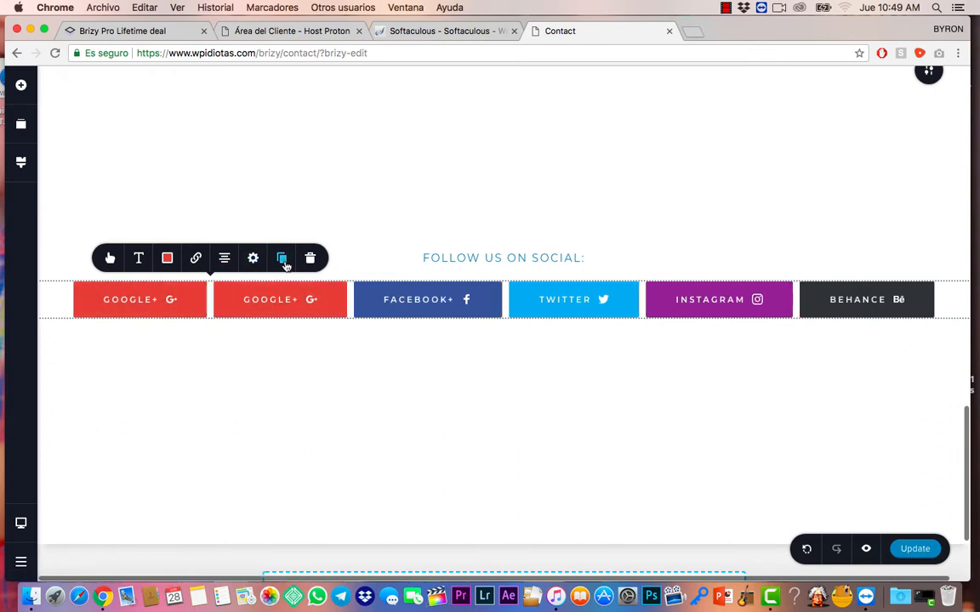
left_click_drag(341, 289, 444, 389)
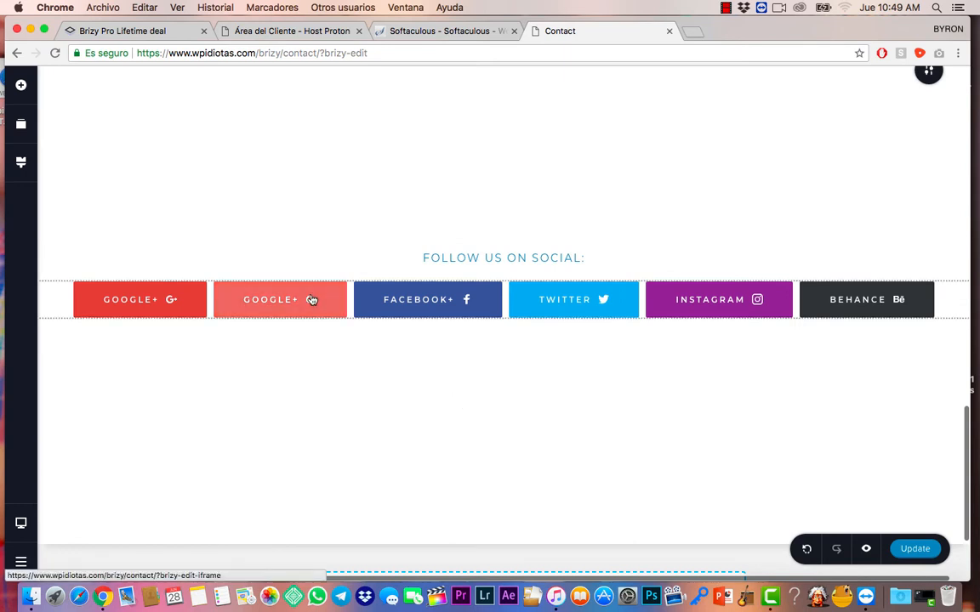
left_click_drag(319, 303, 388, 333)
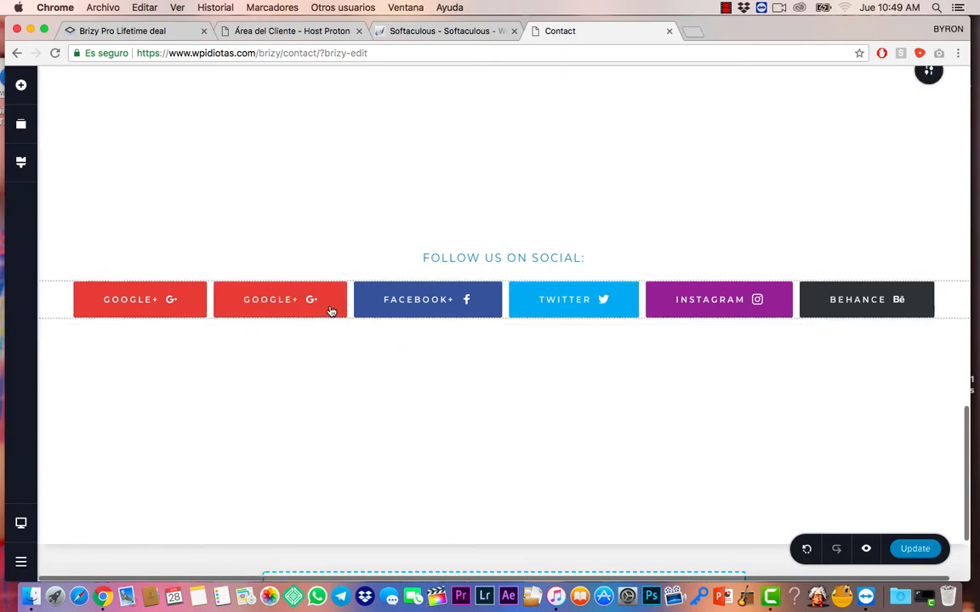
left_click_drag(270, 294, 330, 291)
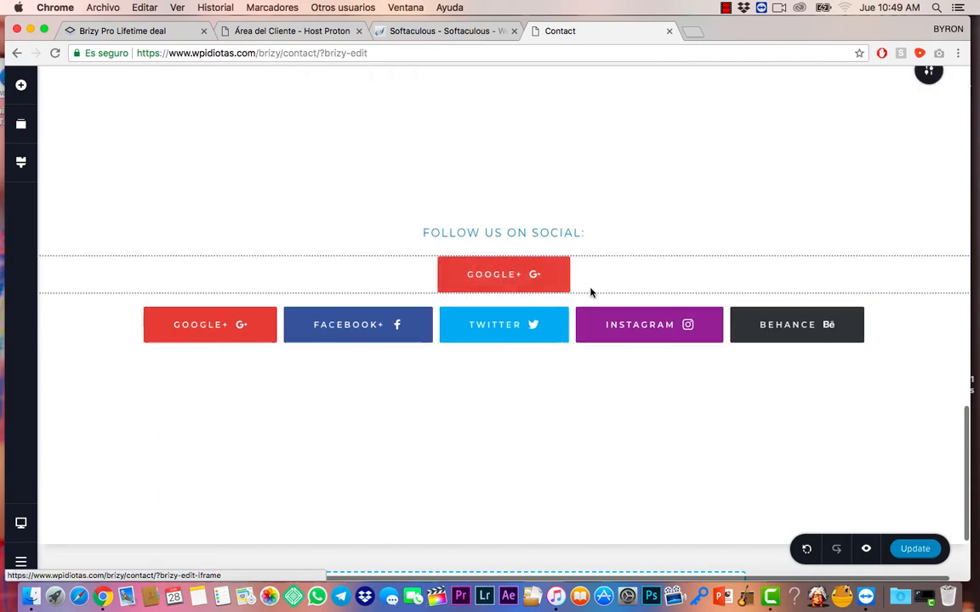
scroll(584, 376, "down", 1)
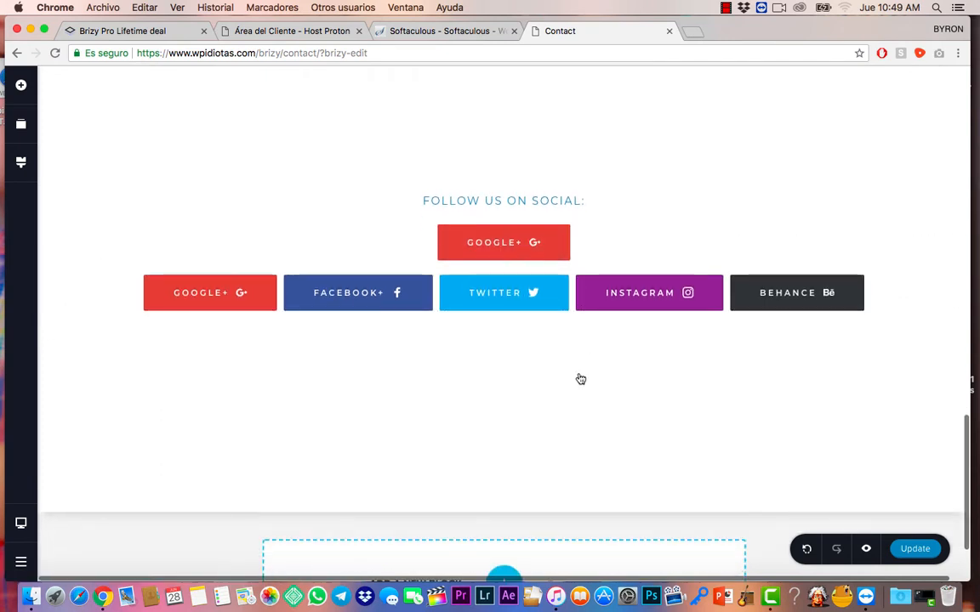
- Undo the Google+ button's move and its duplication
left_click(808, 549)
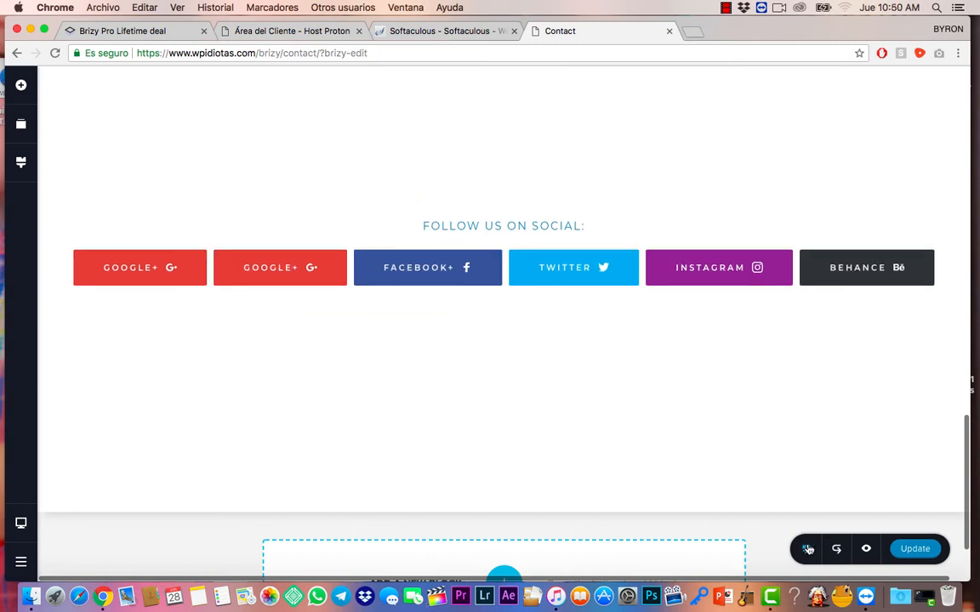
left_click(808, 549)
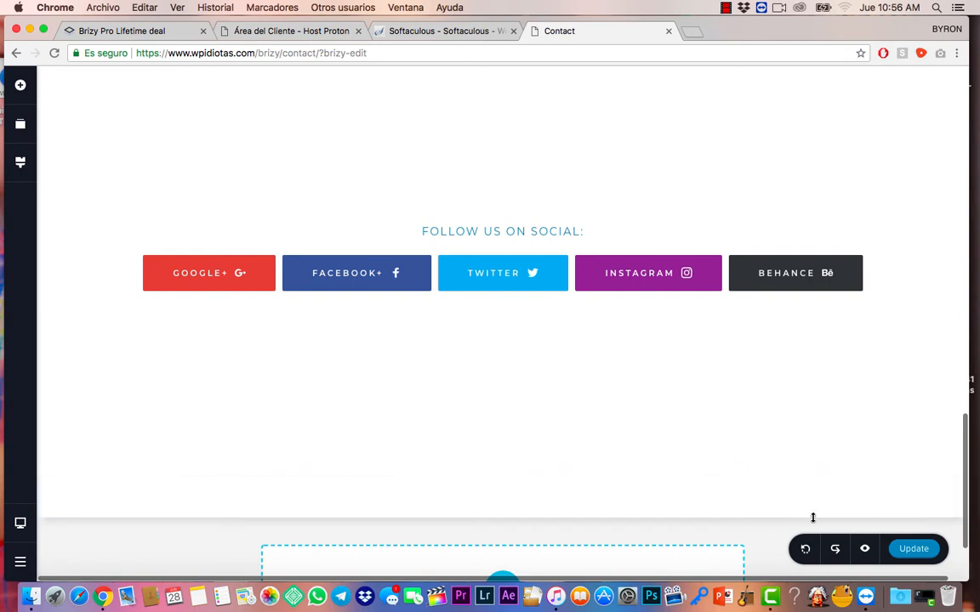
- Preview the Contact page and review its services, "Get In Touch" and social buttons sections
left_click(865, 551)
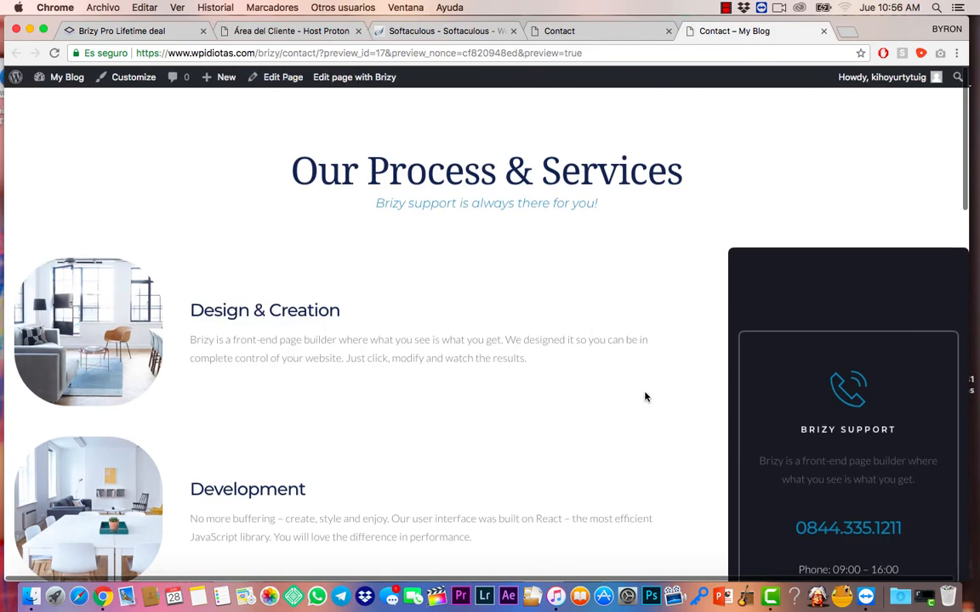
scroll(645, 396, "down", 5)
scroll(645, 396, "down", 5)
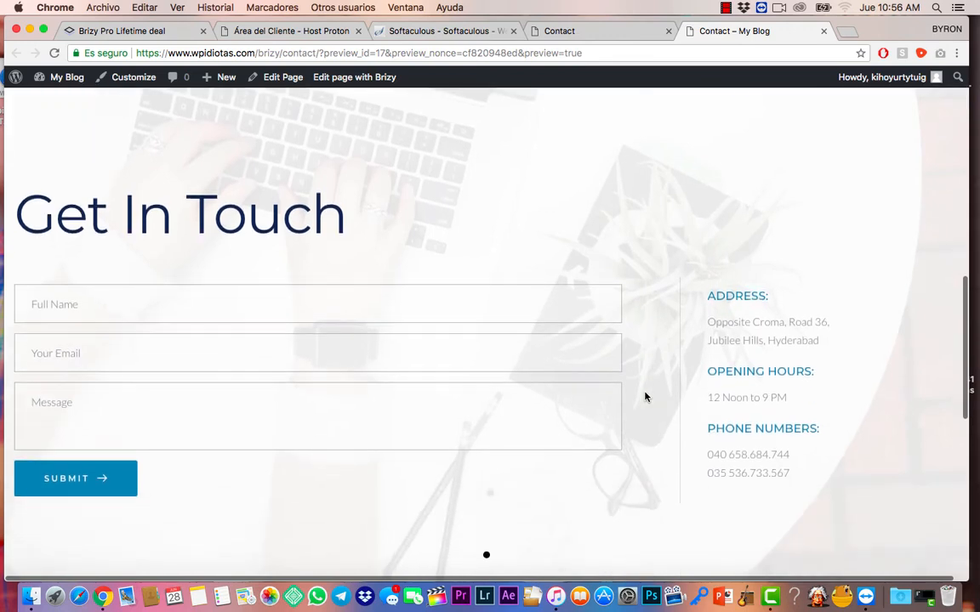
scroll(644, 397, "up", 1)
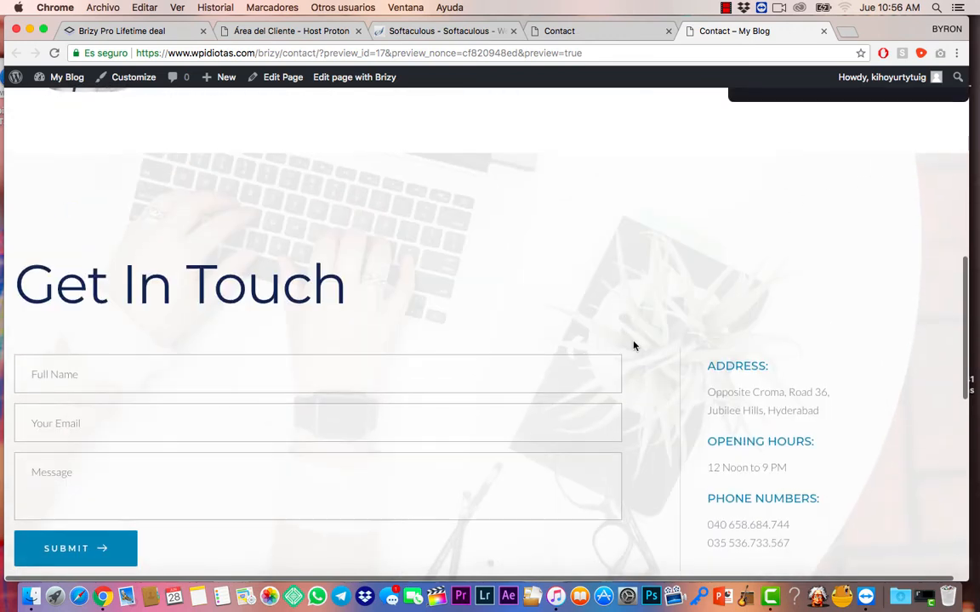
scroll(634, 344, "down", 5)
scroll(634, 346, "down", 3)
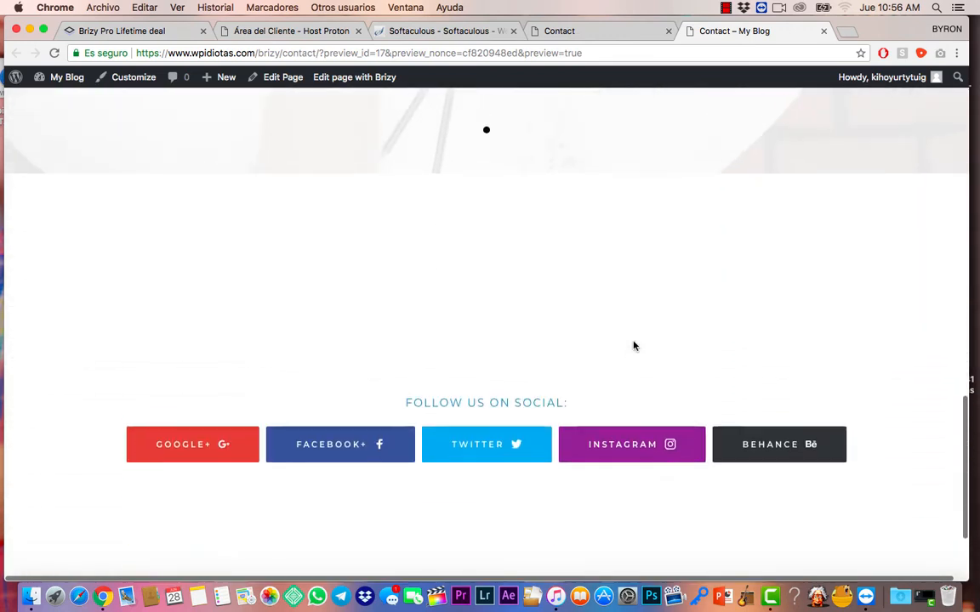
scroll(634, 346, "down", 1)
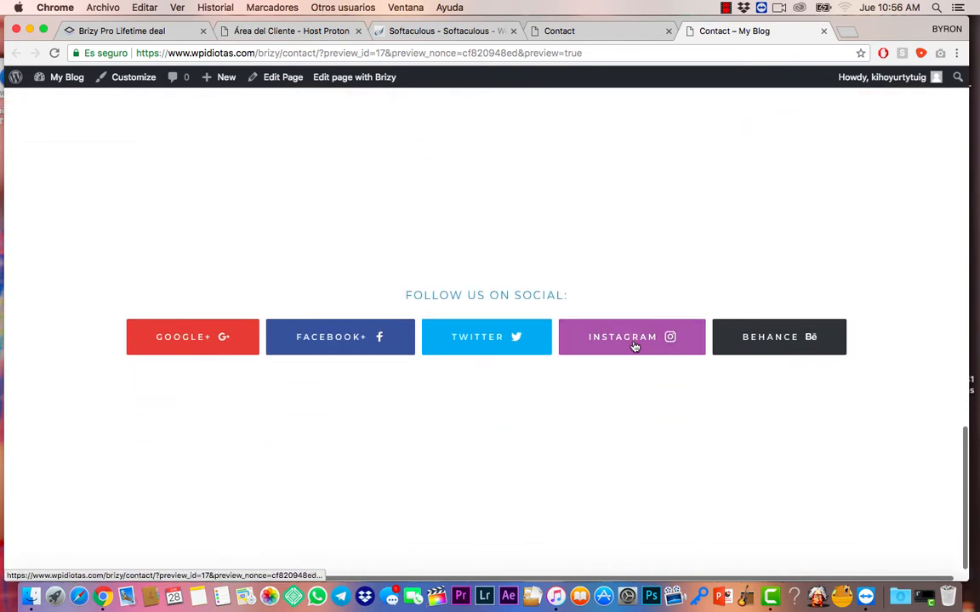
scroll(855, 278, "up", 2)
scroll(856, 278, "down", 2)
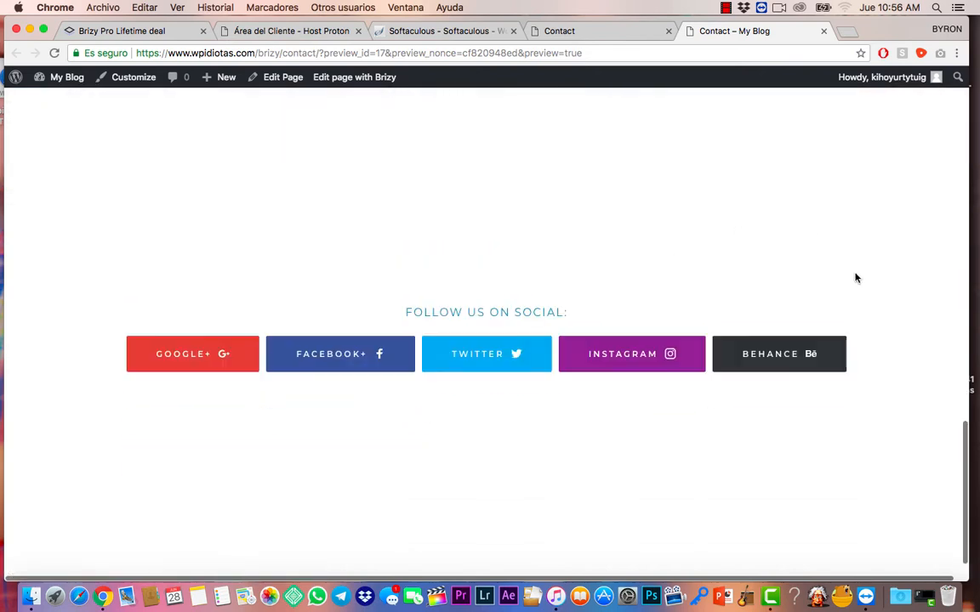
scroll(856, 278, "up", 8)
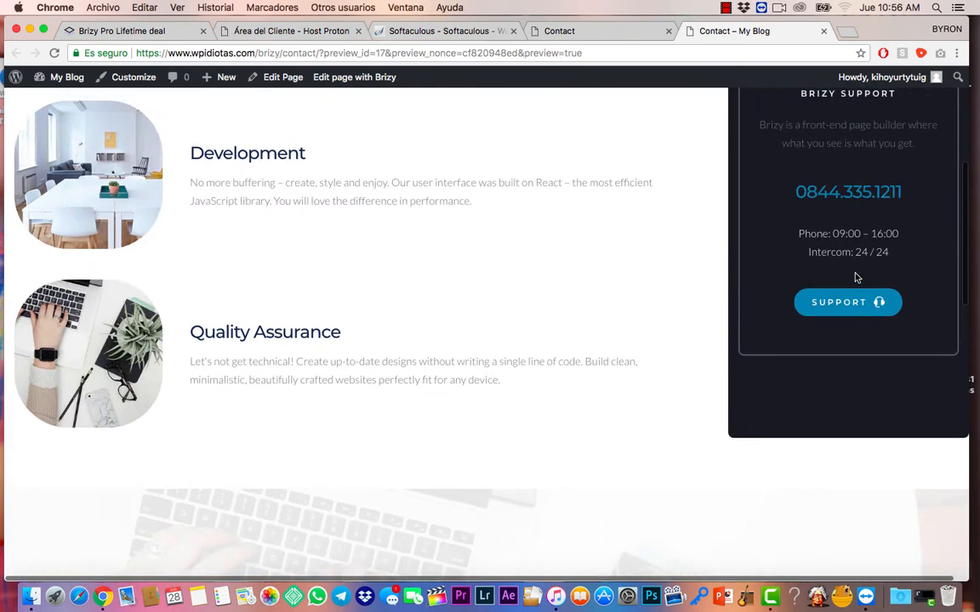
scroll(711, 234, "up", 5)
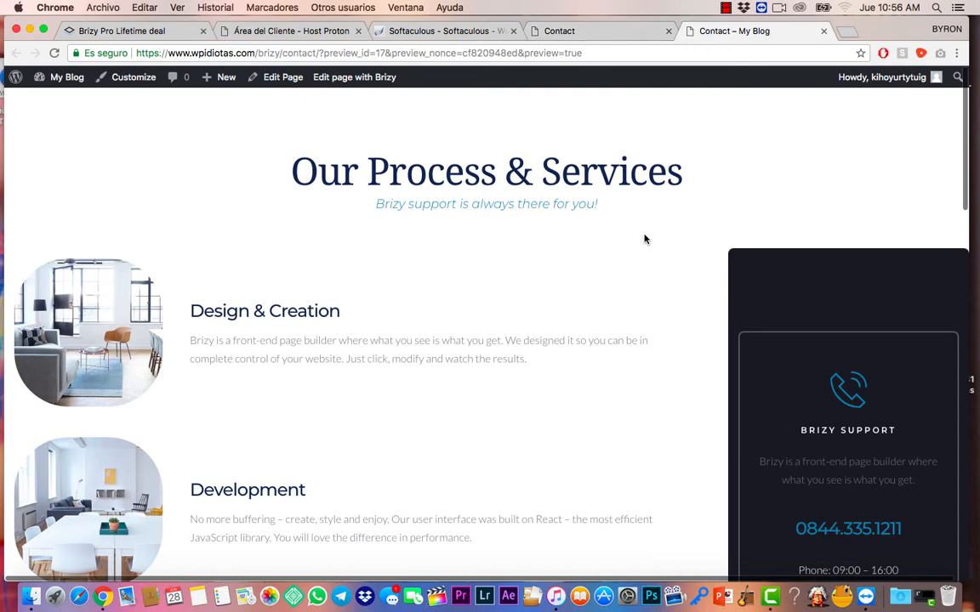
- Compare the Contact page in the Brizy editor with its preview, ending back in the editor
left_click(615, 32)
scroll(606, 165, "up", 5)
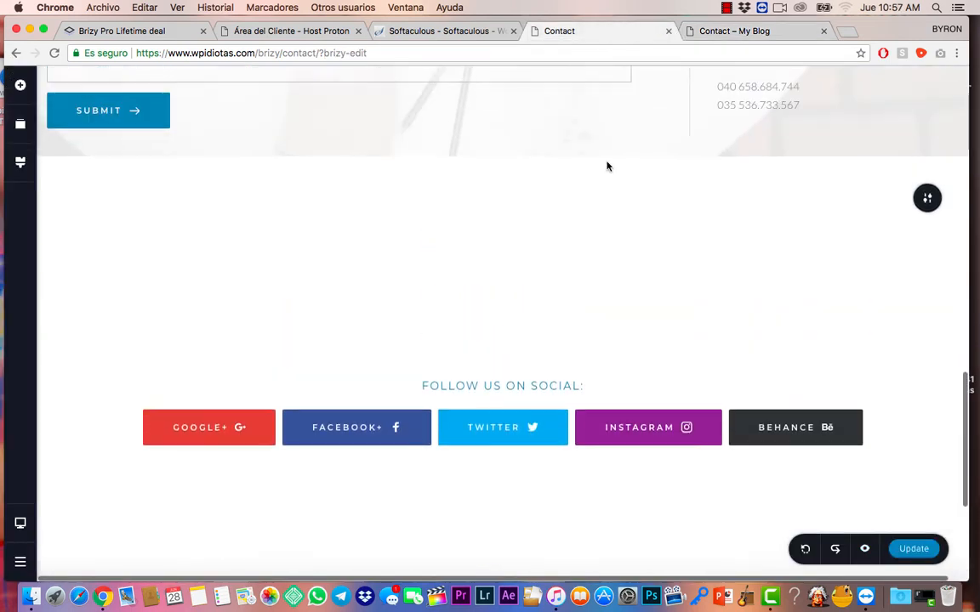
left_click(747, 36)
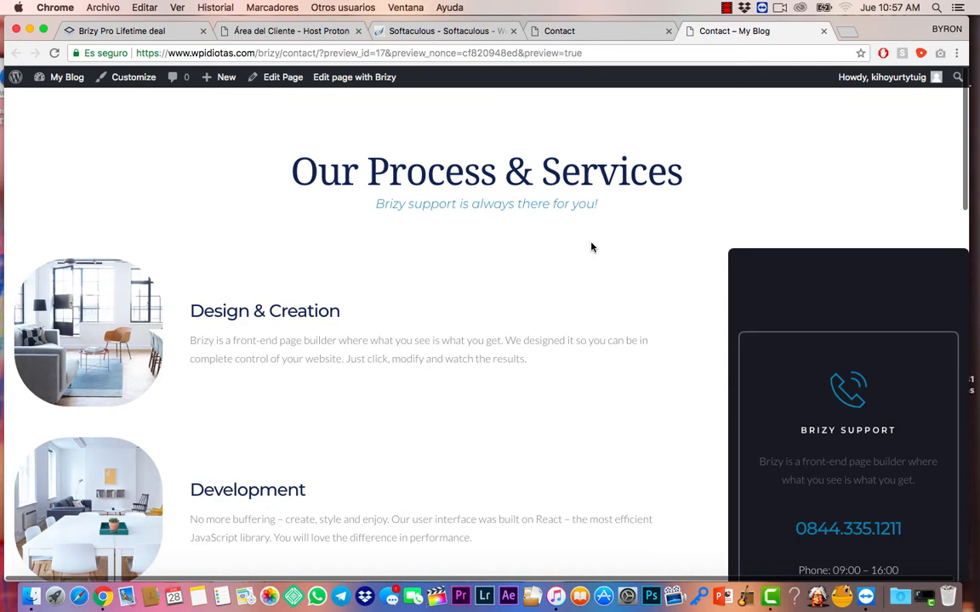
left_click(620, 34)
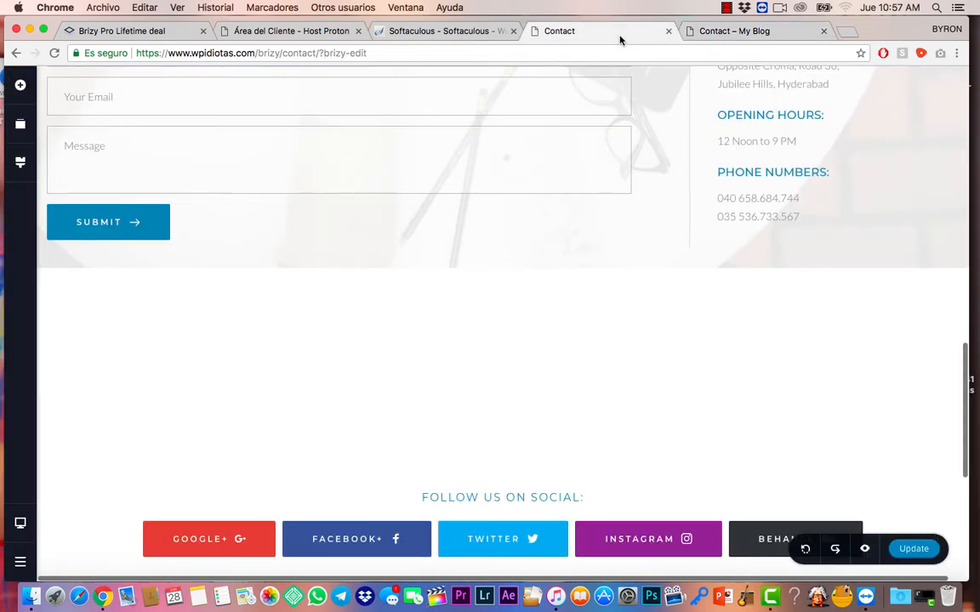
- Close the Contact page preview and switch the page template from Brizy Template to Default
left_click(824, 30)
left_click(20, 565)
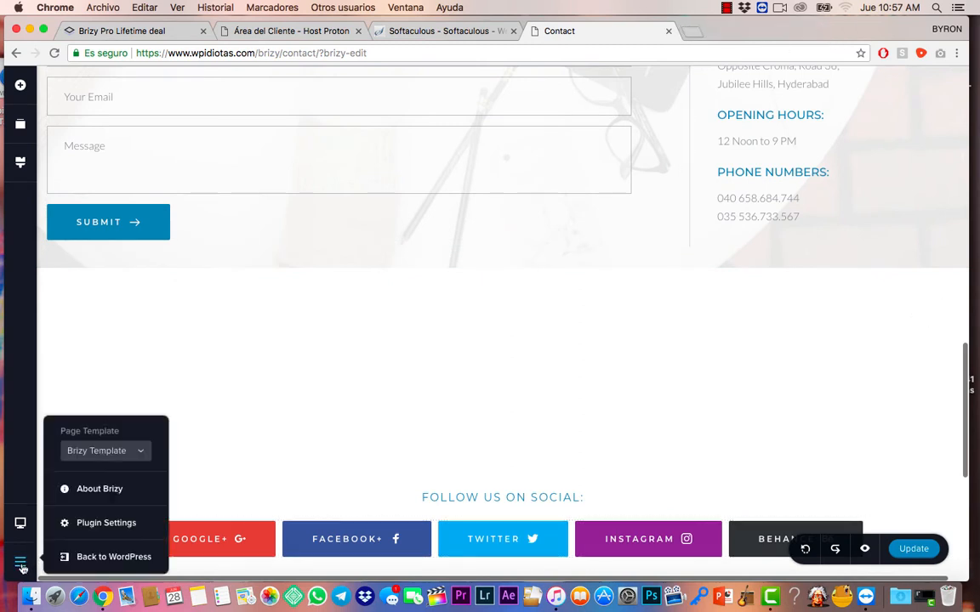
left_click(123, 451)
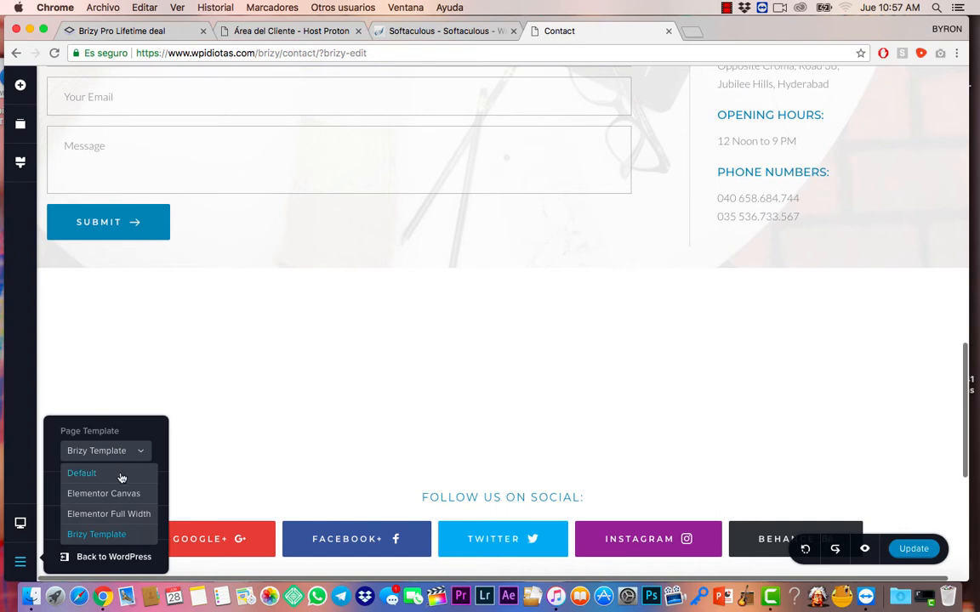
left_click(122, 473)
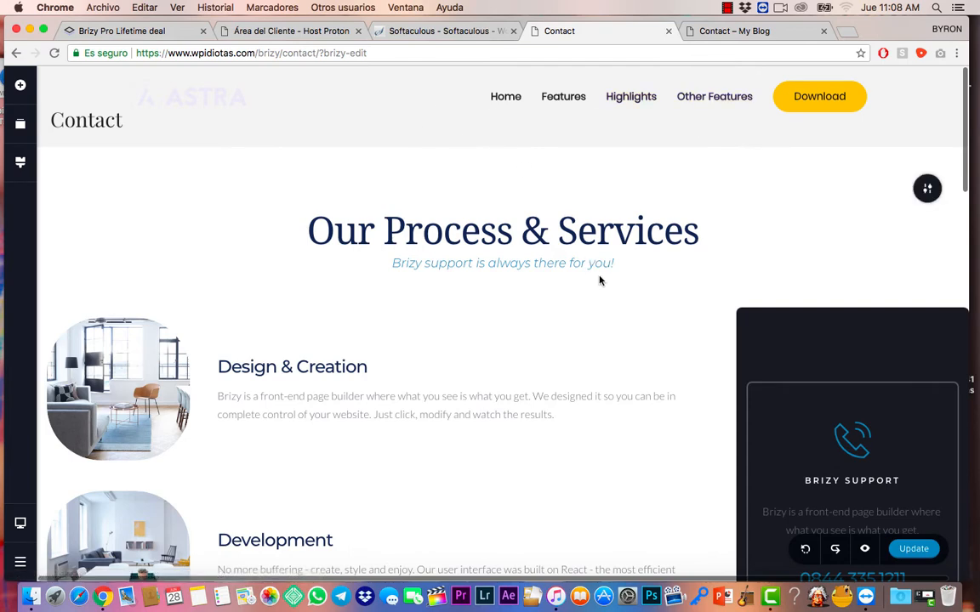
- Review the whole Contact page in the editor with the Default template, closing the extra preview
scroll(599, 281, "down", 2)
scroll(600, 280, "down", 4)
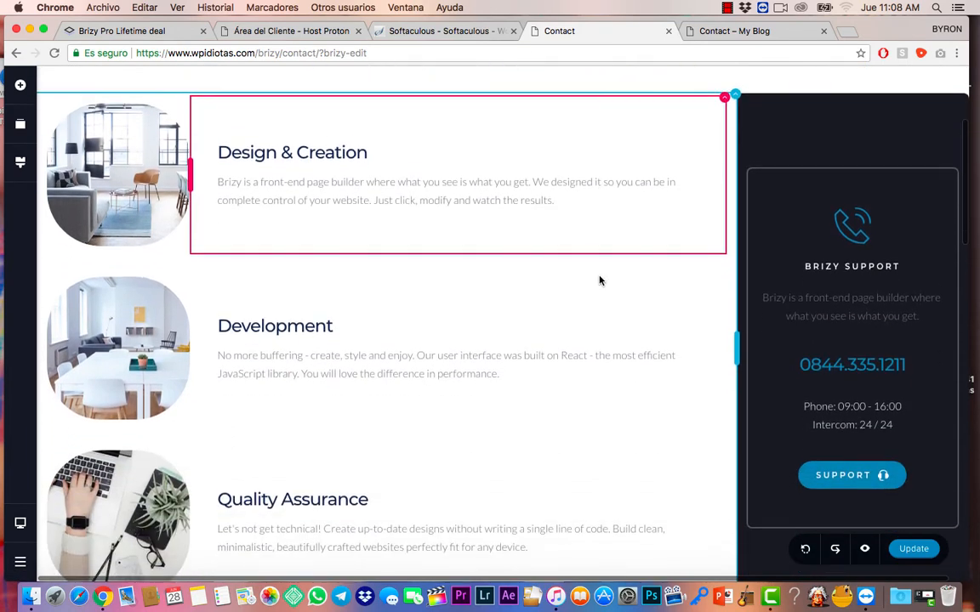
scroll(599, 281, "up", 5)
scroll(599, 281, "up", 1)
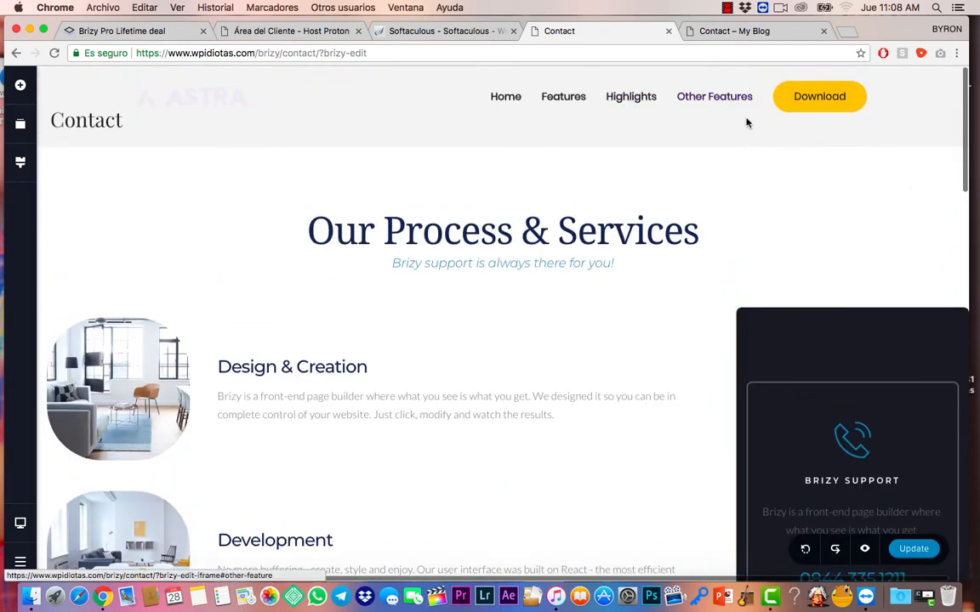
left_click(823, 31)
scroll(614, 269, "down", 15)
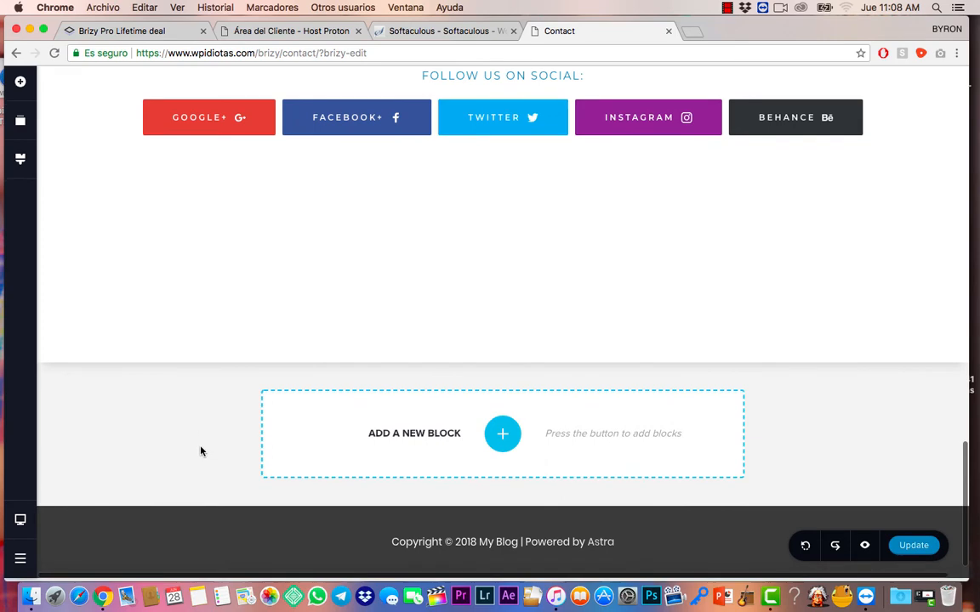
scroll(201, 451, "up", 15)
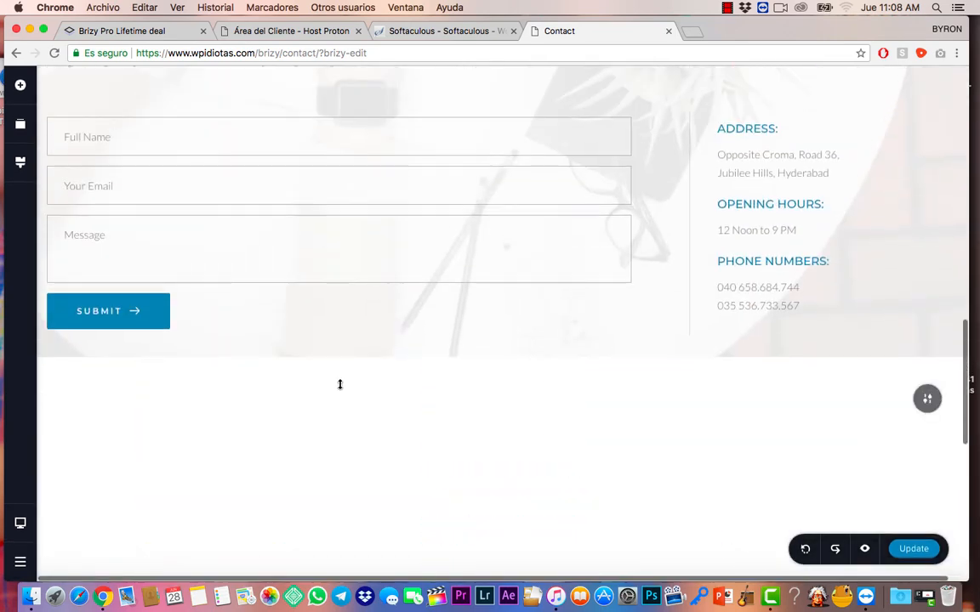
scroll(340, 384, "up", 5)
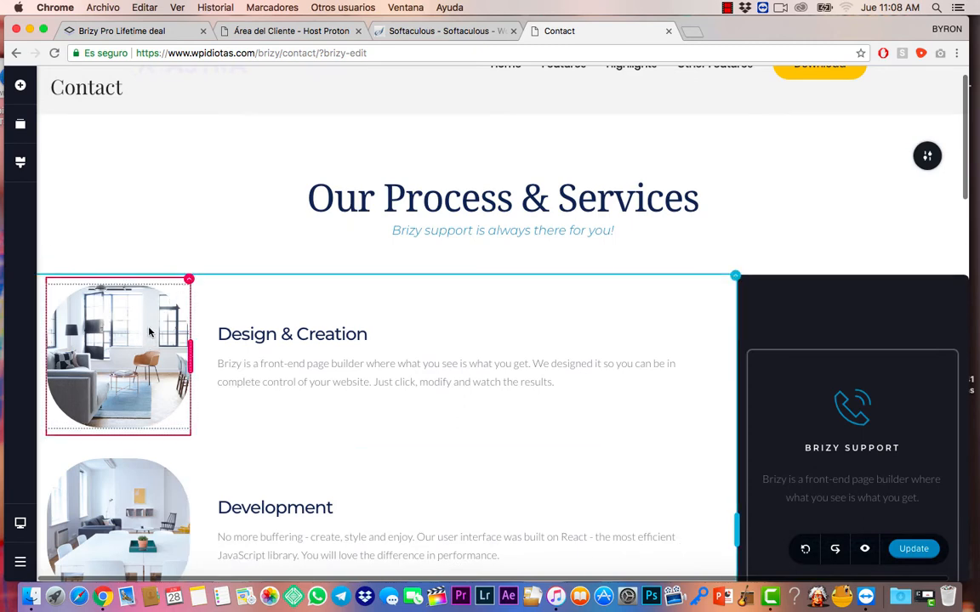
left_click(134, 293)
scroll(579, 366, "down", 4)
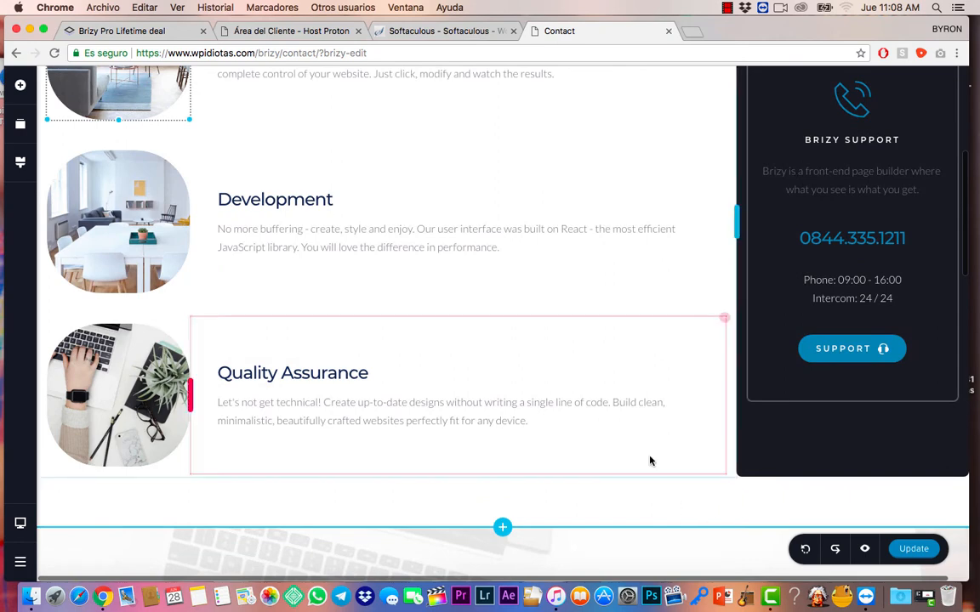
scroll(650, 459, "up", 5)
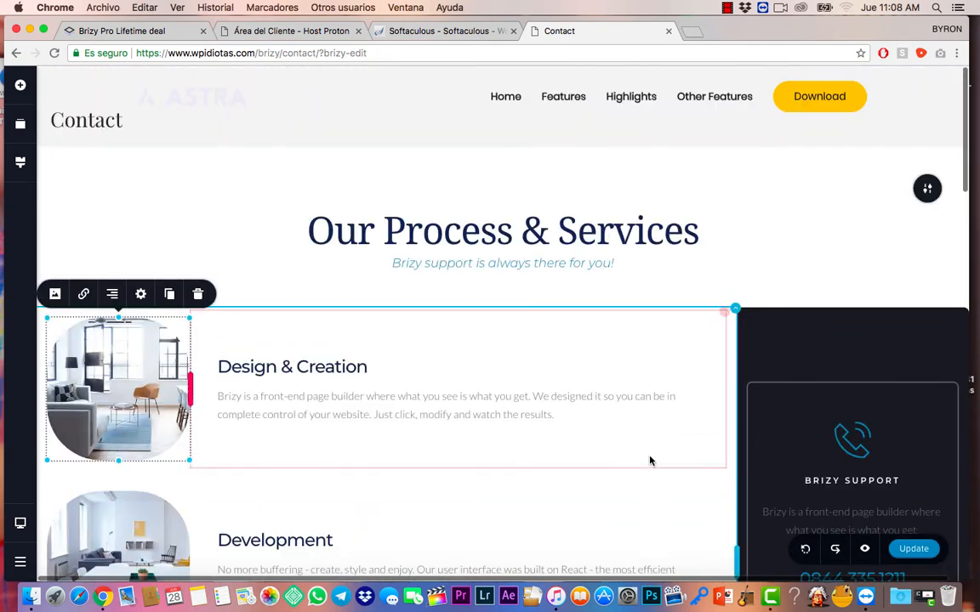
- Preview the Contact page, examine it from the Astra header to the footer, and return to the Brizy editor
left_click(864, 550)
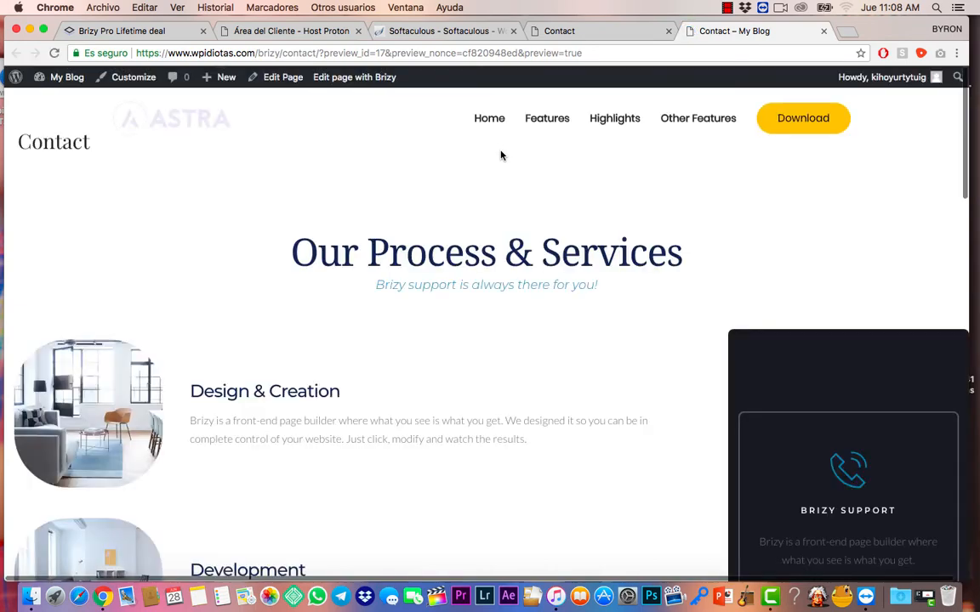
scroll(510, 303, "down", 15)
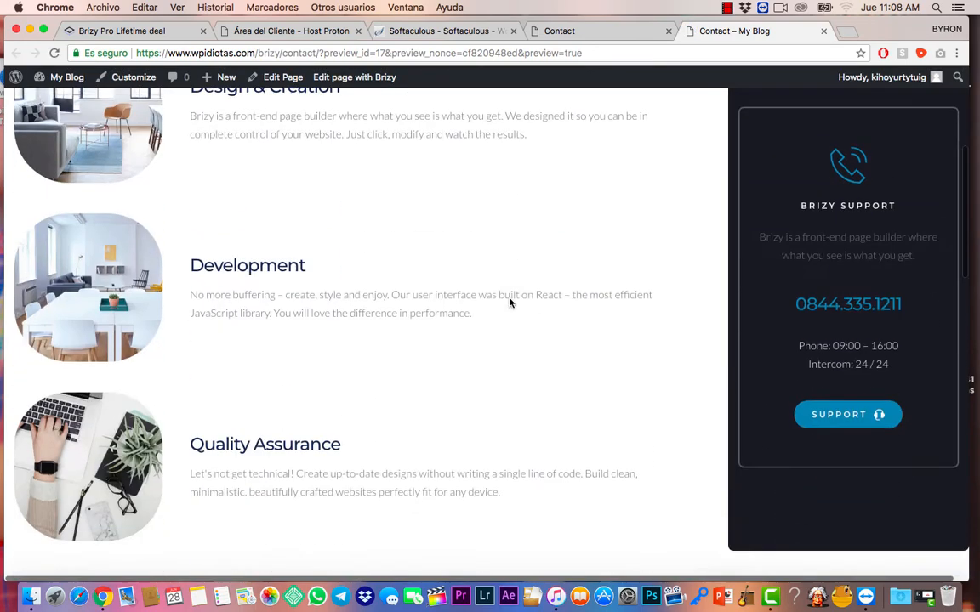
scroll(509, 303, "down", 3)
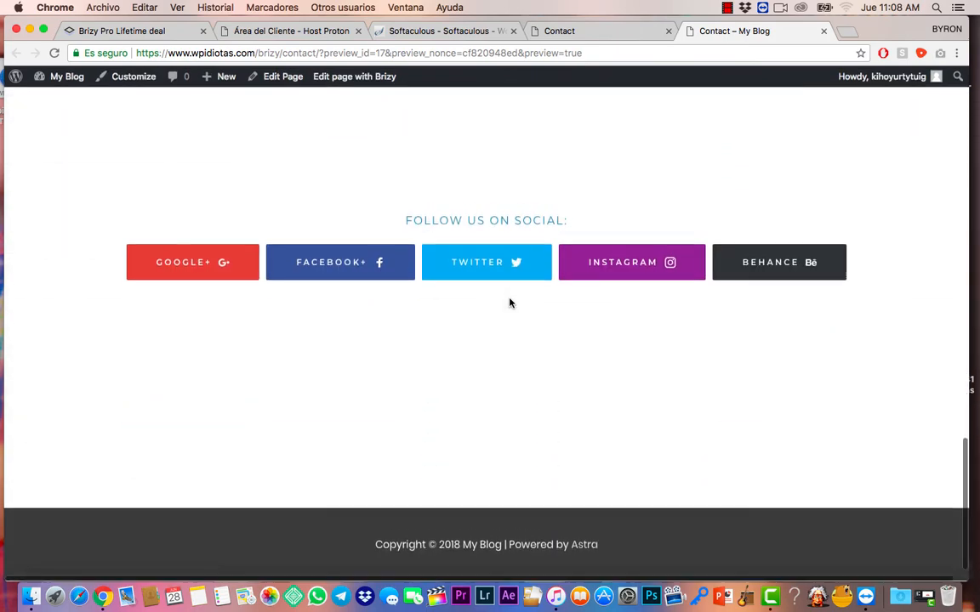
scroll(510, 303, "up", 18)
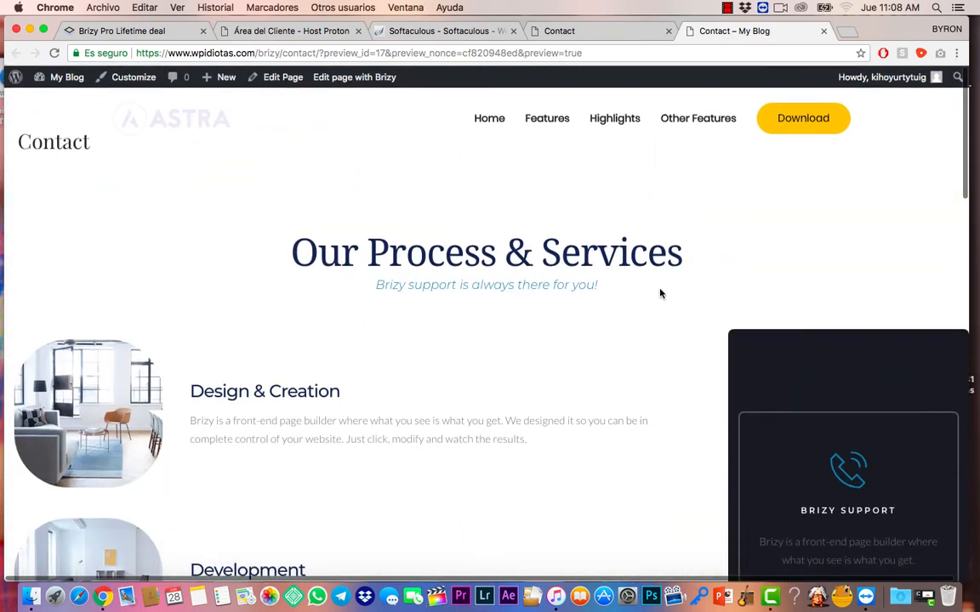
scroll(643, 340, "down", 5)
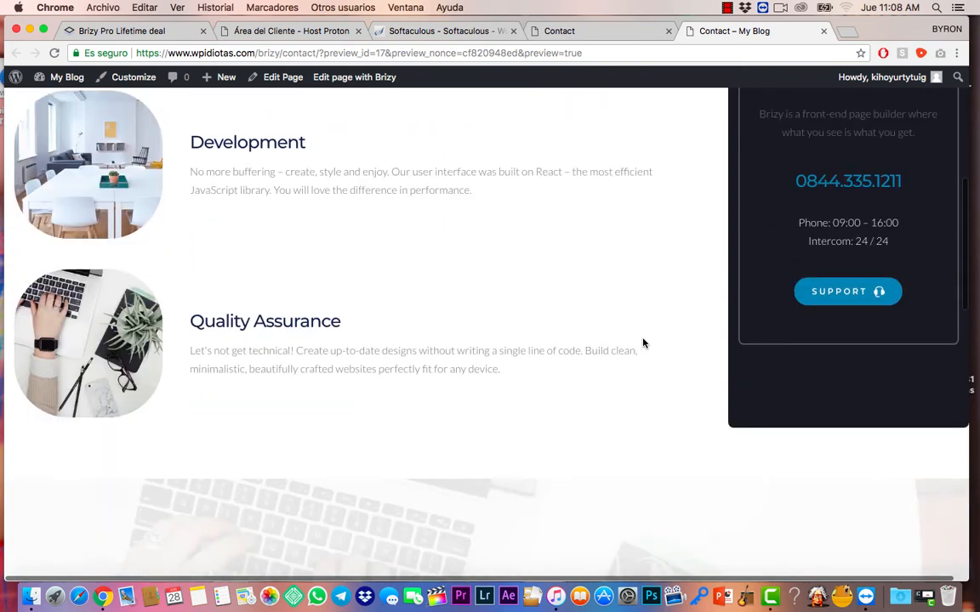
scroll(643, 343, "up", 2)
scroll(643, 342, "up", 1)
left_click(614, 32)
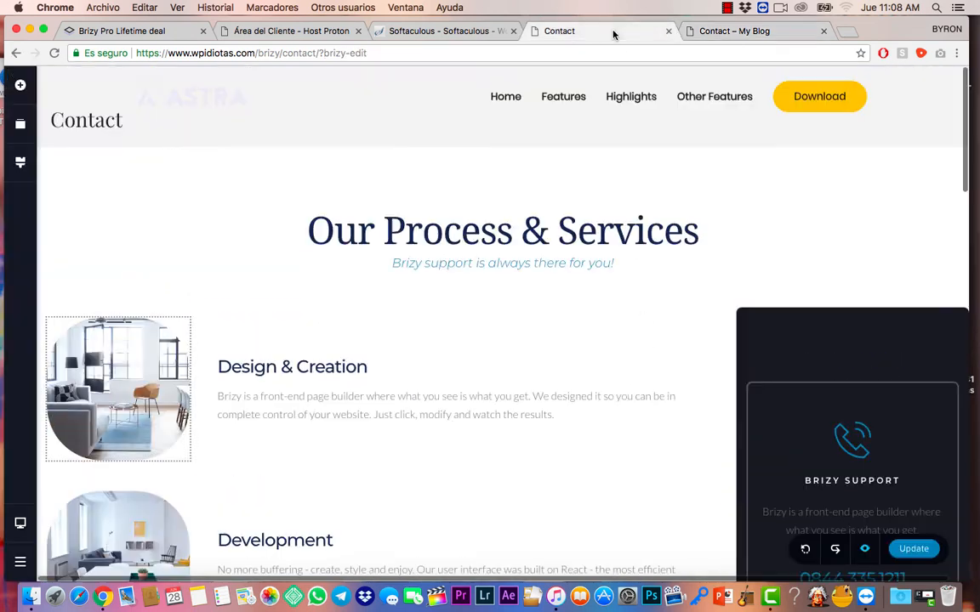
- Replace the "Our Process & Services" heading text with "The Way That We Work"
left_click(520, 237)
triple_click(520, 236)
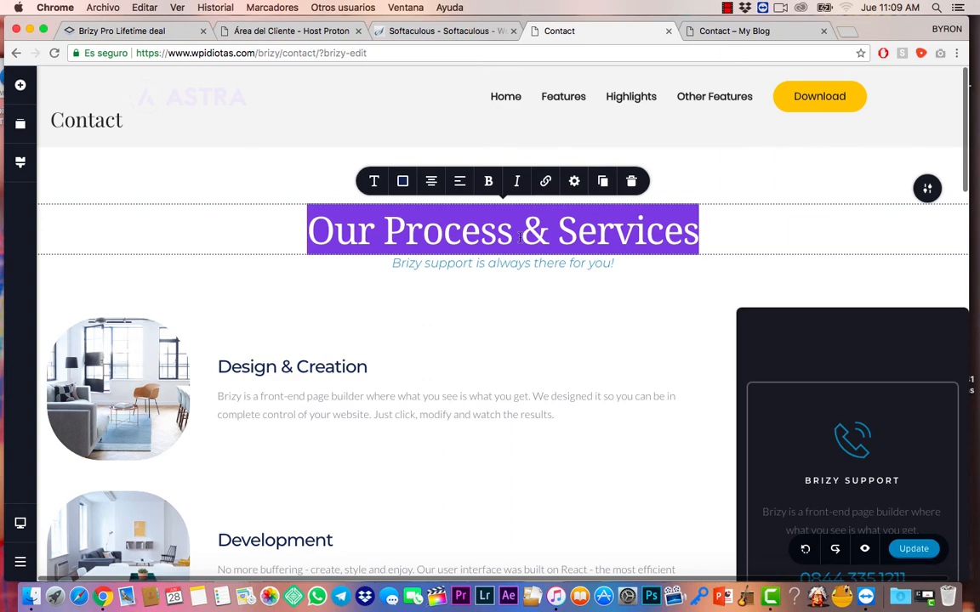
type("T")
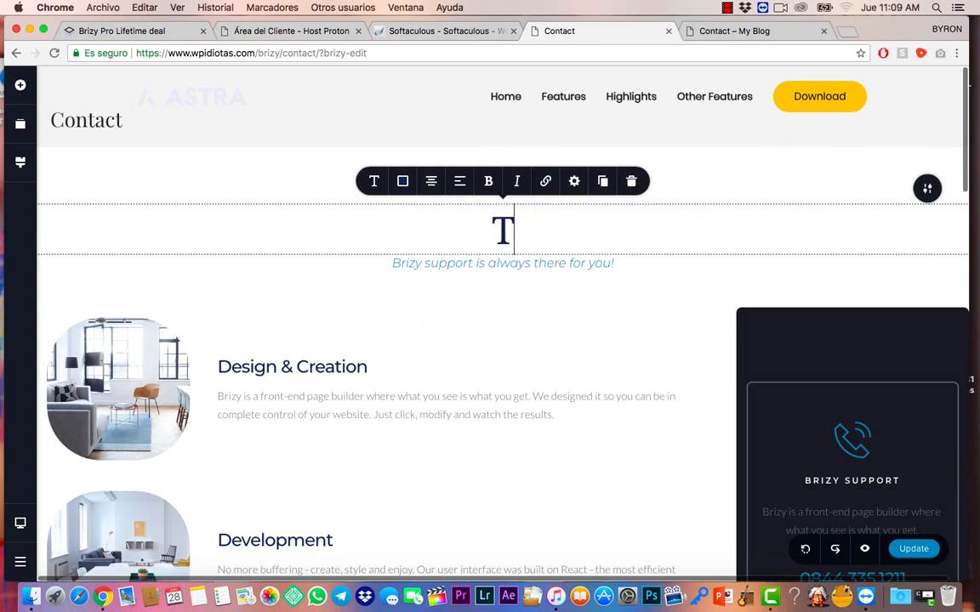
type("he Way That ")
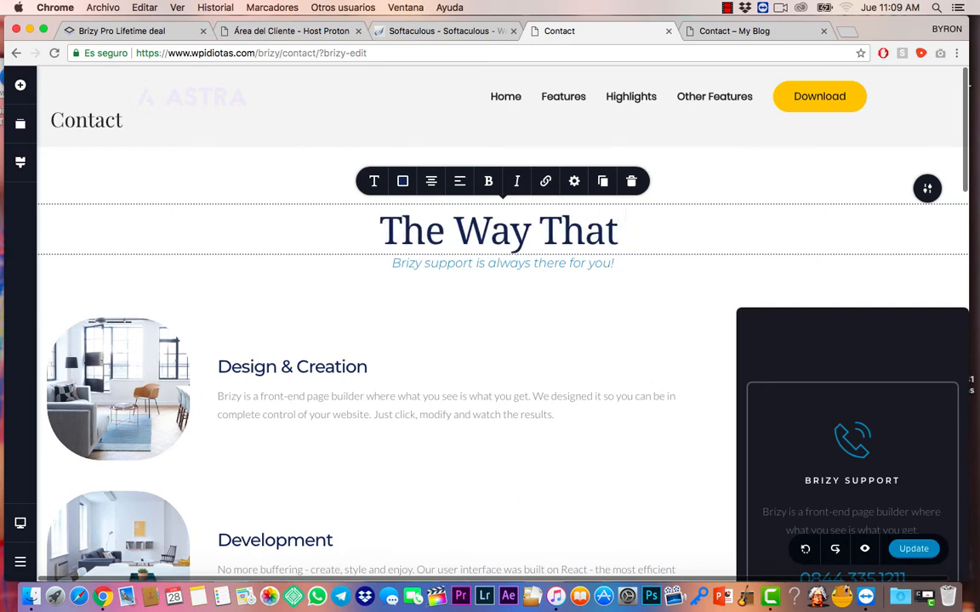
type("We Wor")
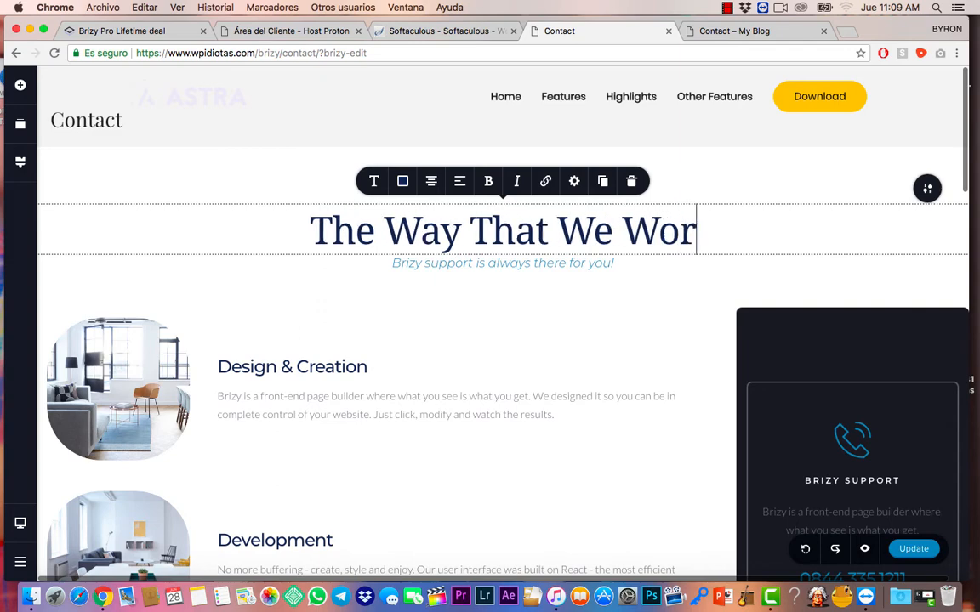
type("k")
left_click(590, 291)
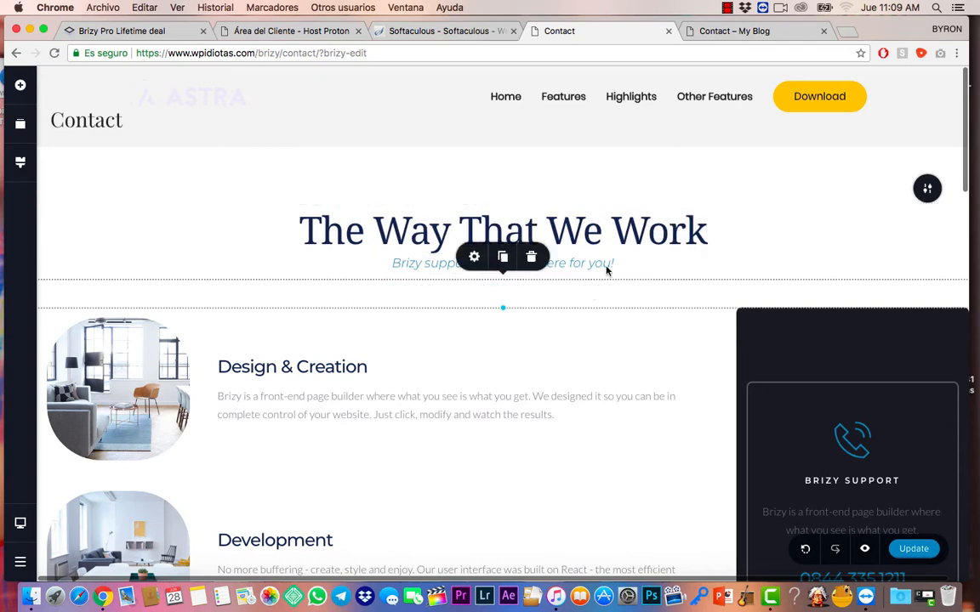
- Change the font of the whole "The Way That We Work" heading to Roboto
left_click(609, 231)
double_click(575, 230)
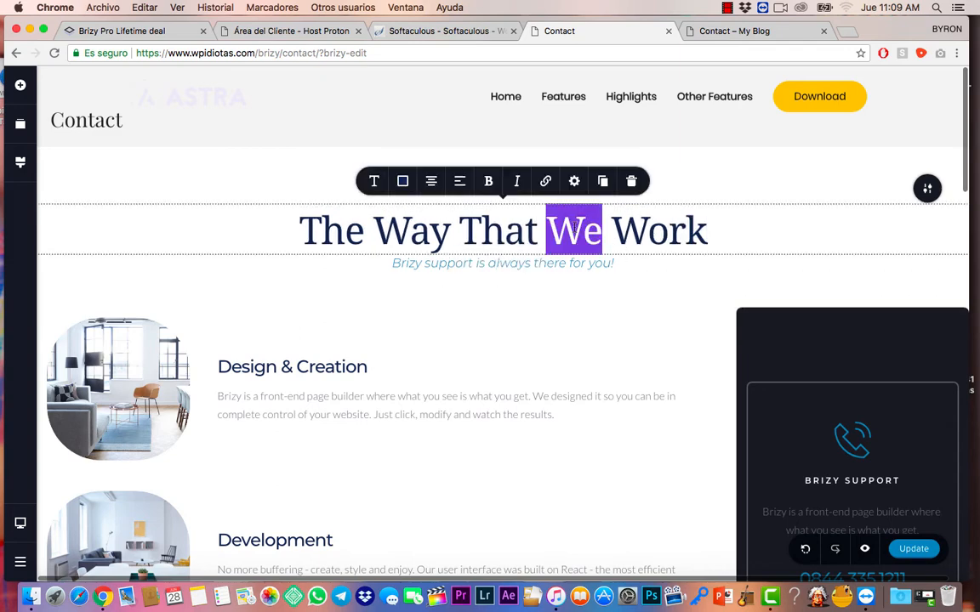
triple_click(498, 231)
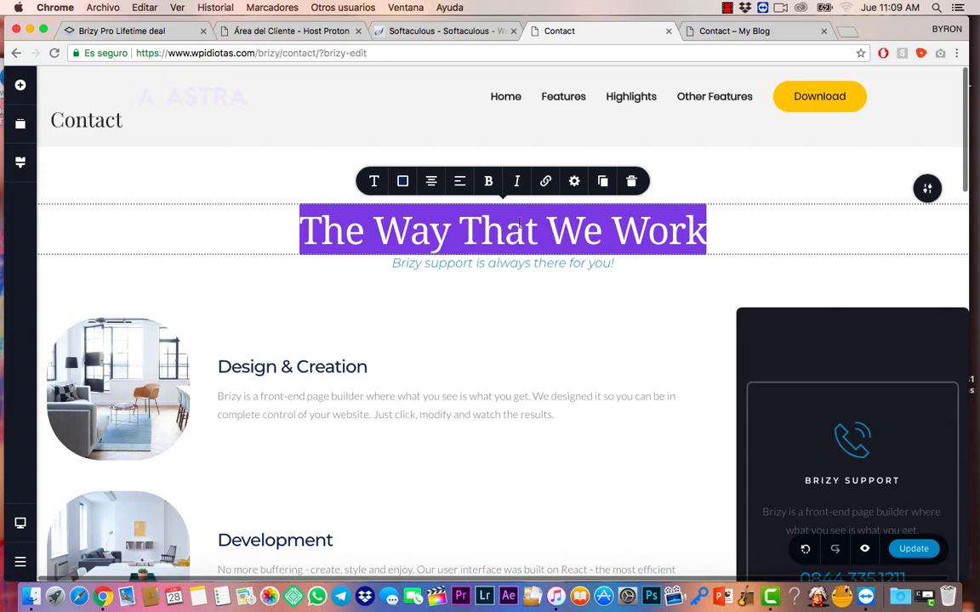
left_click(374, 181)
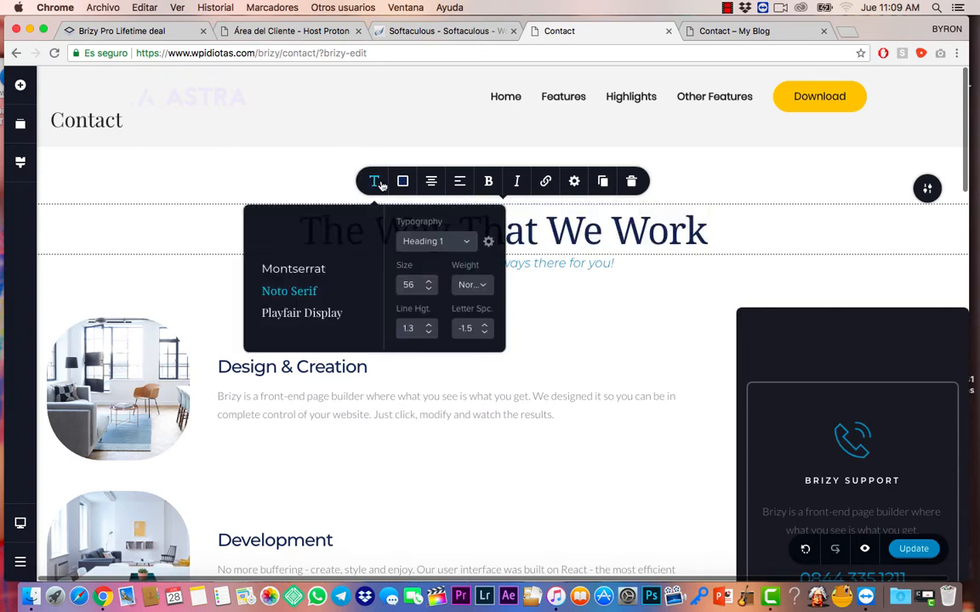
left_click(295, 270)
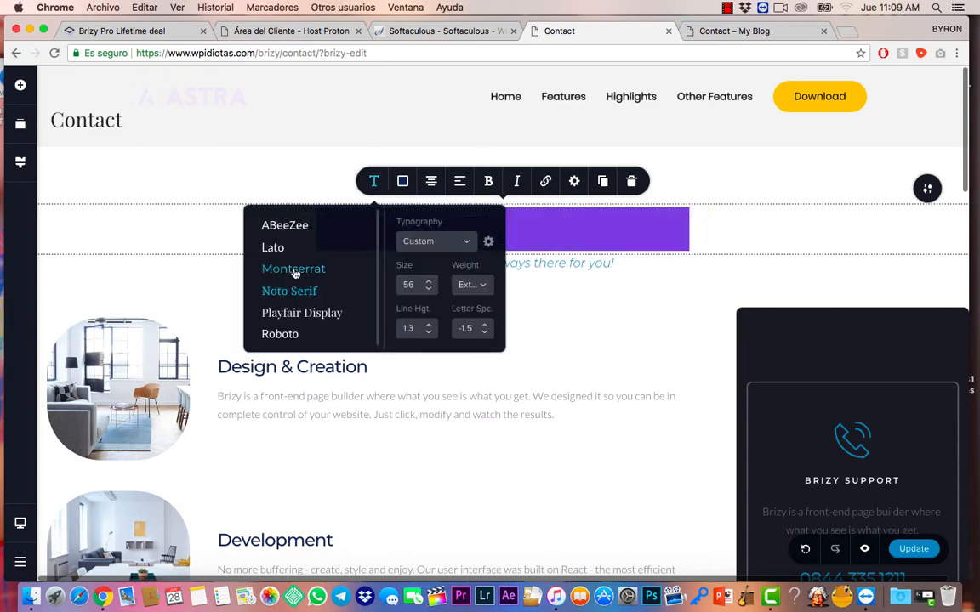
left_click(293, 334)
left_click(544, 326)
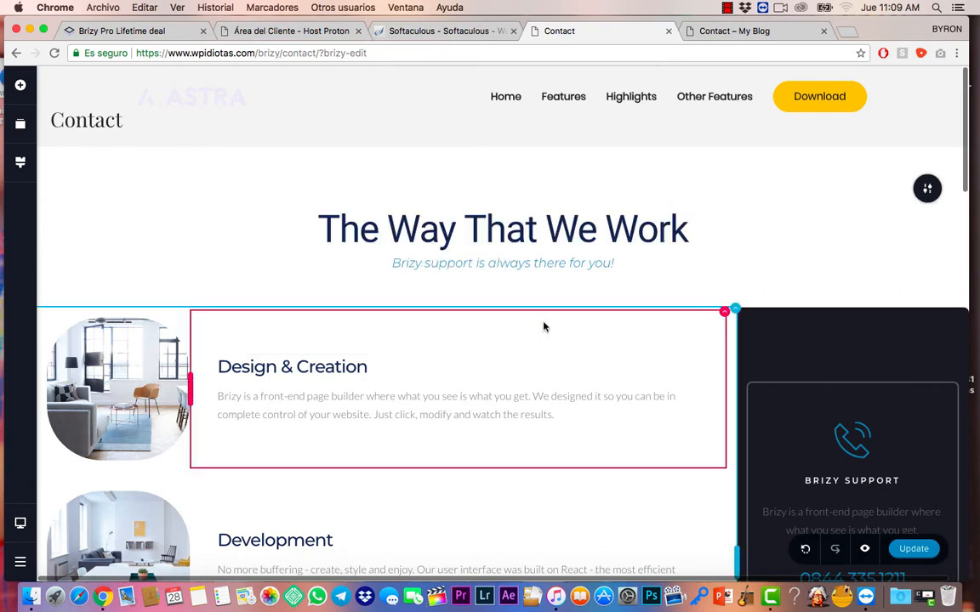
- Try the "The Way That We Work" heading's gap settings, and switch its HTML tag to H3 and back to H1
left_click(601, 229)
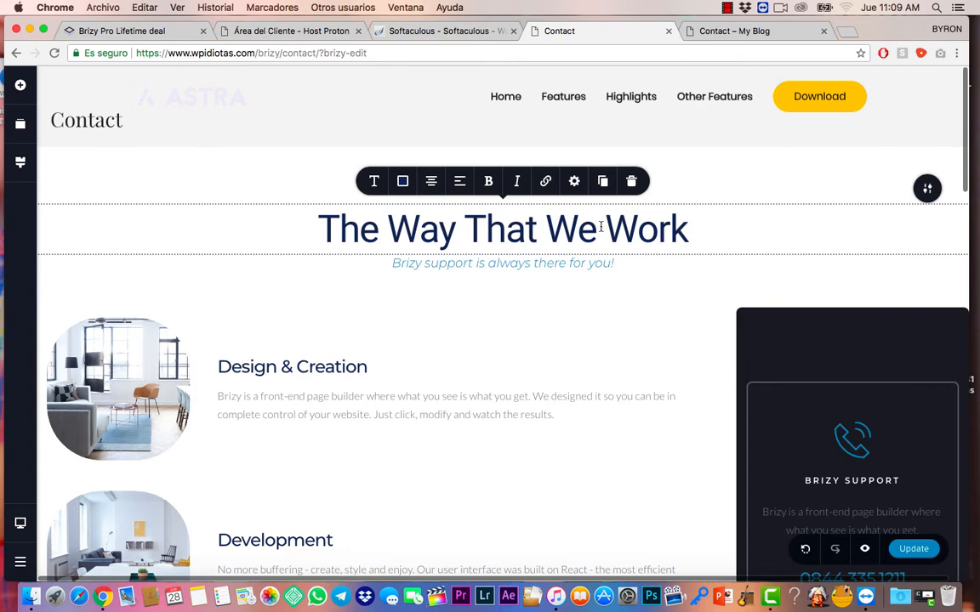
left_click(574, 182)
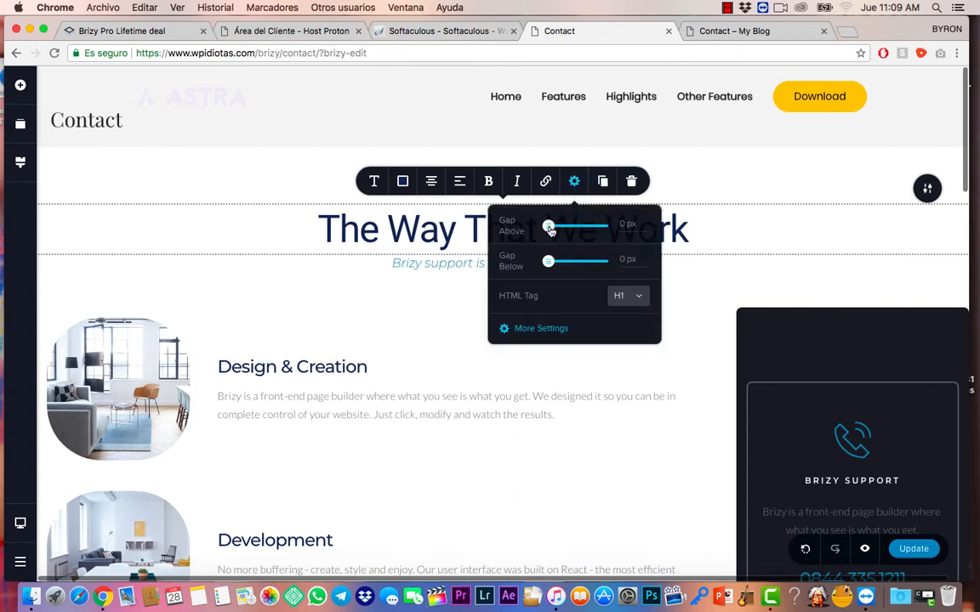
left_click_drag(549, 226, 544, 262)
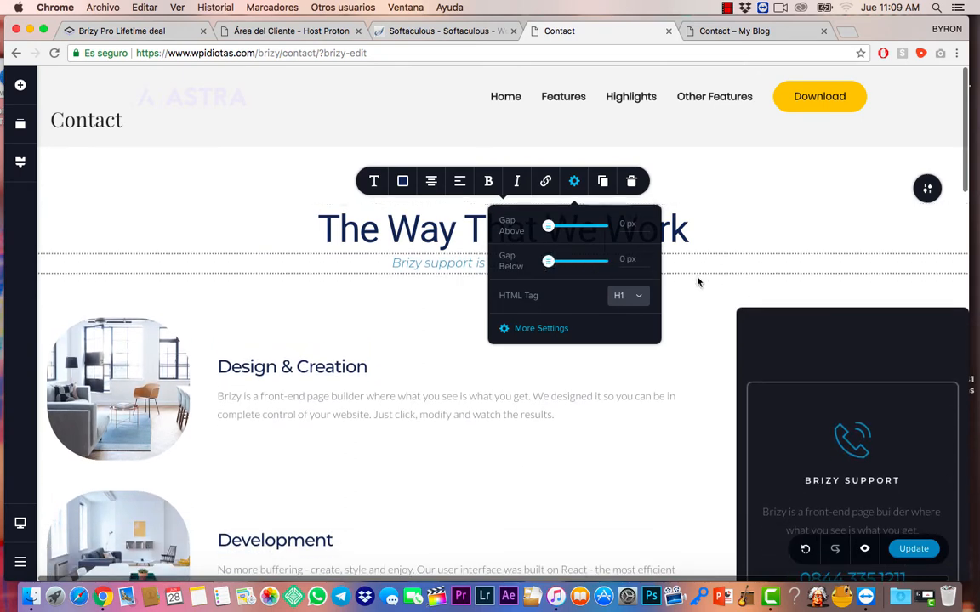
left_click(638, 302)
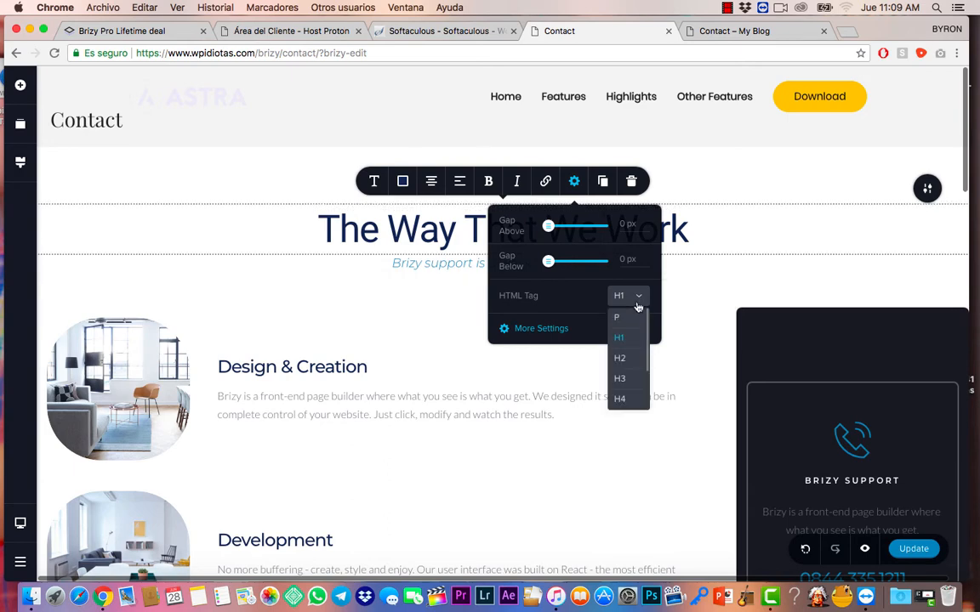
left_click(625, 379)
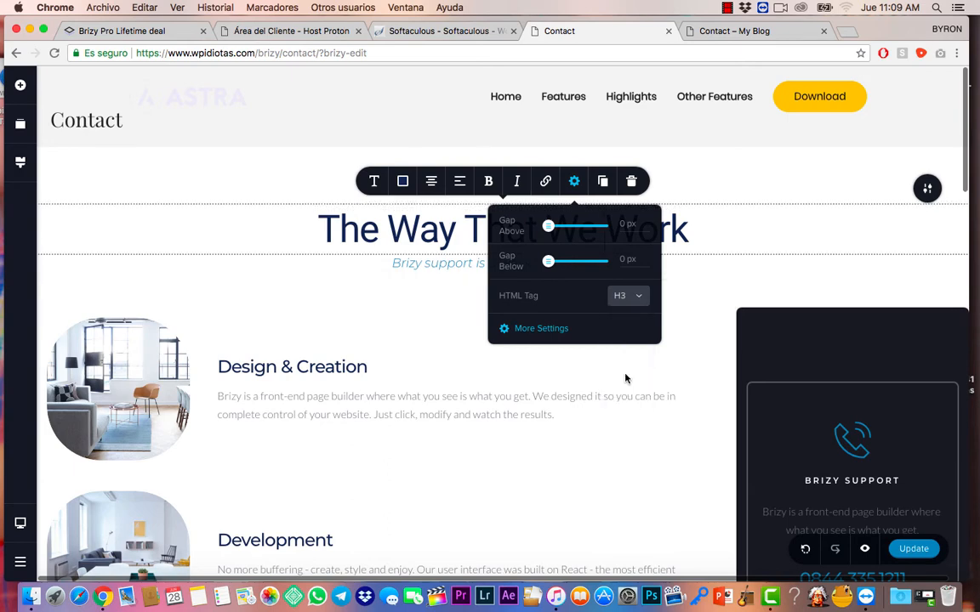
left_click(636, 304)
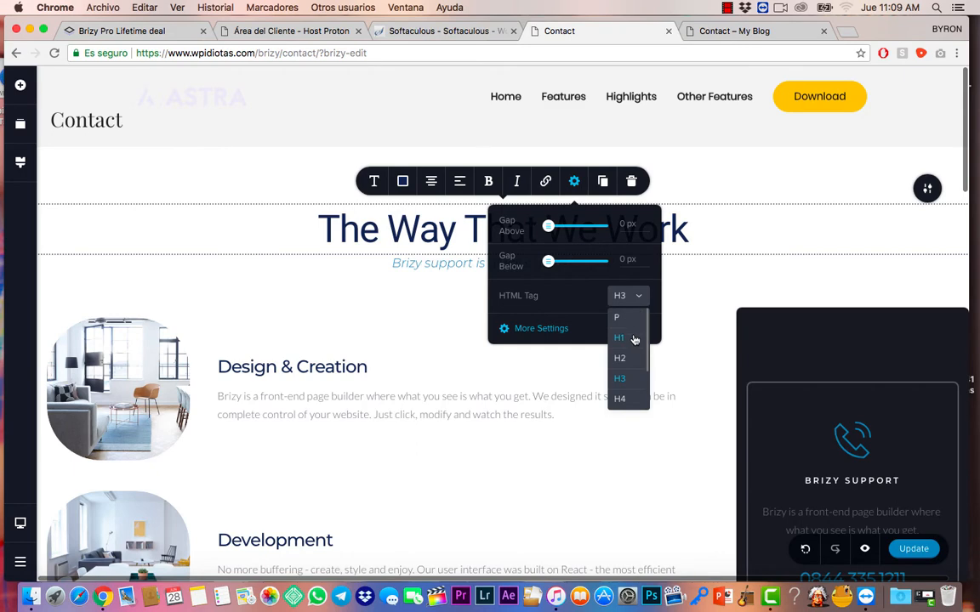
left_click(634, 339)
left_click(685, 293)
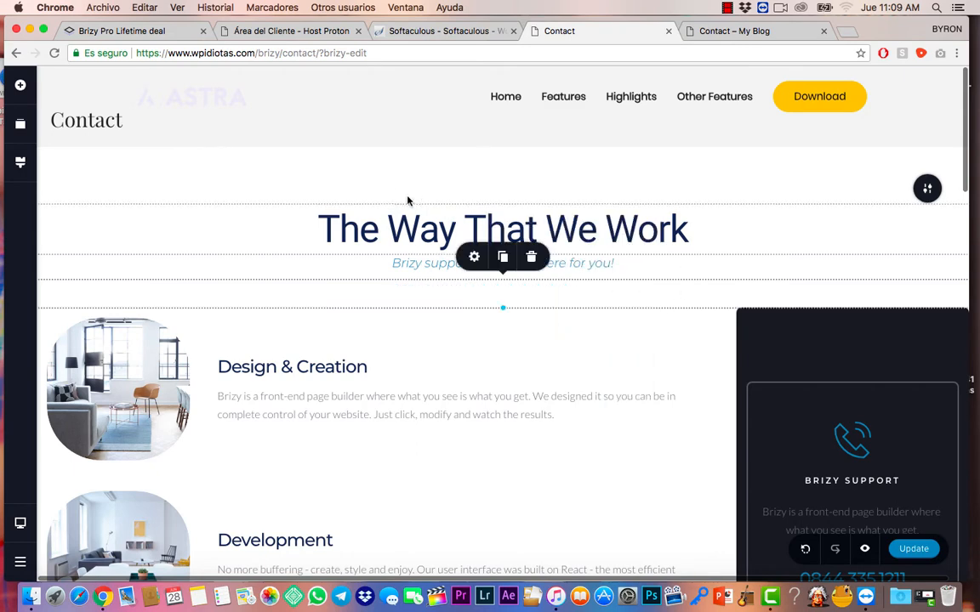
- Shrink the round image beside the "Design & Creation" text proportionally to about three quarters of its size
scroll(330, 273, "down", 3)
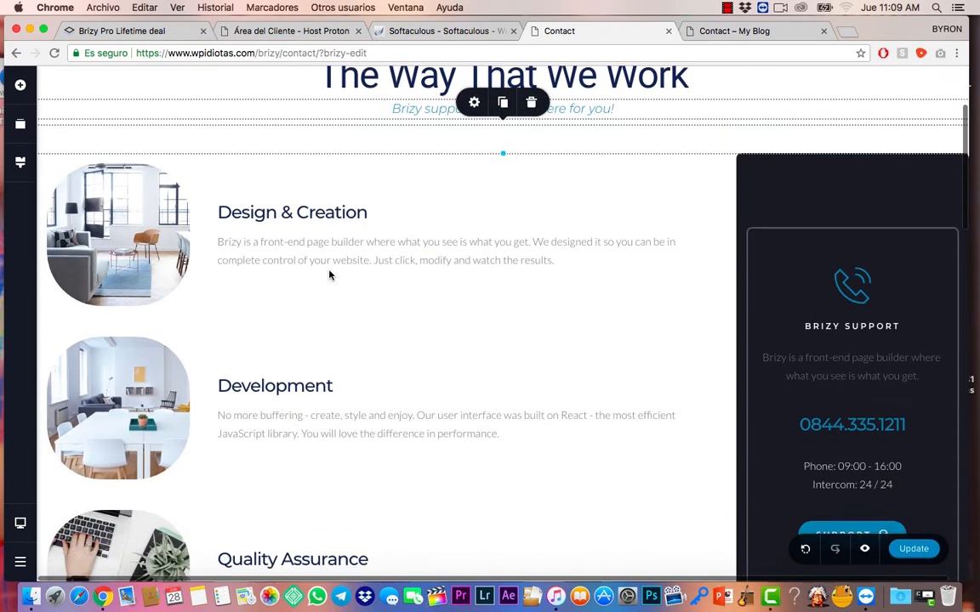
scroll(330, 274, "down", 2)
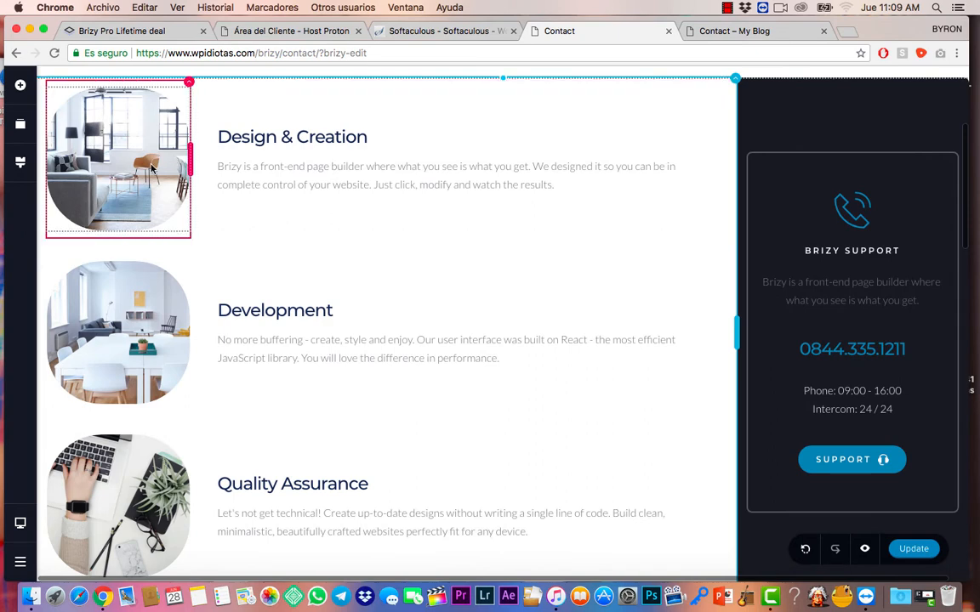
left_click(122, 158)
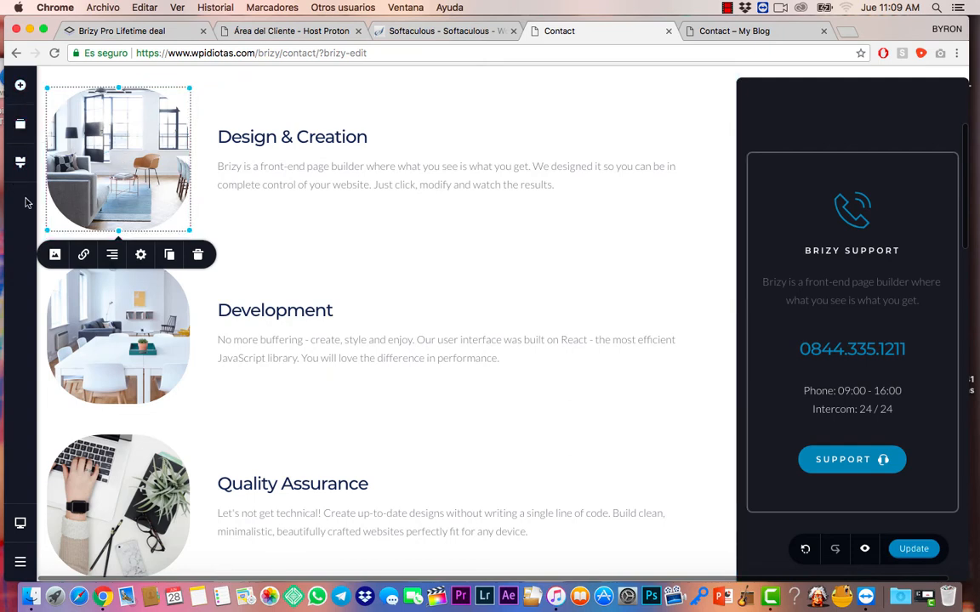
left_click_drag(47, 229, 74, 194)
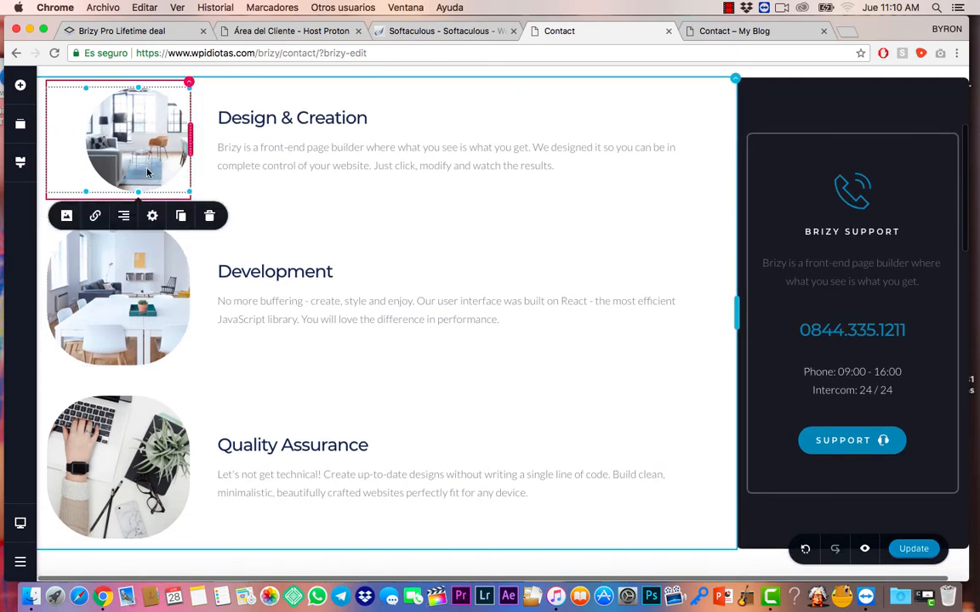
- Shrink the images beside the "Development" and "Quality Assurance" texts to roughly match the first service image
left_click(124, 247)
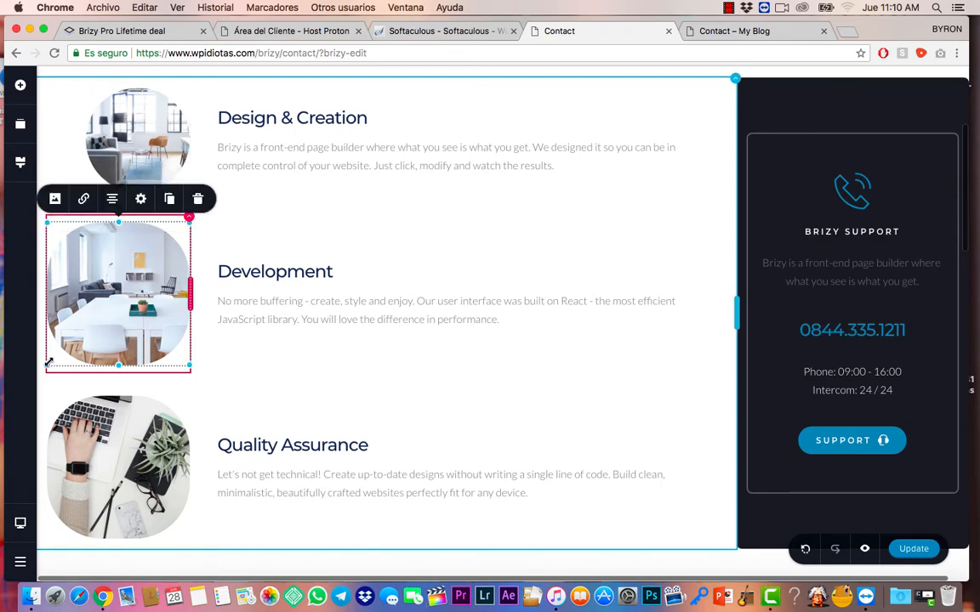
left_click_drag(47, 364, 62, 353)
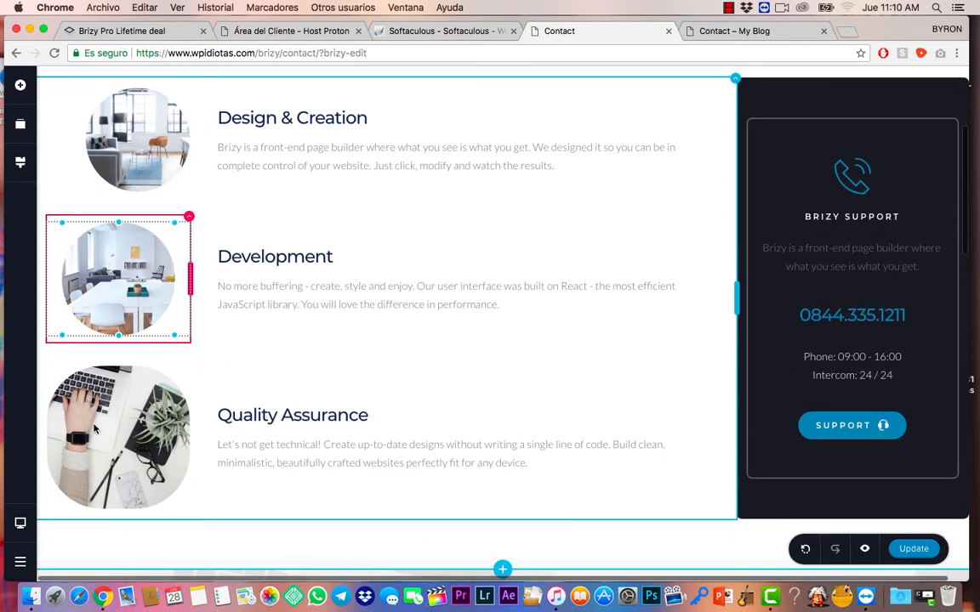
left_click(68, 476)
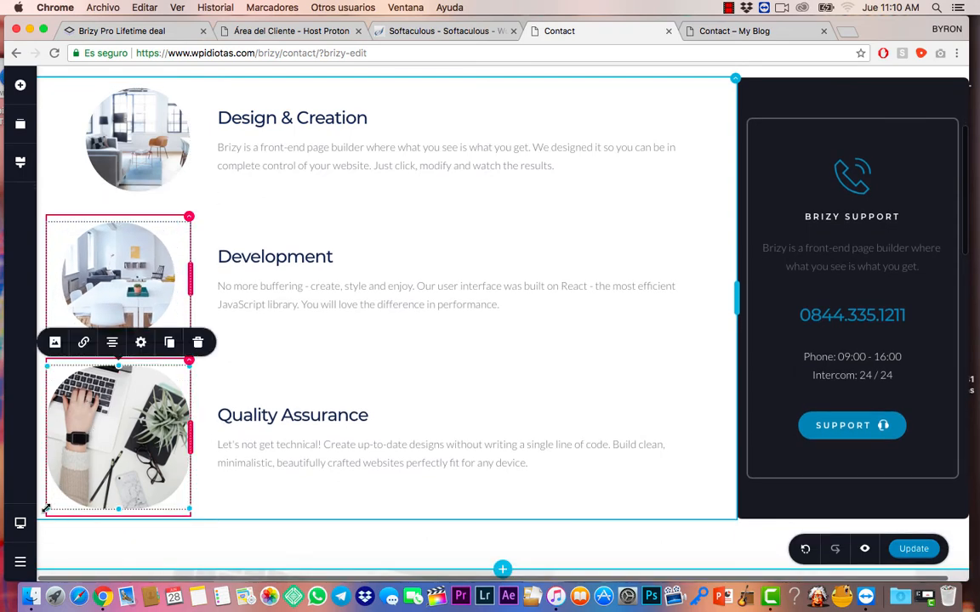
left_click_drag(47, 509, 65, 490)
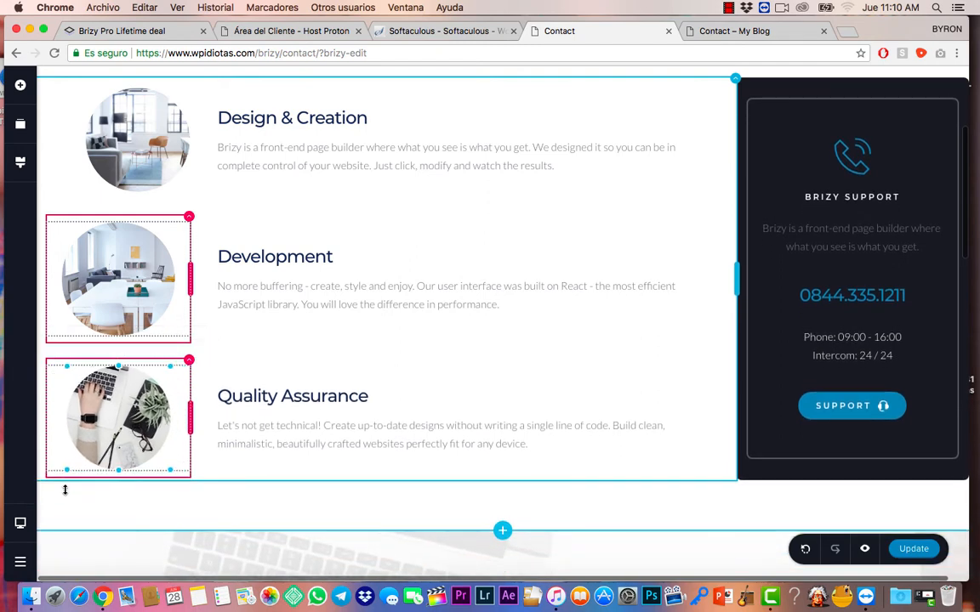
- Set the "Quality Assurance" heading's top margin to -21 px and its right margin to about -12 px
left_click(319, 398)
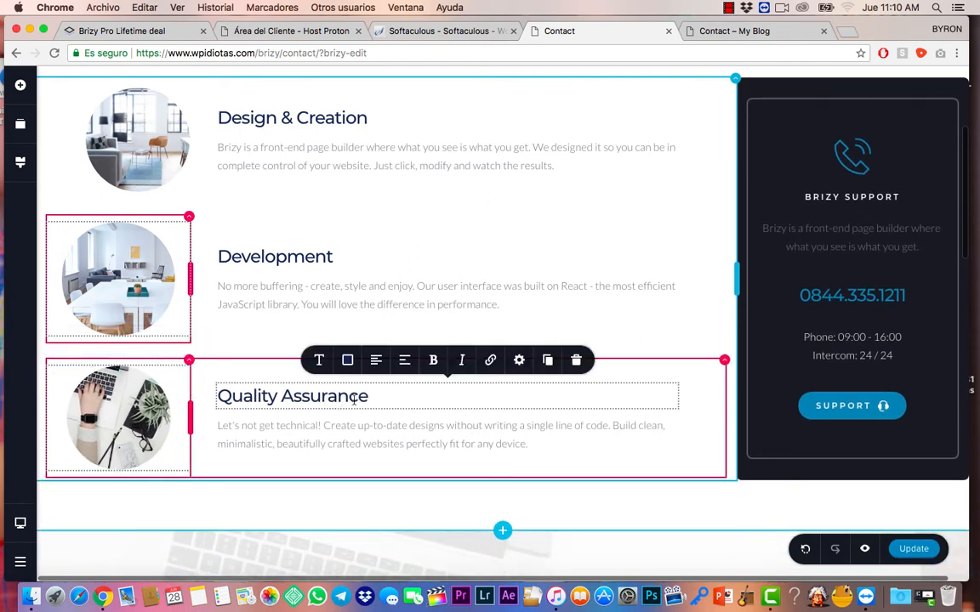
scroll(483, 384, "down", 8)
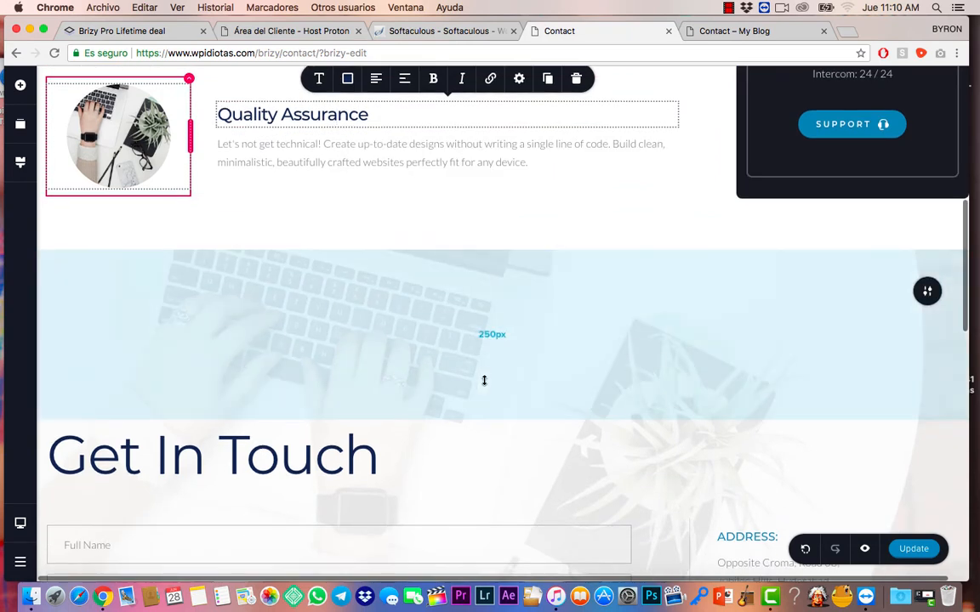
scroll(483, 383, "up", 7)
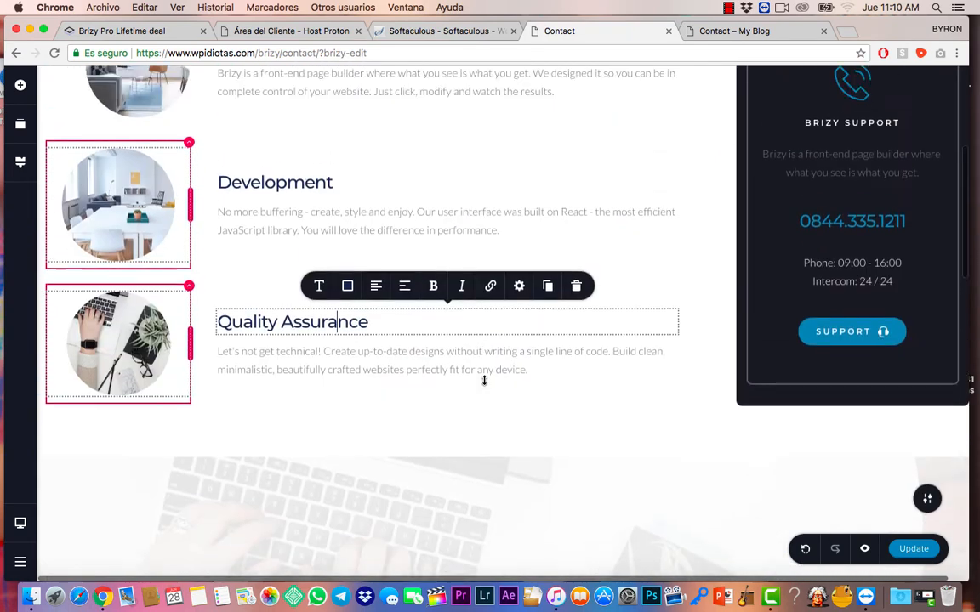
scroll(548, 175, "up", 2)
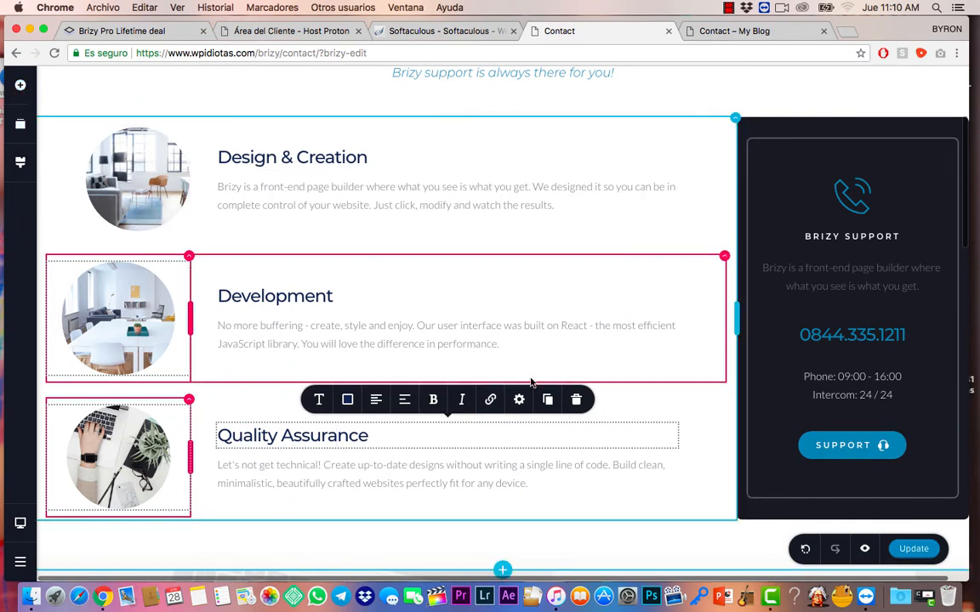
scroll(440, 462, "down", 3)
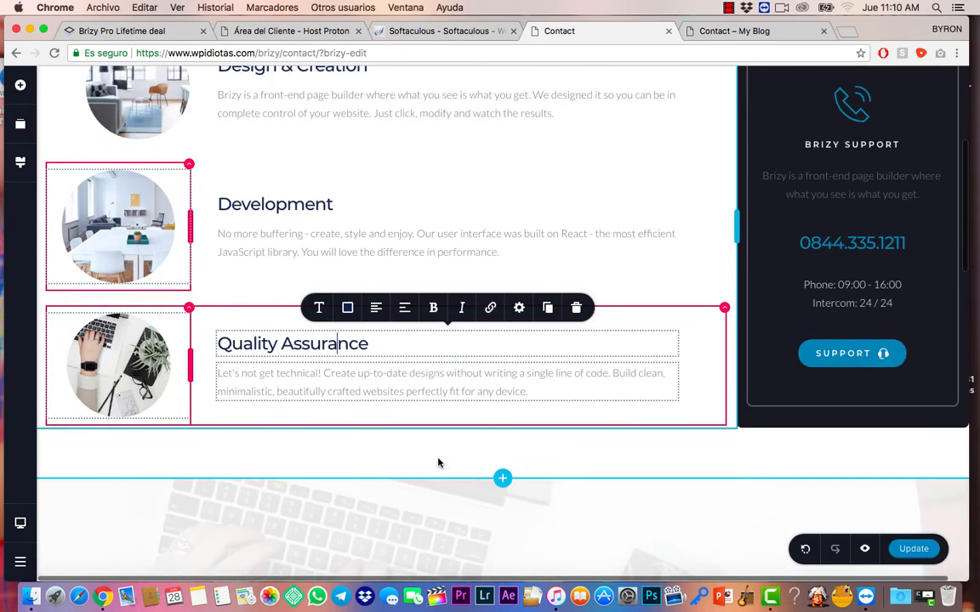
left_click(417, 346)
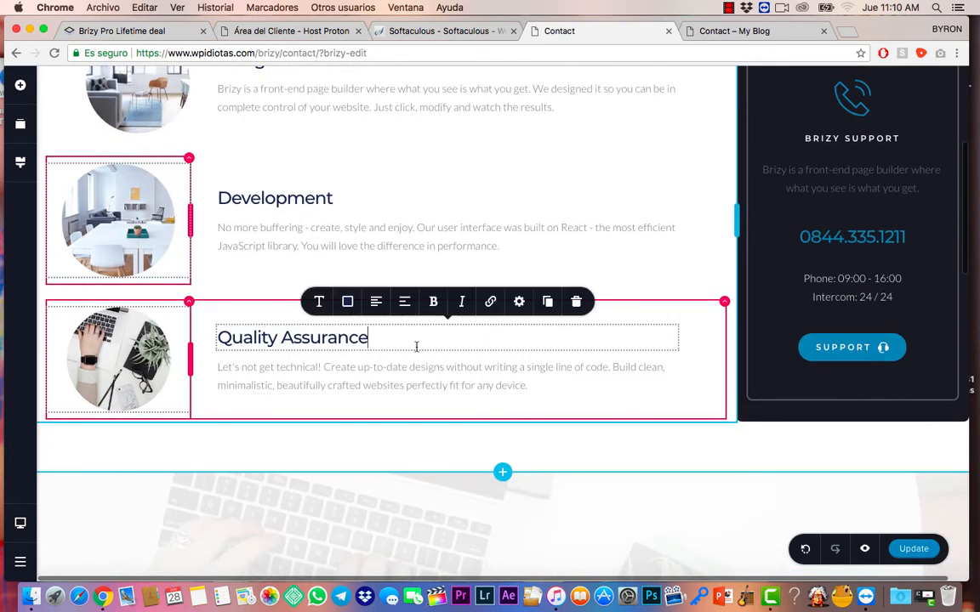
left_click(521, 303)
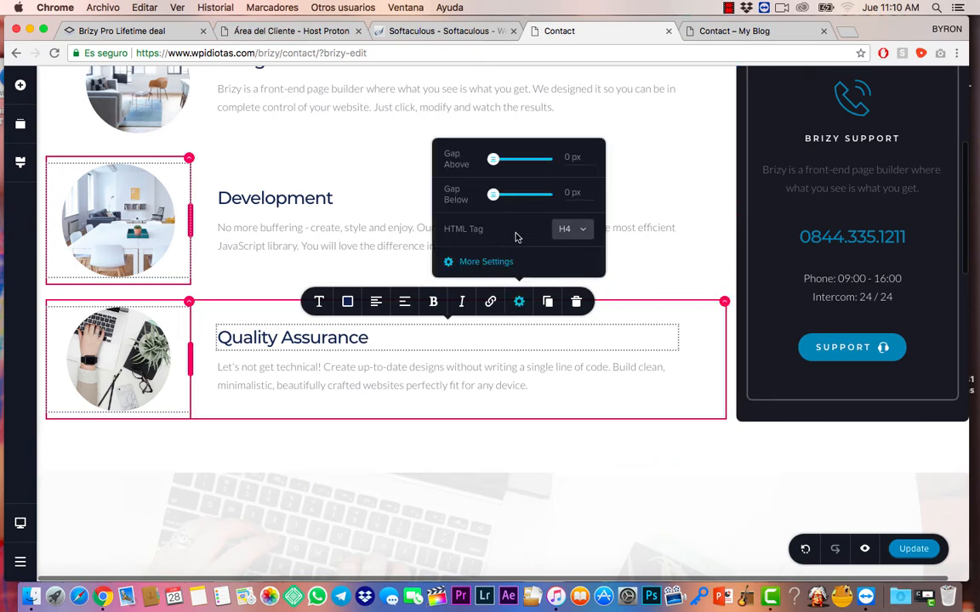
left_click(473, 262)
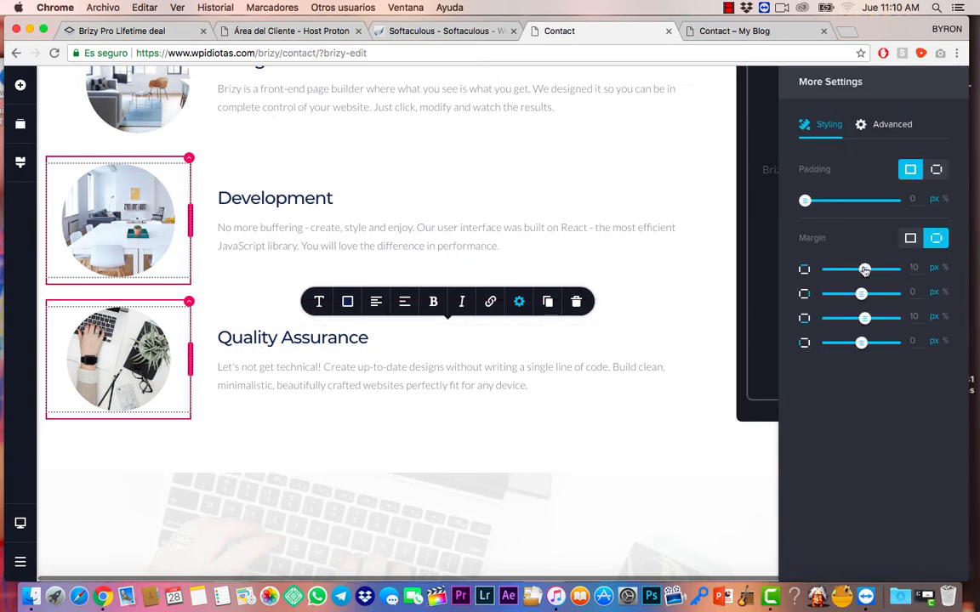
left_click_drag(864, 270, 856, 296)
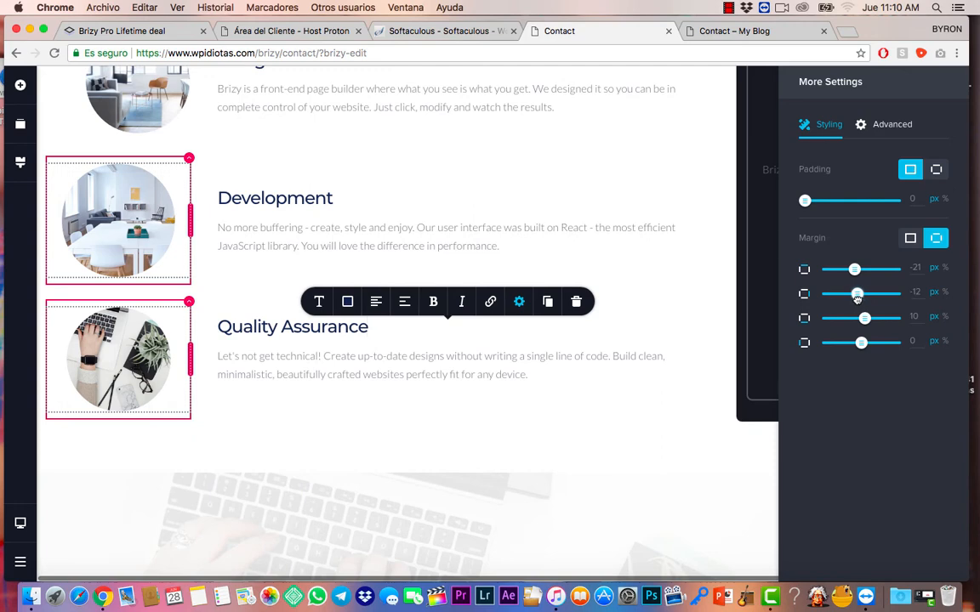
- Look at the "Quality Assurance" heading's advanced settings, close them, and review the service rows with the resized images
left_click(887, 125)
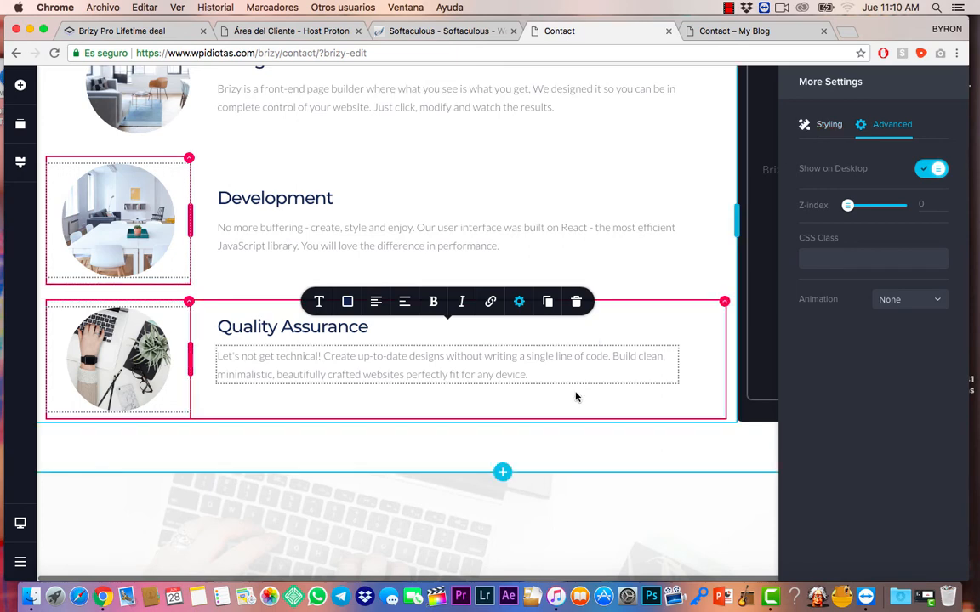
scroll(547, 475, "down", 1)
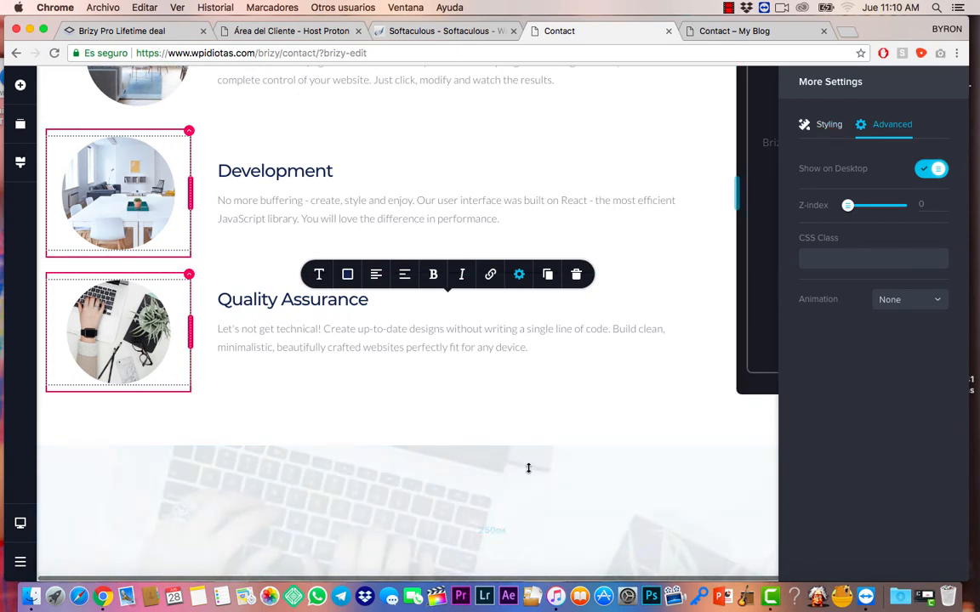
left_click(651, 236)
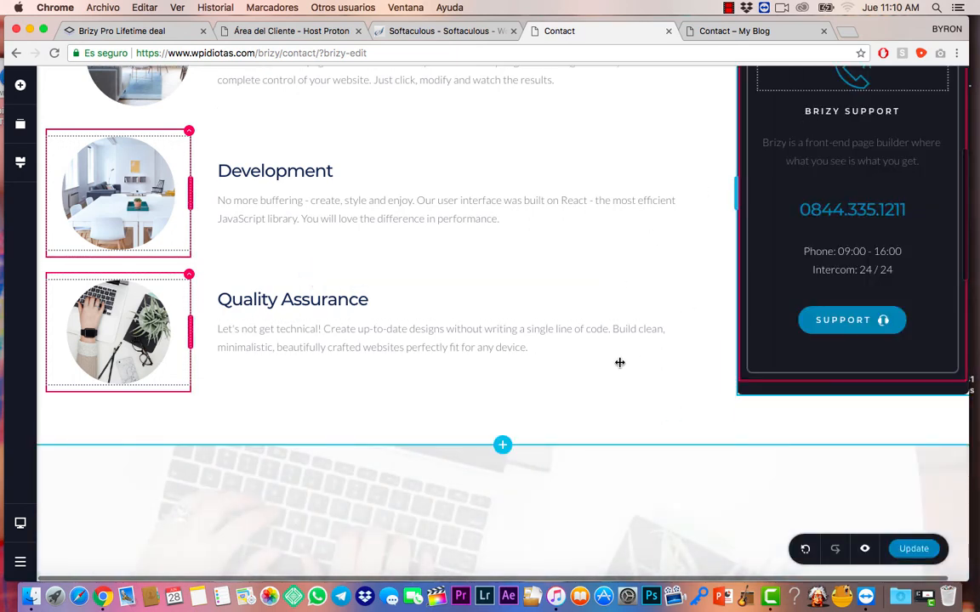
scroll(619, 364, "up", 3)
scroll(620, 367, "up", 2)
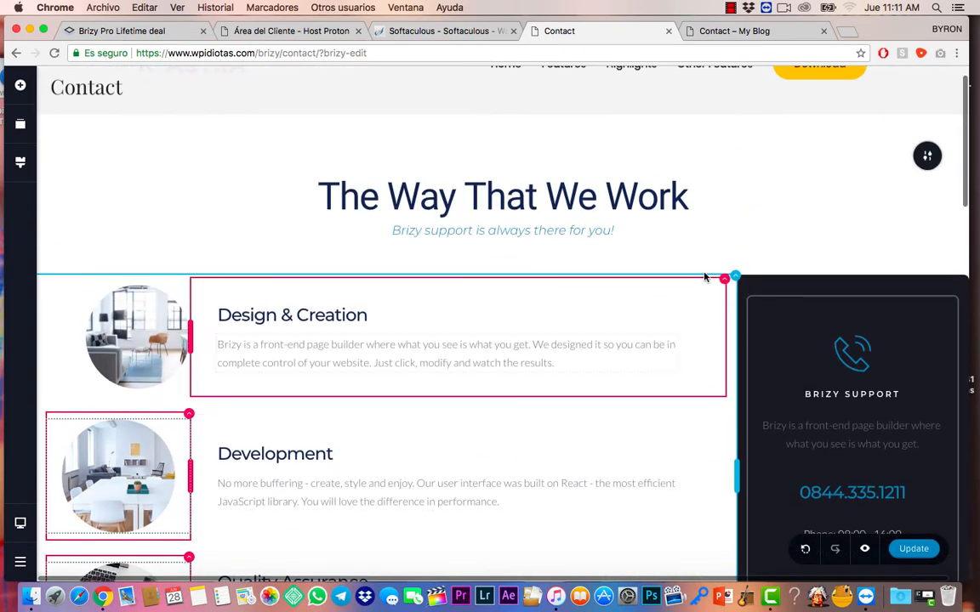
scroll(704, 277, "down", 5)
scroll(704, 277, "up", 2)
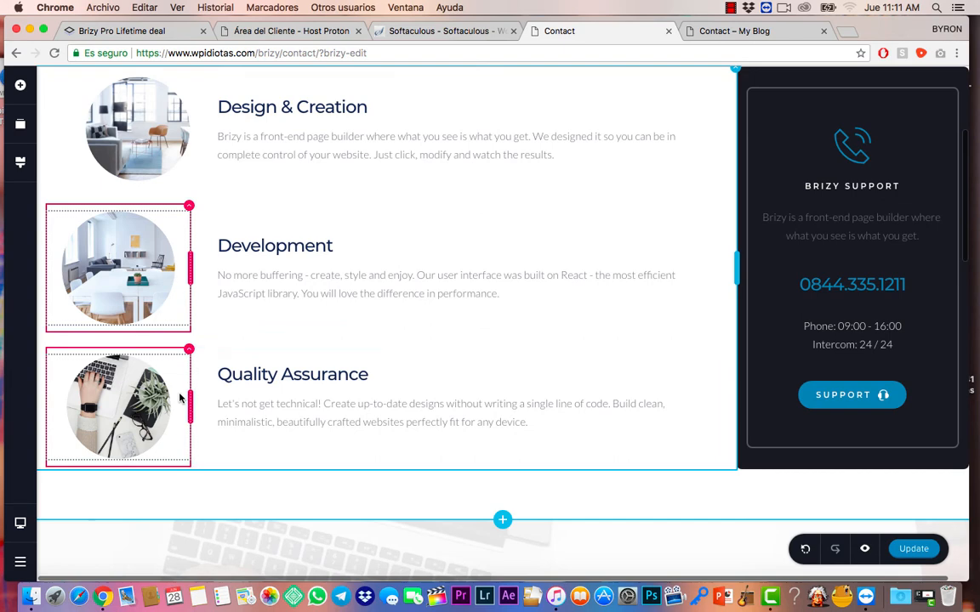
- Open the background image settings of the "Get In Touch" block
scroll(472, 494, "down", 5)
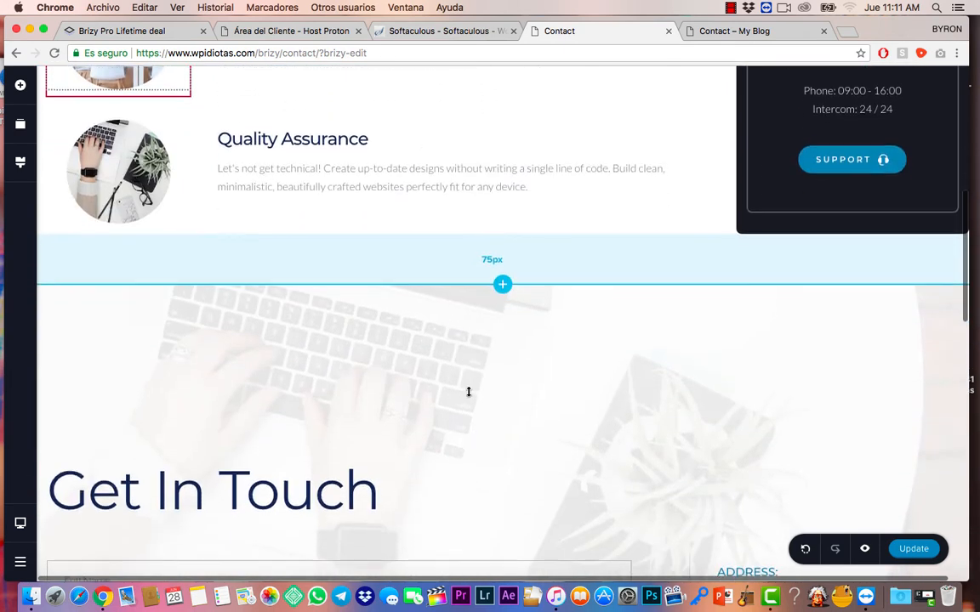
scroll(510, 337, "down", 3)
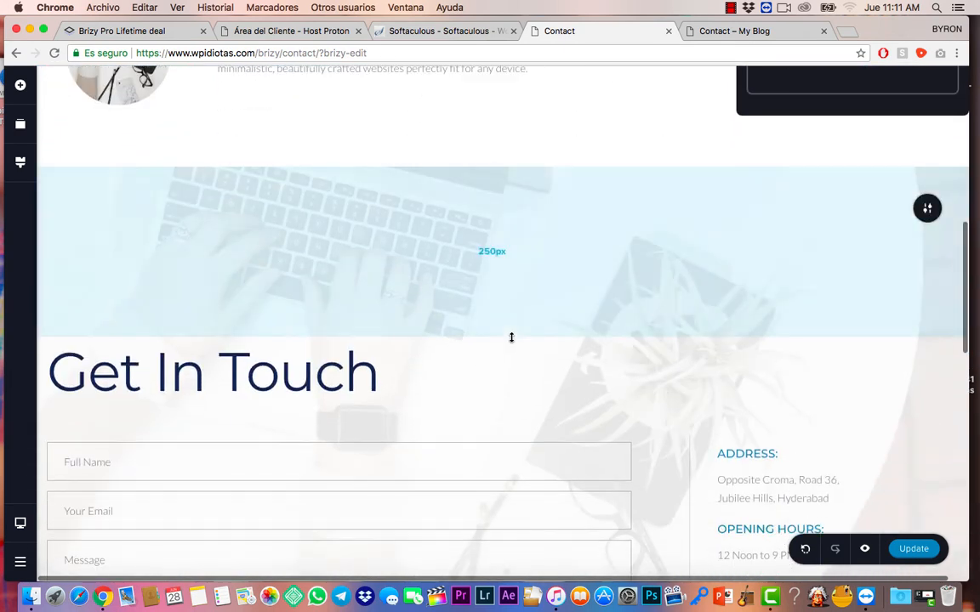
scroll(512, 340, "down", 2)
scroll(510, 314, "up", 3)
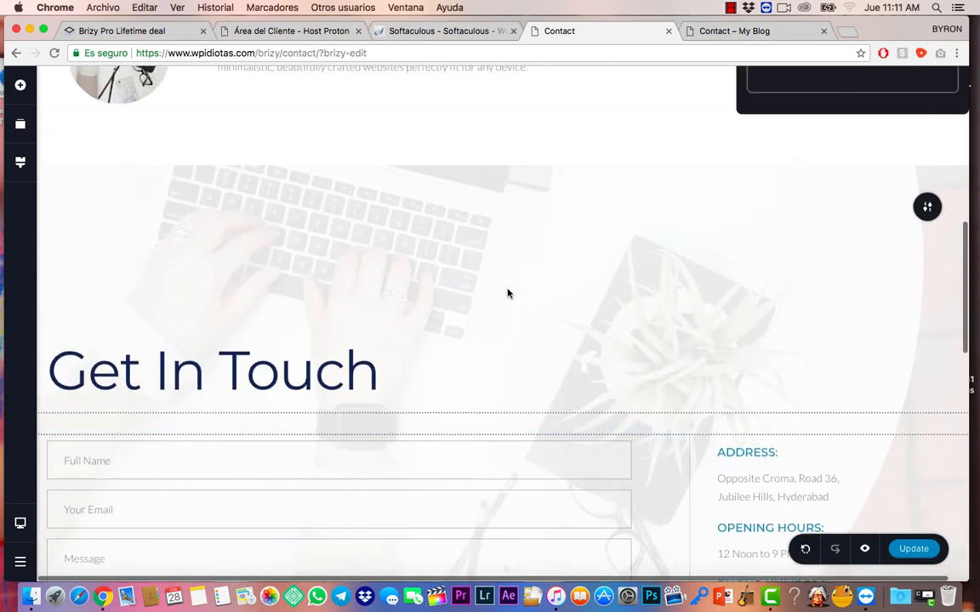
left_click(926, 208)
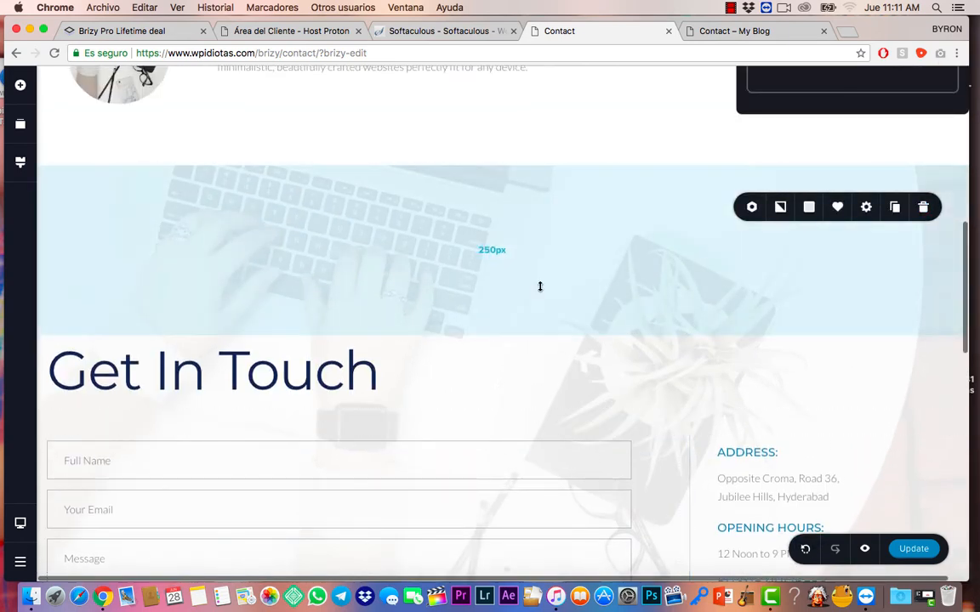
left_click(780, 209)
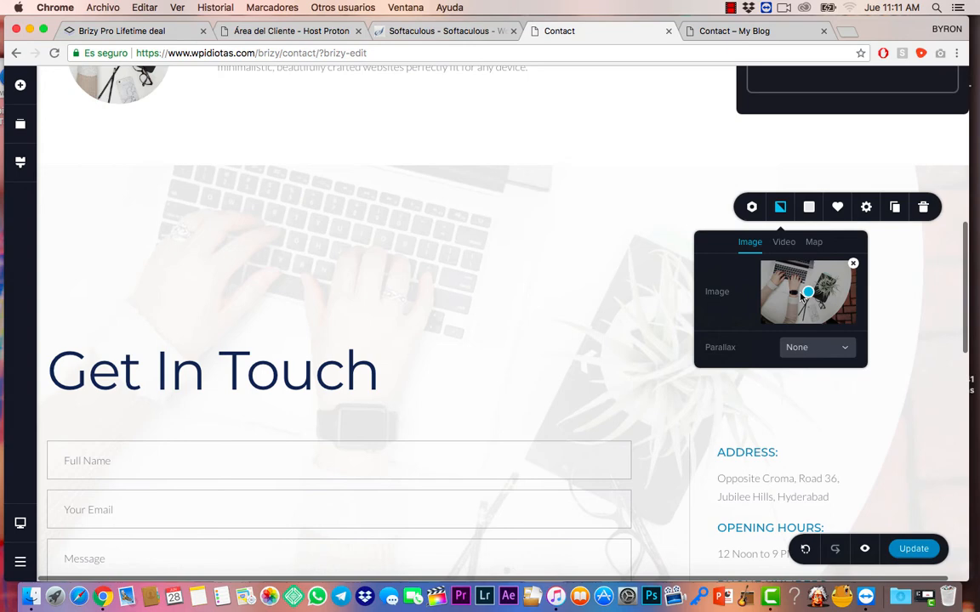
- Try the Animated parallax on the "Get In Touch" block's background image and check its effect while the page moves
left_click(814, 349)
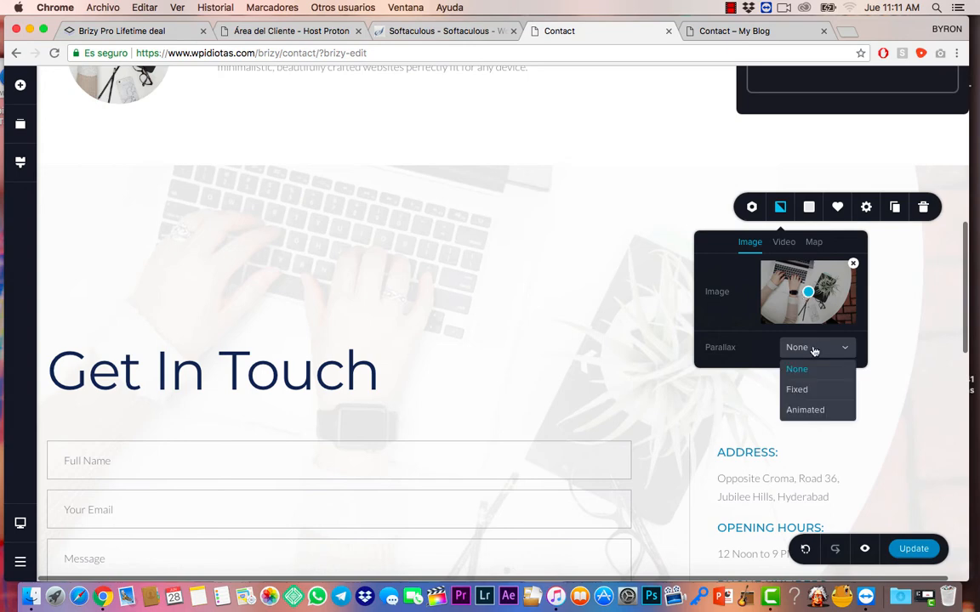
left_click(808, 410)
scroll(605, 391, "down", 2)
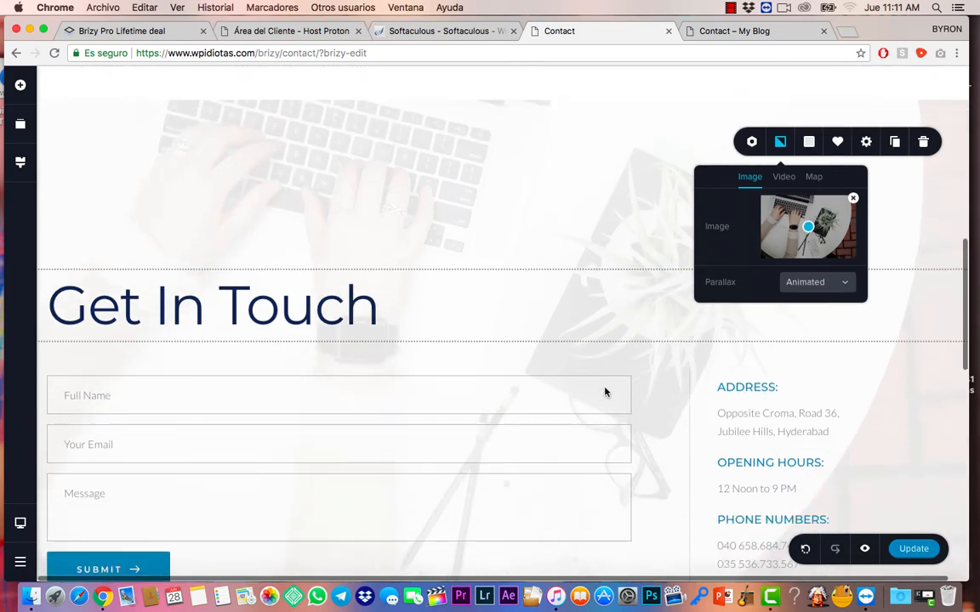
scroll(605, 391, "up", 5)
scroll(605, 391, "down", 3)
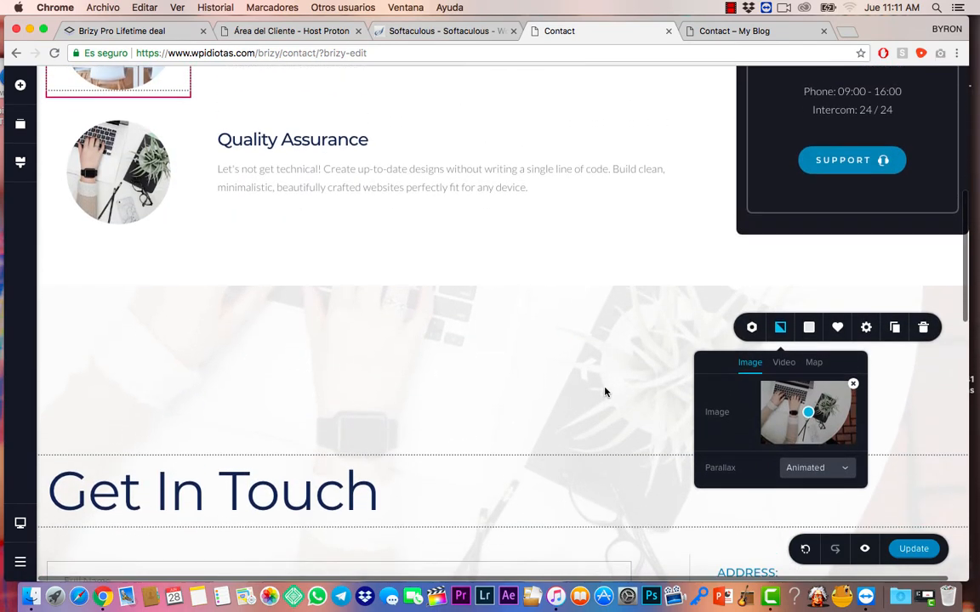
scroll(605, 391, "up", 1)
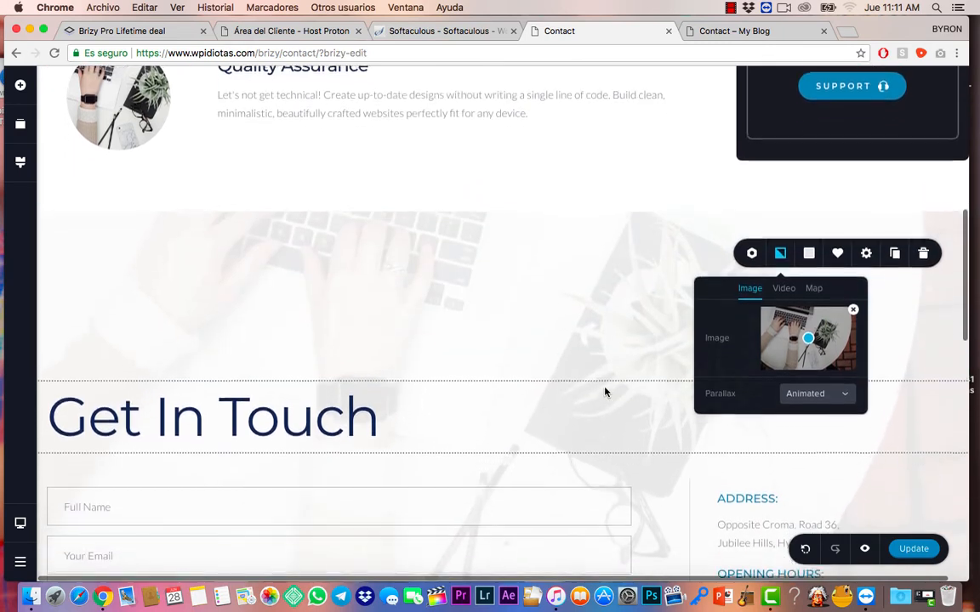
scroll(606, 388, "down", 1)
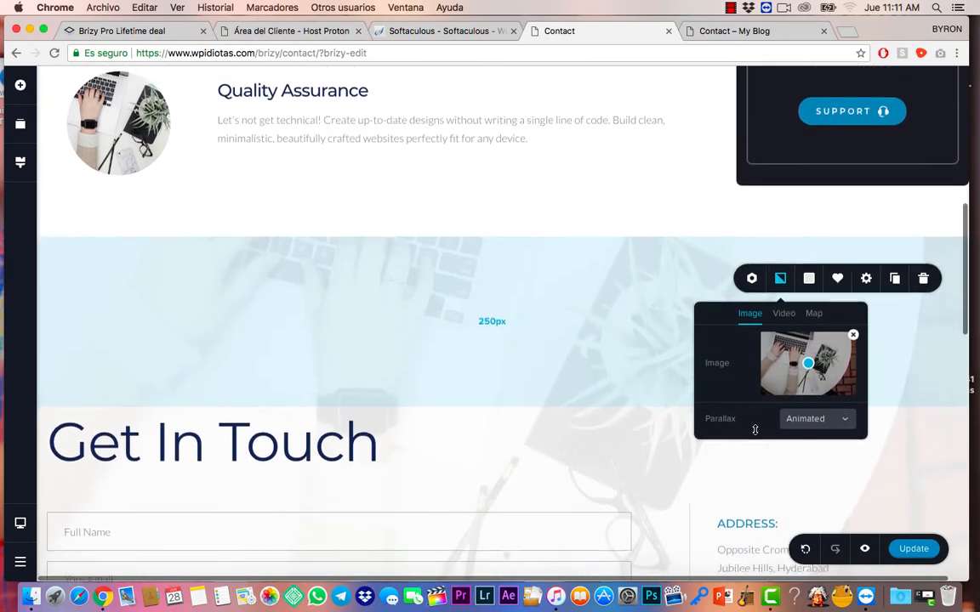
- Set the "Get In Touch" background image's parallax to Fixed and check its effect
left_click(813, 410)
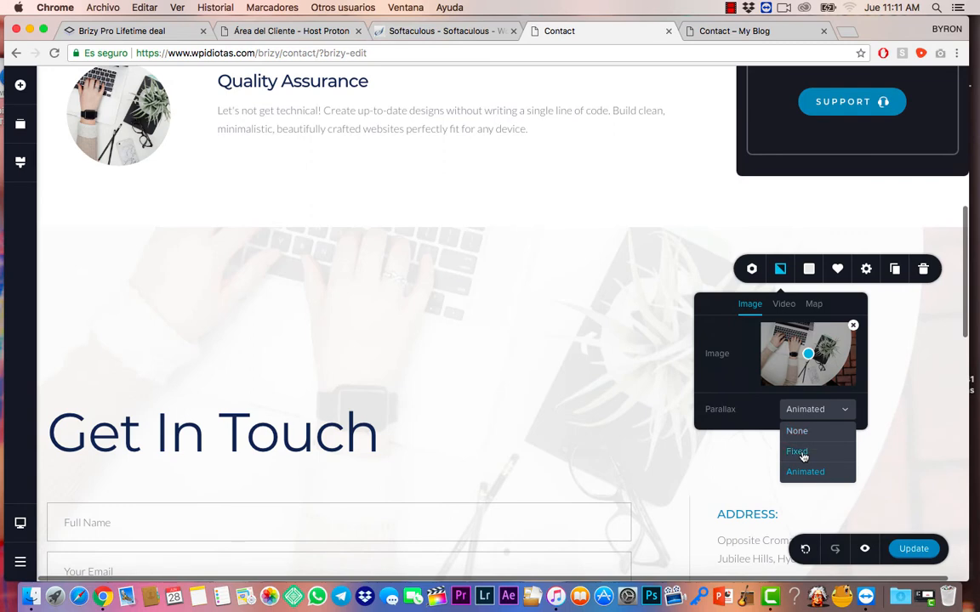
left_click(799, 451)
scroll(584, 411, "down", 2)
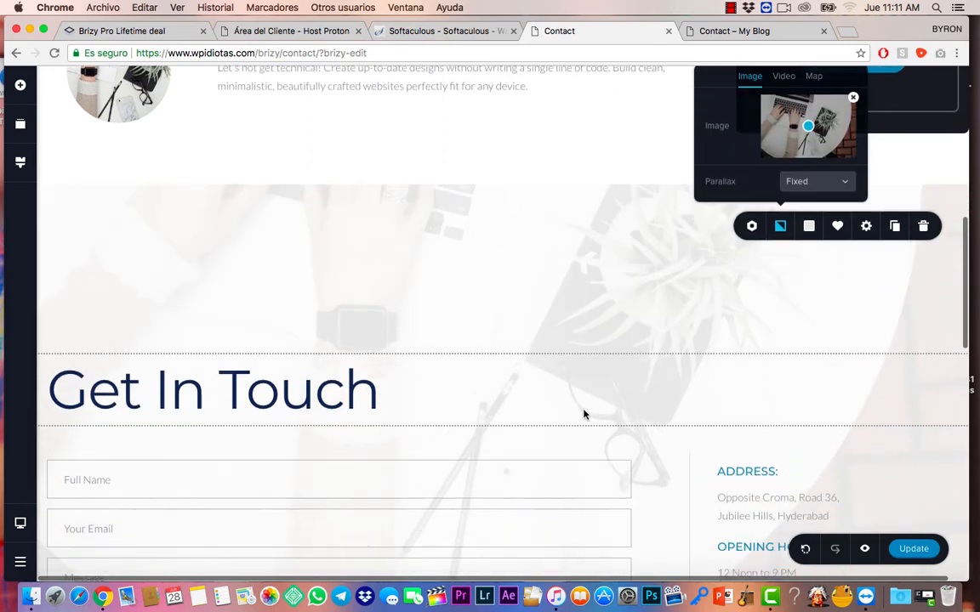
- Set the parallax of the Get In Touch section's background image to None and check how it scrolls
scroll(583, 411, "up", 2)
scroll(590, 388, "down", 2)
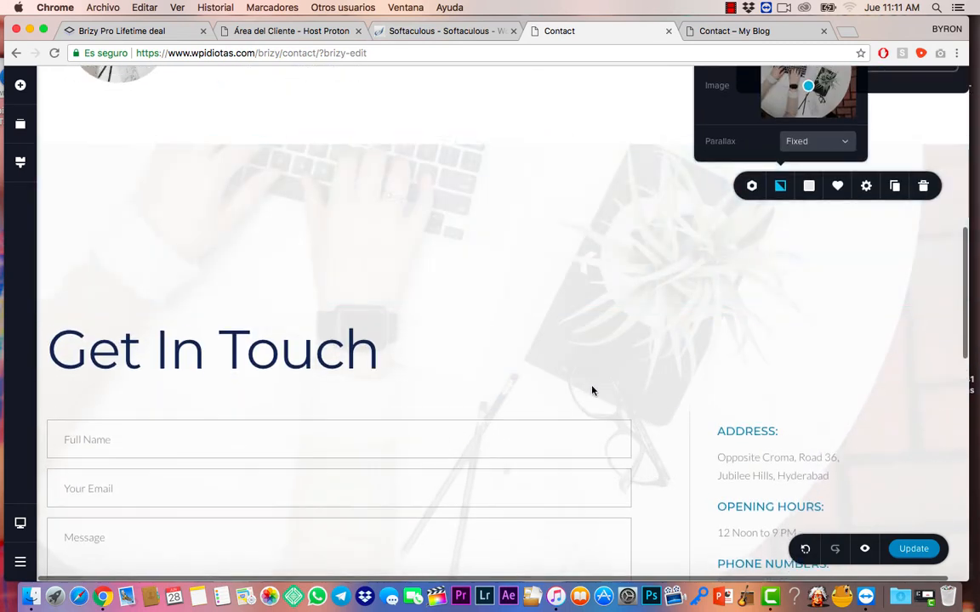
scroll(590, 390, "up", 2)
left_click(837, 239)
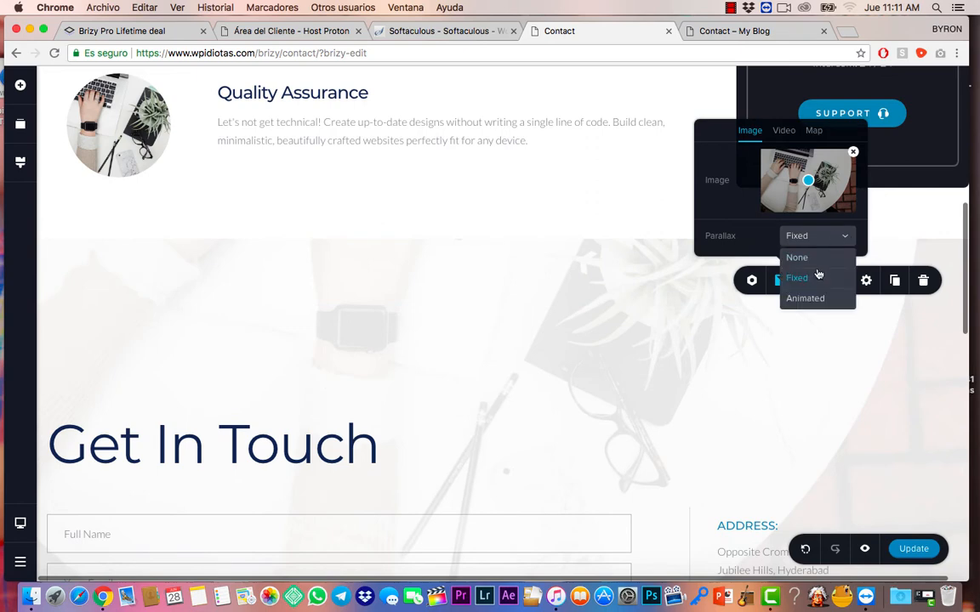
left_click(810, 259)
scroll(637, 381, "down", 2)
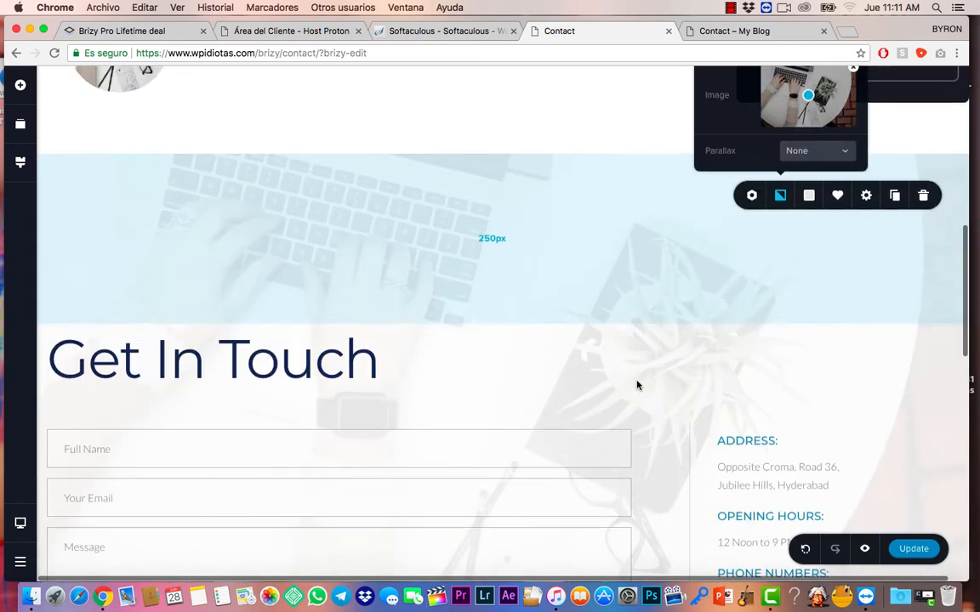
scroll(636, 383, "up", 2)
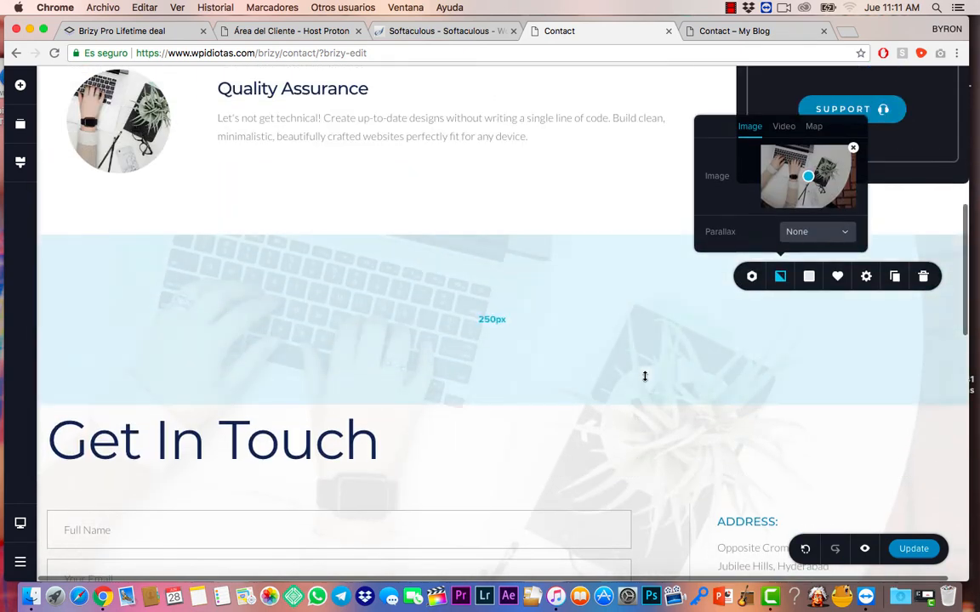
- Try the map and video background types on the Get In Touch section and return to the image background
left_click(784, 127)
left_click(814, 136)
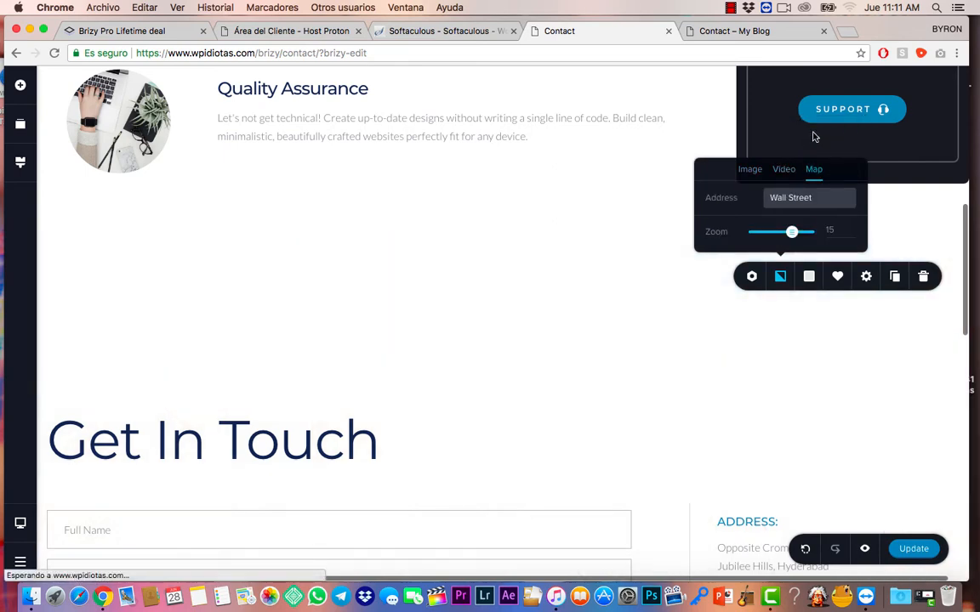
left_click(783, 169)
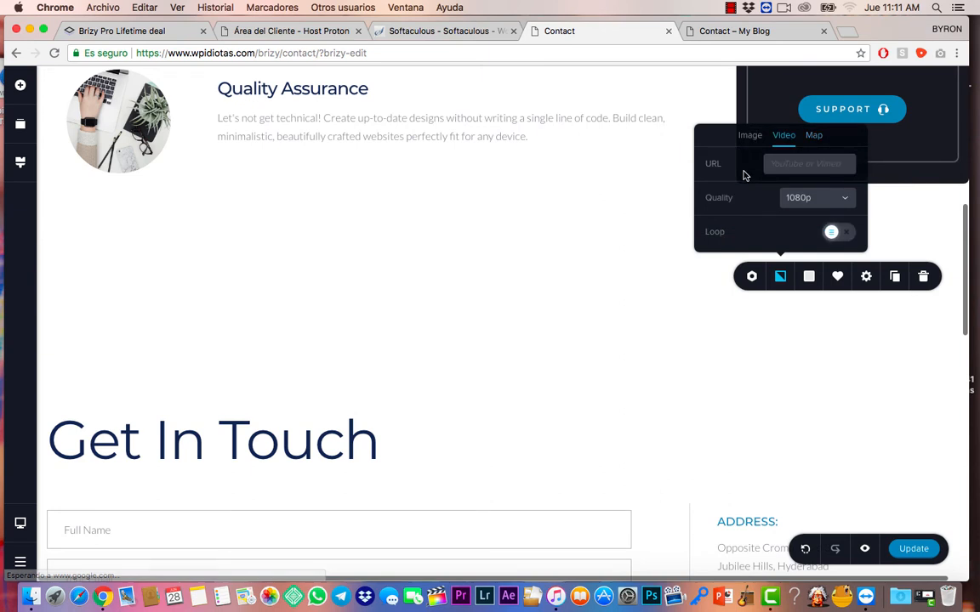
left_click(745, 137)
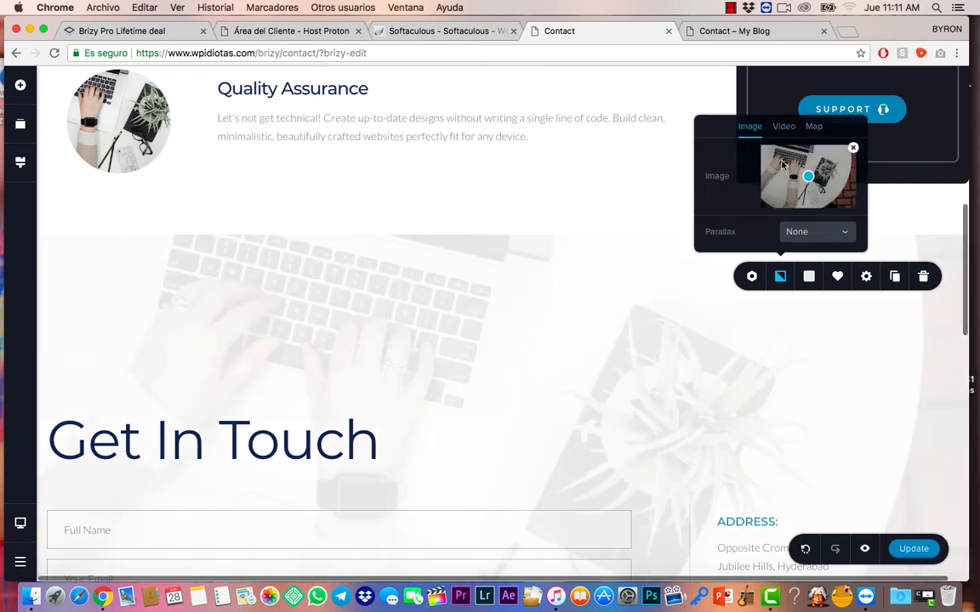
- Shift the focal point of the Get In Touch background image slightly down and to the right of its centre
mouse_move(795, 181)
left_mouse_down()
mouse_move(782, 180)
mouse_move(780, 197)
mouse_move(779, 184)
mouse_move(818, 174)
mouse_move(837, 198)
mouse_move(839, 185)
mouse_move(814, 184)
mouse_move(787, 163)
mouse_move(801, 152)
mouse_move(813, 189)
mouse_move(776, 191)
mouse_move(809, 173)
mouse_move(815, 184)
left_mouse_up()
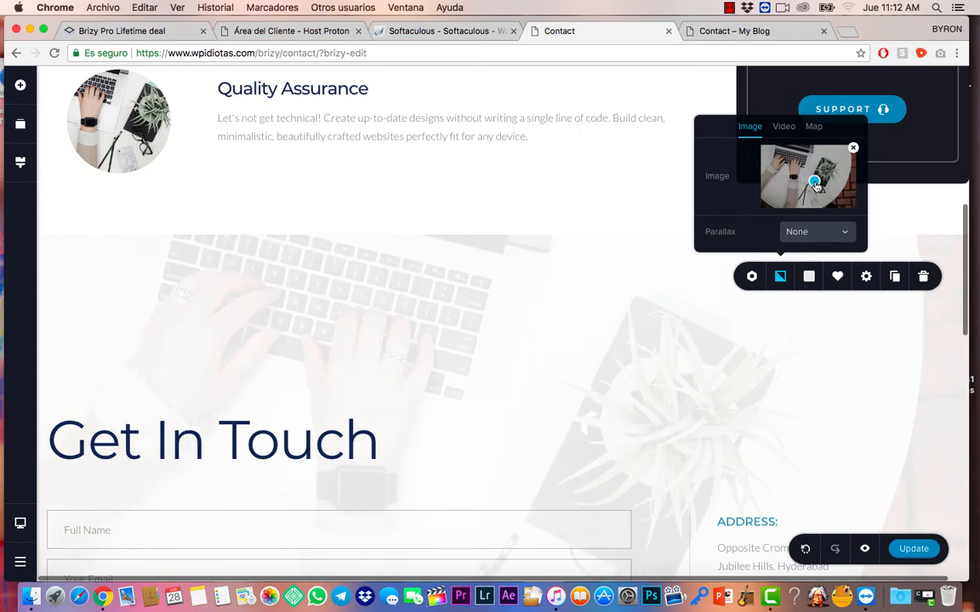
- Center-align the Get In Touch heading
scroll(595, 278, "down", 3)
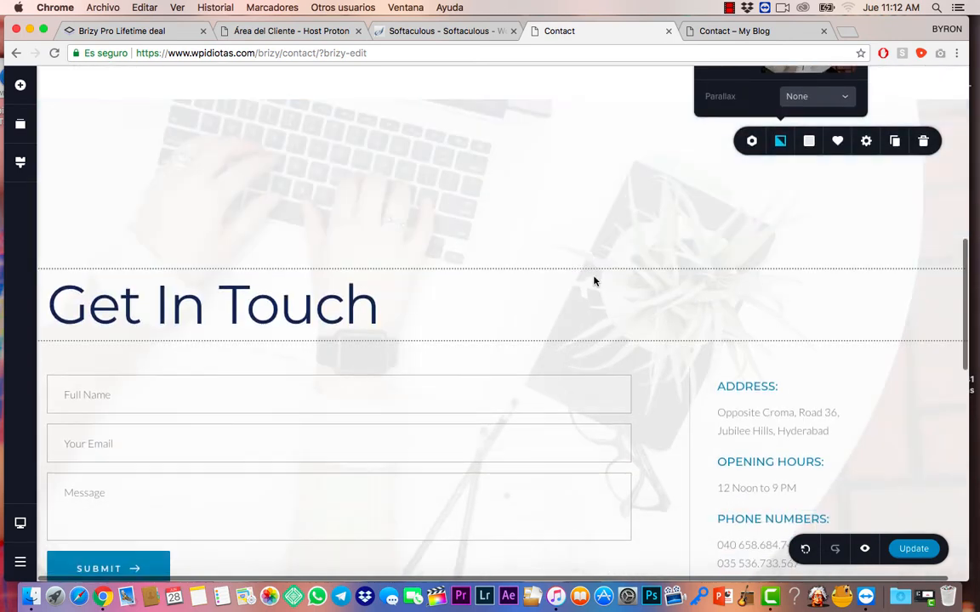
left_click(356, 310)
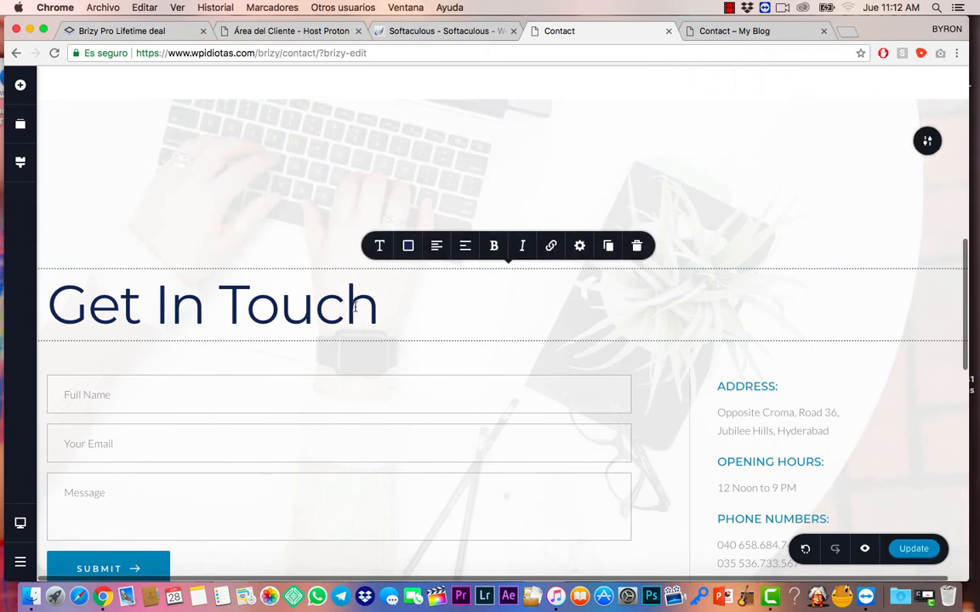
left_click(437, 247)
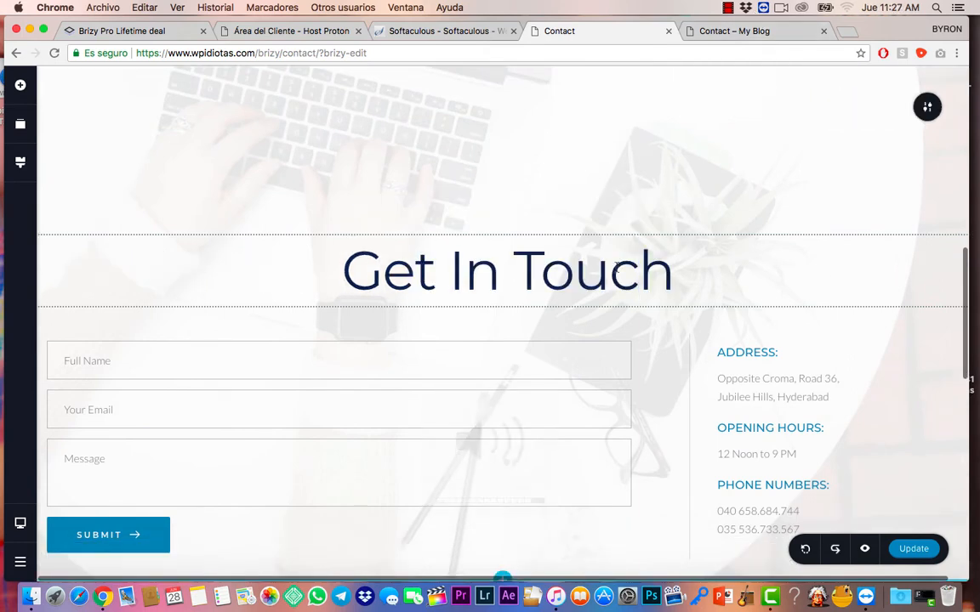
- Change the colour of the whole Get In Touch heading to a bright saturated blue
left_click(612, 269)
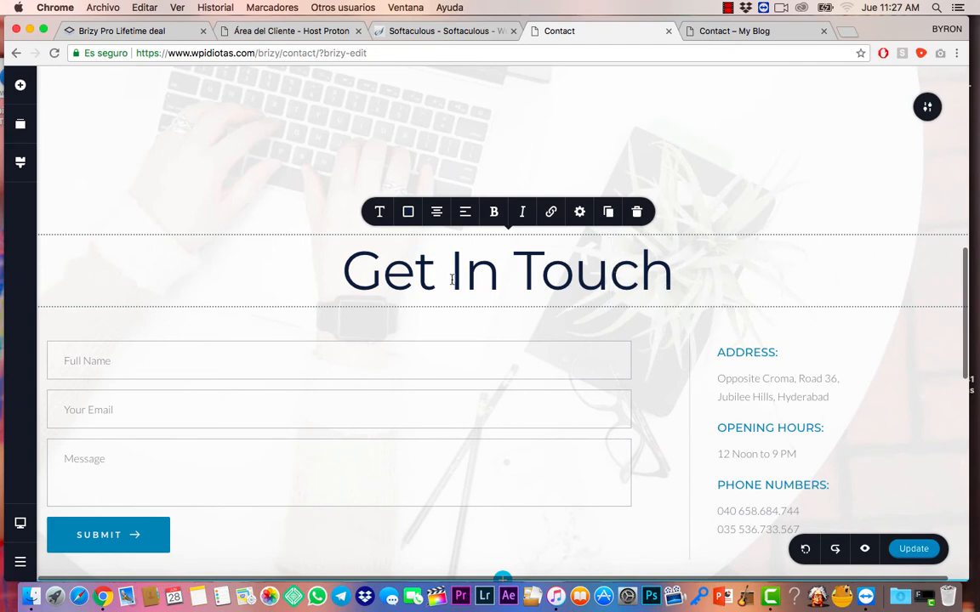
triple_click(541, 282)
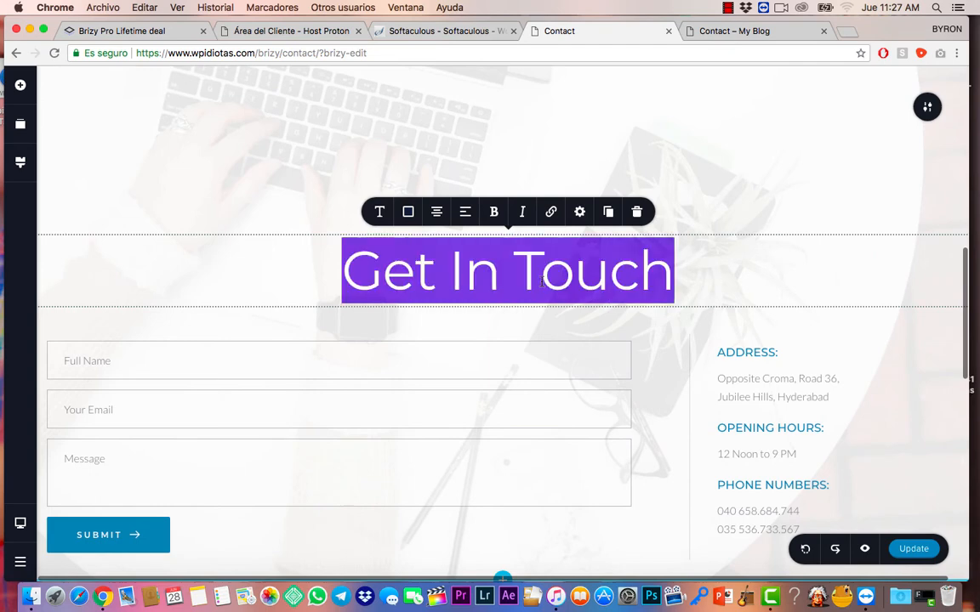
left_click(408, 213)
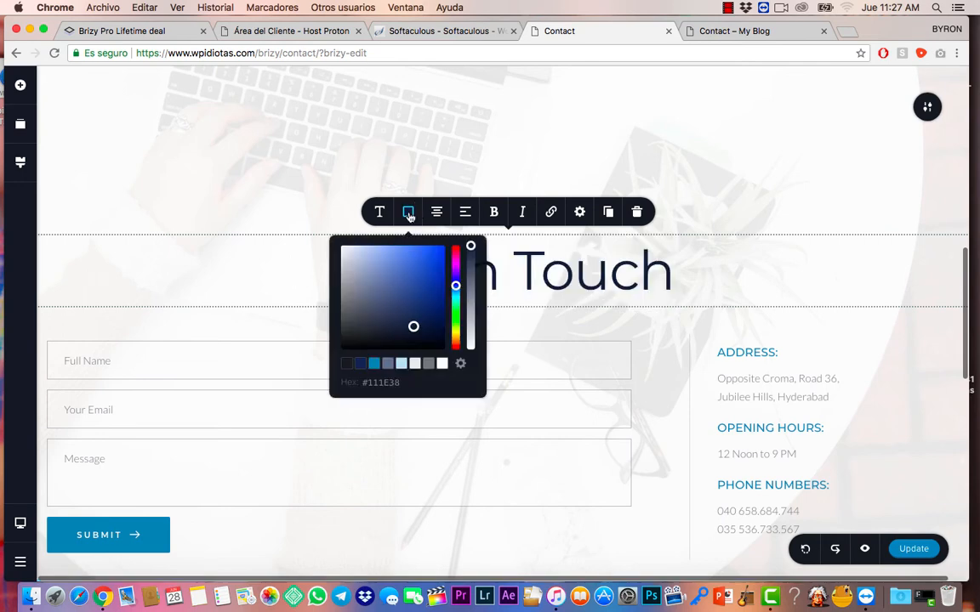
left_click(399, 335)
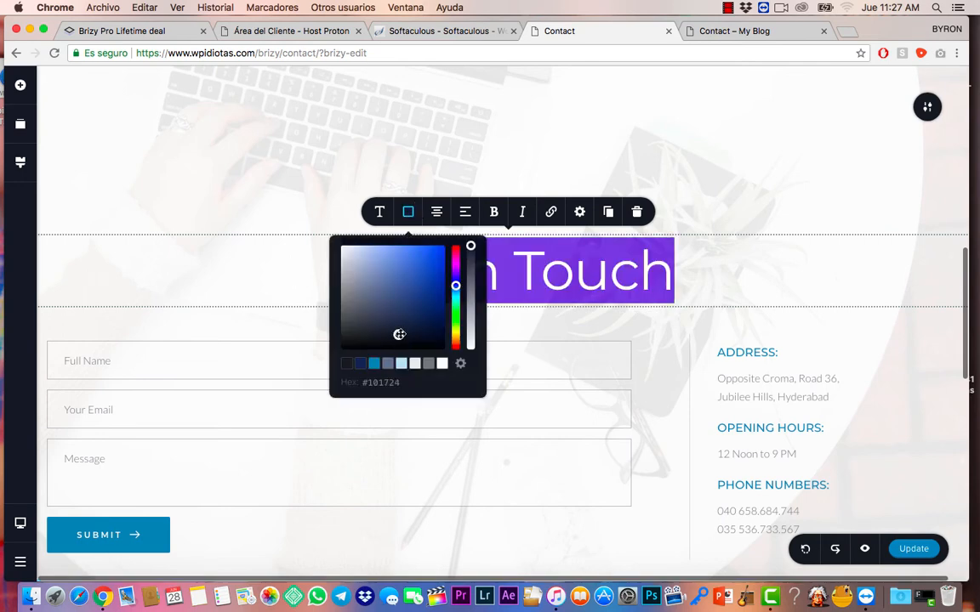
left_click_drag(402, 332, 418, 313)
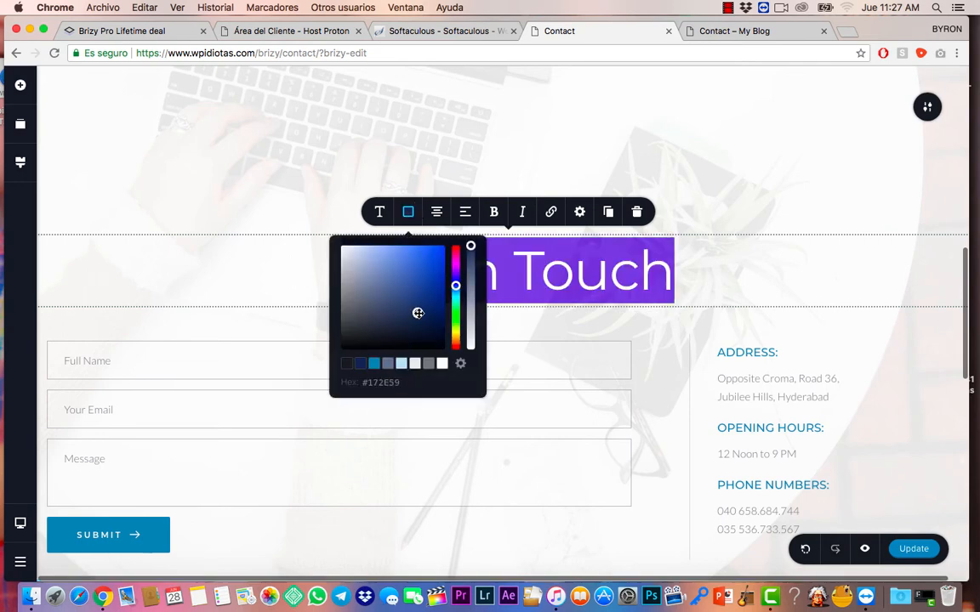
left_click(438, 251)
left_click(722, 258)
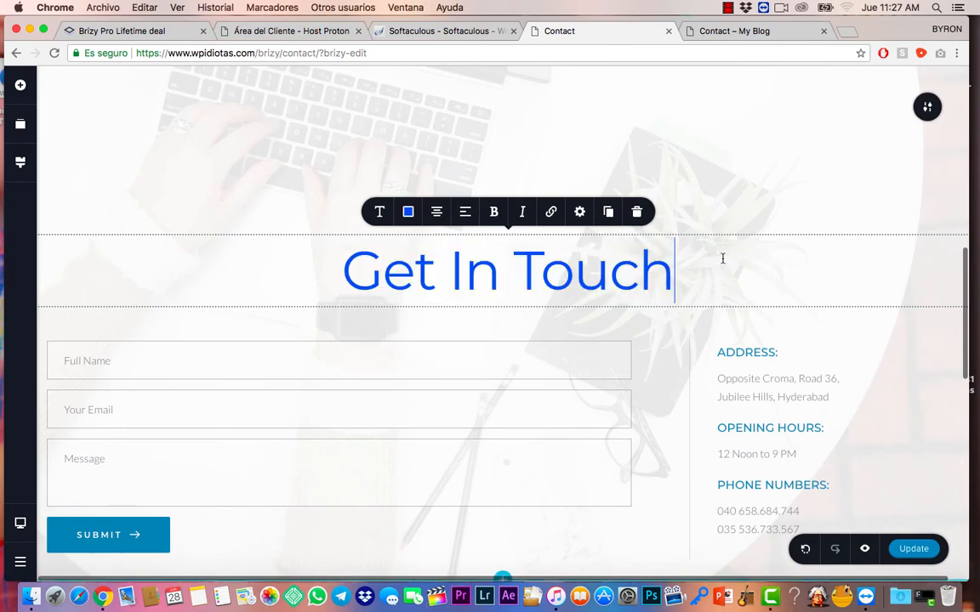
- Link the Get In Touch heading to the social media buttons block as an anchor
triple_click(610, 279)
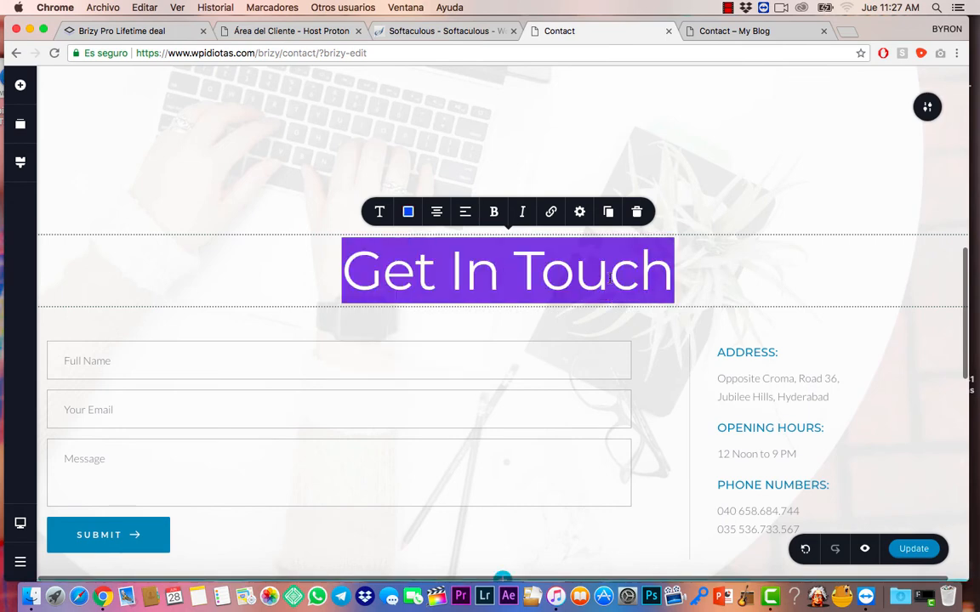
left_click(550, 213)
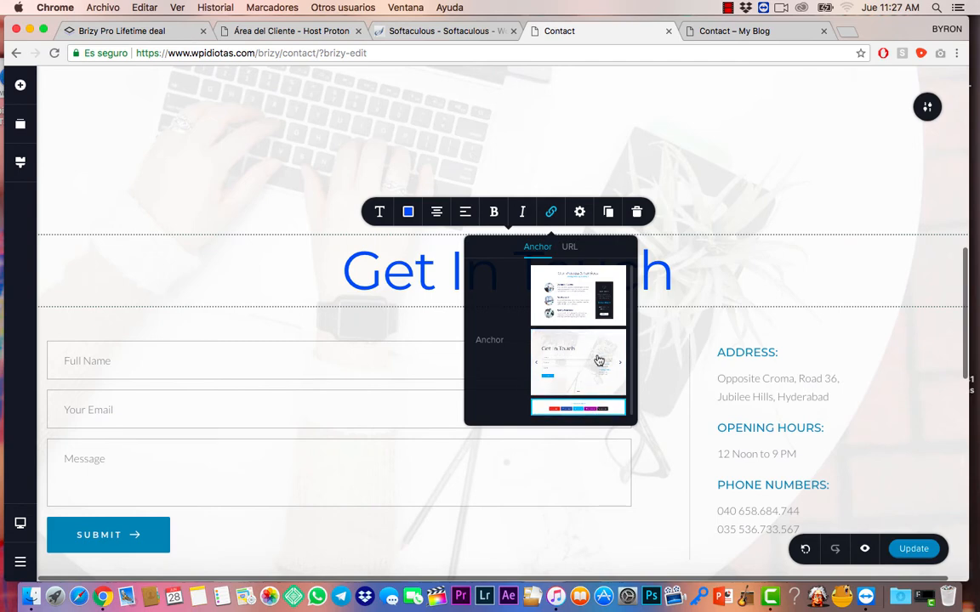
left_click(595, 410)
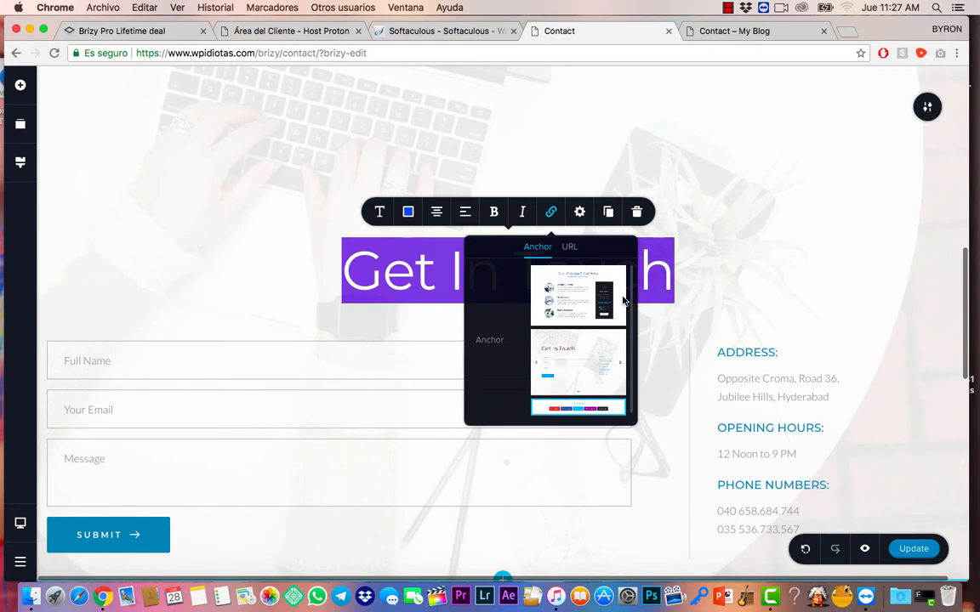
left_click(334, 294)
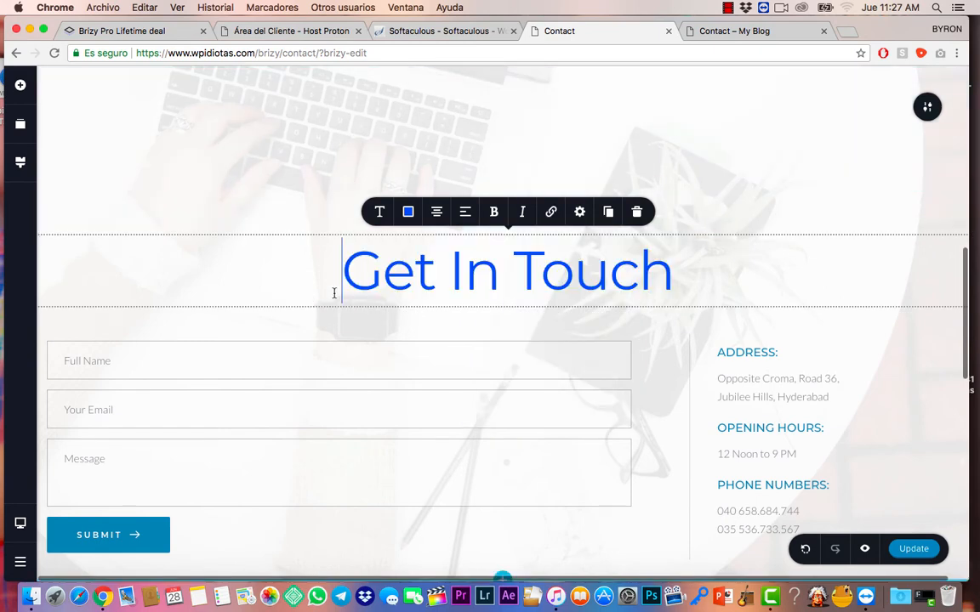
left_click(552, 211)
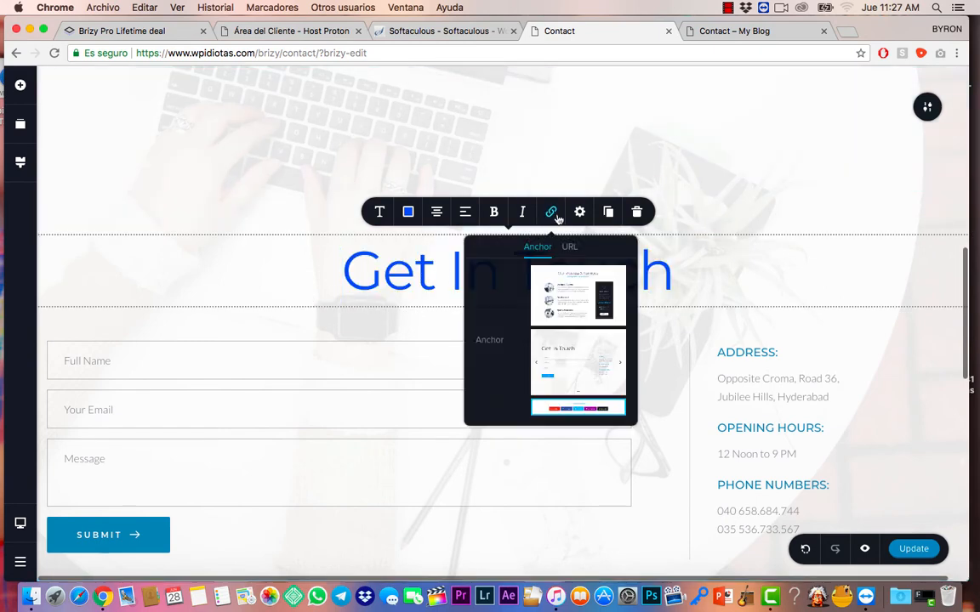
left_click(334, 262)
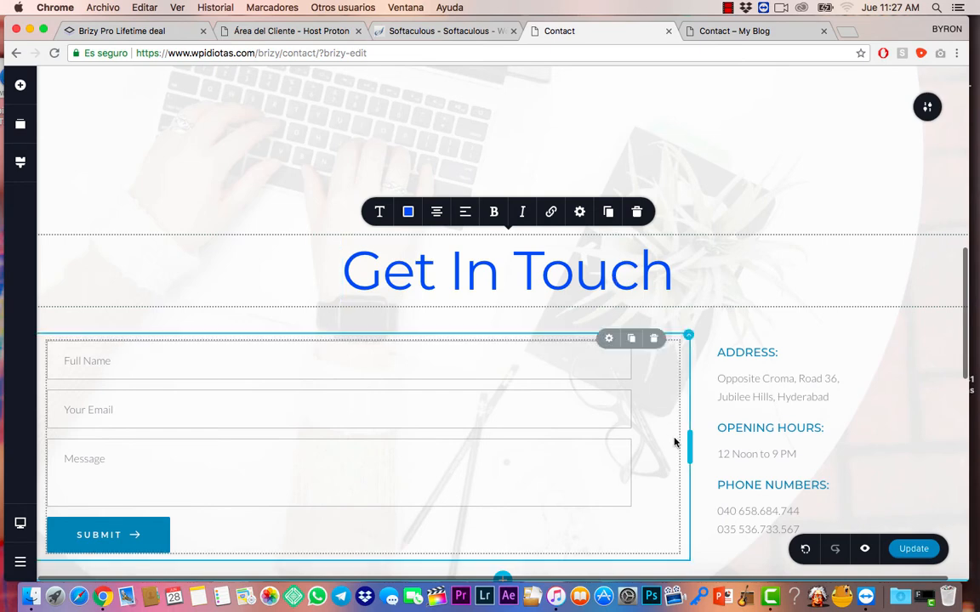
- Open a fresh preview of the contact page and close the old preview tab
scroll(674, 437, "down", 10)
scroll(538, 136, "up", 2)
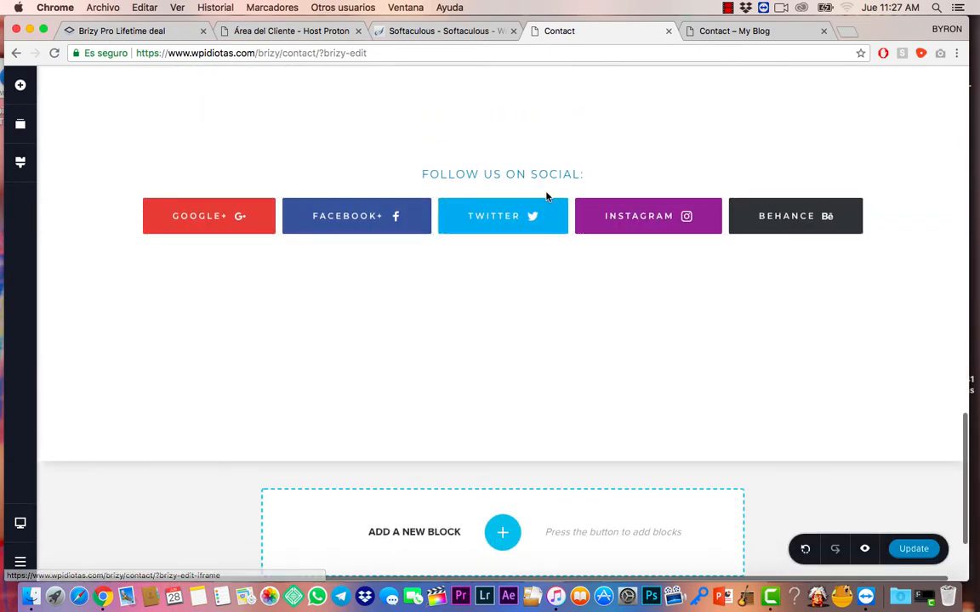
left_click(867, 550)
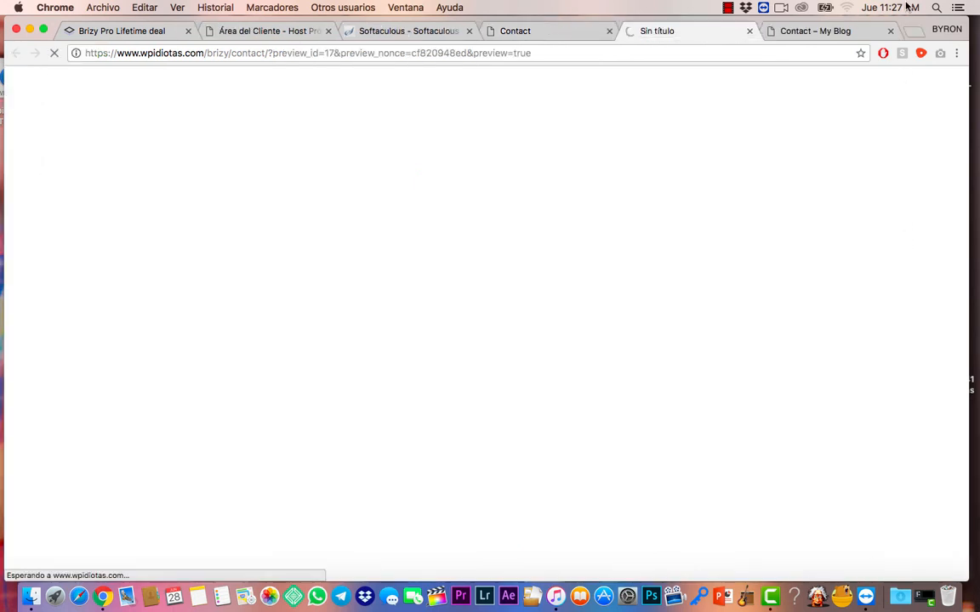
left_click(891, 31)
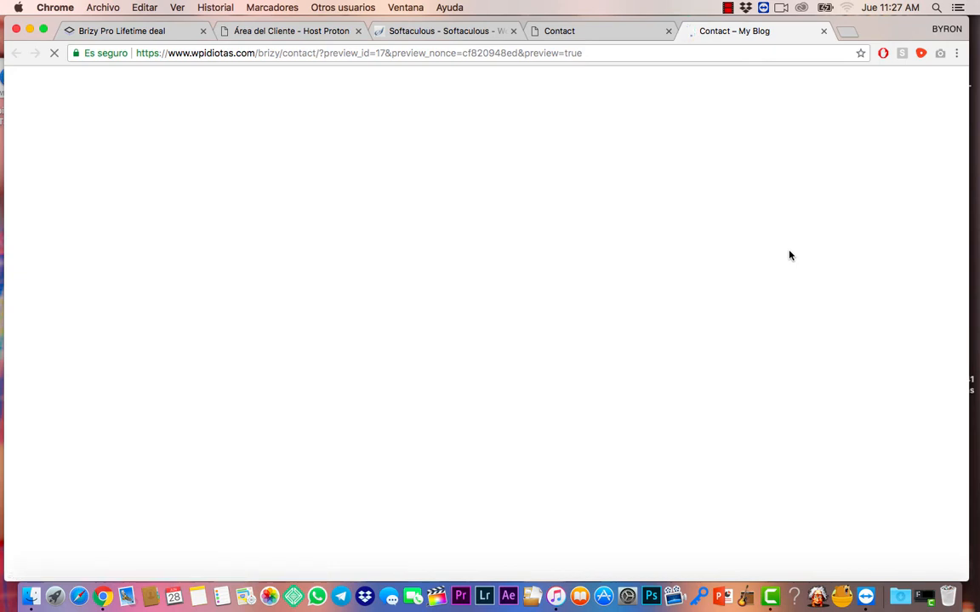
- Examine the previewed page from the opening section through the Get In Touch form to the social buttons
scroll(171, 462, "down", 3)
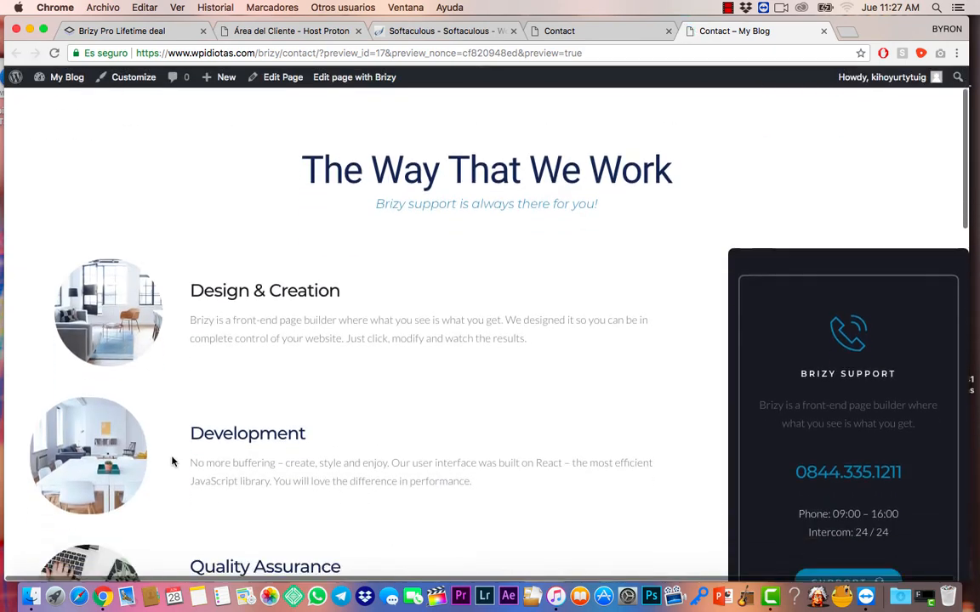
scroll(179, 463, "down", 4)
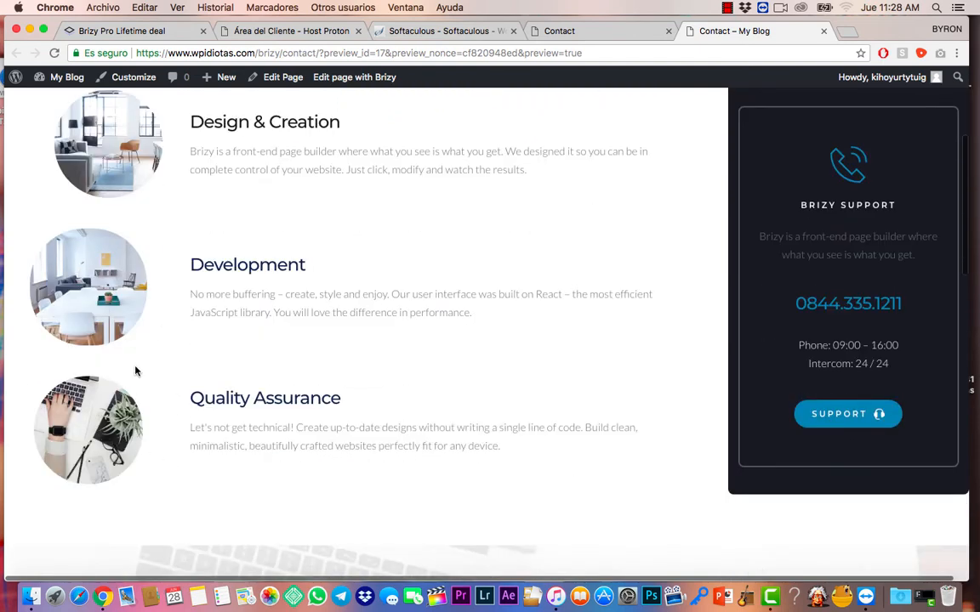
scroll(136, 371, "down", 8)
scroll(586, 394, "down", 3)
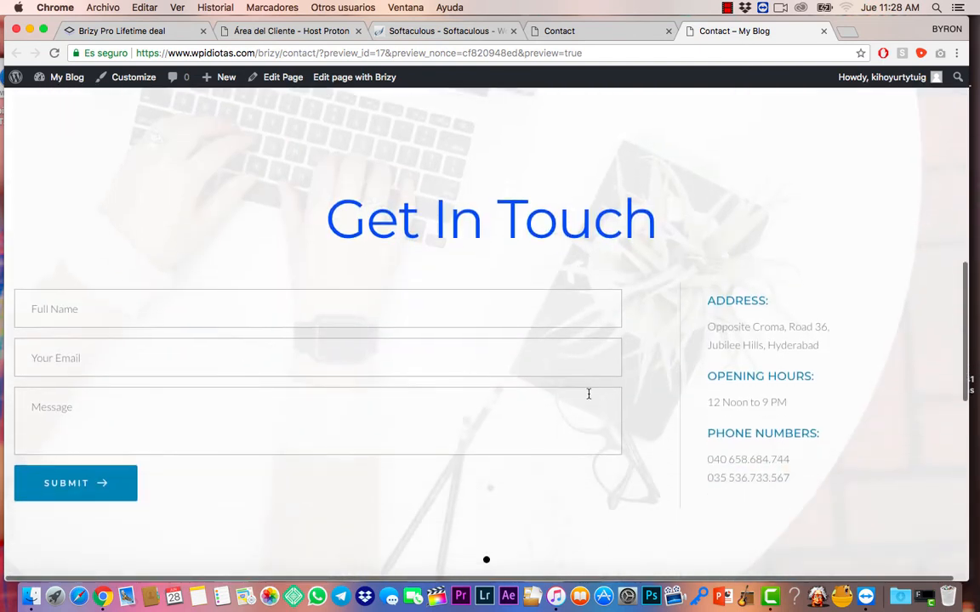
scroll(657, 342, "up", 2)
scroll(657, 342, "down", 5)
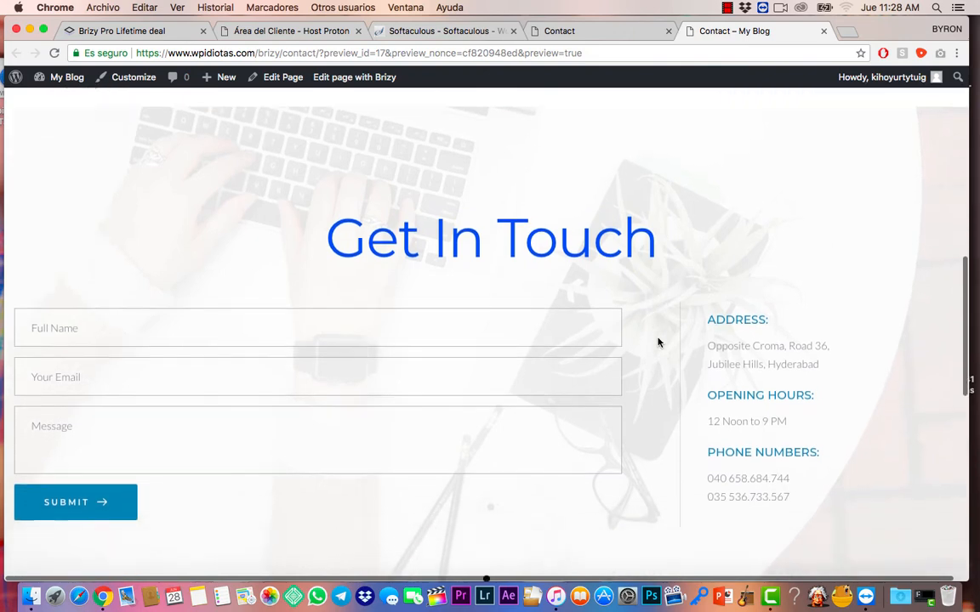
scroll(657, 342, "down", 8)
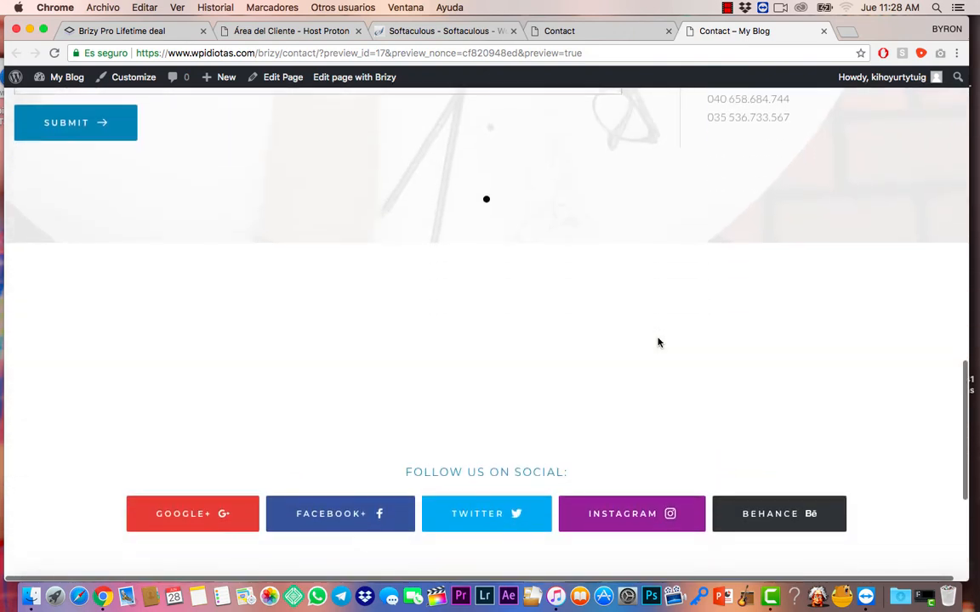
scroll(658, 341, "up", 10)
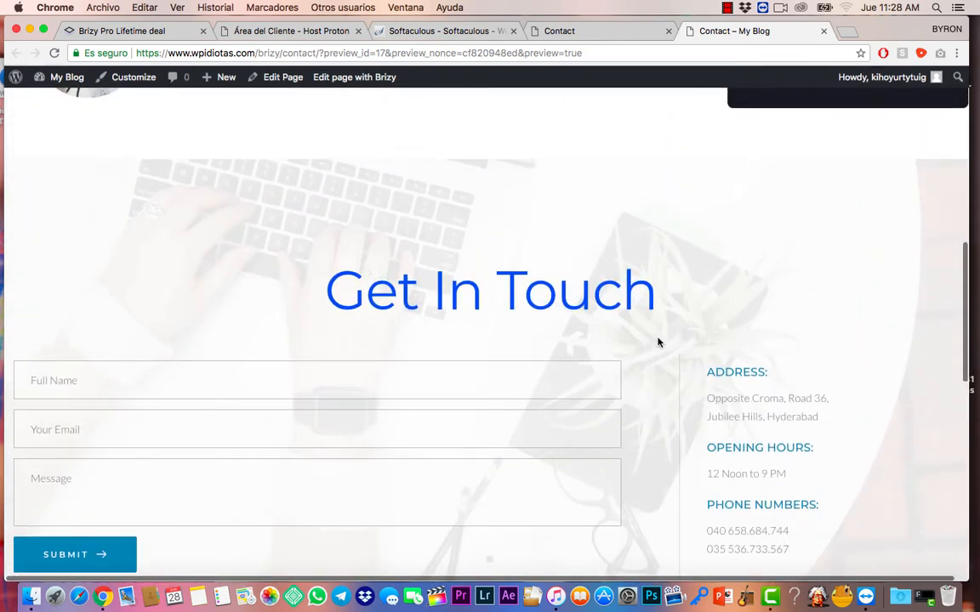
- Test the Get In Touch heading's anchor link twice in the preview, going back up to the form each time
left_click(404, 305)
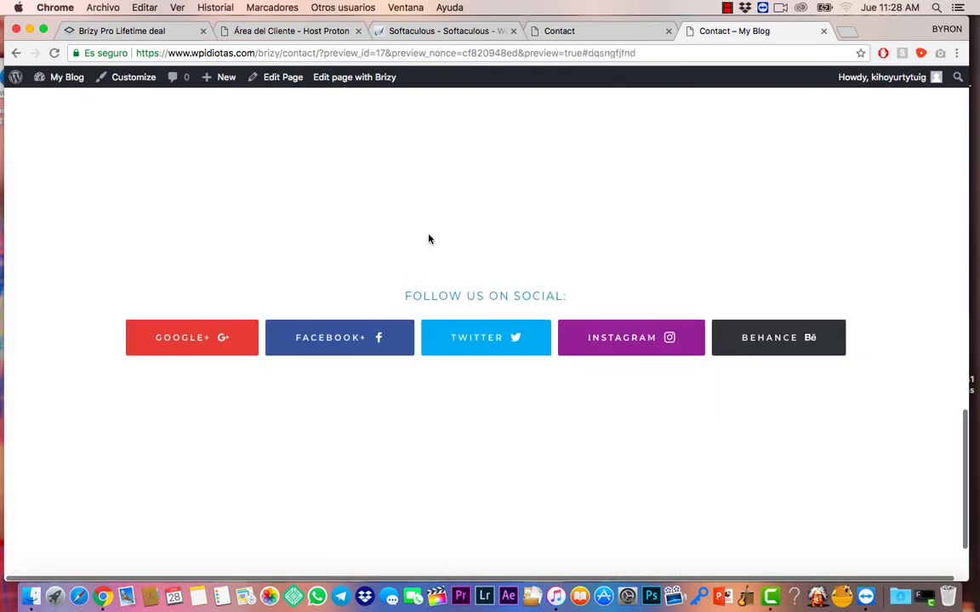
scroll(429, 238, "up", 3)
scroll(428, 238, "up", 5)
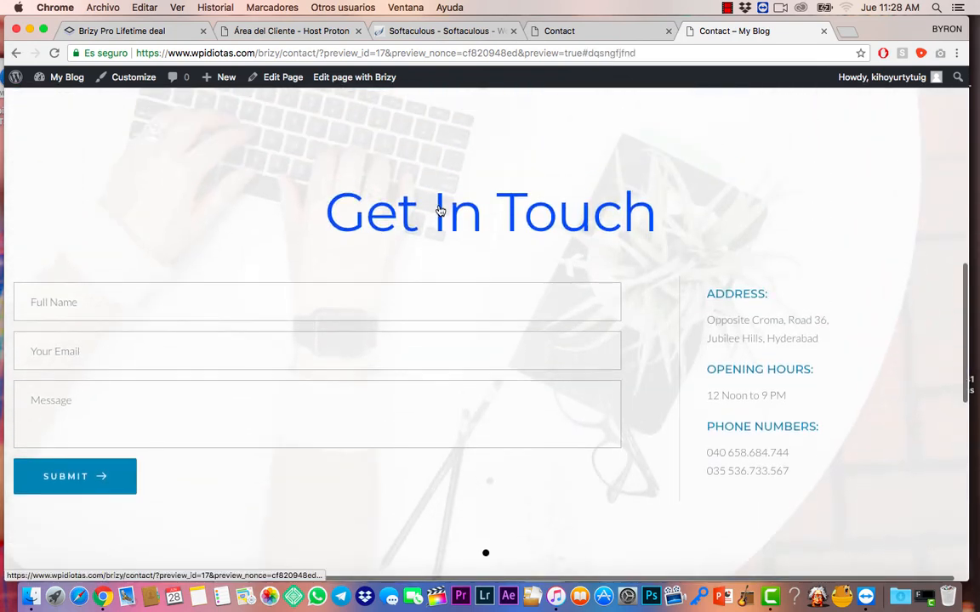
left_click(439, 211)
scroll(455, 267, "up", 10)
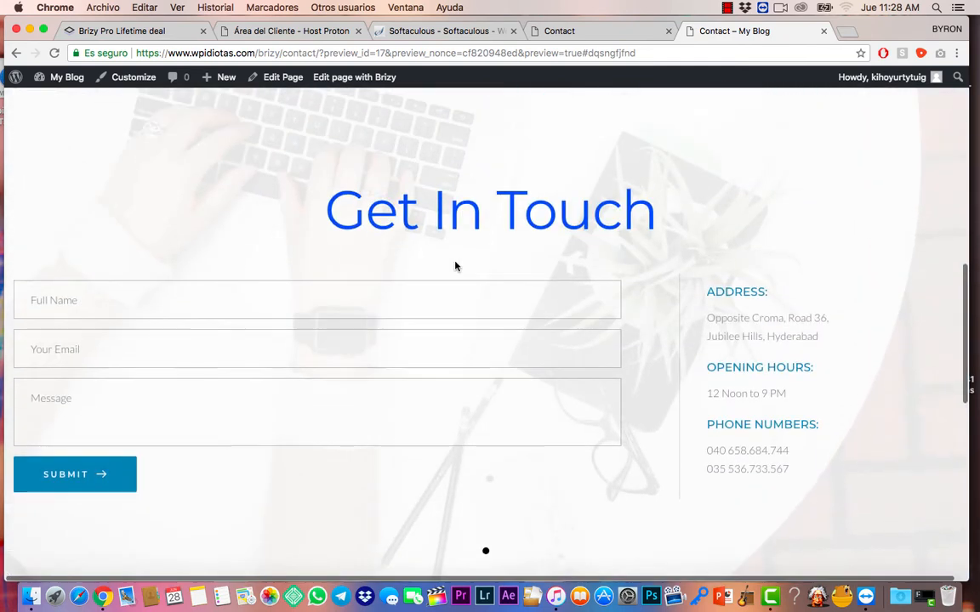
- Return to the page editor and review the Get In Touch heading's URL and Anchor link options
left_click(466, 249)
left_click(584, 36)
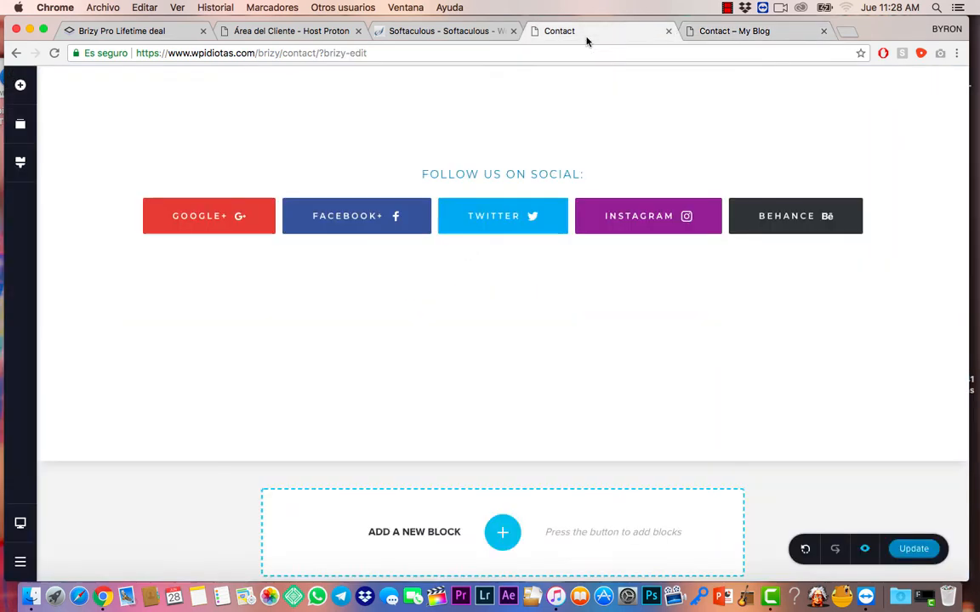
scroll(658, 282, "up", 10)
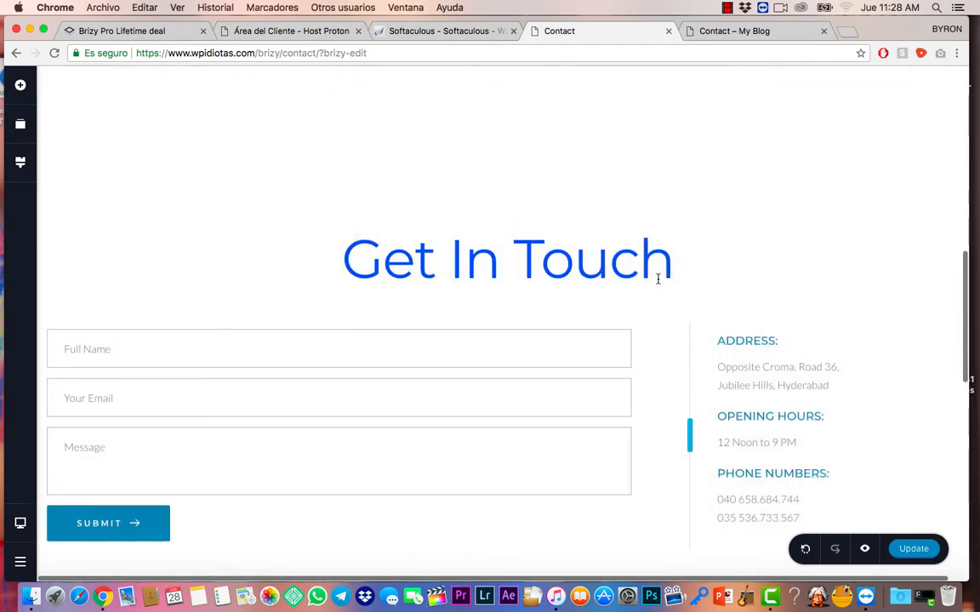
left_click(513, 308)
triple_click(513, 308)
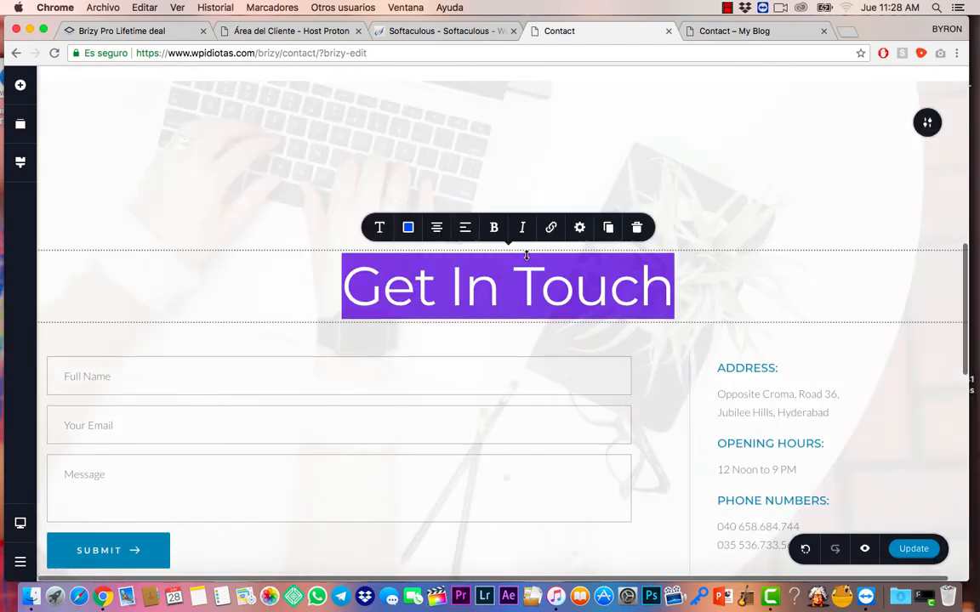
left_click(552, 229)
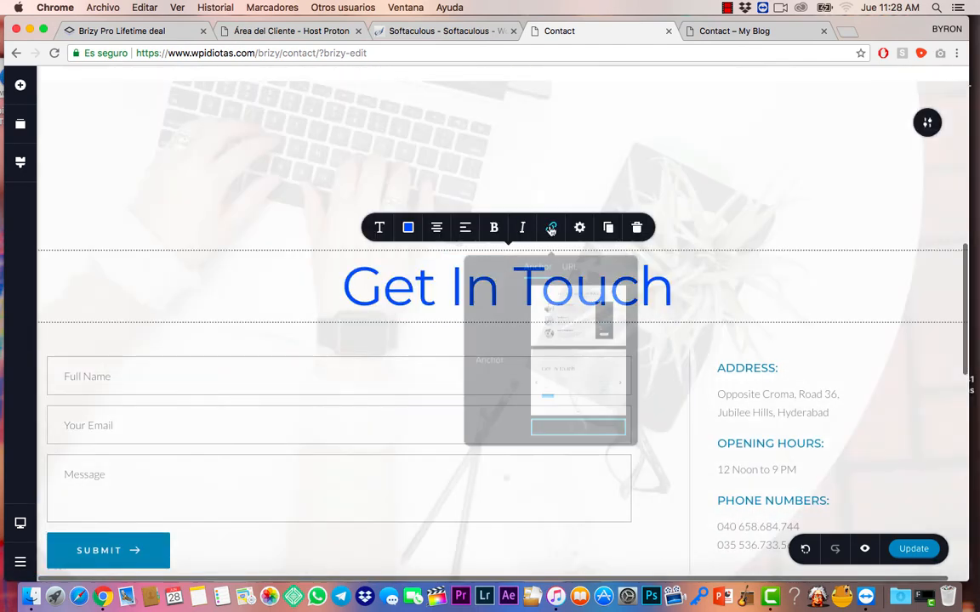
left_click(570, 266)
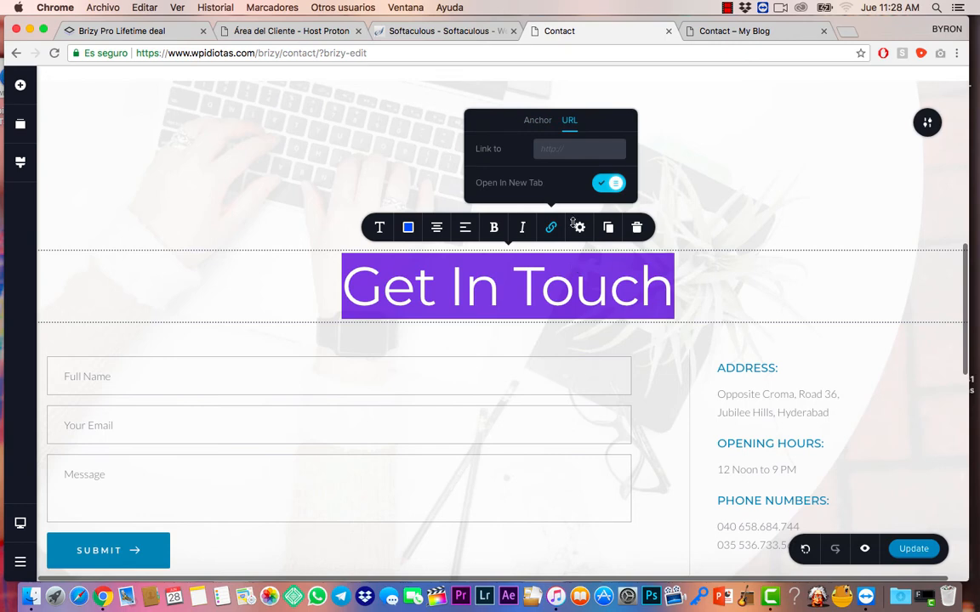
left_click(540, 126)
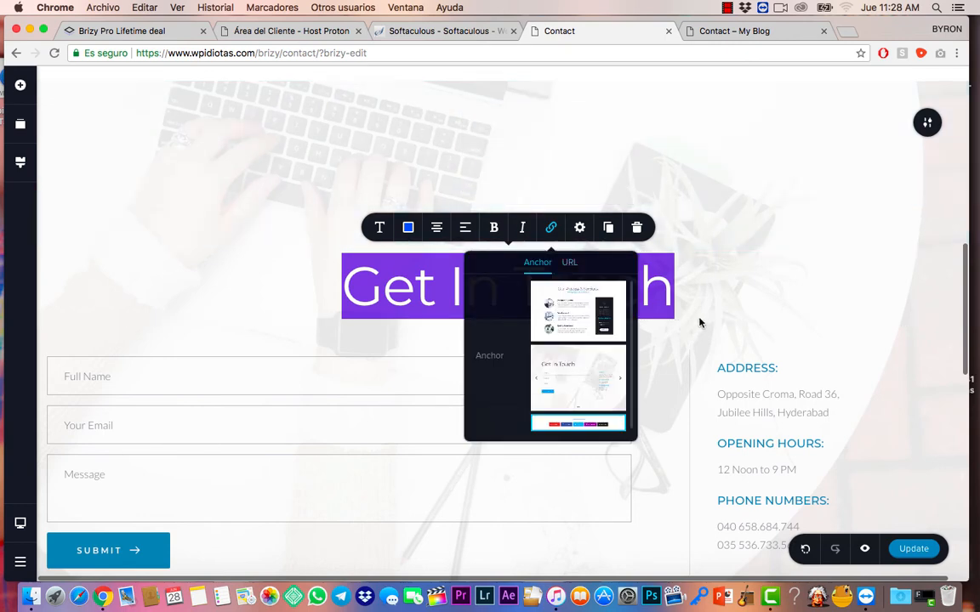
left_click(702, 322)
- Set the Get In Touch block's background image parallax to Animated
scroll(699, 318, "up", 3)
scroll(699, 318, "up", 3)
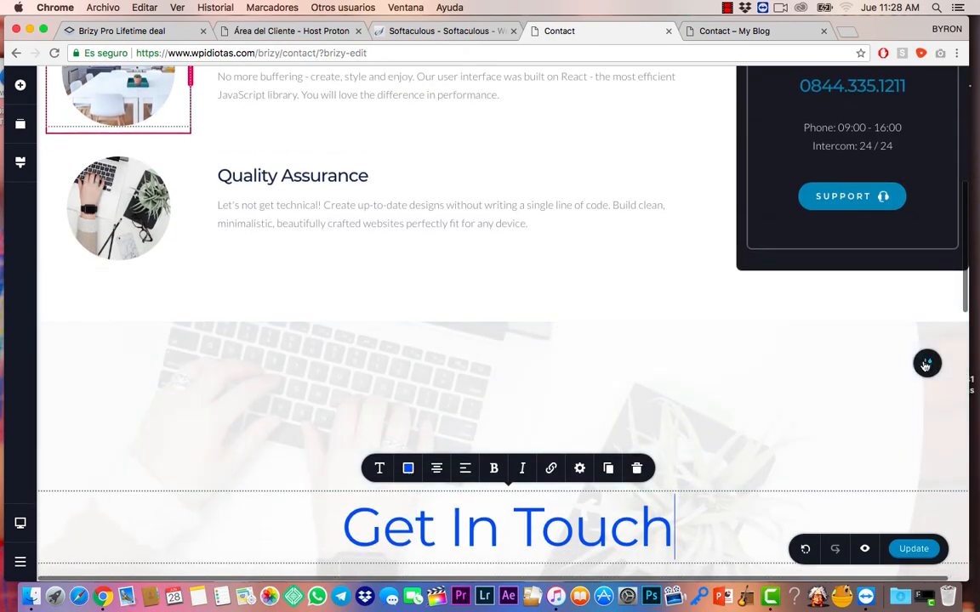
left_click(927, 363)
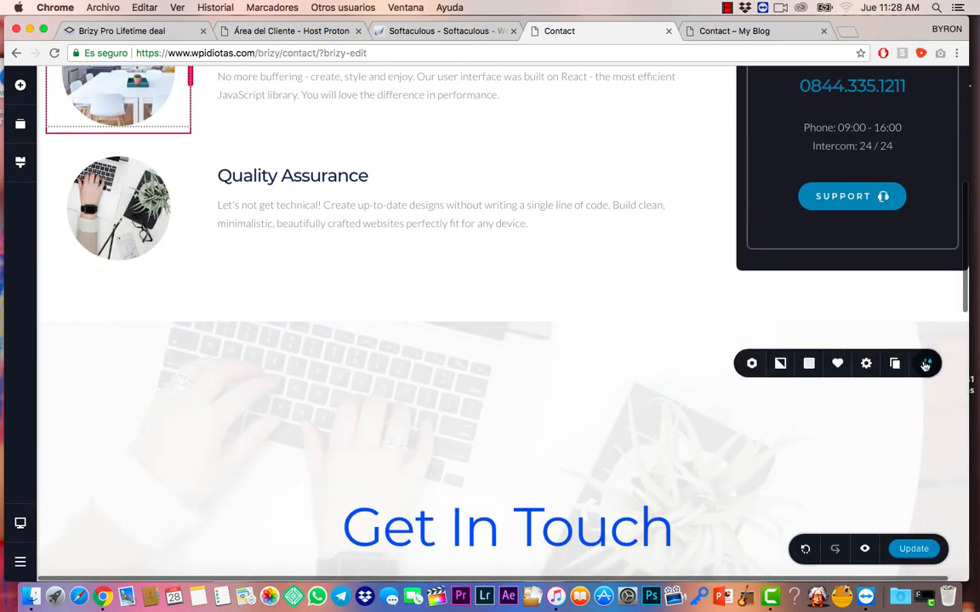
left_click(865, 364)
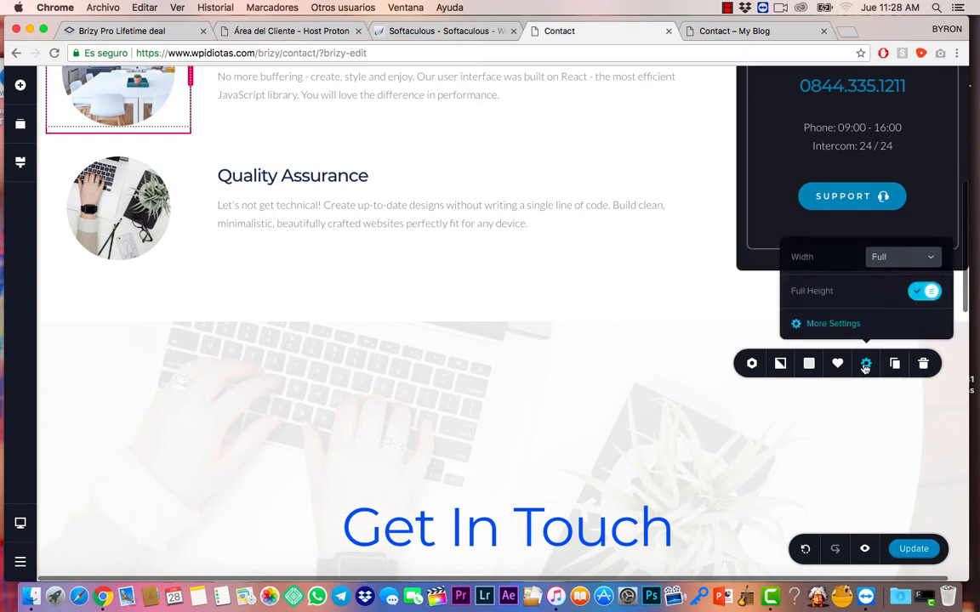
left_click(753, 364)
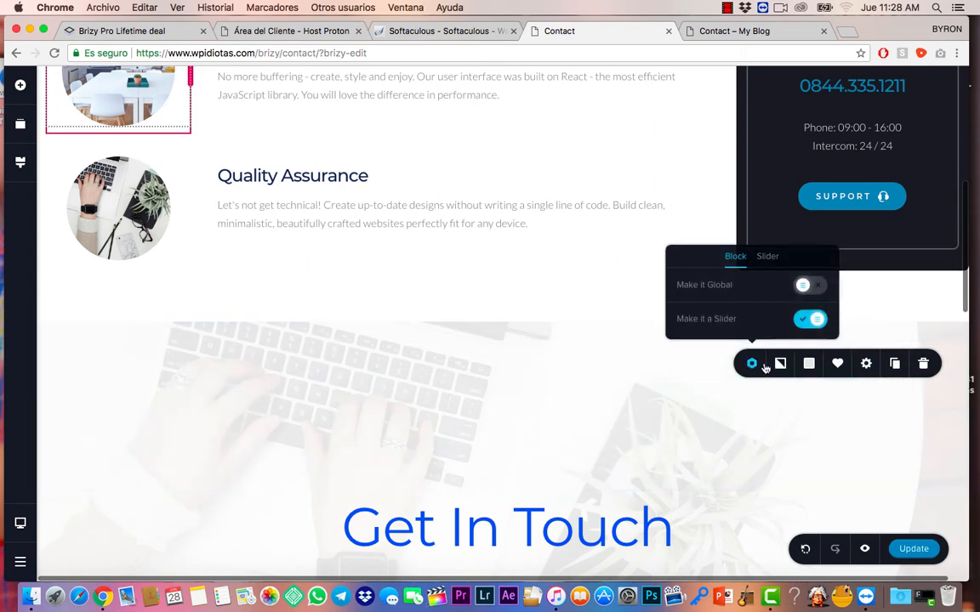
left_click(779, 364)
left_click(822, 323)
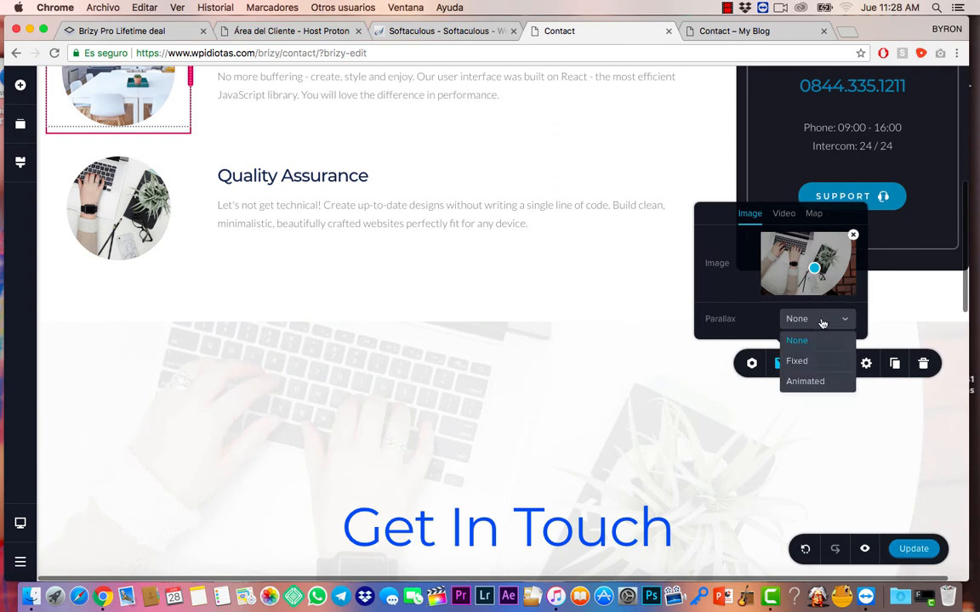
left_click(806, 382)
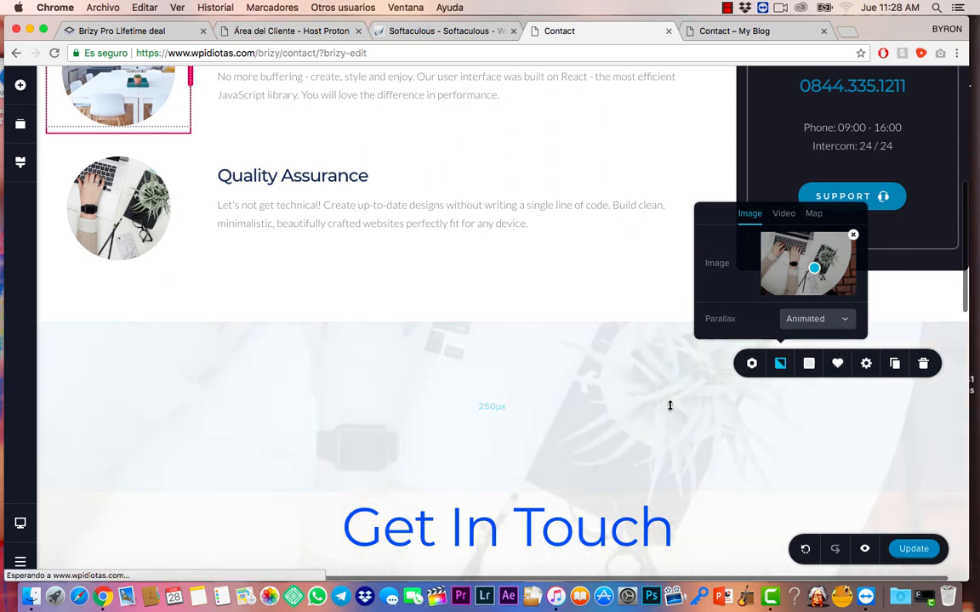
scroll(669, 406, "down", 2)
scroll(669, 404, "up", 3)
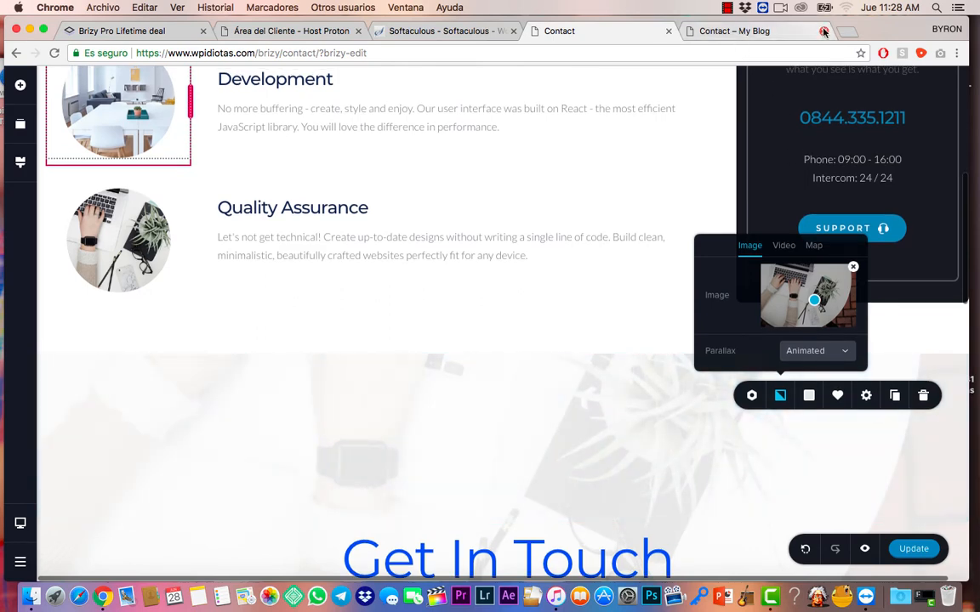
- Replace the old preview tab with a fresh preview and check the Get In Touch section's parallax background and heading link
left_click(865, 549)
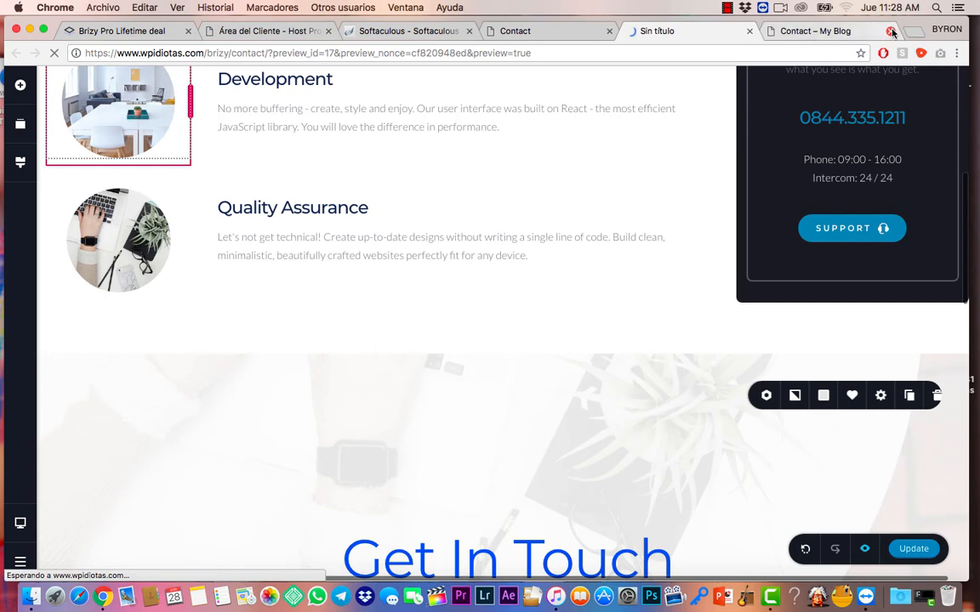
left_click(891, 32)
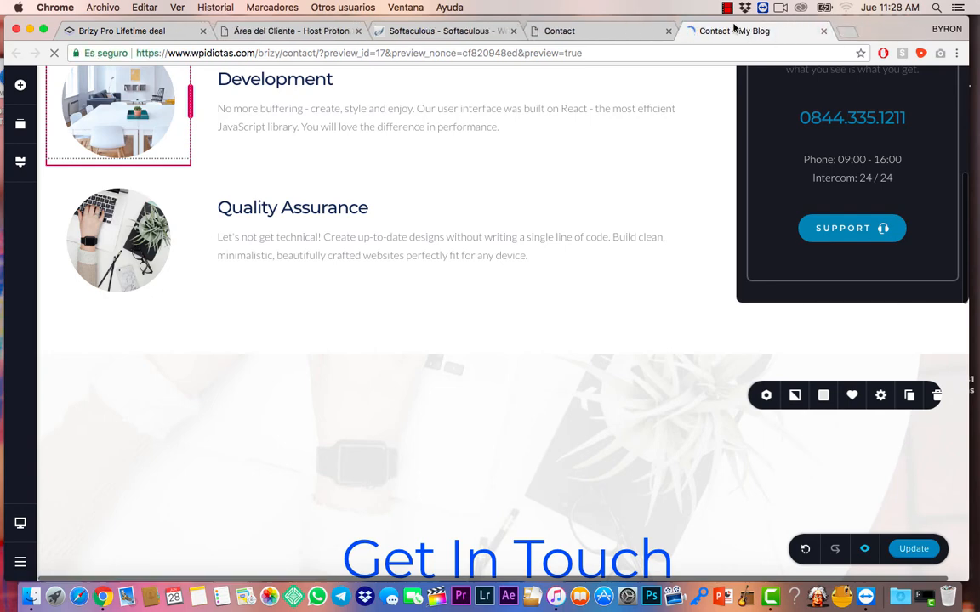
scroll(578, 375, "down", 10)
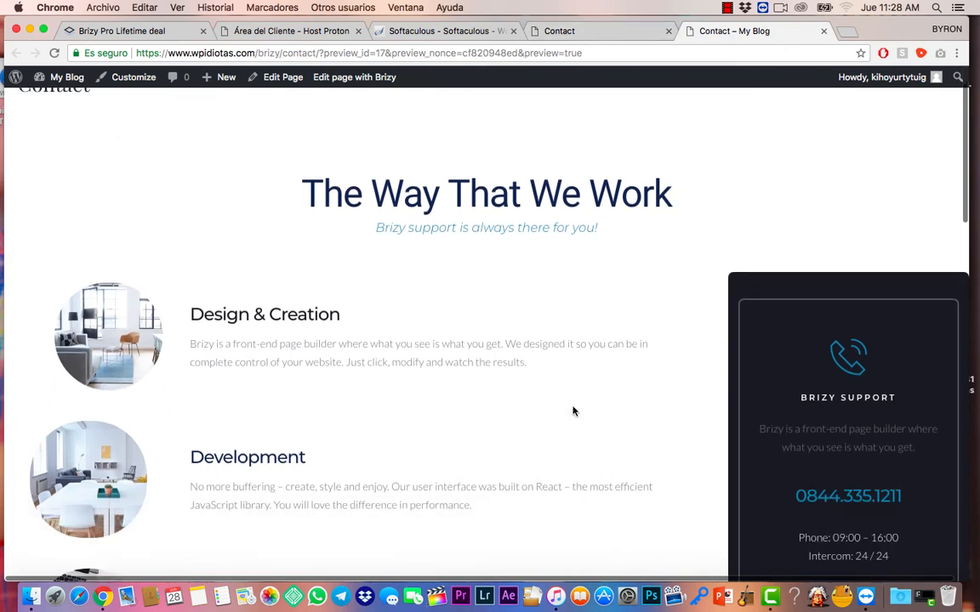
scroll(574, 411, "down", 4)
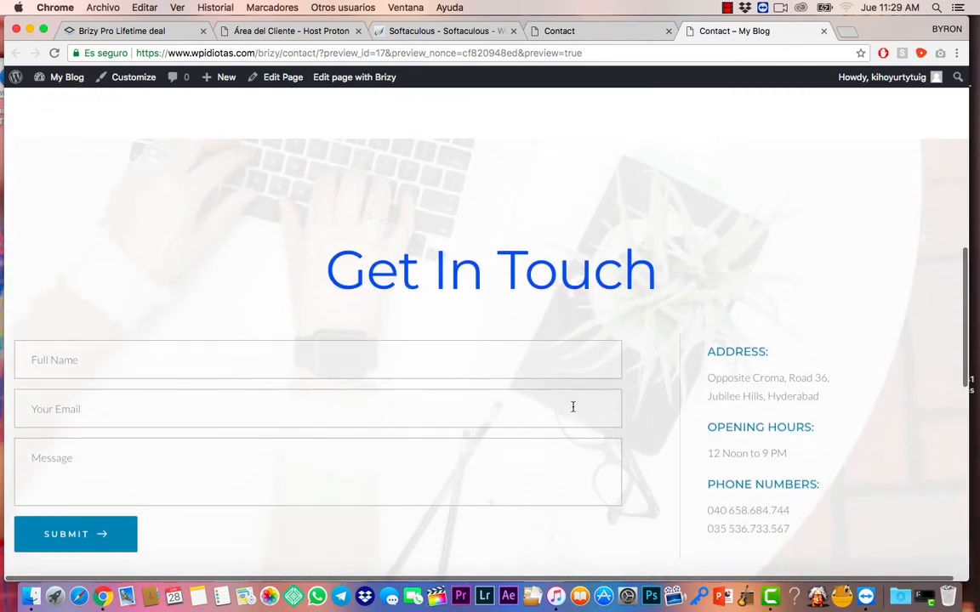
scroll(565, 401, "down", 3)
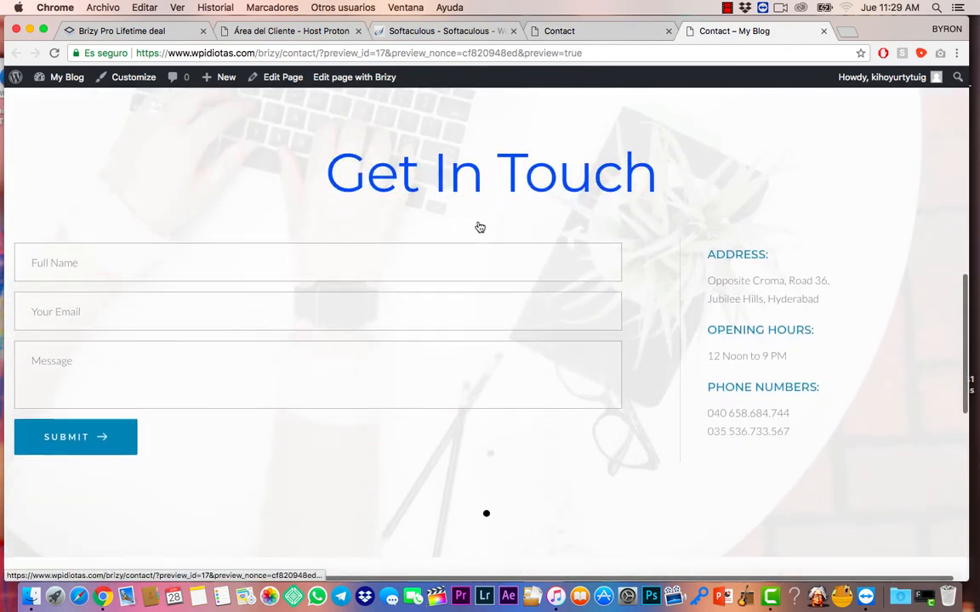
scroll(478, 228, "up", 2)
scroll(482, 244, "up", 3)
scroll(482, 244, "down", 5)
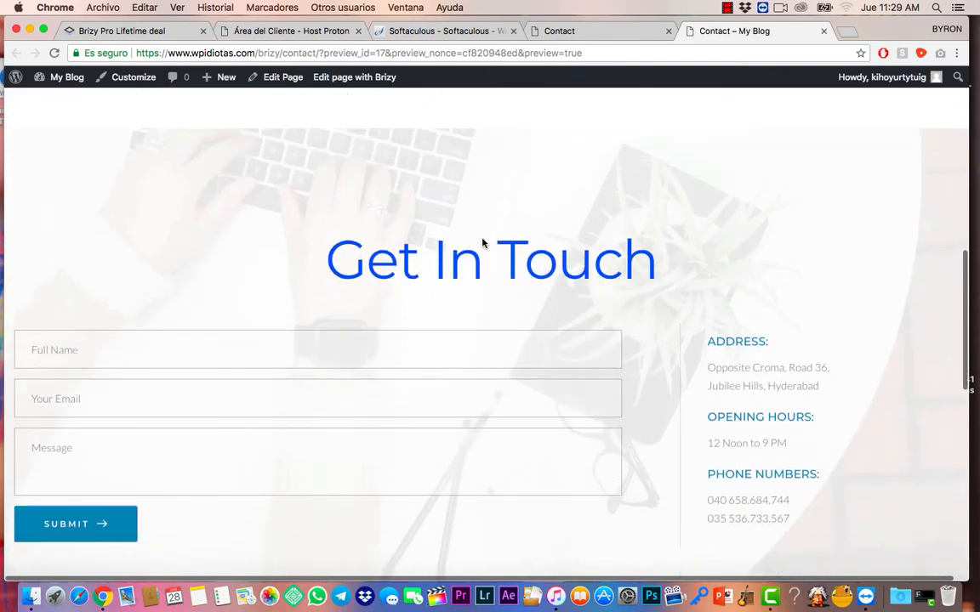
scroll(482, 244, "up", 5)
scroll(483, 244, "down", 1)
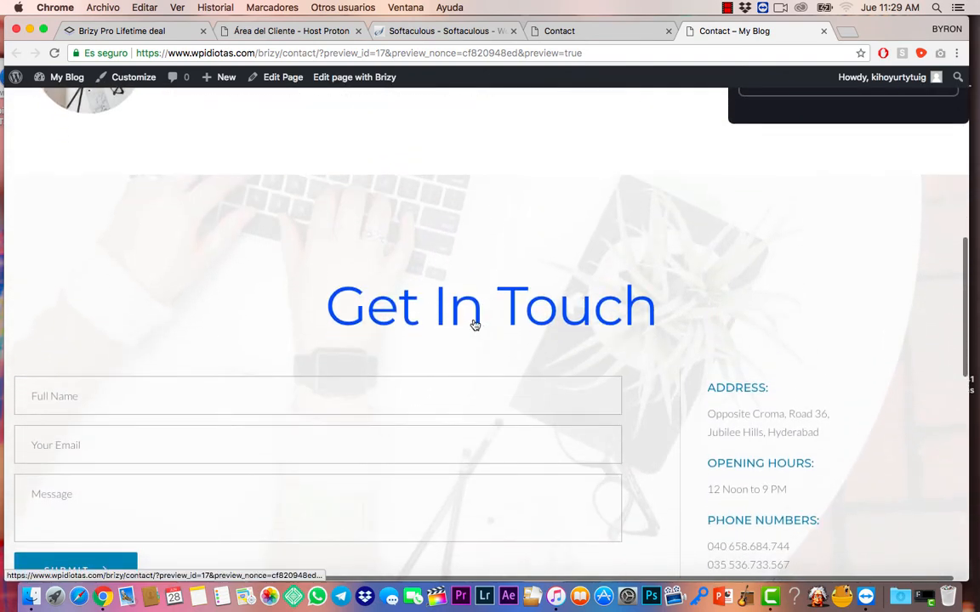
left_click(465, 321)
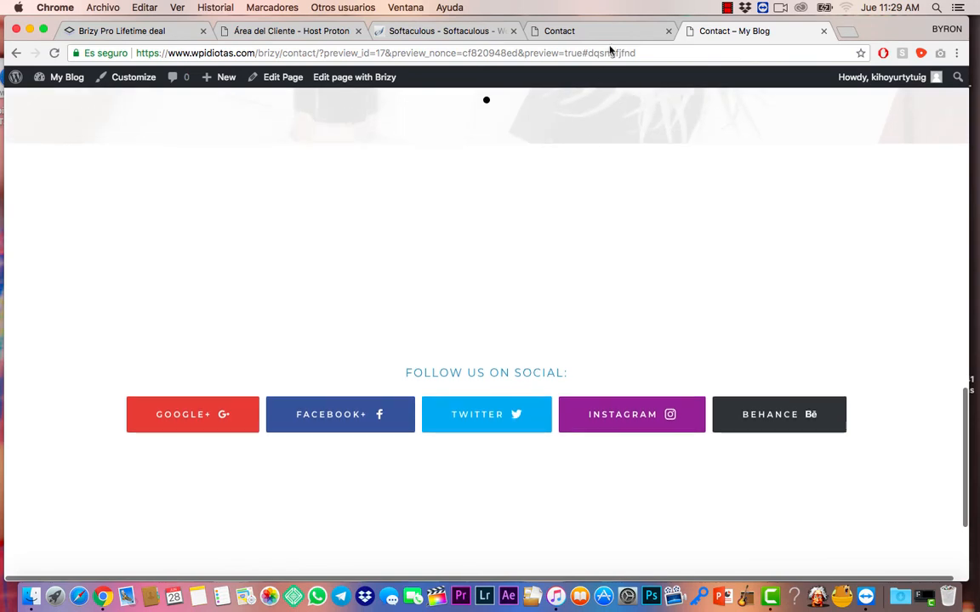
- Look over the page up to its header in the editor and return to the open preview
left_click(613, 34)
scroll(656, 219, "up", 5)
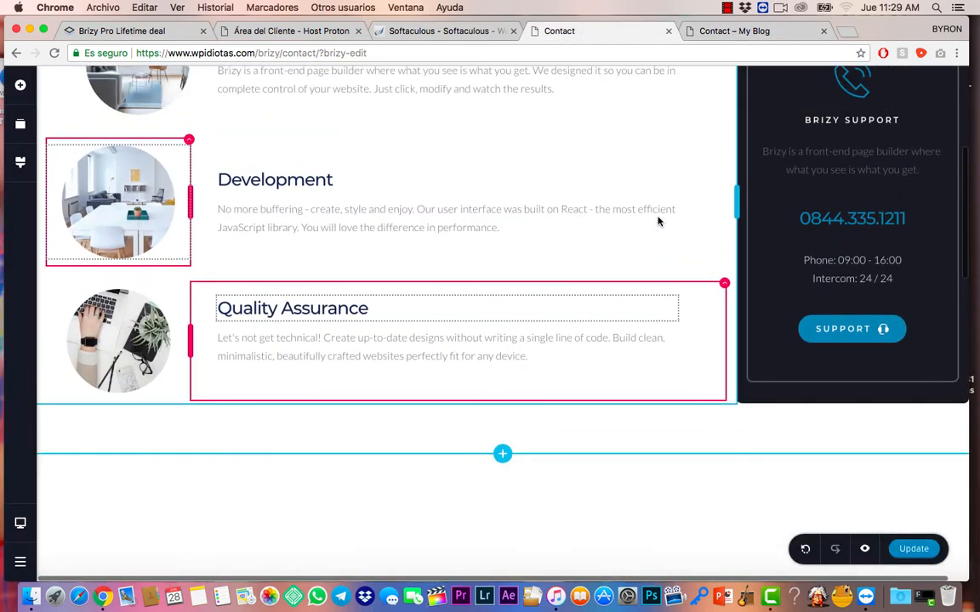
scroll(733, 156, "up", 1)
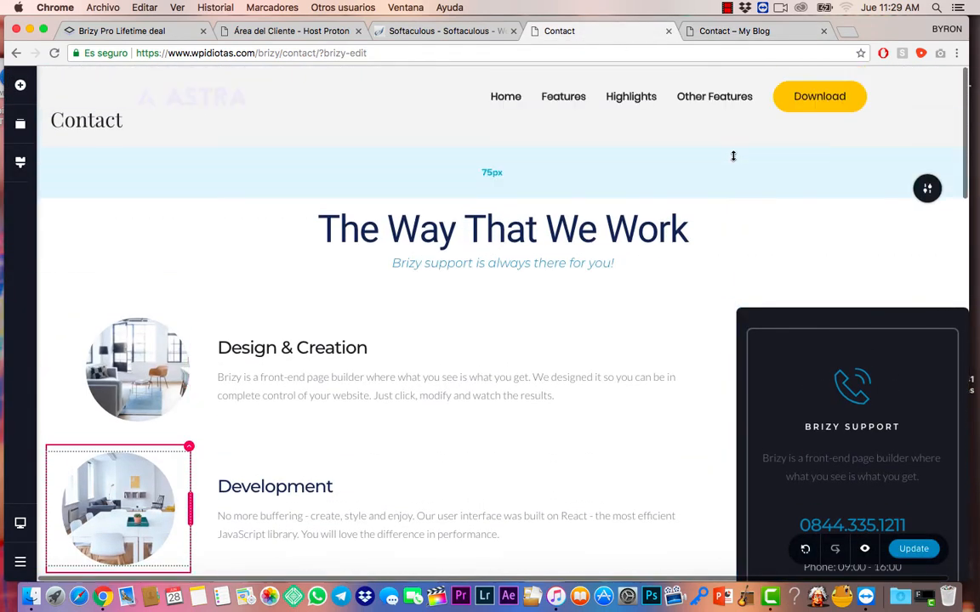
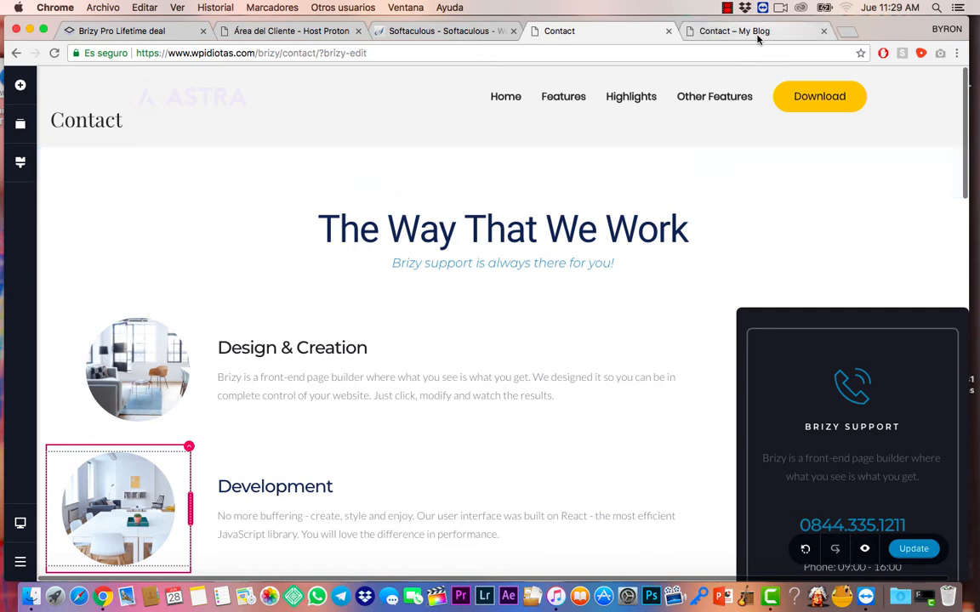
left_click(749, 32)
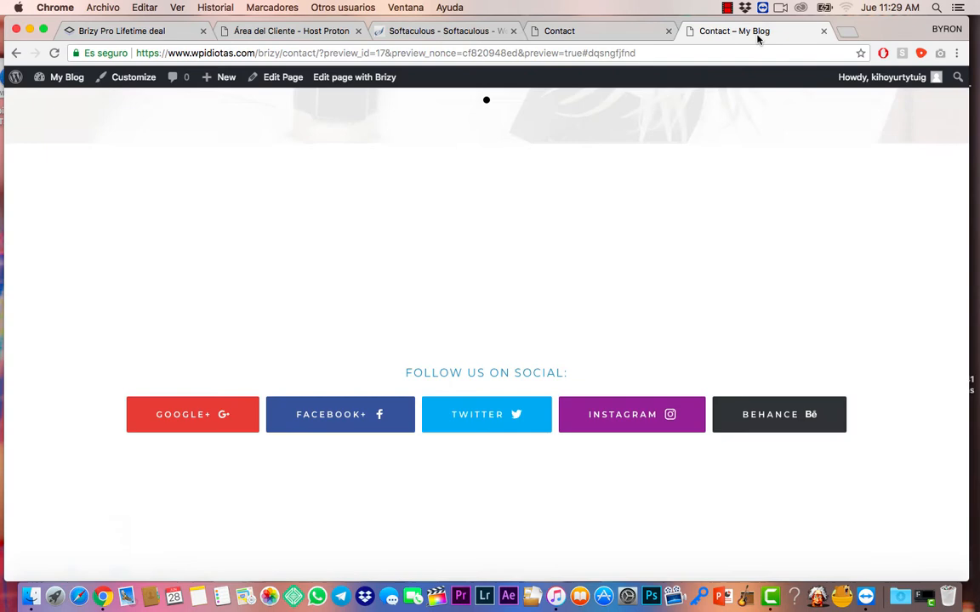
- In the editor, open the global palette from the Design & Creation heading's colour options and set its second colour to bright blue #0558FF
left_click(623, 34)
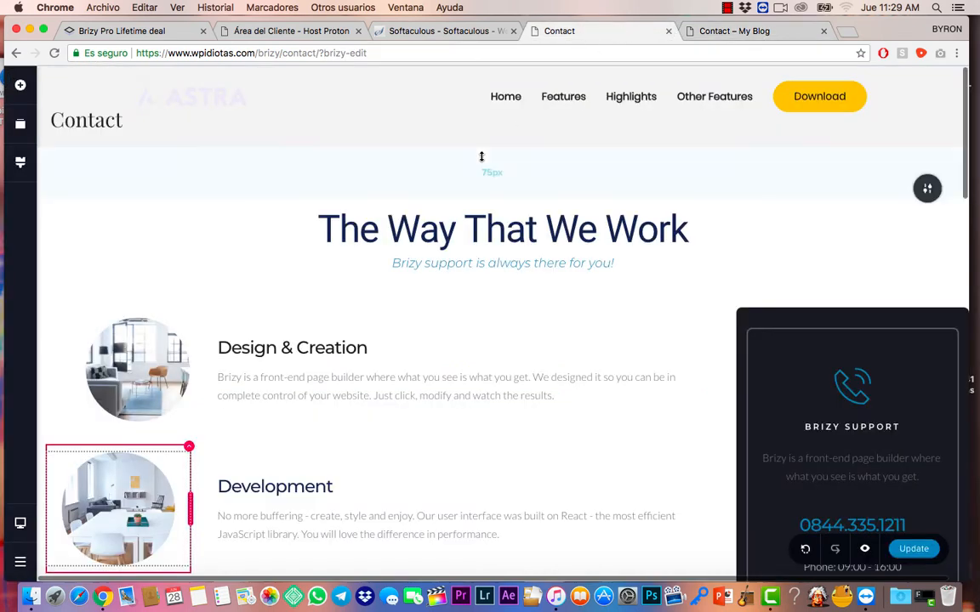
scroll(464, 223, "down", 10)
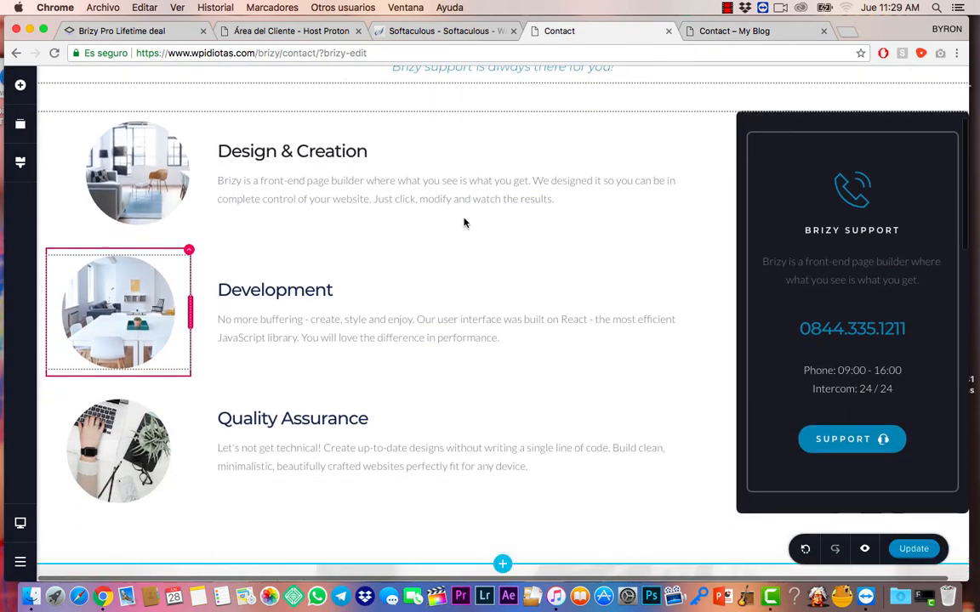
scroll(465, 223, "up", 8)
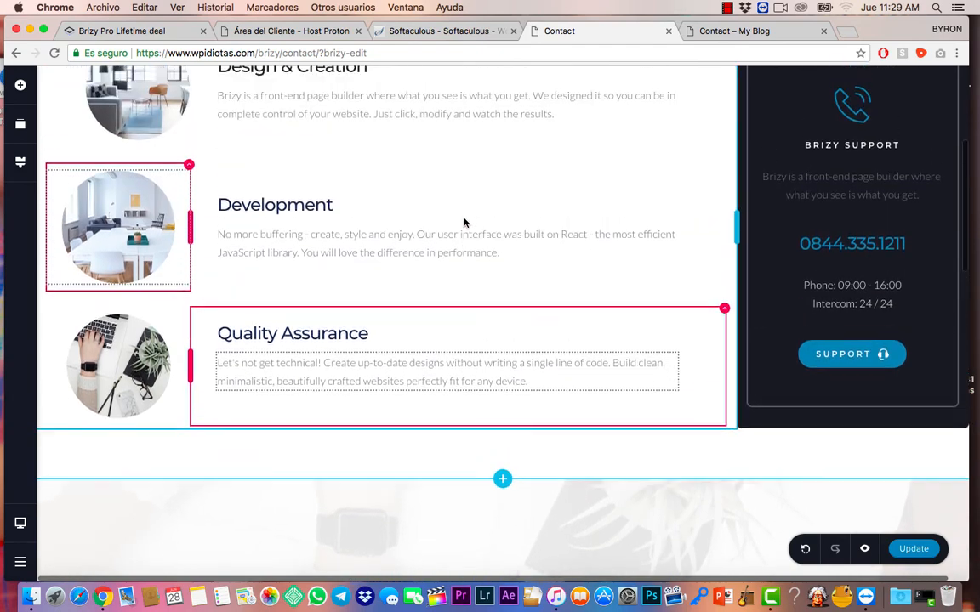
triple_click(302, 225)
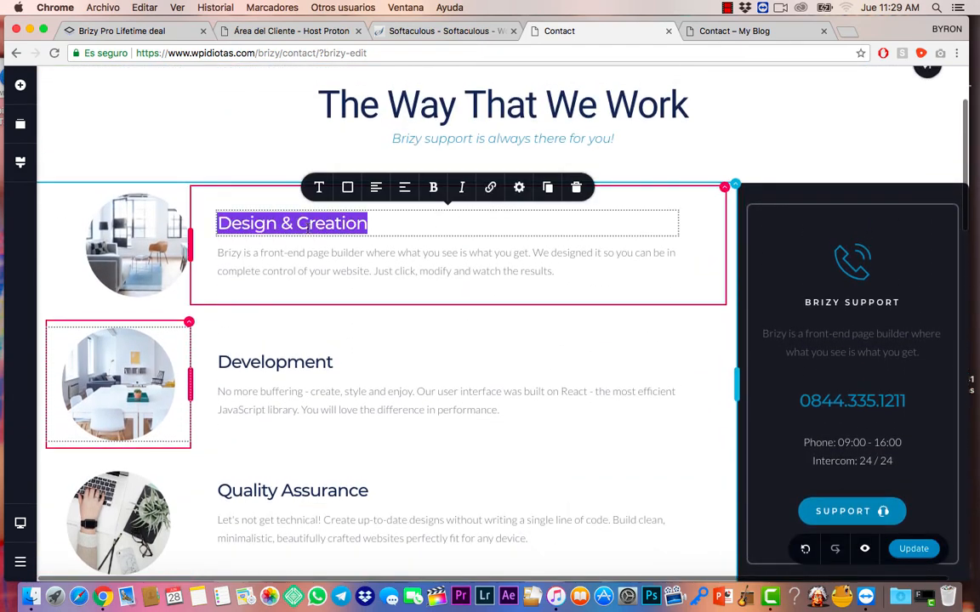
left_click(347, 187)
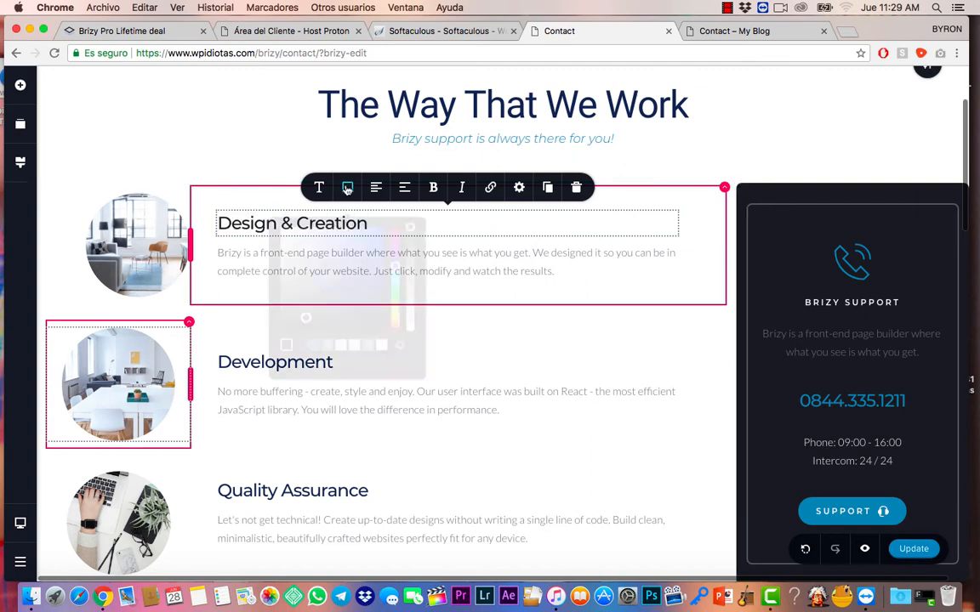
left_click(400, 341)
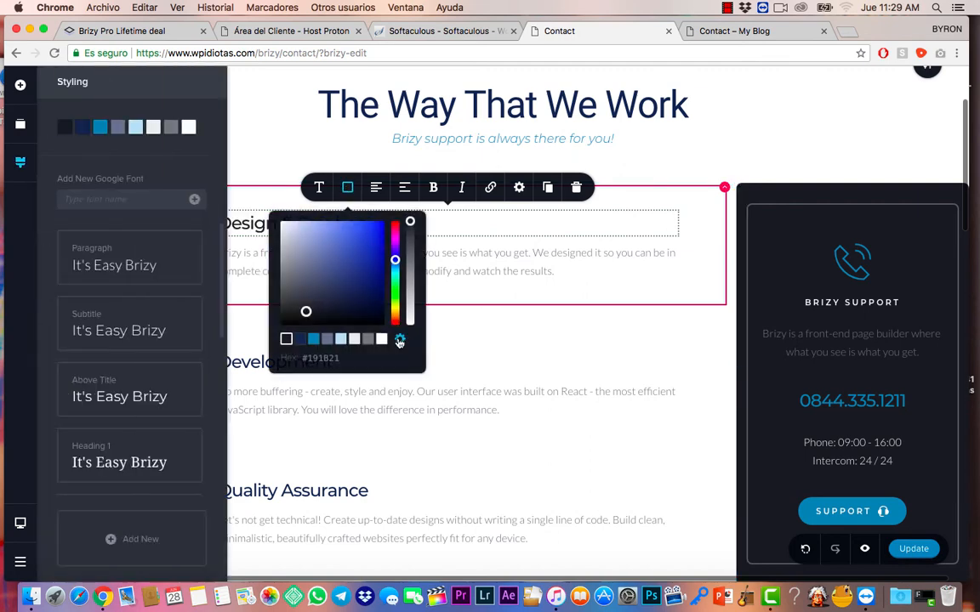
left_click(83, 128)
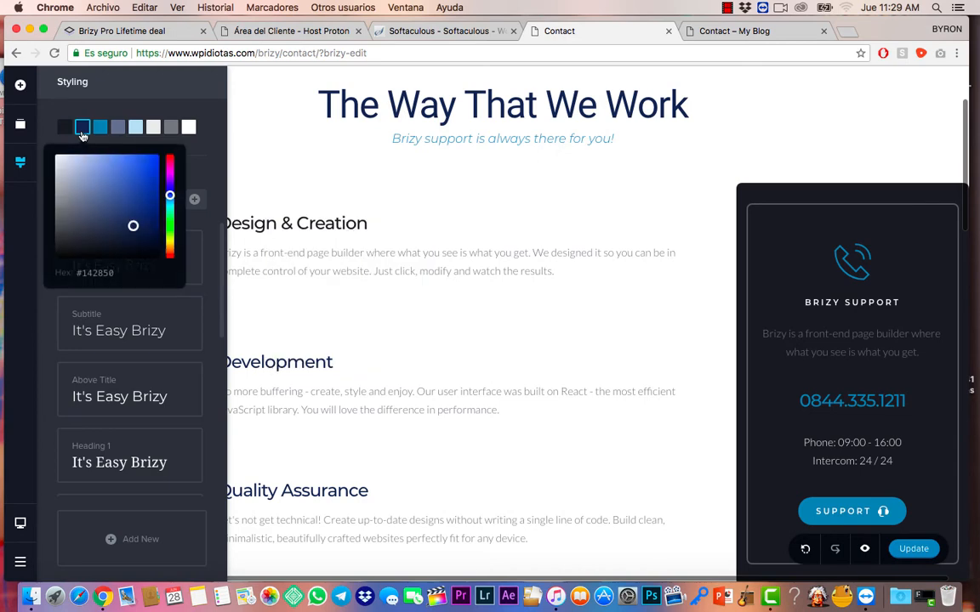
left_click(143, 172)
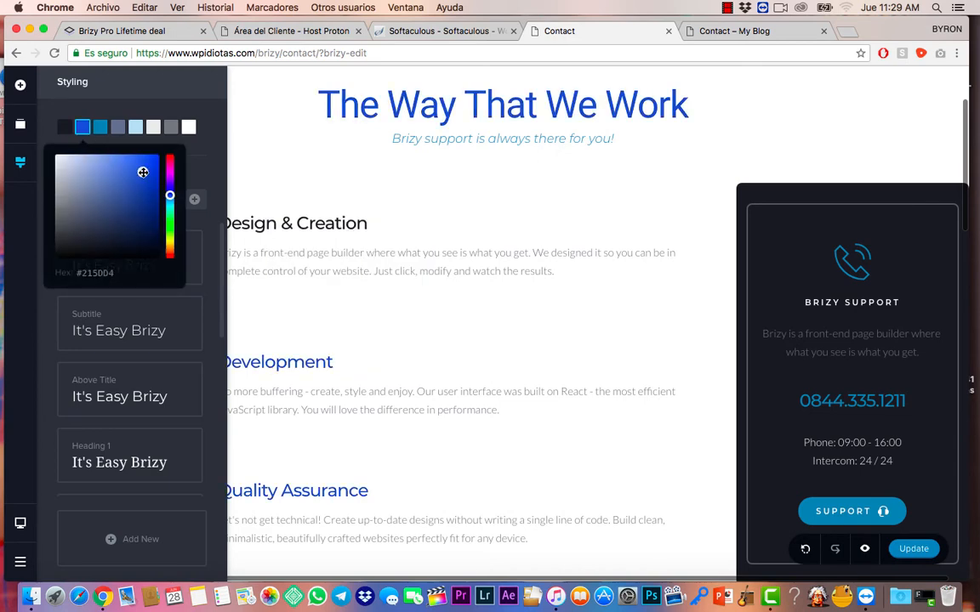
left_click_drag(154, 162, 156, 161)
left_click(137, 174)
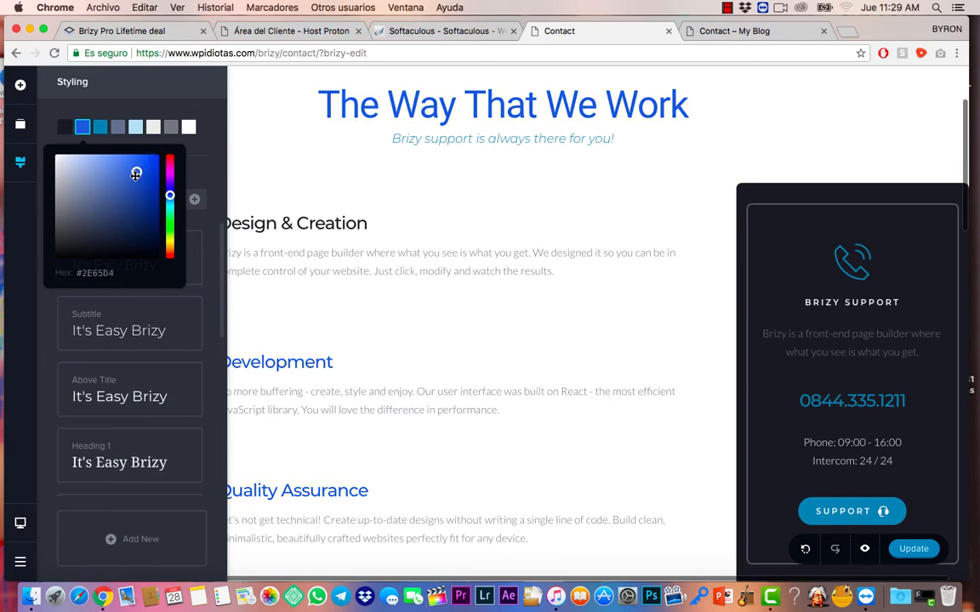
mouse_move(147, 170)
left_mouse_down()
mouse_move(136, 197)
mouse_move(97, 218)
mouse_move(105, 175)
mouse_move(154, 158)
left_mouse_up()
scroll(424, 321, "down", 4)
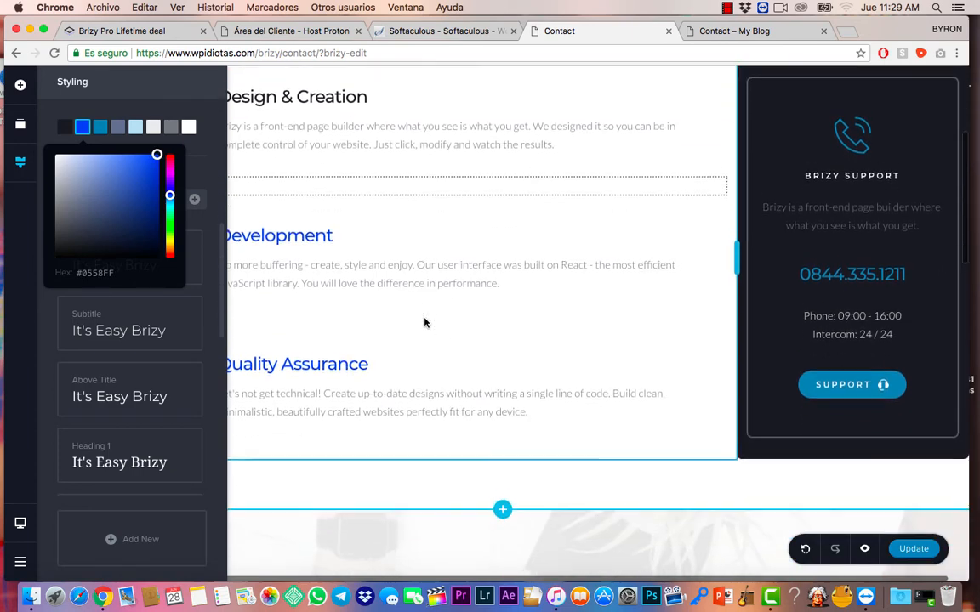
- Check how the new blue palette colour appears on the page's headings, from Design & Creation down to Get In Touch
scroll(424, 321, "up", 2)
scroll(424, 321, "up", 2)
scroll(425, 321, "down", 5)
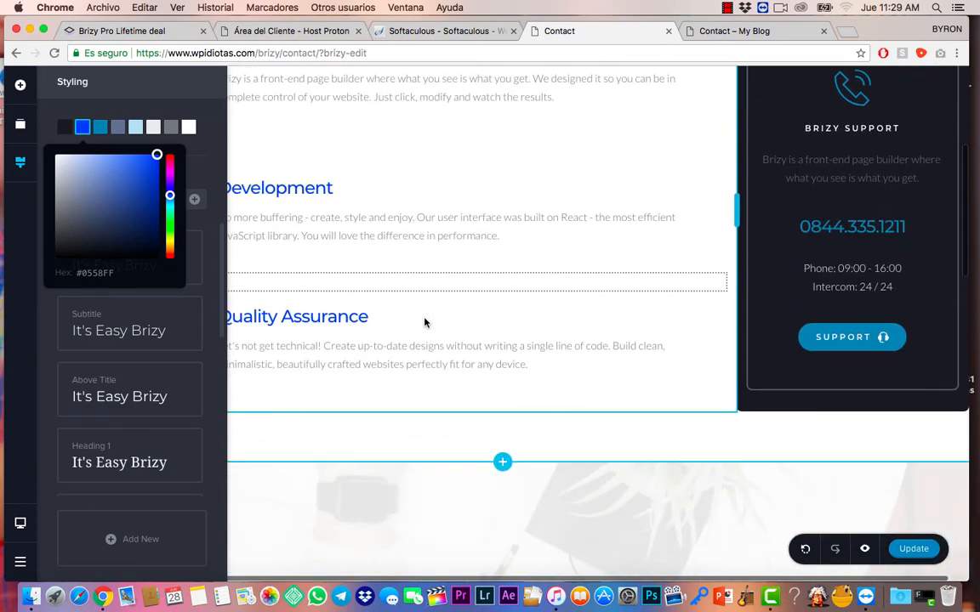
scroll(424, 321, "down", 4)
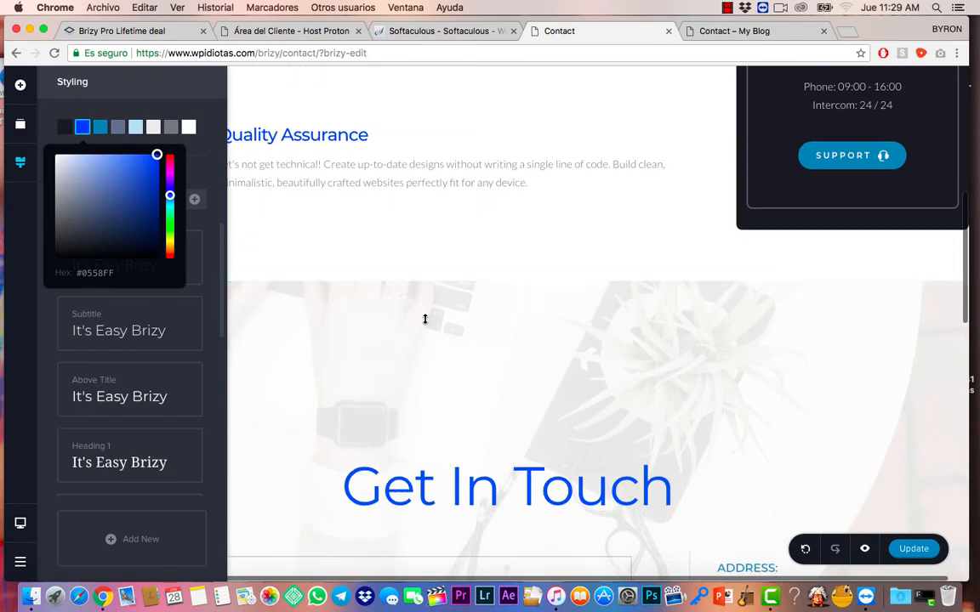
scroll(424, 319, "up", 3)
scroll(425, 320, "up", 5)
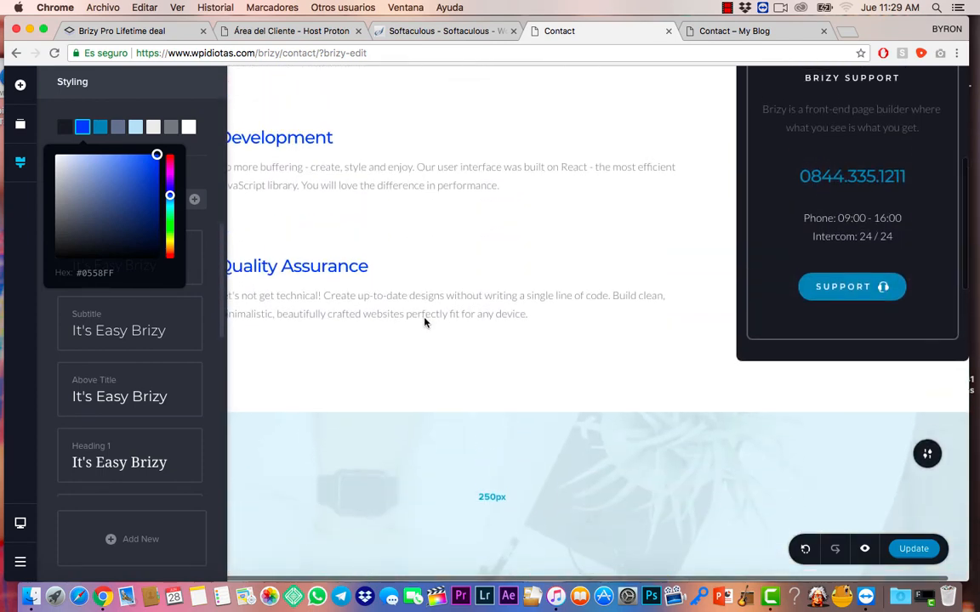
scroll(425, 323, "down", 3)
scroll(425, 323, "down", 1)
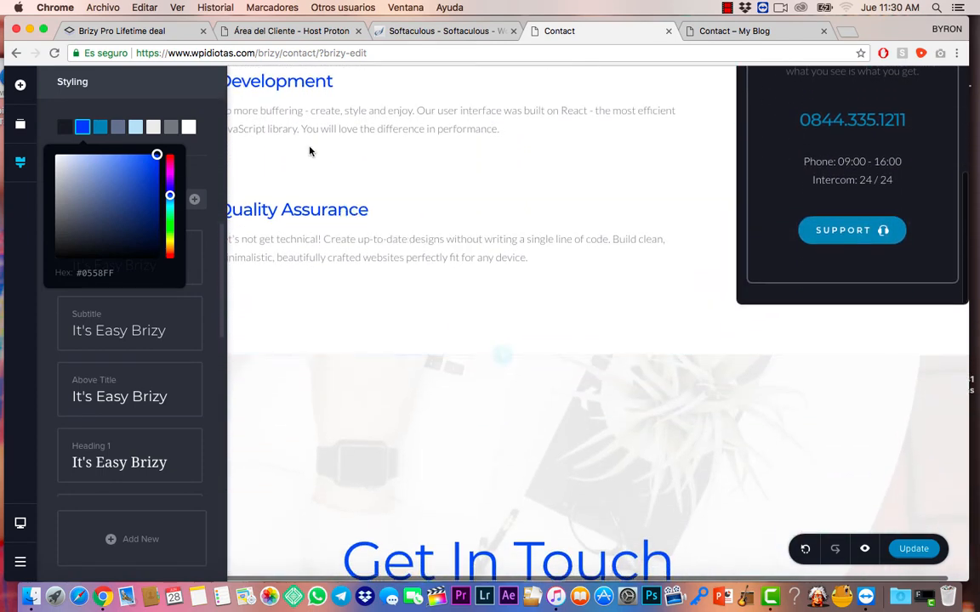
scroll(310, 150, "down", 4)
scroll(310, 151, "down", 4)
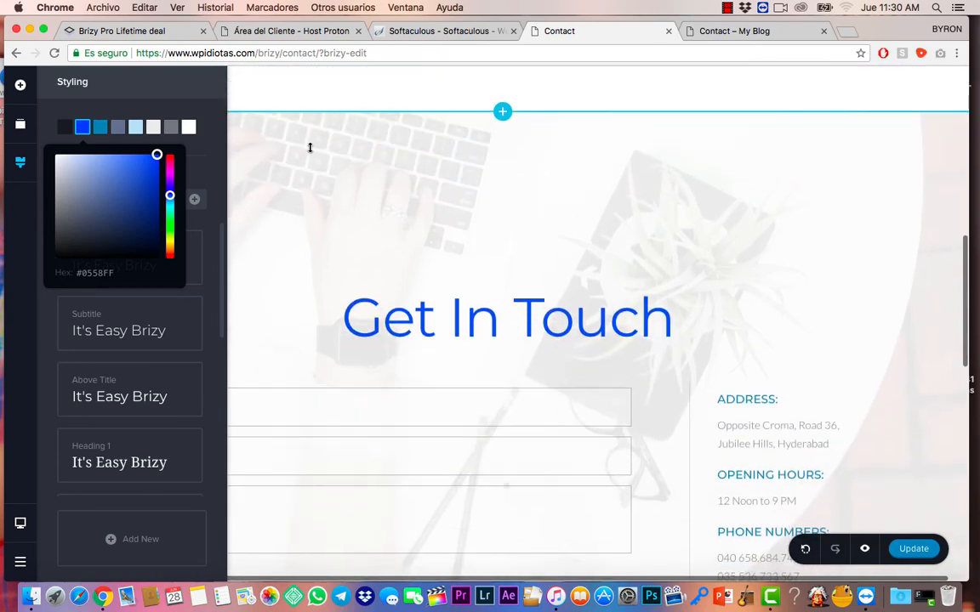
scroll(310, 150, "up", 3)
scroll(310, 150, "up", 12)
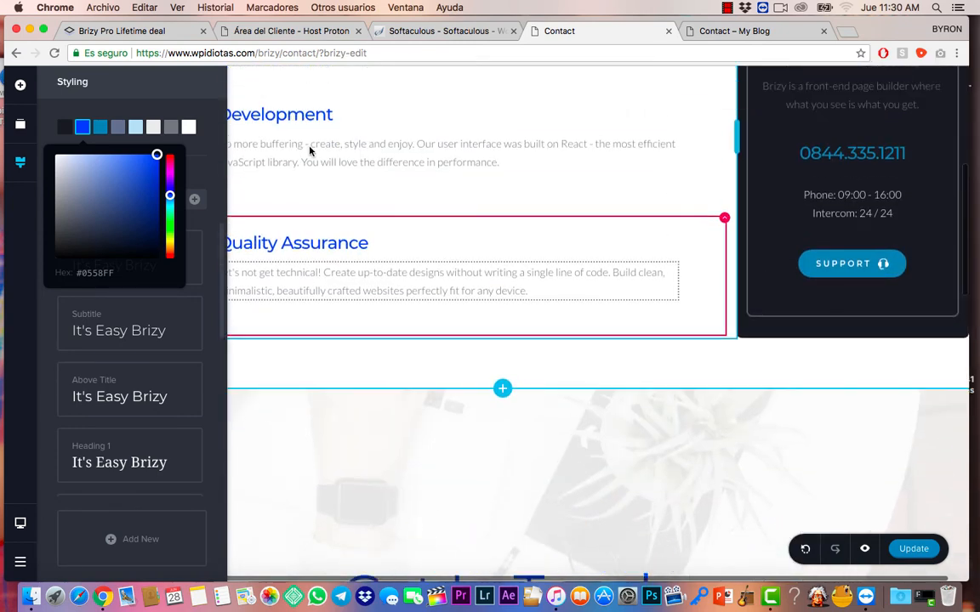
- Select the heading "The Way That We Work" and open the global text styles from its typography options
scroll(357, 162, "up", 1)
left_click(442, 200)
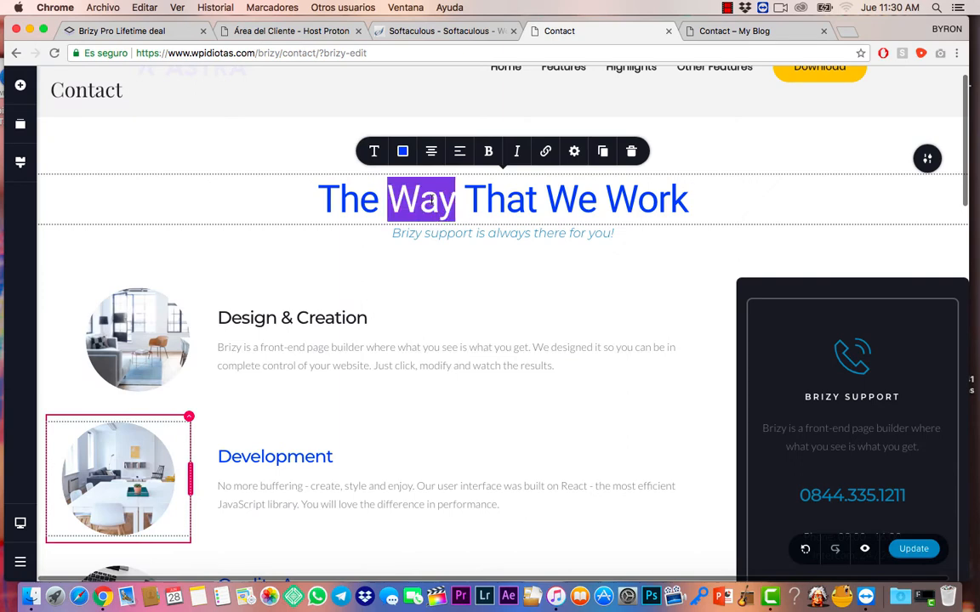
triple_click(432, 200)
left_click(375, 151)
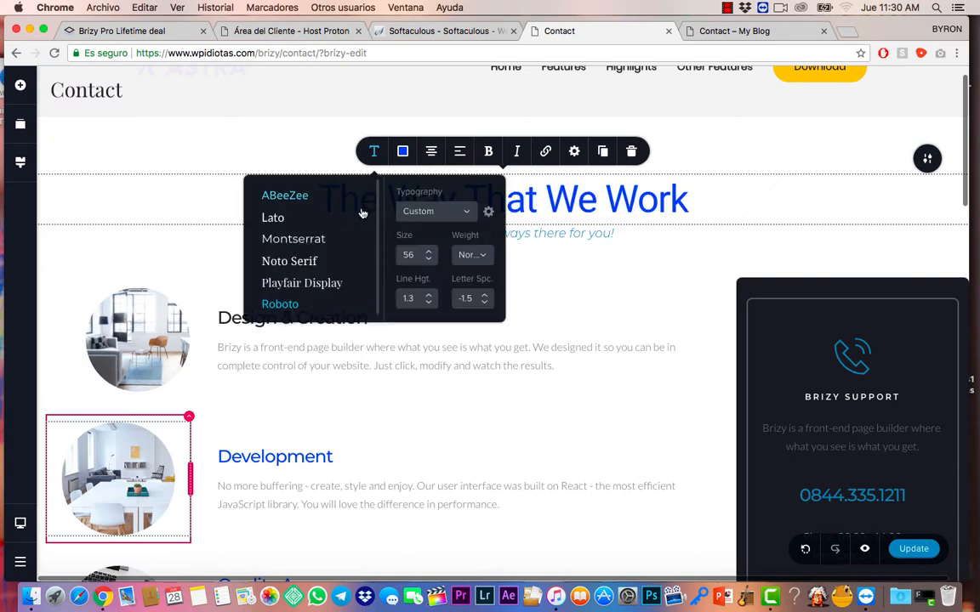
left_click(490, 212)
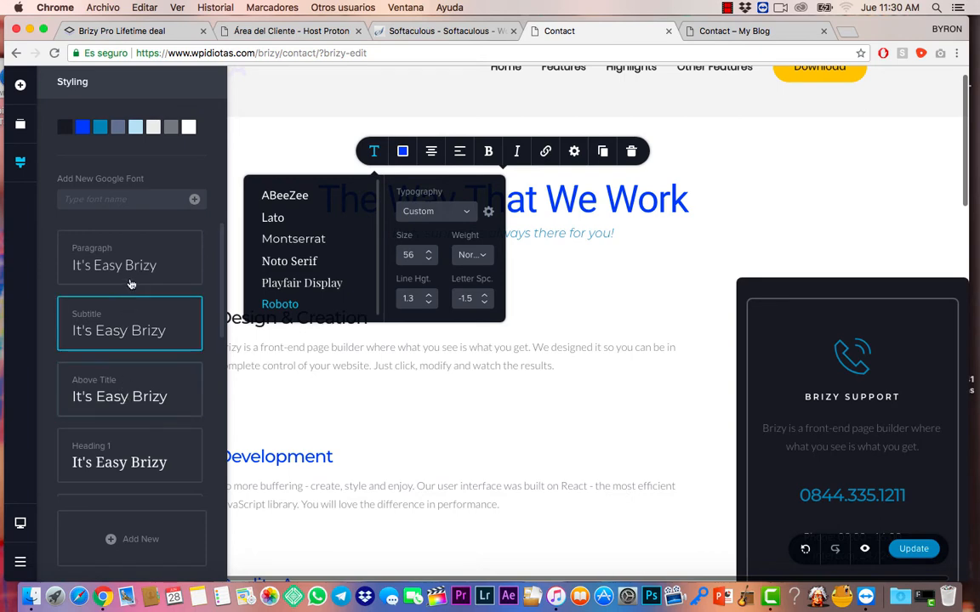
- Try Roboto and Lato for the global Paragraph style, set its font to Playfair Display, and open the Subtitle style's font options
left_click(119, 251)
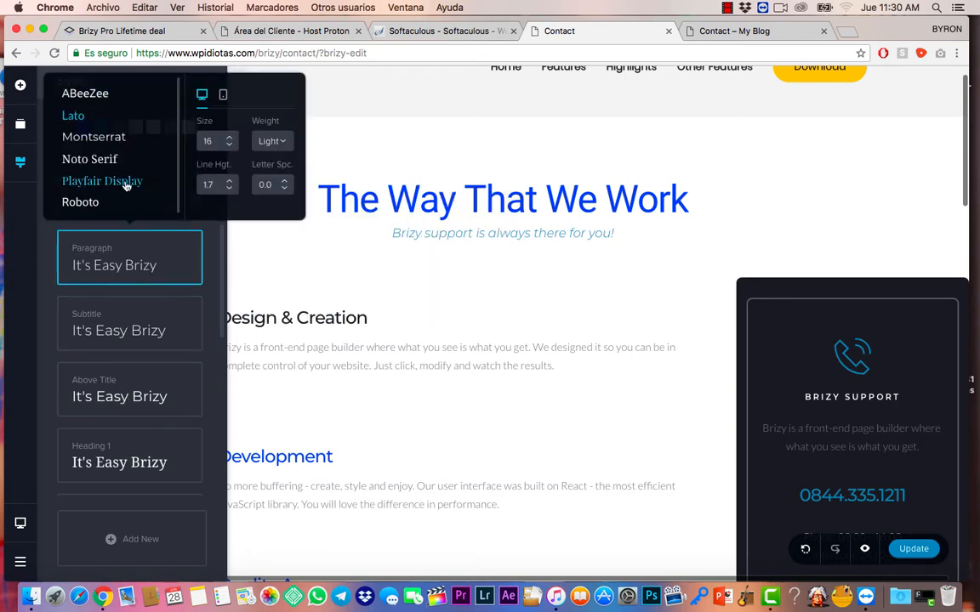
left_click(123, 182)
left_click(92, 203)
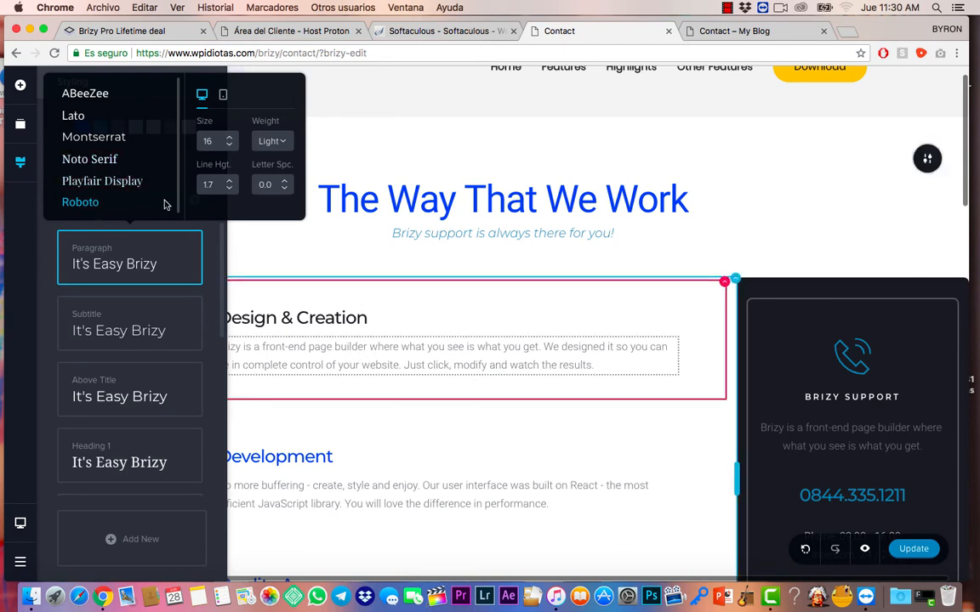
left_click(75, 116)
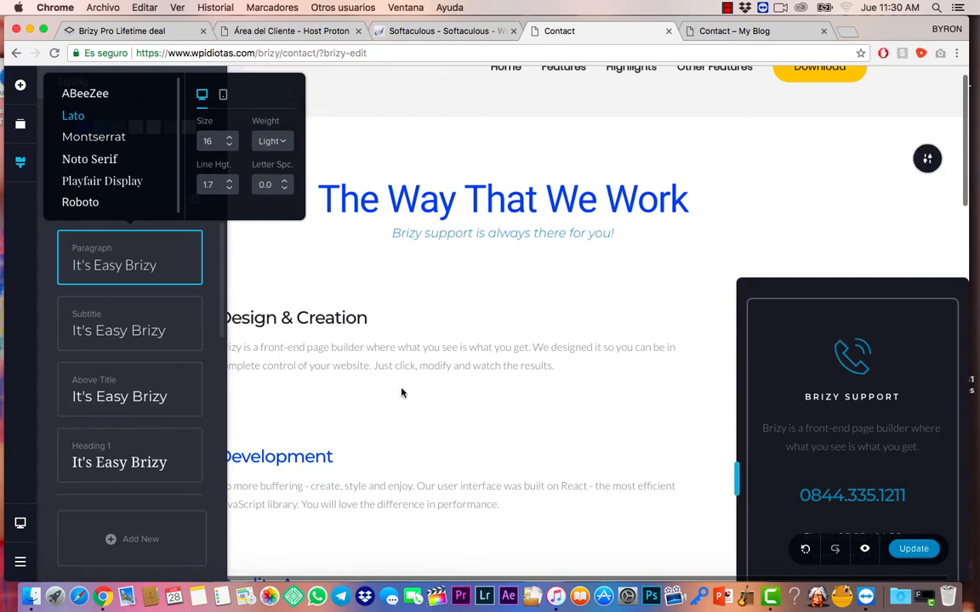
left_click(126, 181)
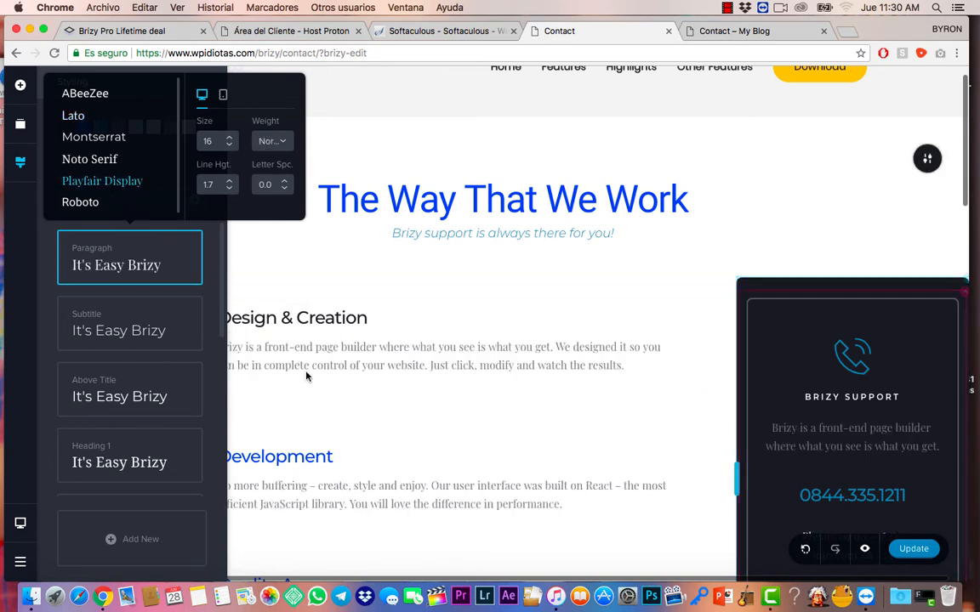
left_click(145, 323)
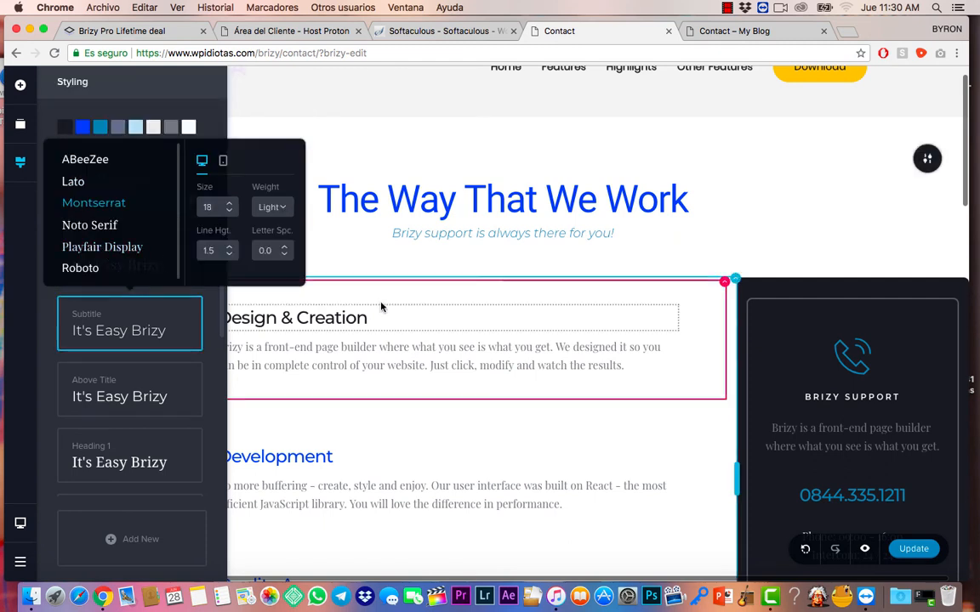
scroll(457, 264, "down", 2)
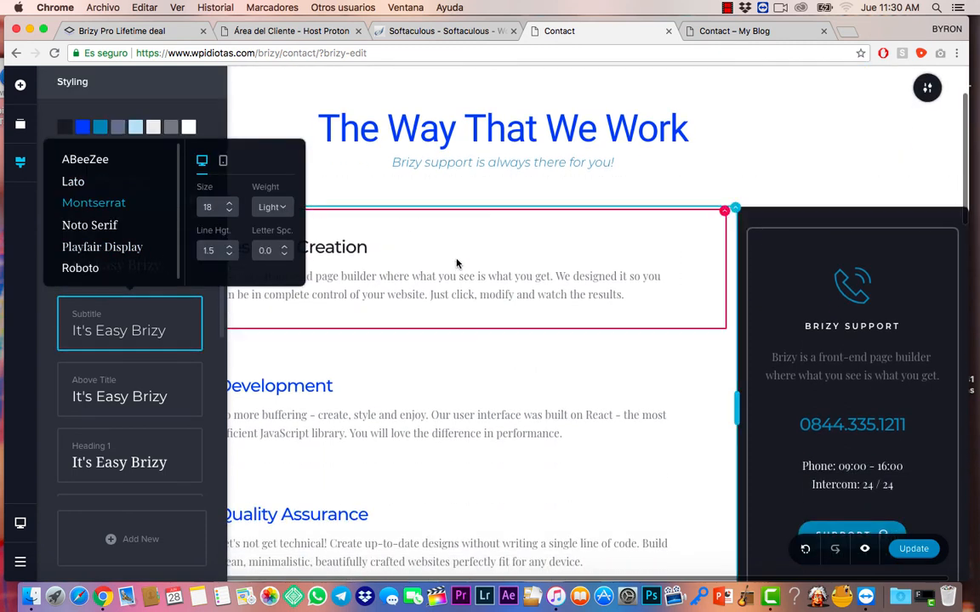
- Open the library of addable elements and look over its contents and the page down to the social links
left_click(20, 85)
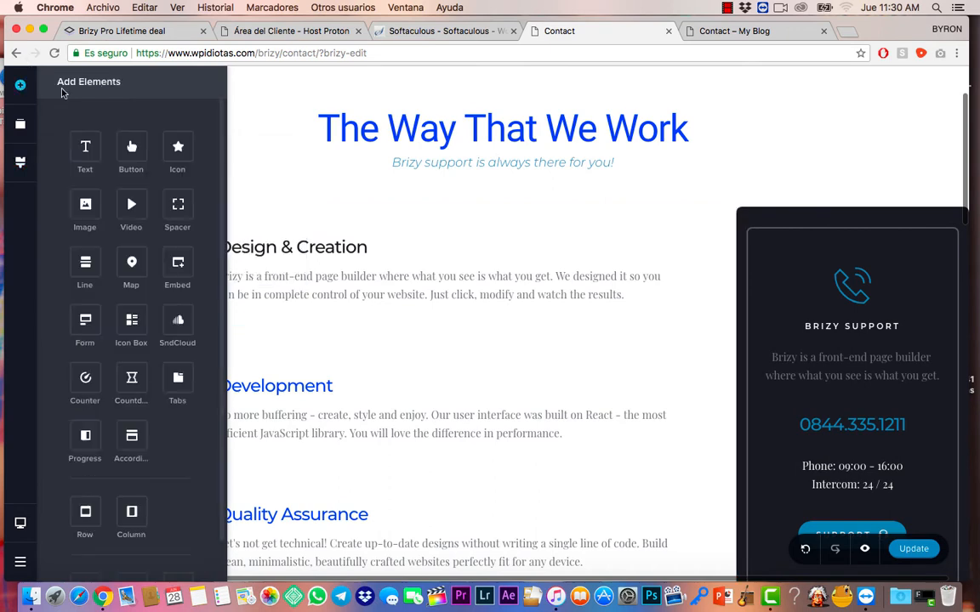
scroll(400, 307, "down", 4)
scroll(402, 312, "down", 8)
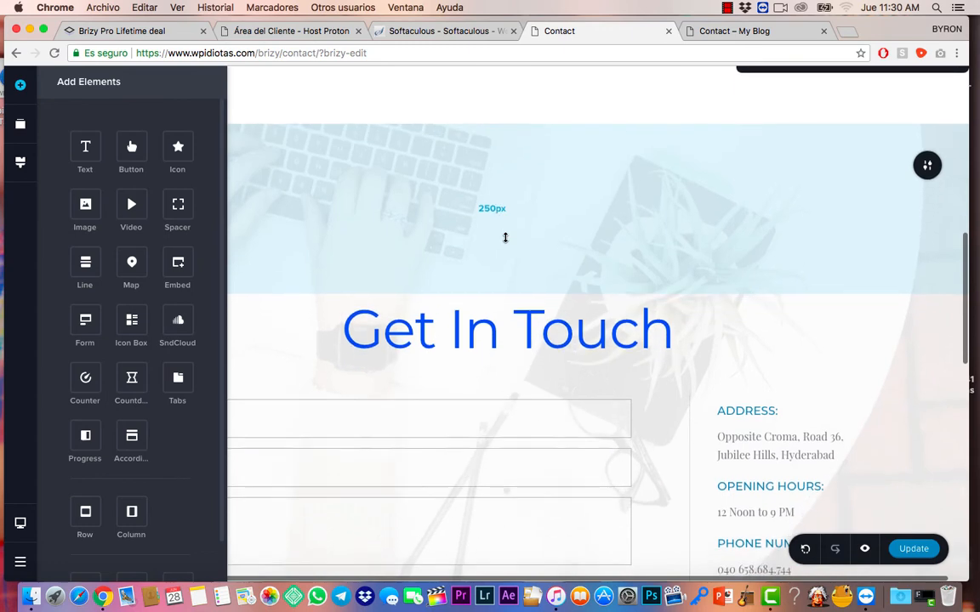
scroll(504, 237, "up", 5)
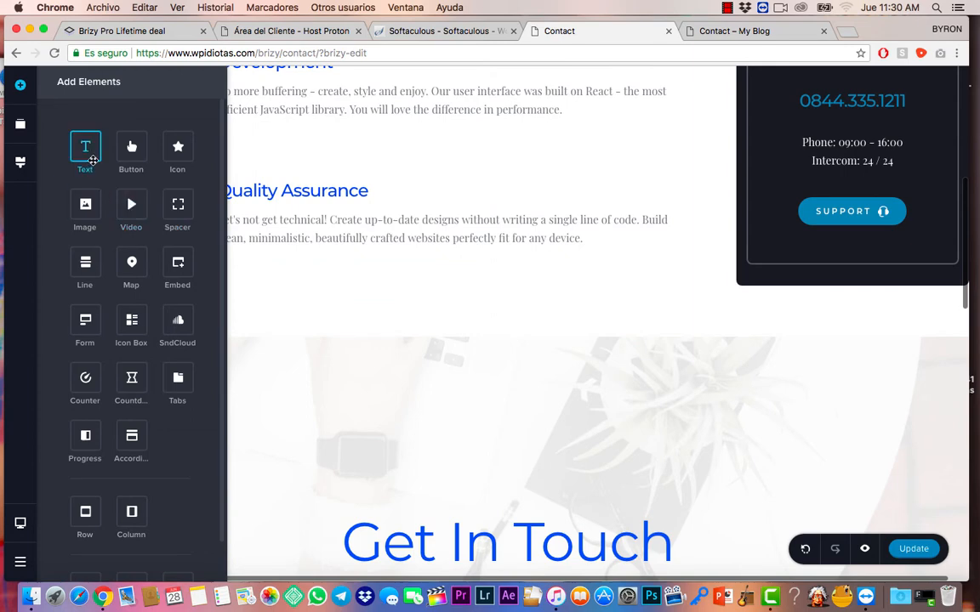
scroll(121, 317, "down", 1)
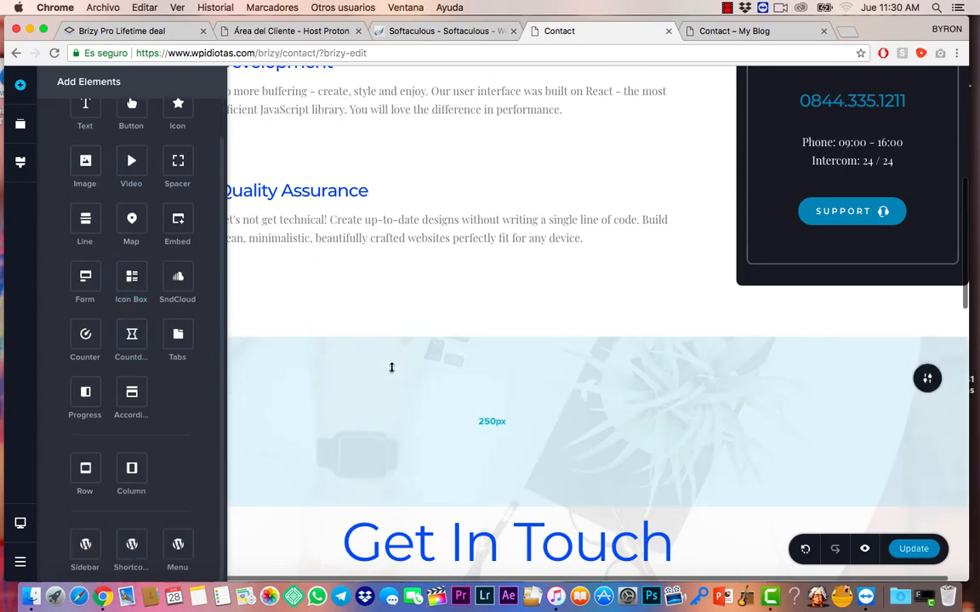
scroll(391, 368, "down", 6)
scroll(391, 368, "down", 3)
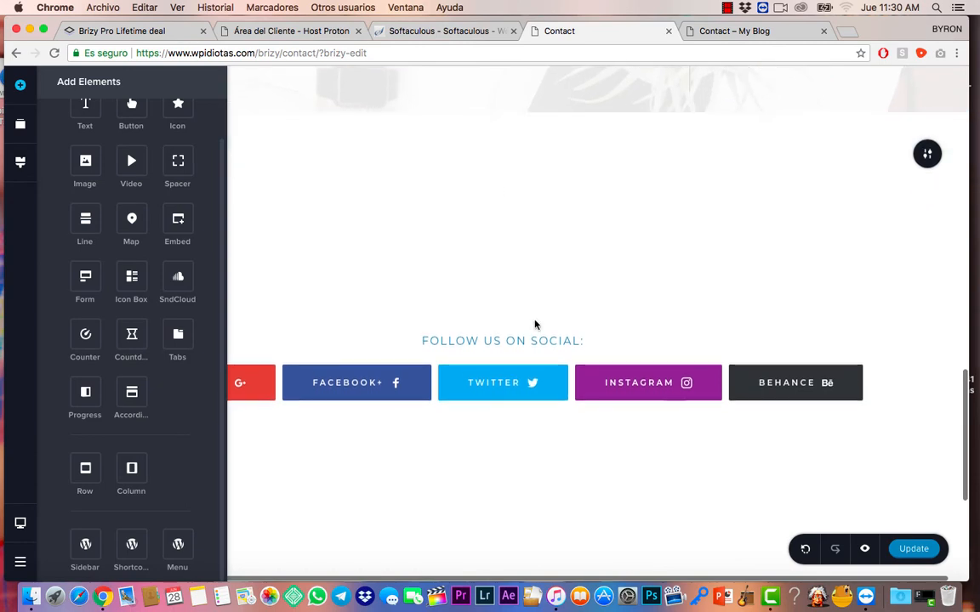
- Add a blank block at the end of the page, below the Follow Us On Social section
scroll(533, 326, "down", 3)
left_click(501, 436)
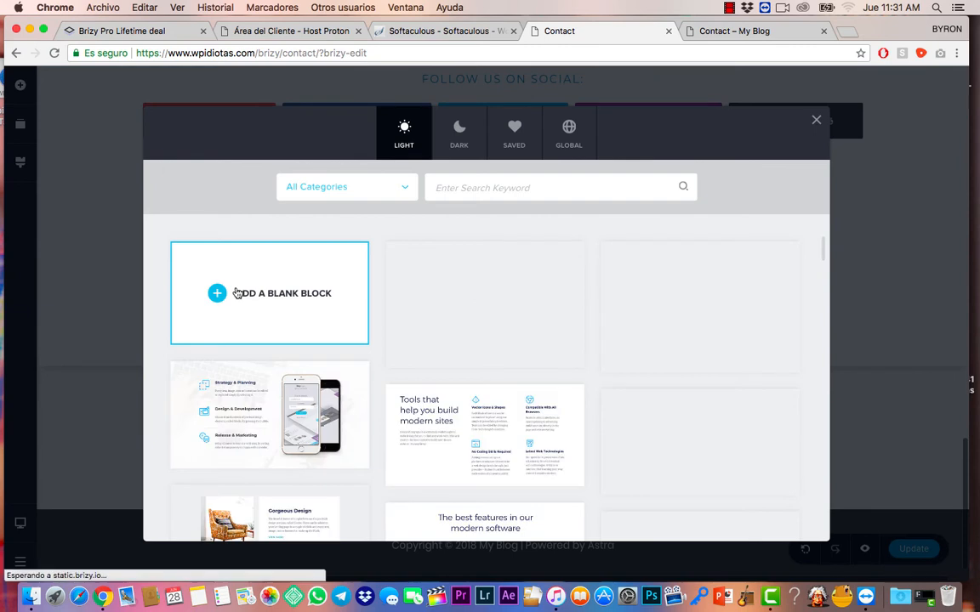
left_click(238, 292)
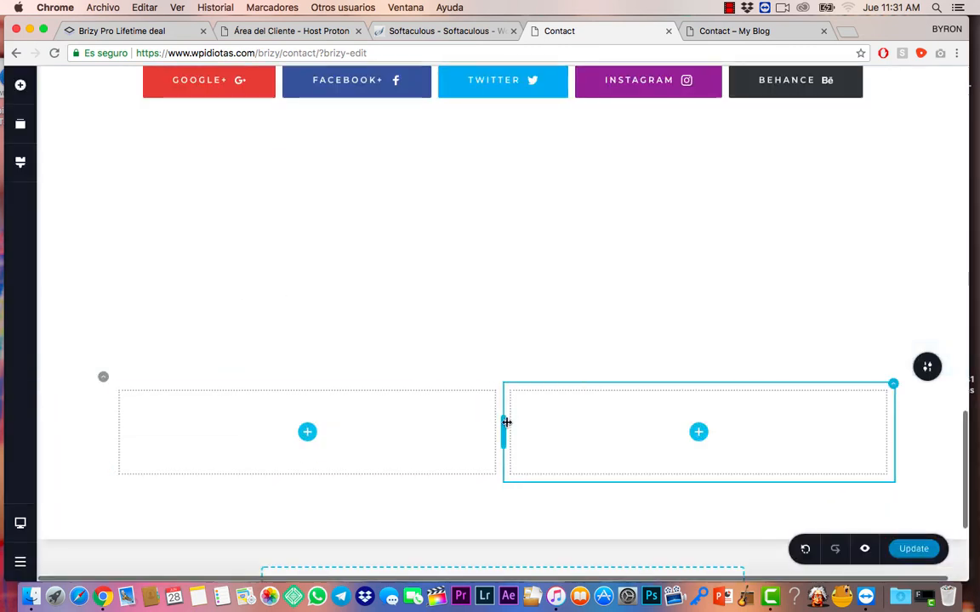
scroll(503, 288, "up", 5)
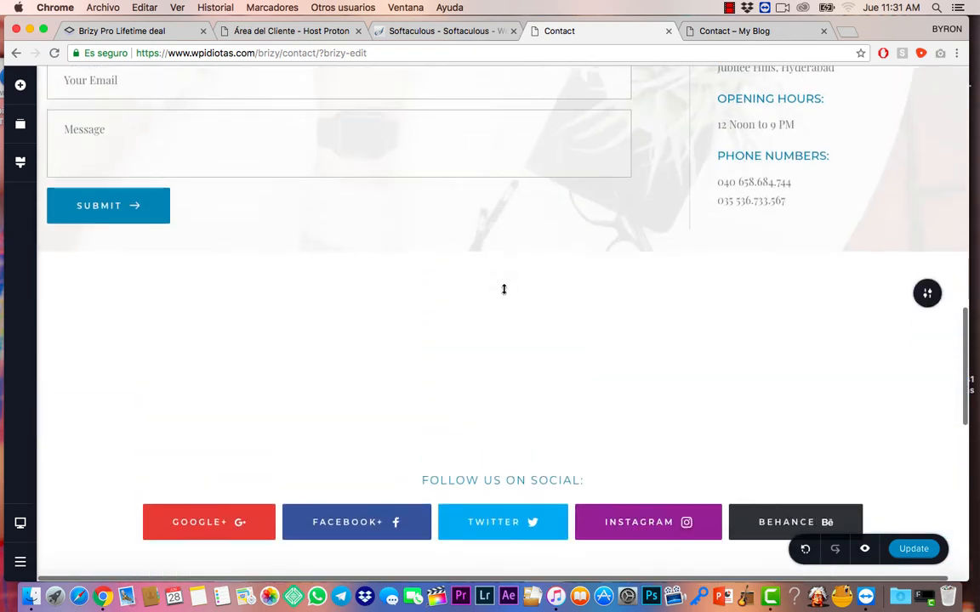
scroll(503, 256, "down", 3)
- Insert a Countdown element into the left column of the new blank block
left_click(19, 86)
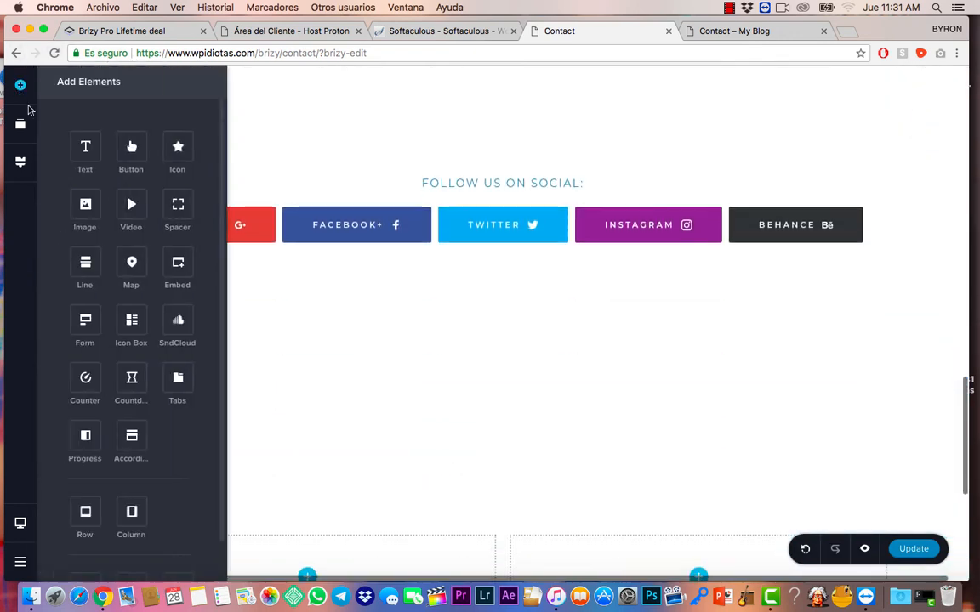
scroll(146, 334, "down", 2)
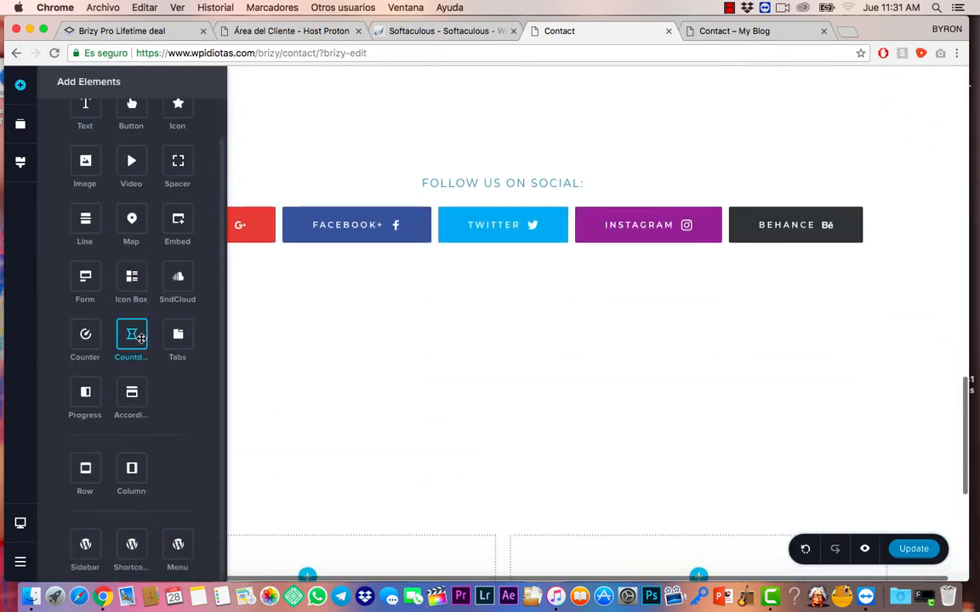
scroll(444, 358, "down", 2)
mouse_move(138, 341)
left_mouse_down()
mouse_move(444, 359)
mouse_move(200, 353)
mouse_move(125, 333)
left_mouse_up()
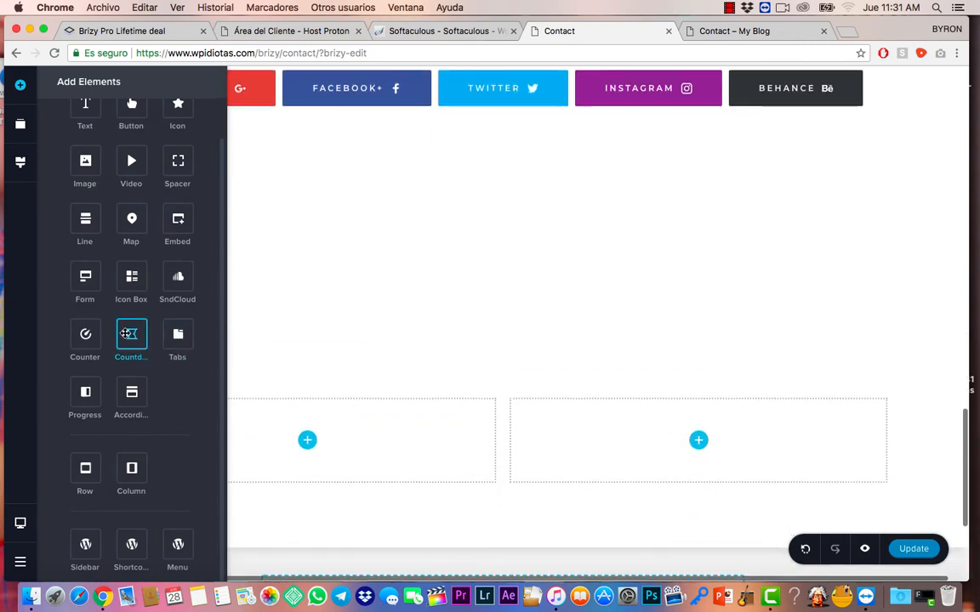
left_click_drag(329, 405, 312, 442)
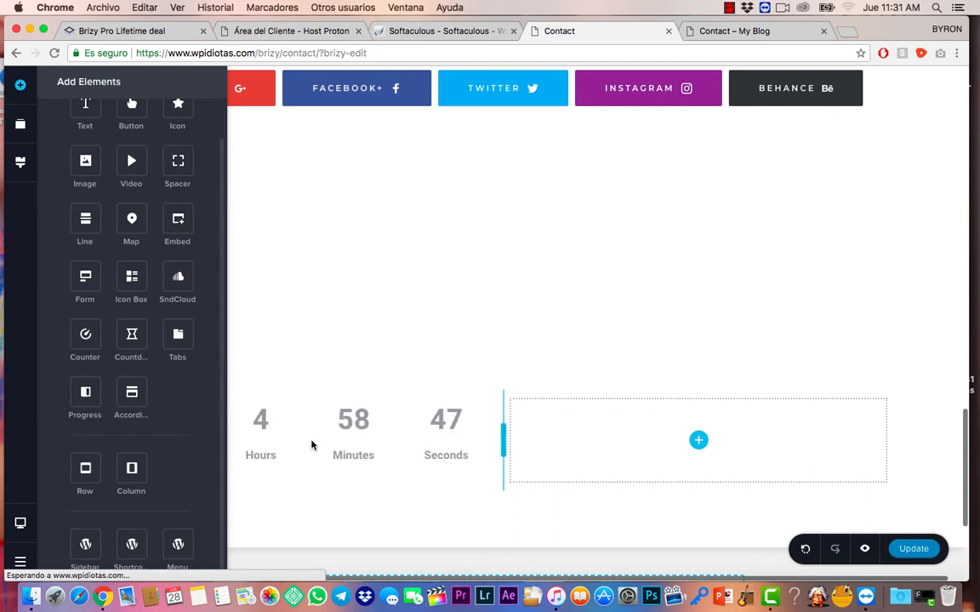
scroll(384, 321, "down", 1)
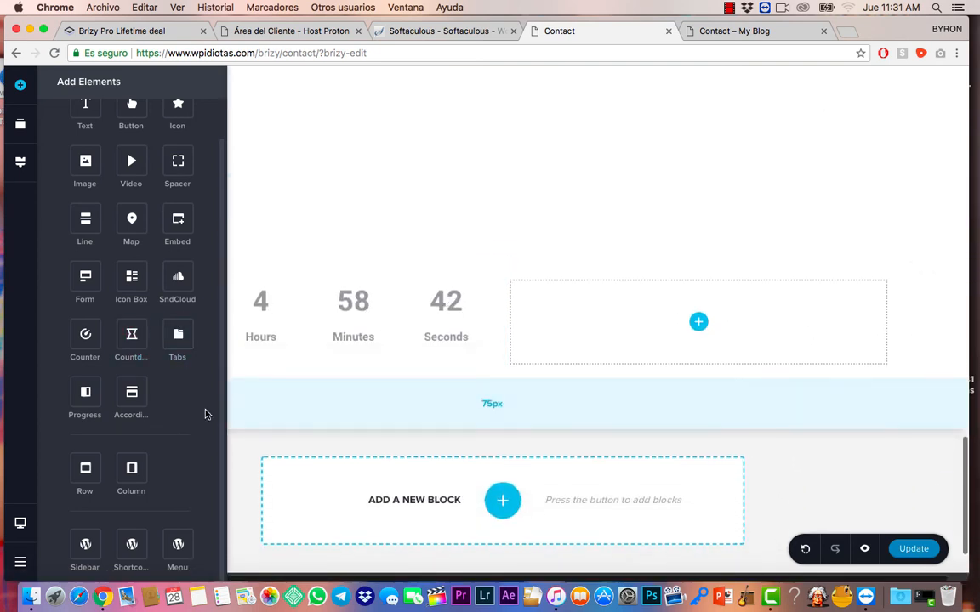
left_click_drag(131, 334, 262, 339)
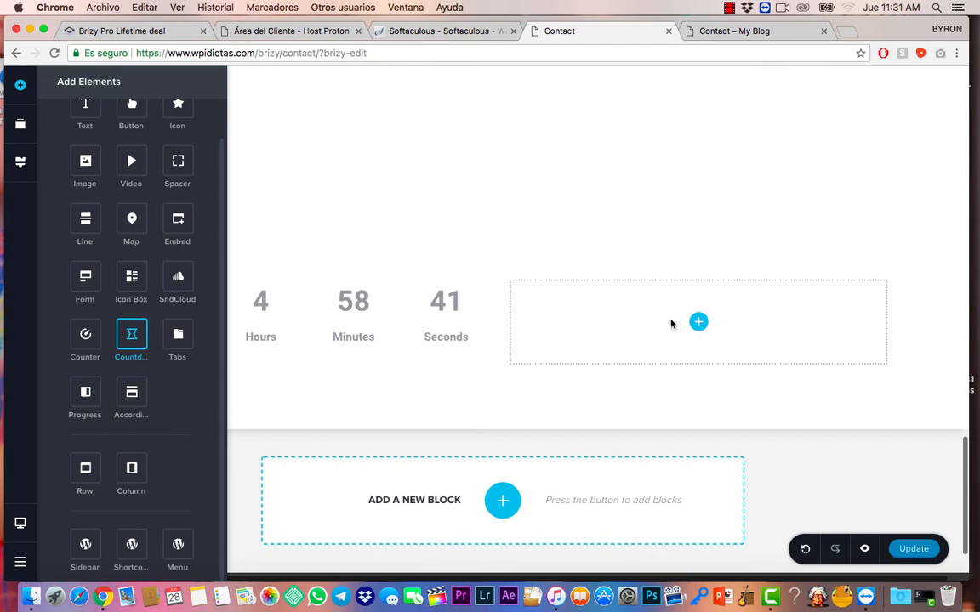
left_click_drag(671, 323, 155, 320)
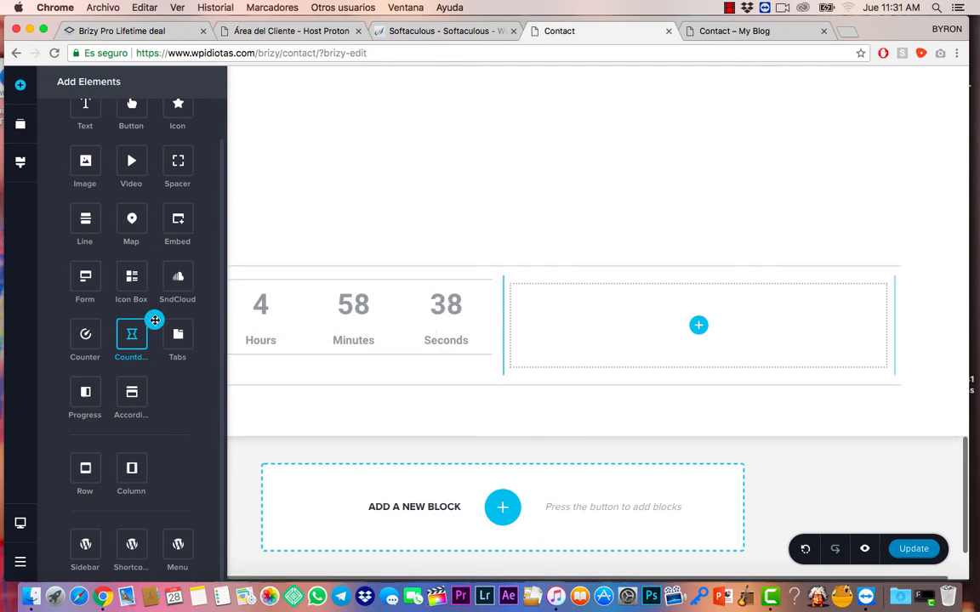
left_click_drag(399, 320, 161, 341)
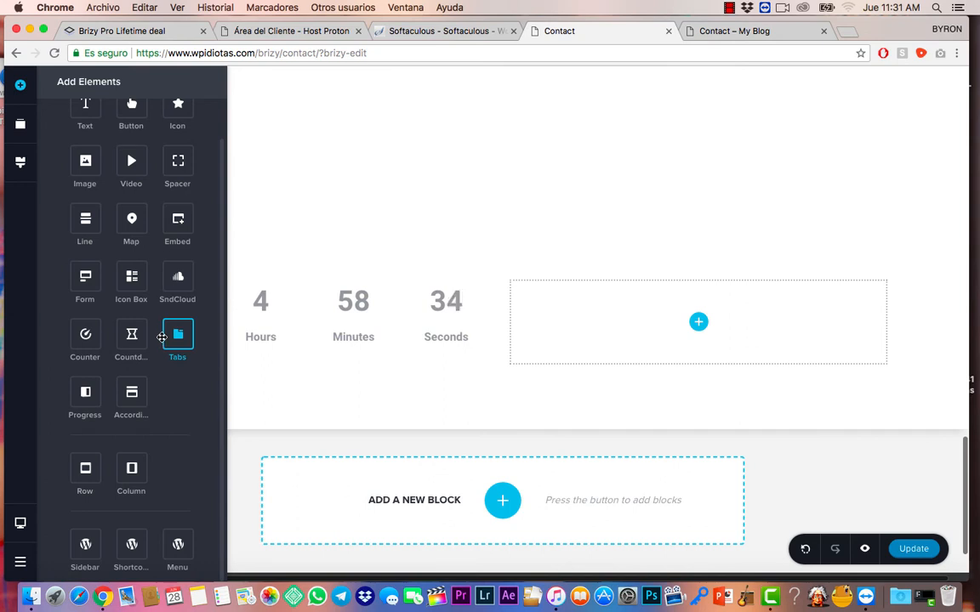
- Insert a Button element into the empty column beside the countdown and select it
scroll(162, 337, "up", 2)
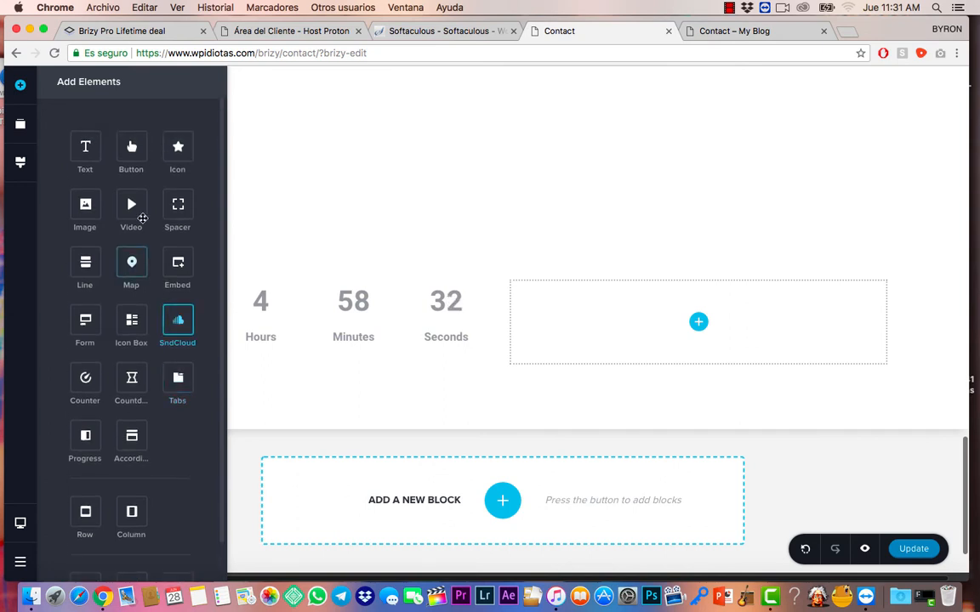
left_click_drag(131, 151, 693, 337)
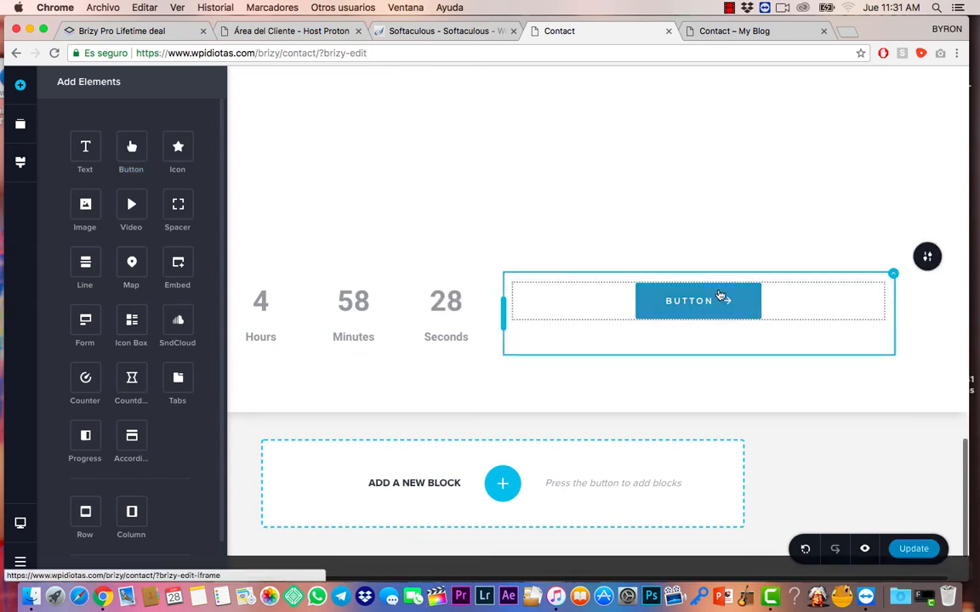
left_click(733, 309)
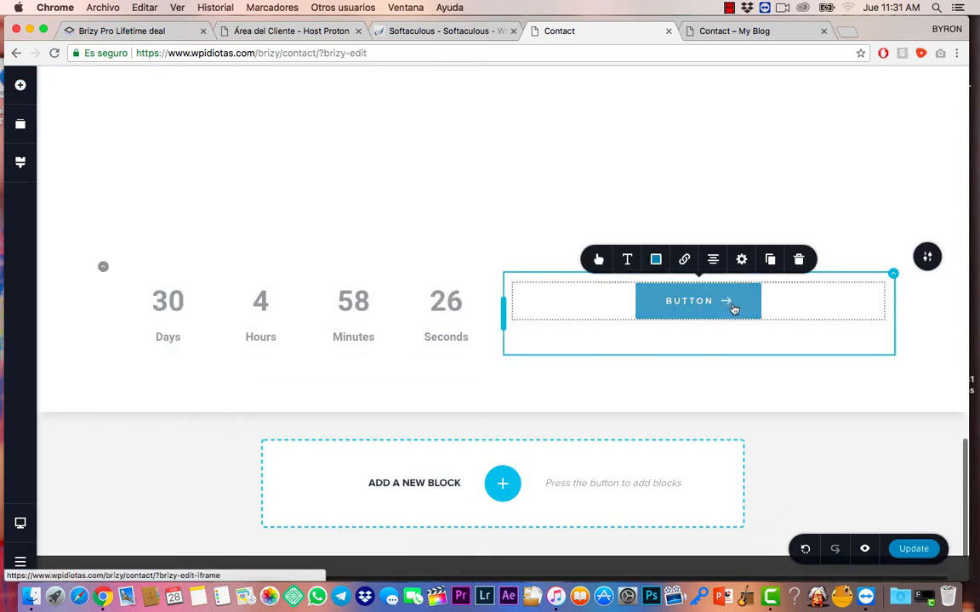
- Set the button's background colour to near-black #040B0E and open its text colour options
left_click(656, 259)
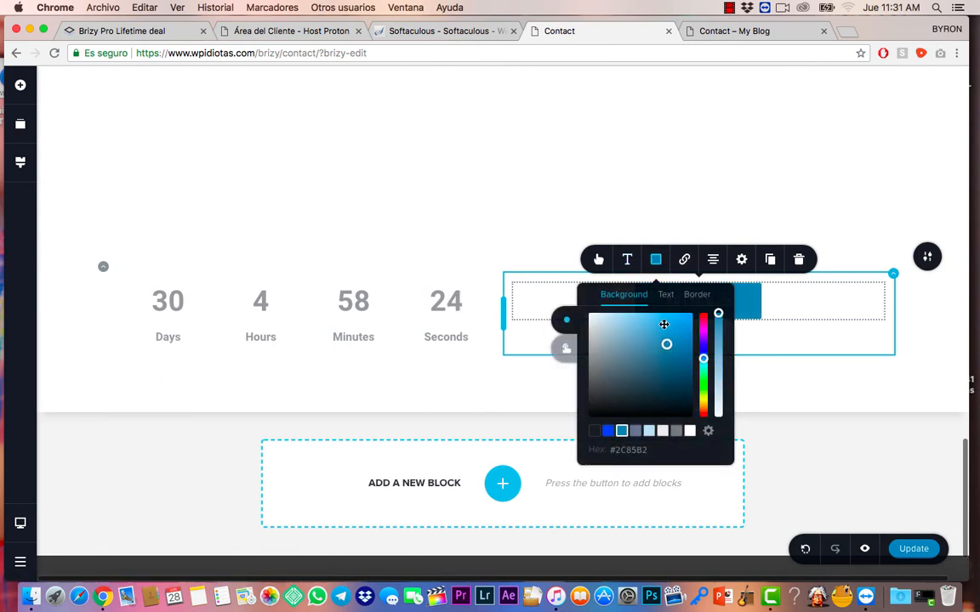
left_click(630, 393)
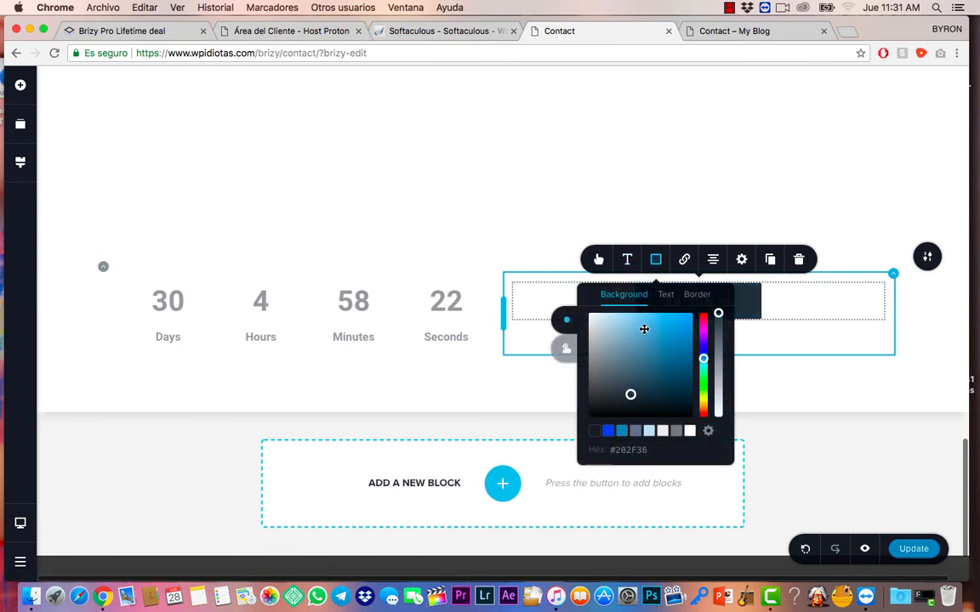
left_click(668, 358)
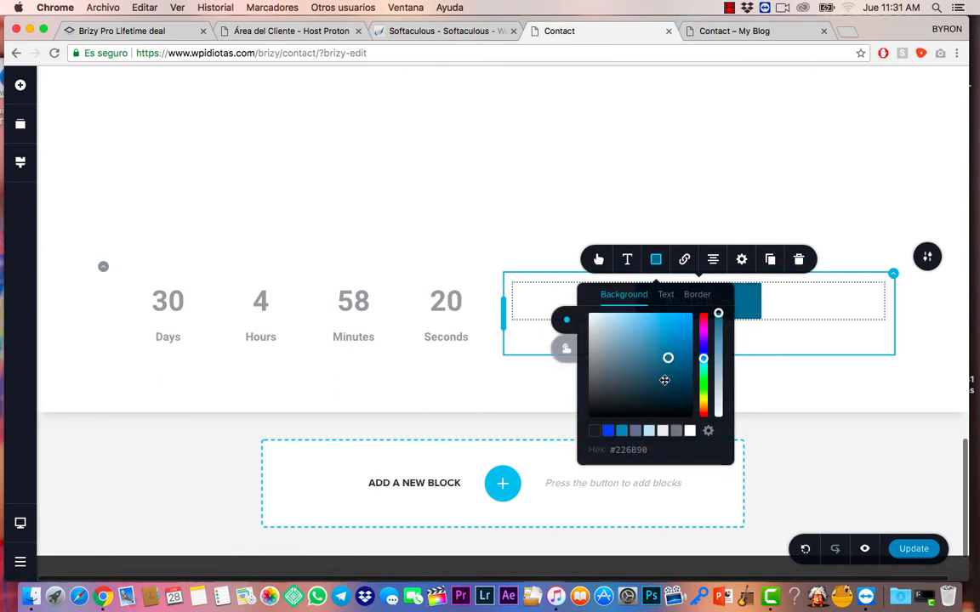
left_click(663, 412)
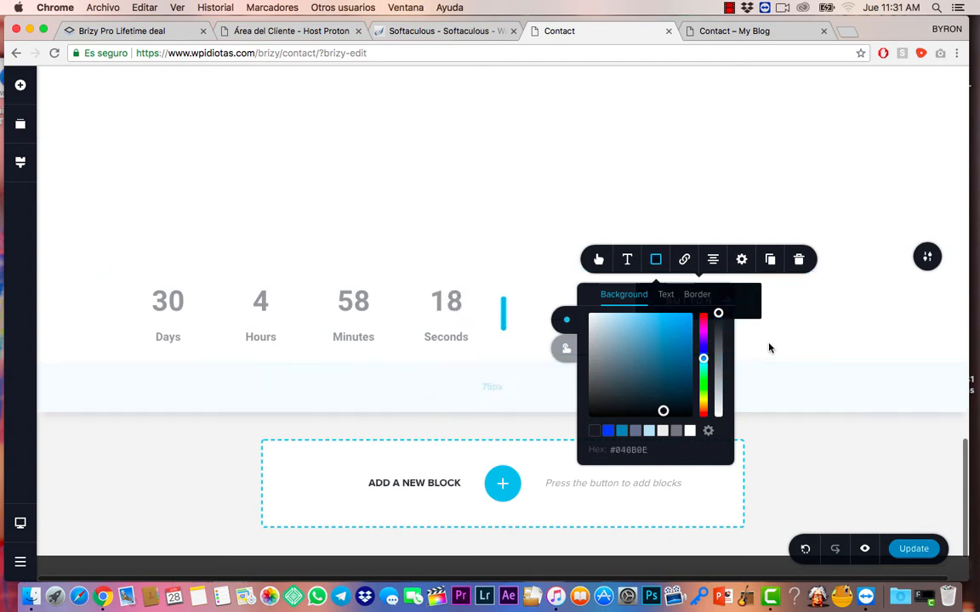
left_click(669, 296)
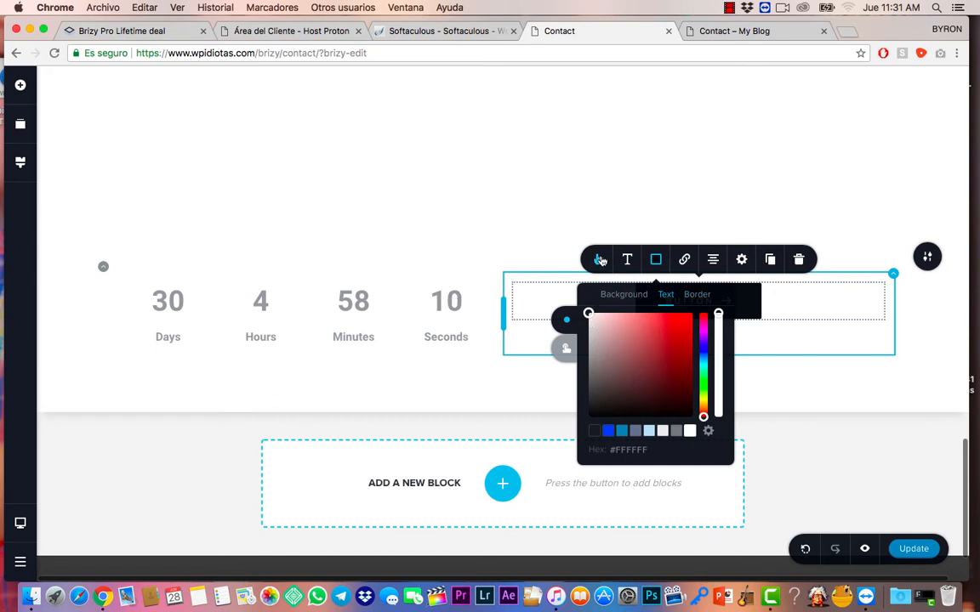
- Give the button rounded corners and size L, trying the outline fill before restoring the solid fill
left_click(600, 260)
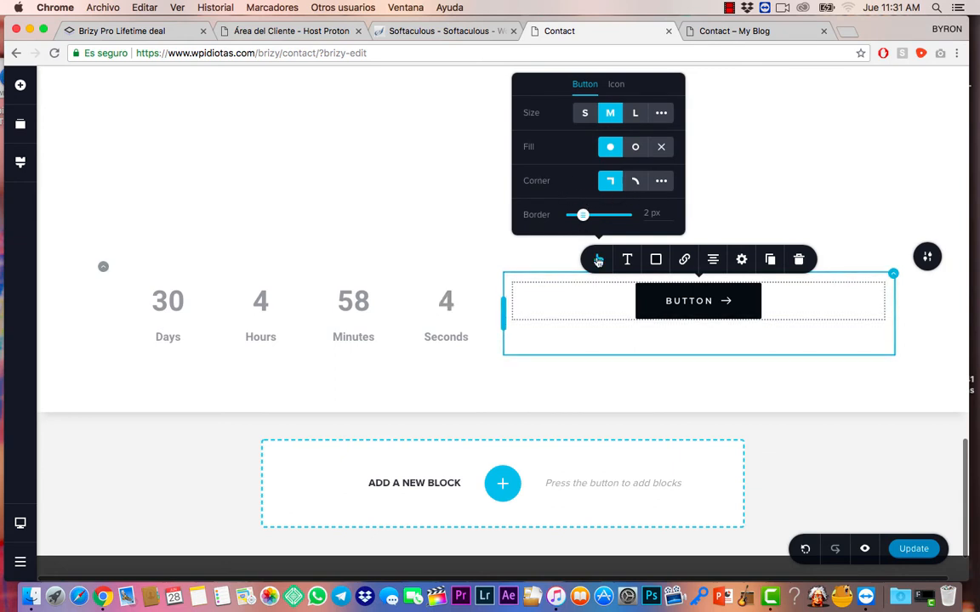
left_click(634, 182)
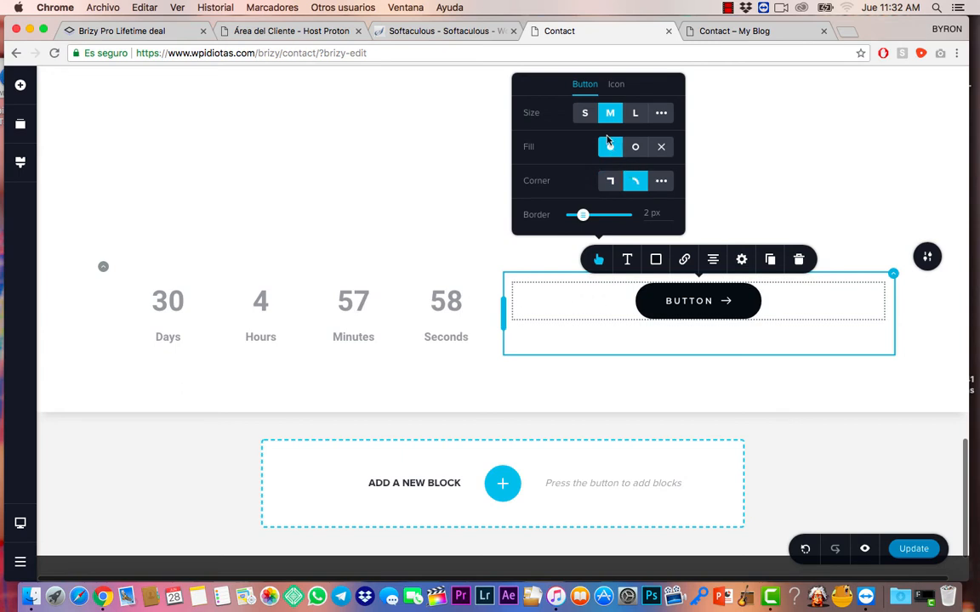
left_click(633, 148)
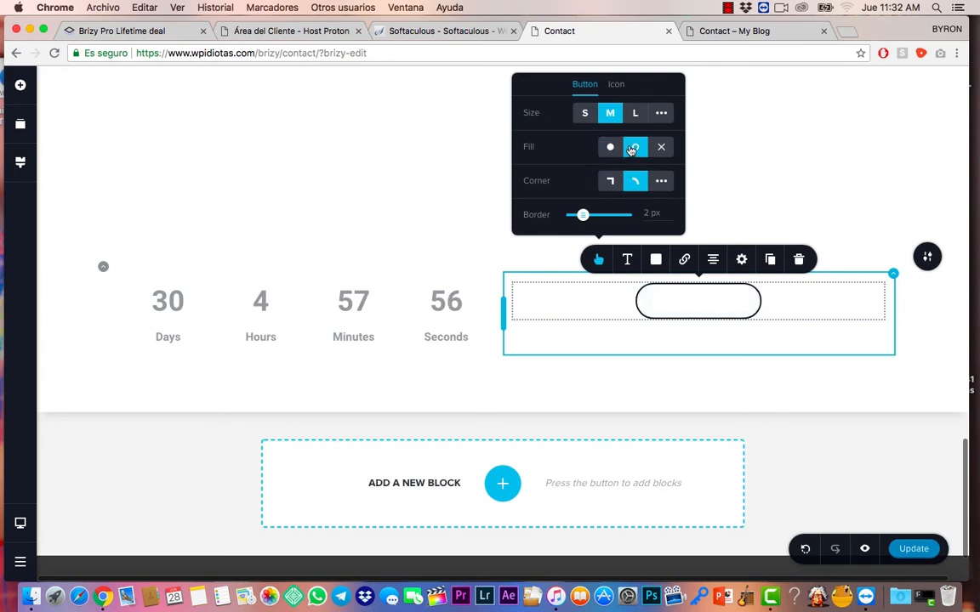
left_click(616, 149)
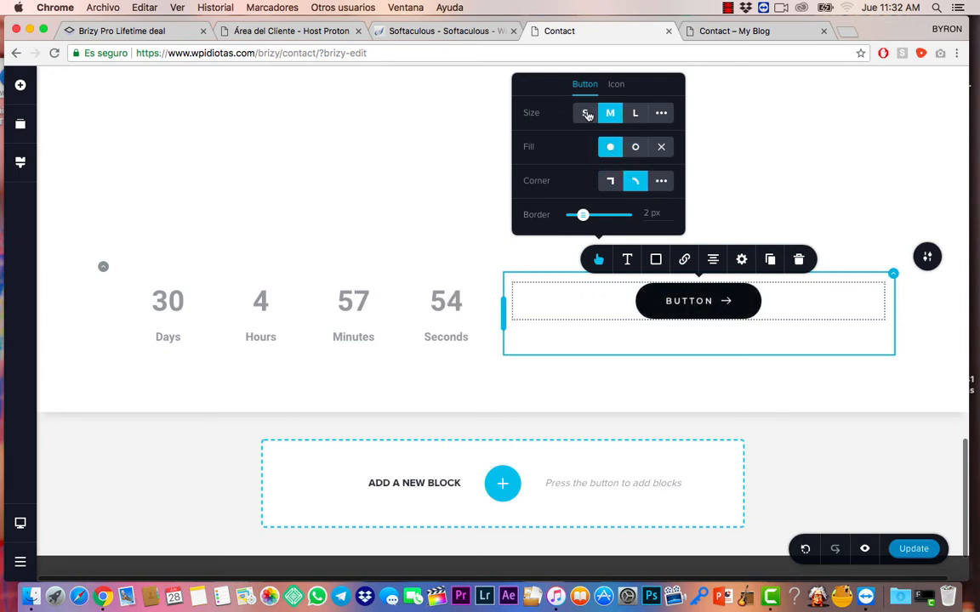
left_click(635, 114)
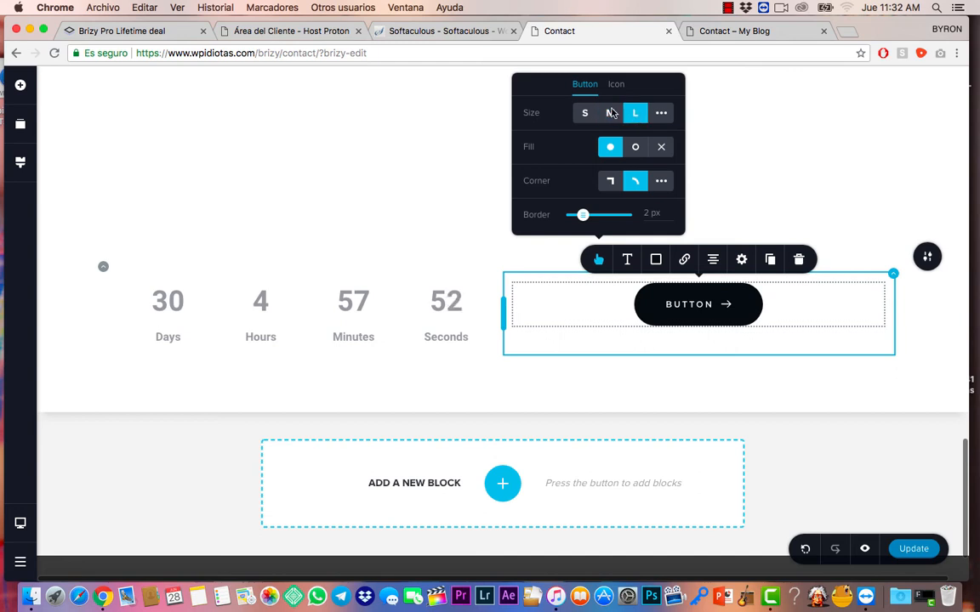
- Replace the button's arrow icon with the person-with-star icon from the Glyph set
left_click(617, 86)
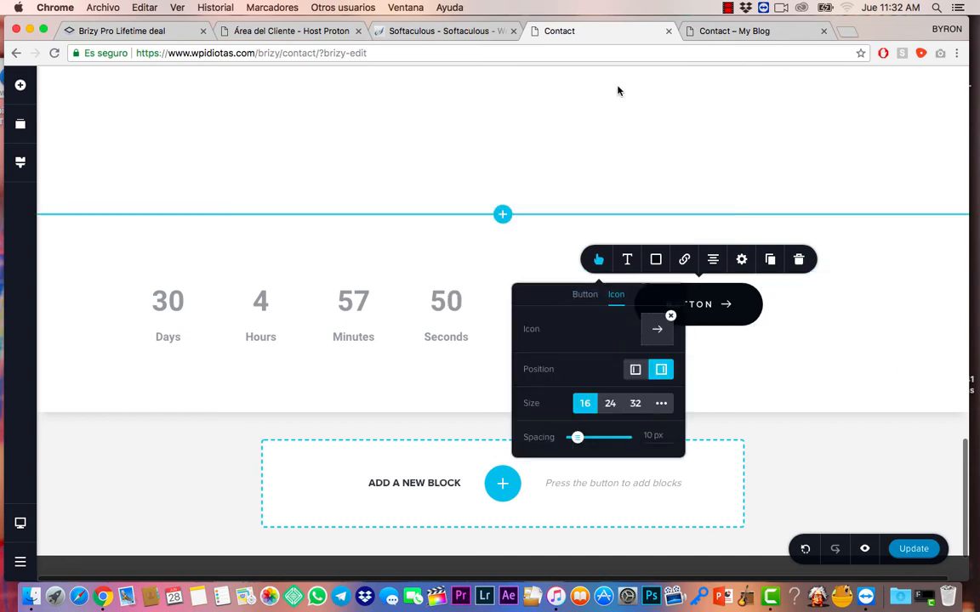
left_click(657, 333)
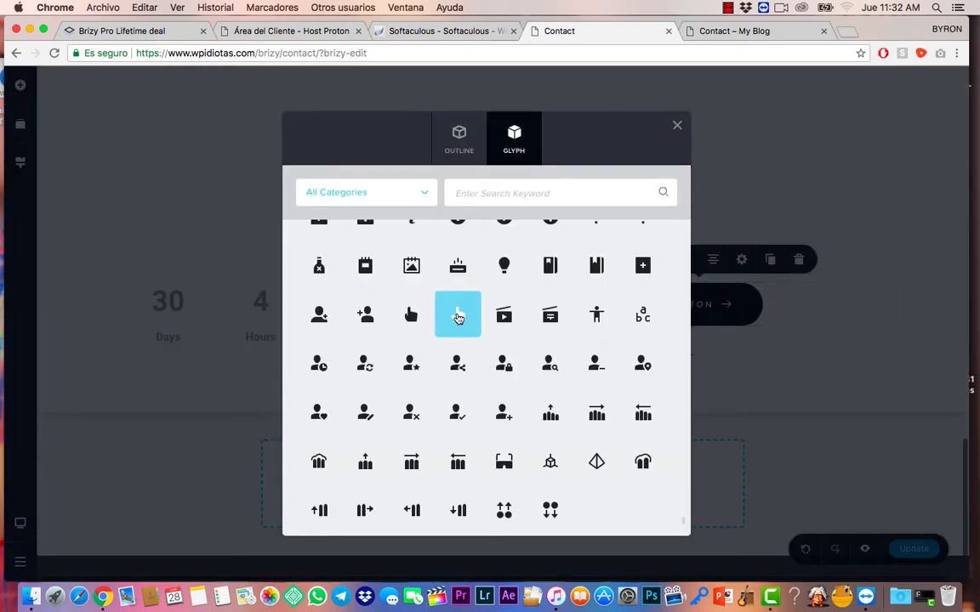
scroll(457, 318, "up", 1)
left_click(413, 391)
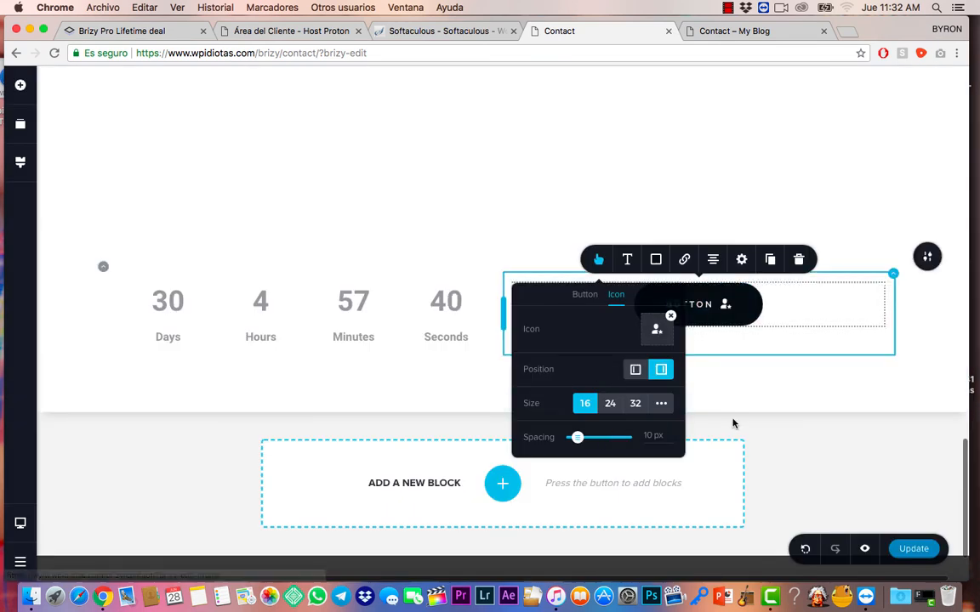
left_click(786, 430)
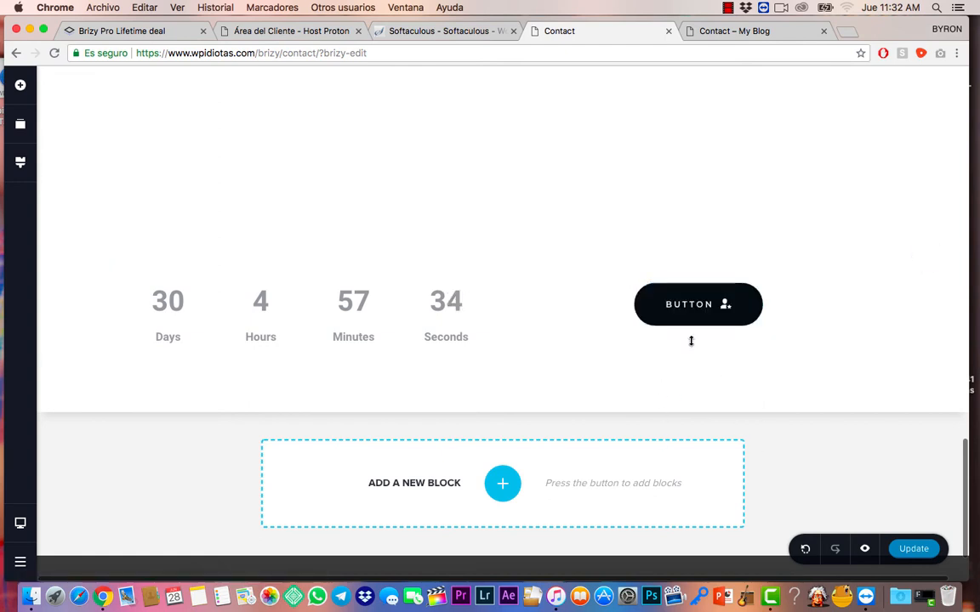
- Try Playfair Display and Roboto for the button's text and set its font to Montserrat
left_click(680, 300)
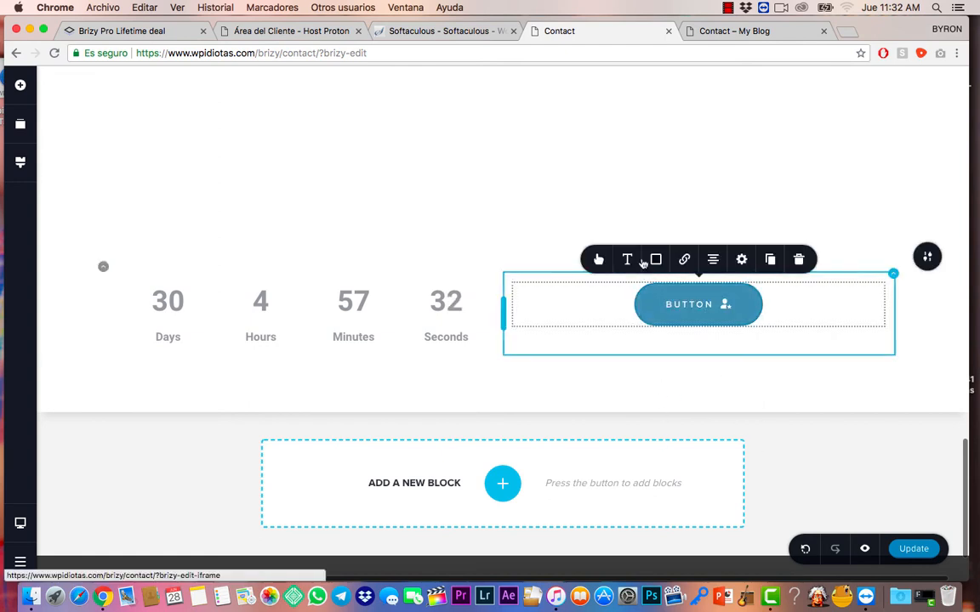
left_click(630, 263)
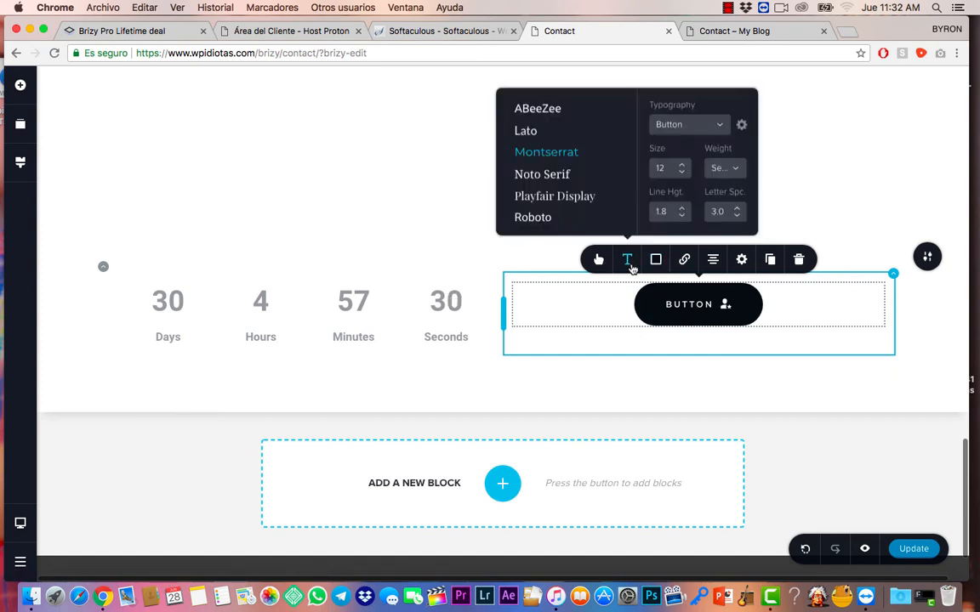
left_click(559, 195)
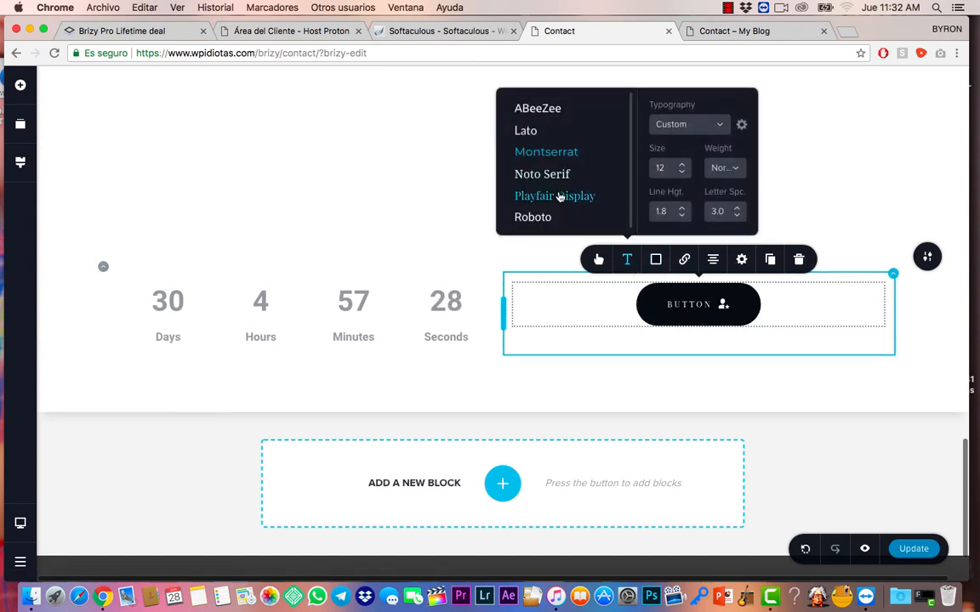
left_click(534, 217)
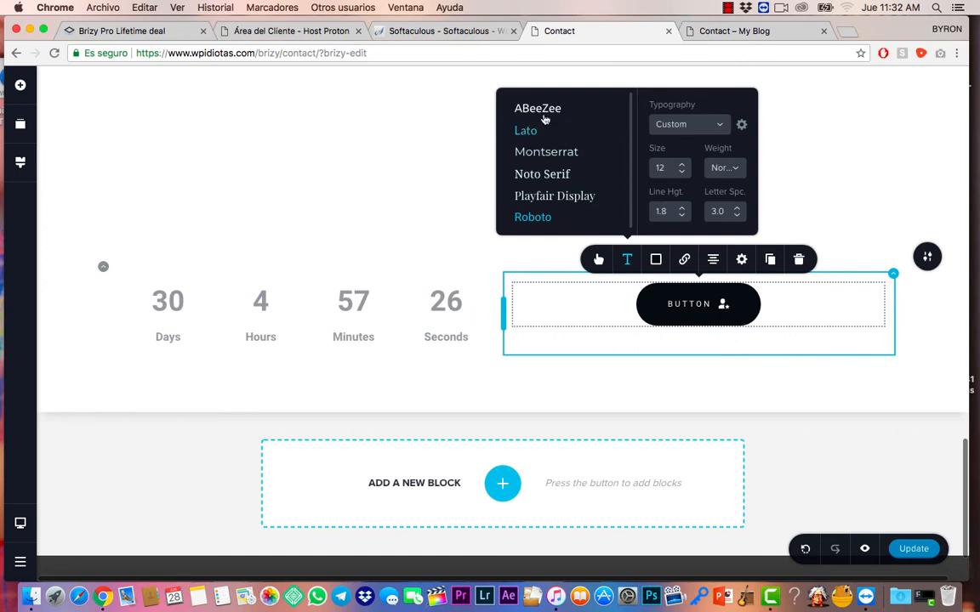
left_click(548, 151)
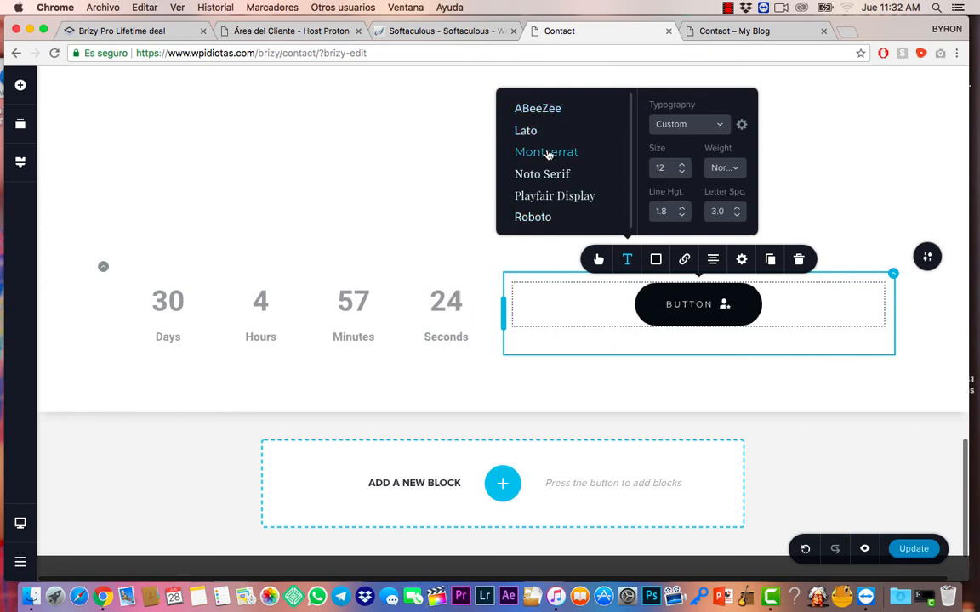
- Open the button's additional settings, try right alignment for the button, and restore its centre alignment
left_click(743, 262)
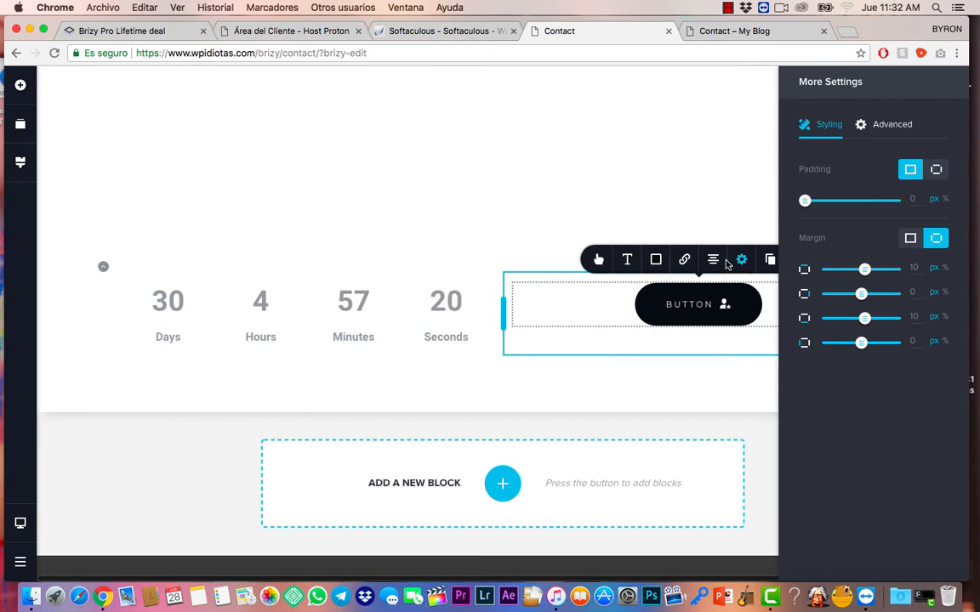
left_click(715, 262)
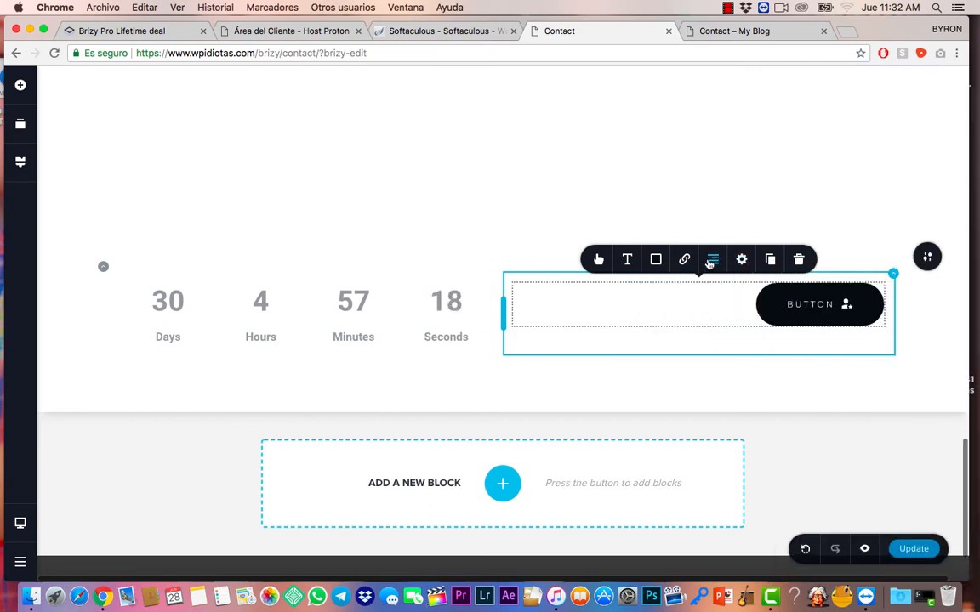
left_click(713, 262)
left_click(713, 261)
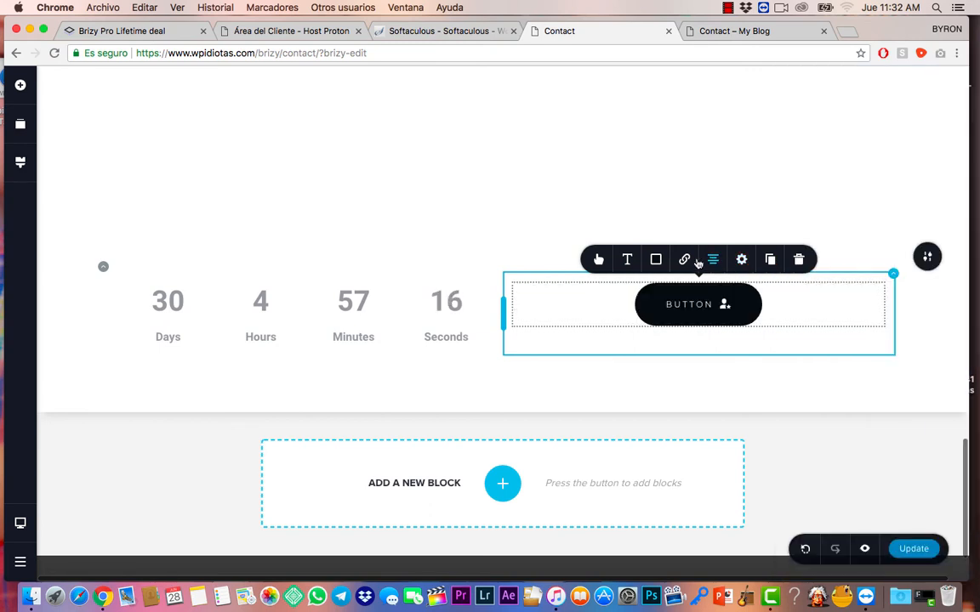
- Look over the button's background colour options and close them
left_click(656, 261)
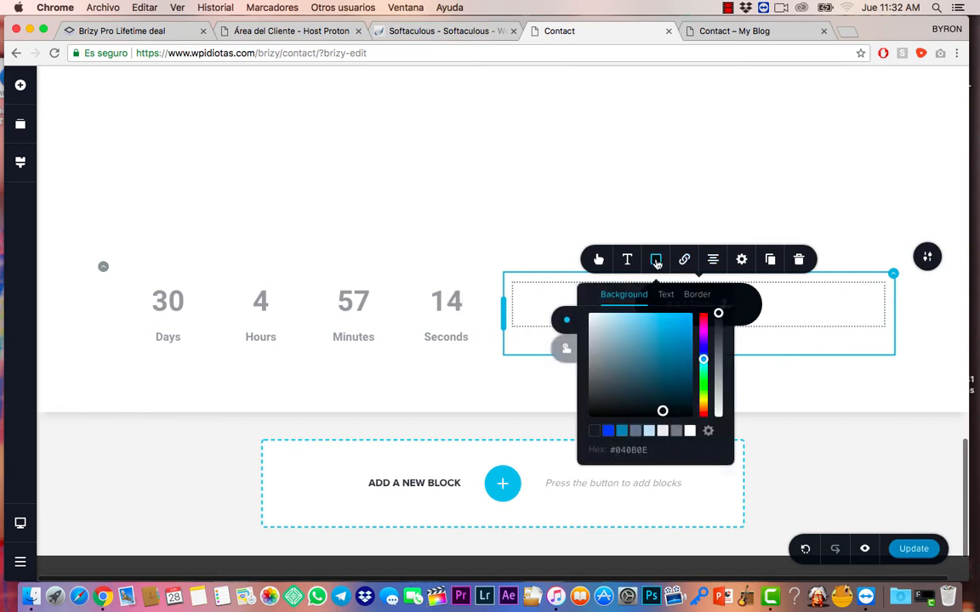
scroll(684, 388, "down", 1)
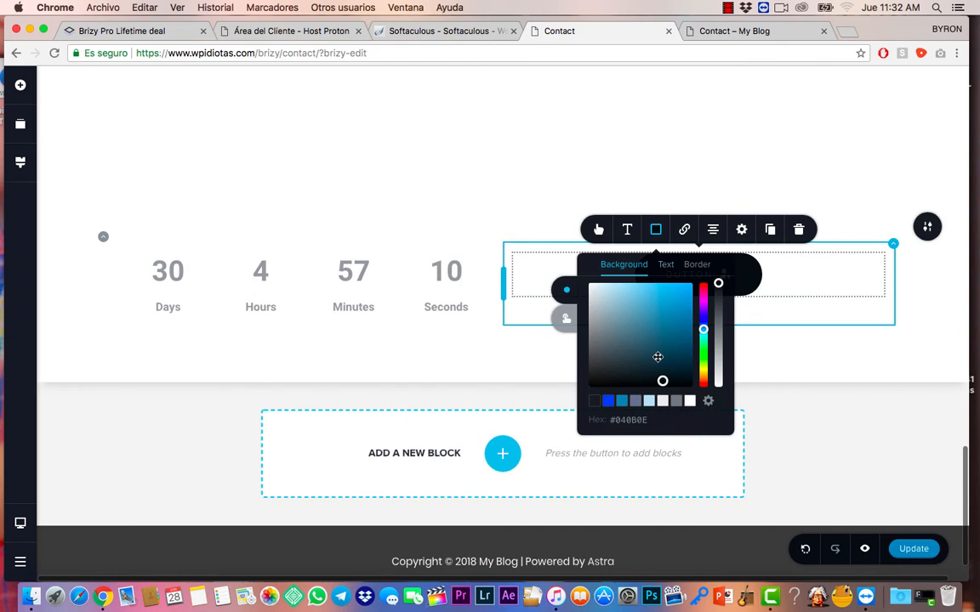
scroll(657, 357, "down", 1)
left_click(785, 290)
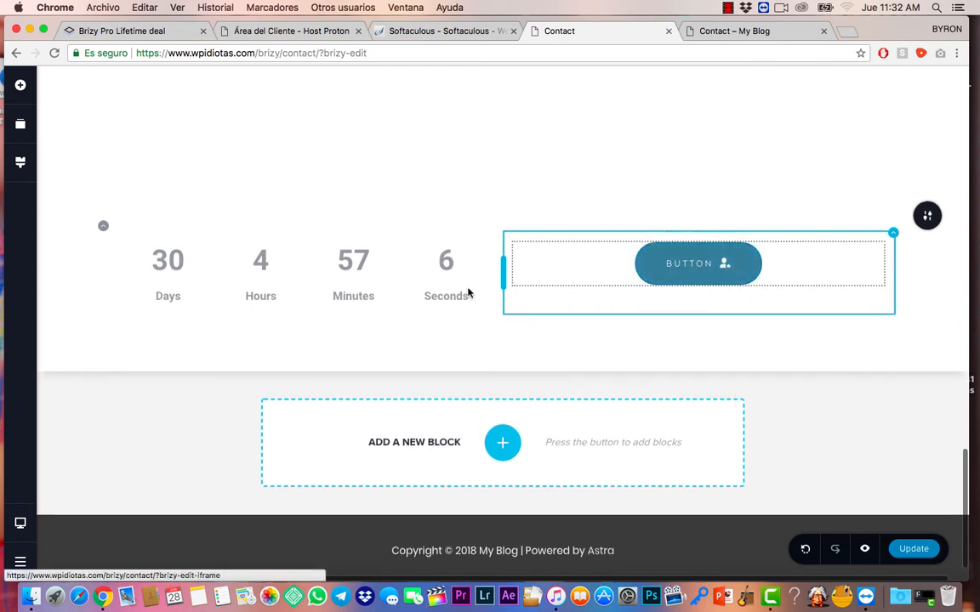
- Review the page from the countdown block up to the Development and Quality Assurance sections and back down
left_click(441, 289)
scroll(333, 281, "up", 5)
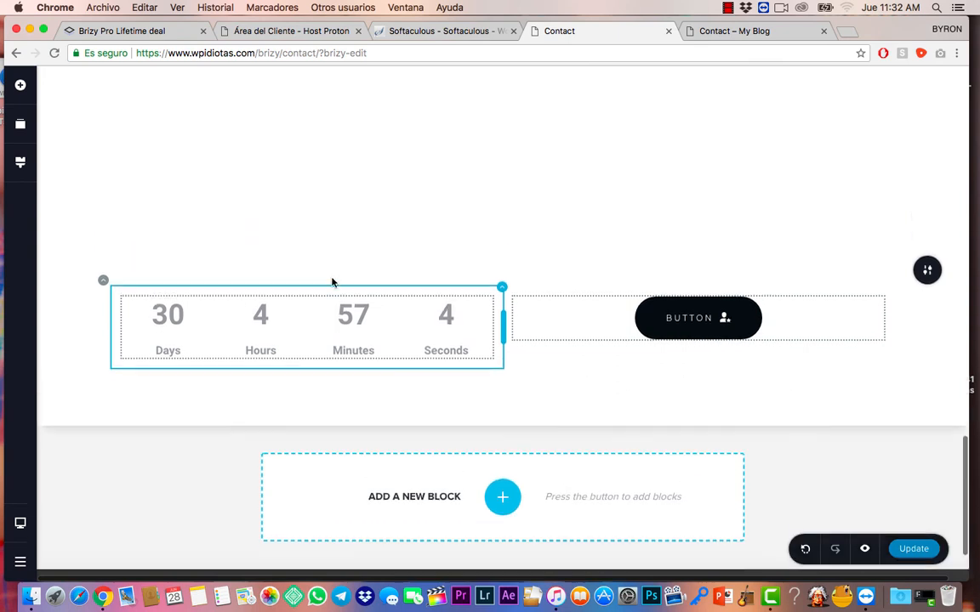
scroll(610, 290, "up", 12)
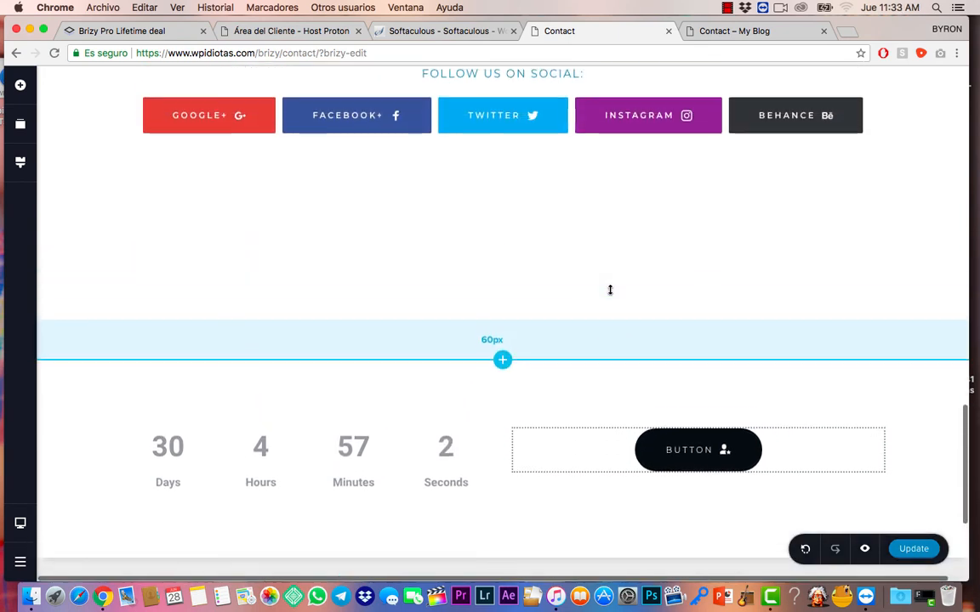
scroll(610, 294, "up", 15)
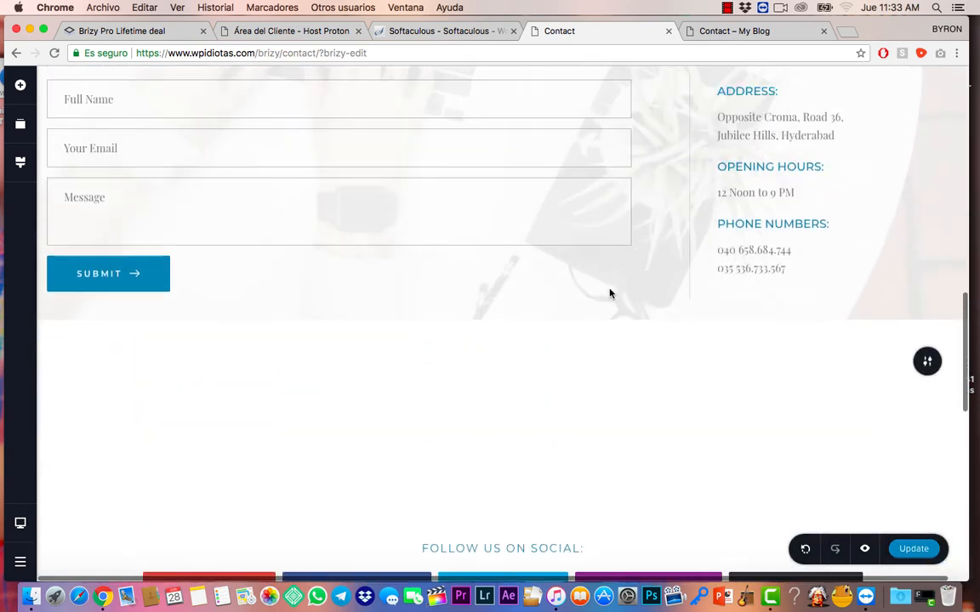
scroll(610, 294, "up", 12)
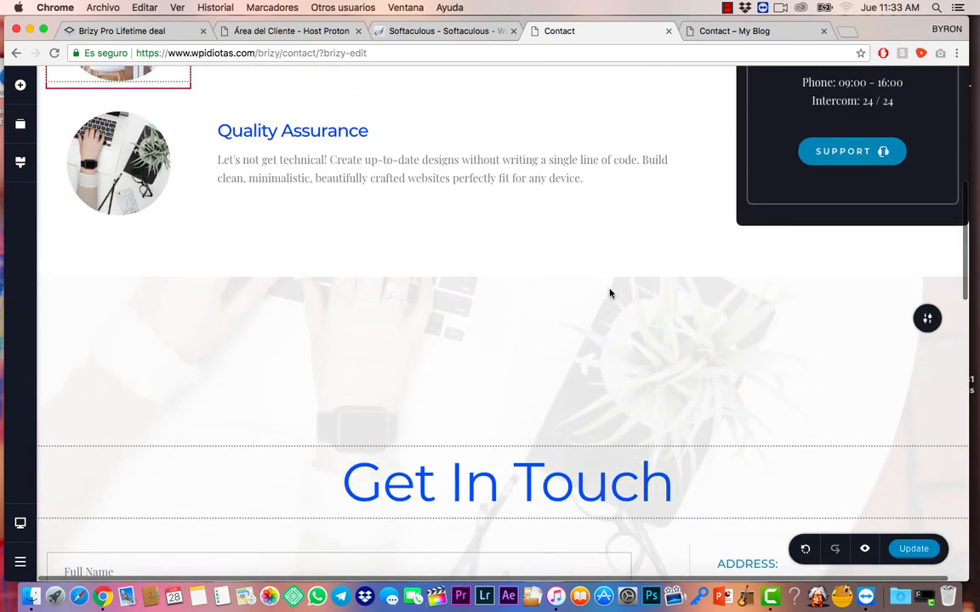
scroll(610, 294, "down", 12)
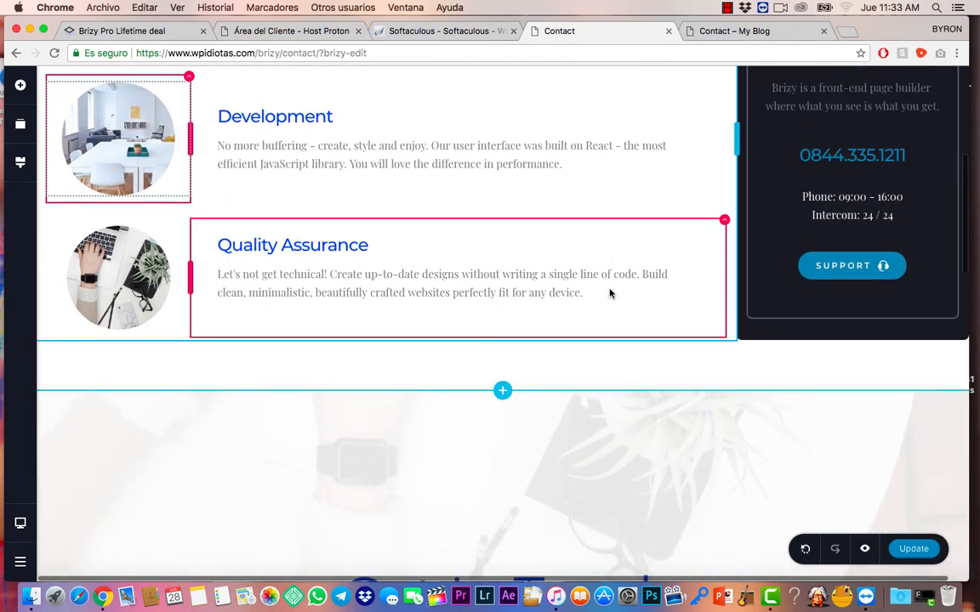
scroll(599, 259, "down", 19)
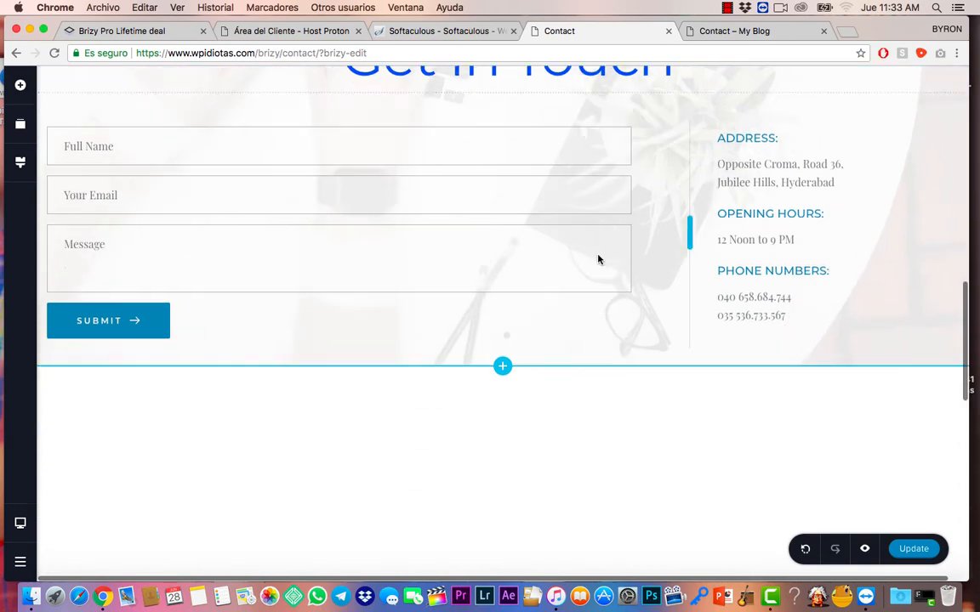
scroll(518, 185, "down", 6)
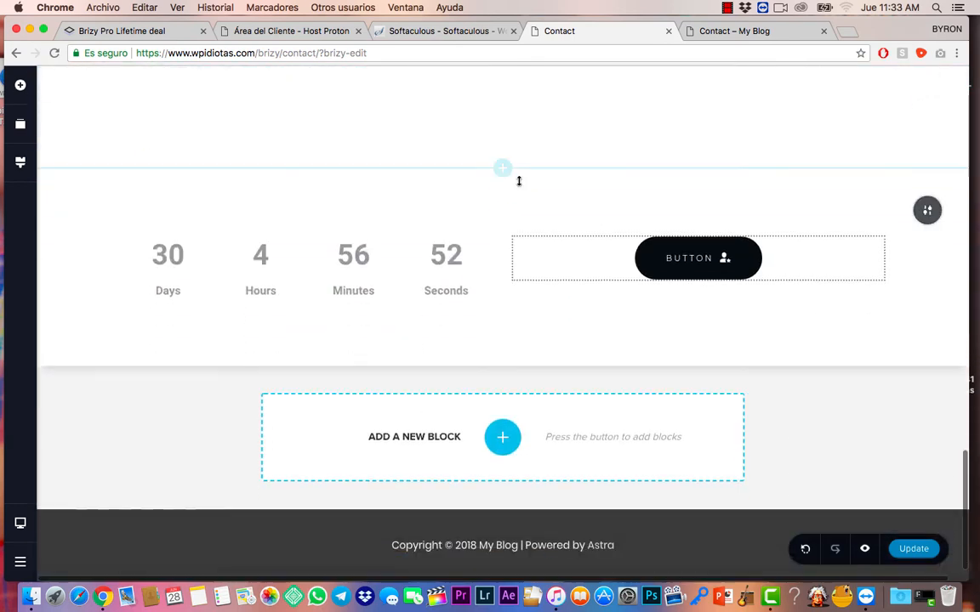
- Add the light Image Gallery block from the block library below the countdown block
left_click(502, 438)
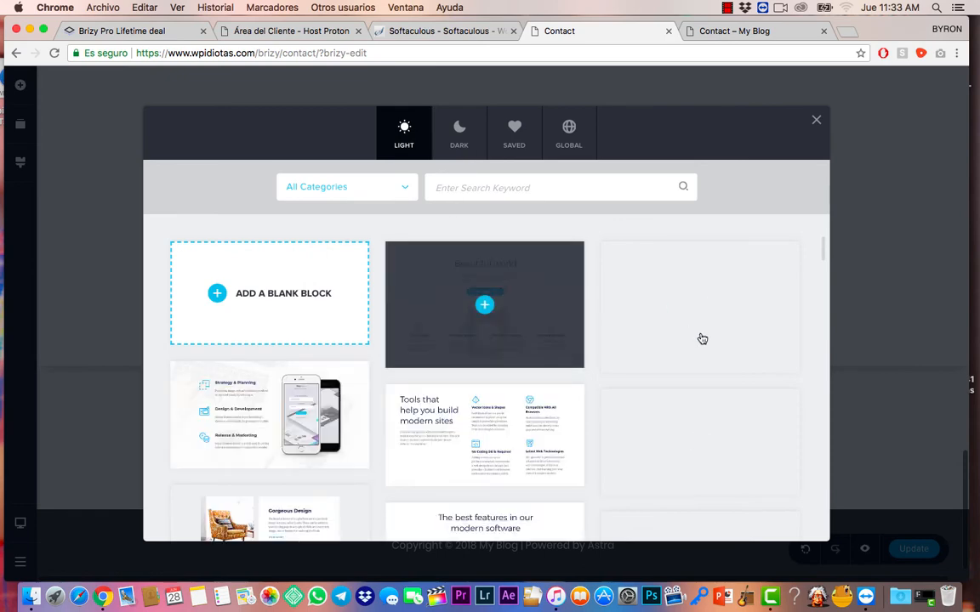
scroll(691, 370, "down", 3)
scroll(690, 369, "down", 10)
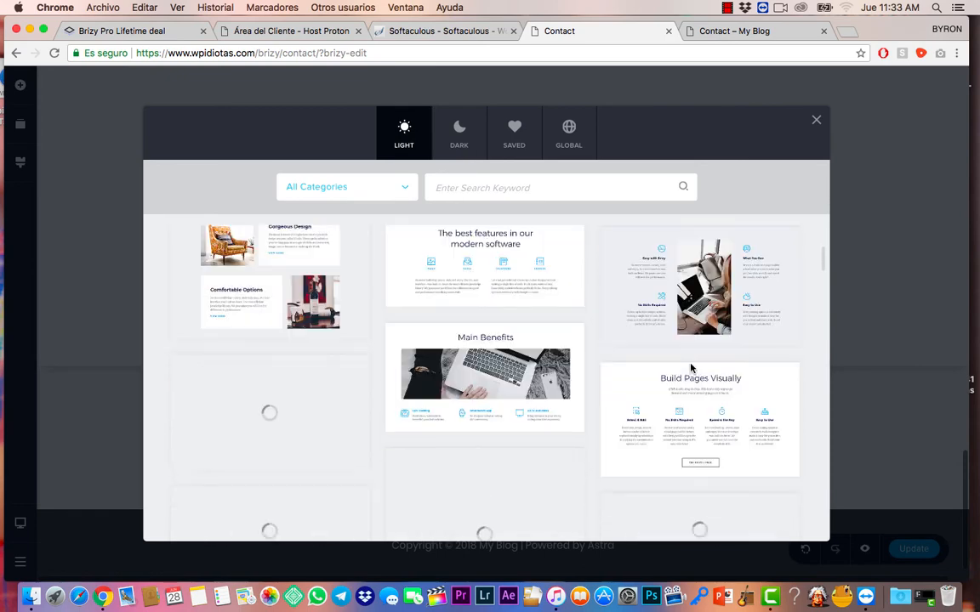
scroll(692, 369, "down", 1)
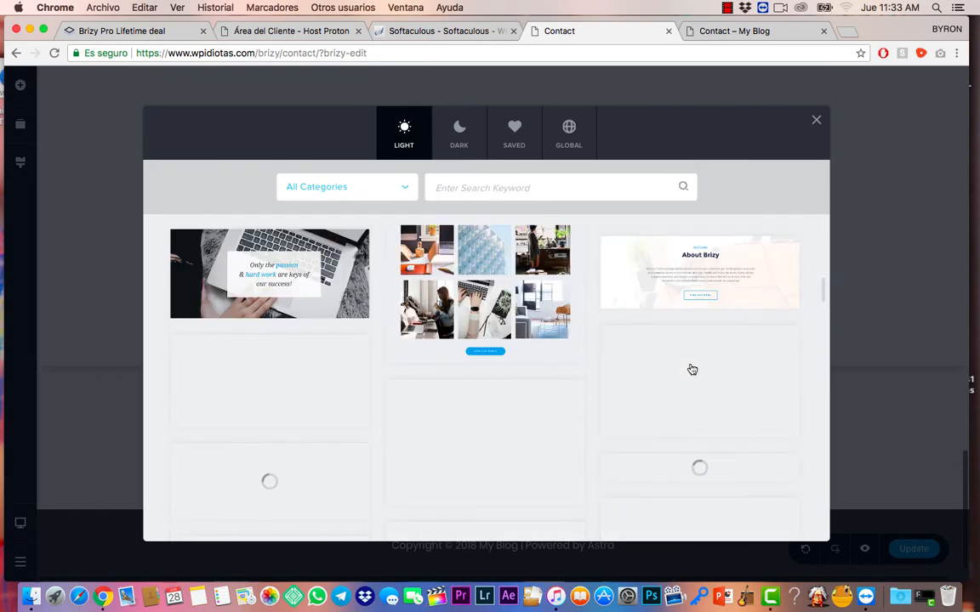
scroll(485, 356, "up", 2)
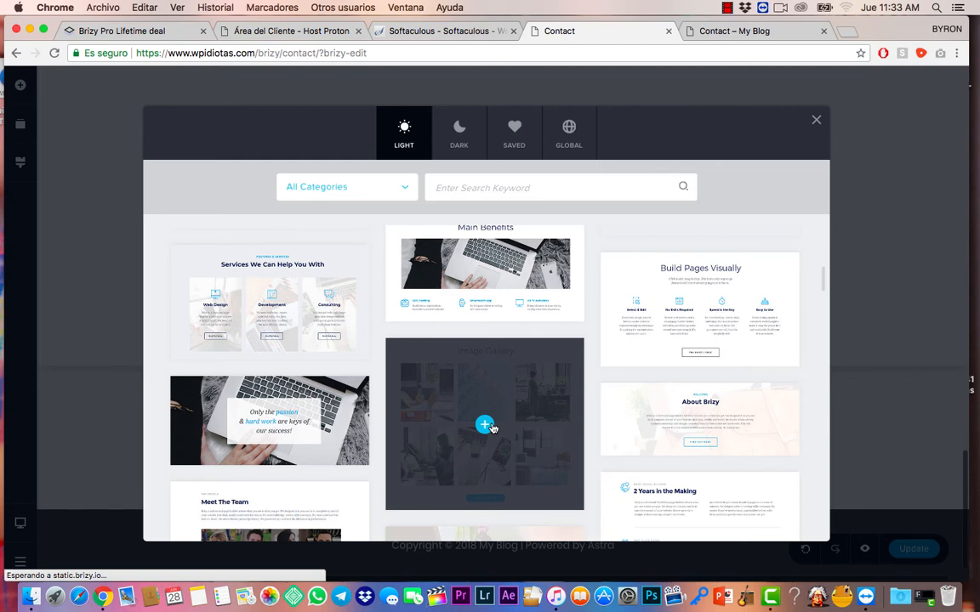
left_click(484, 426)
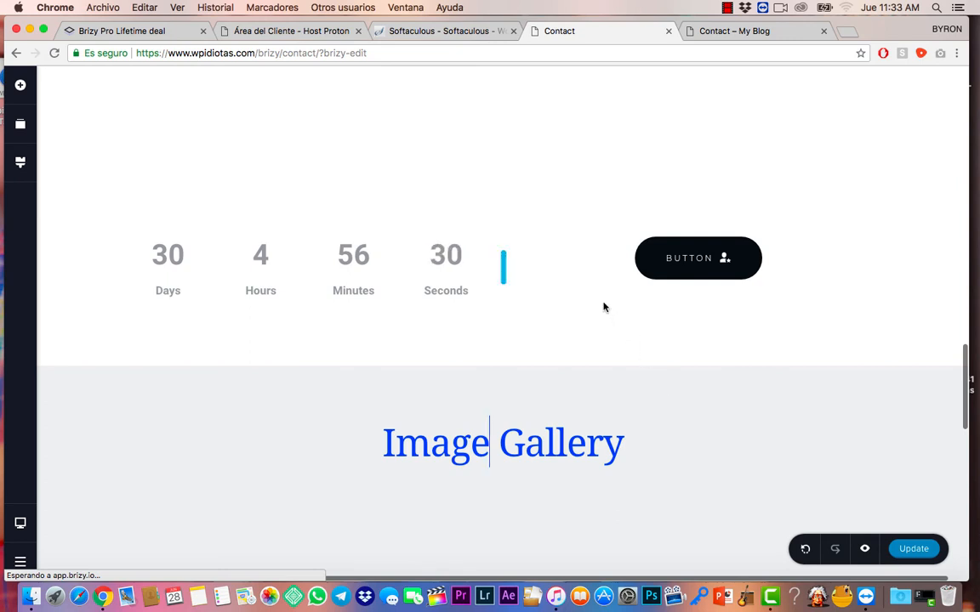
- Widen the middle image column in the gallery's upper row, narrowing the desk image beside it
scroll(604, 307, "down", 5)
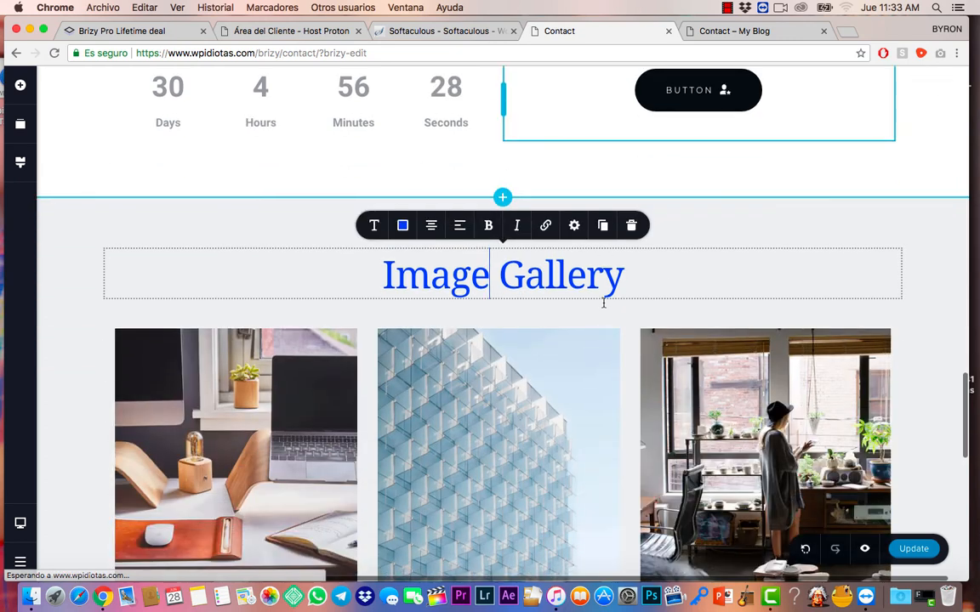
scroll(604, 307, "down", 6)
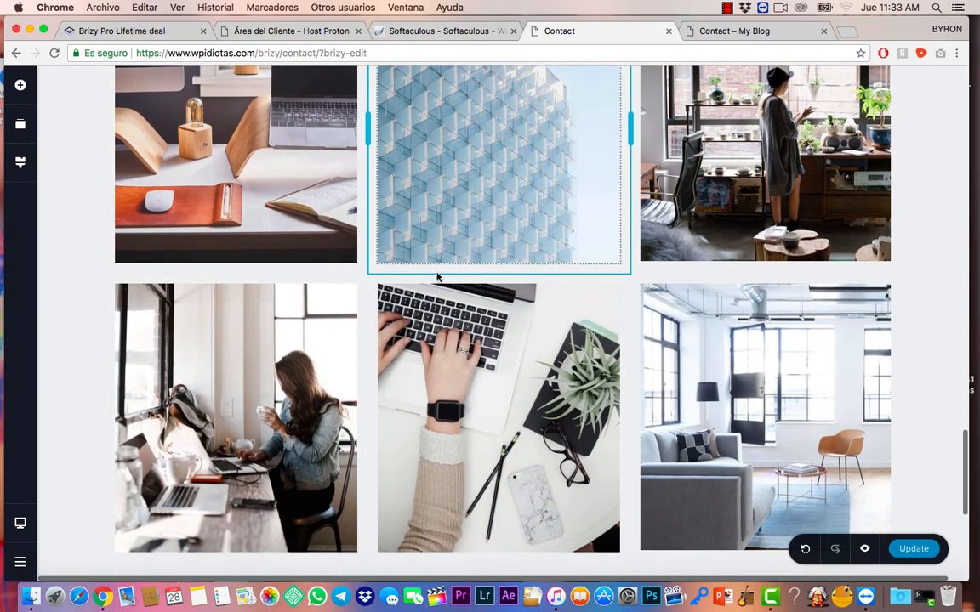
scroll(437, 277, "up", 4)
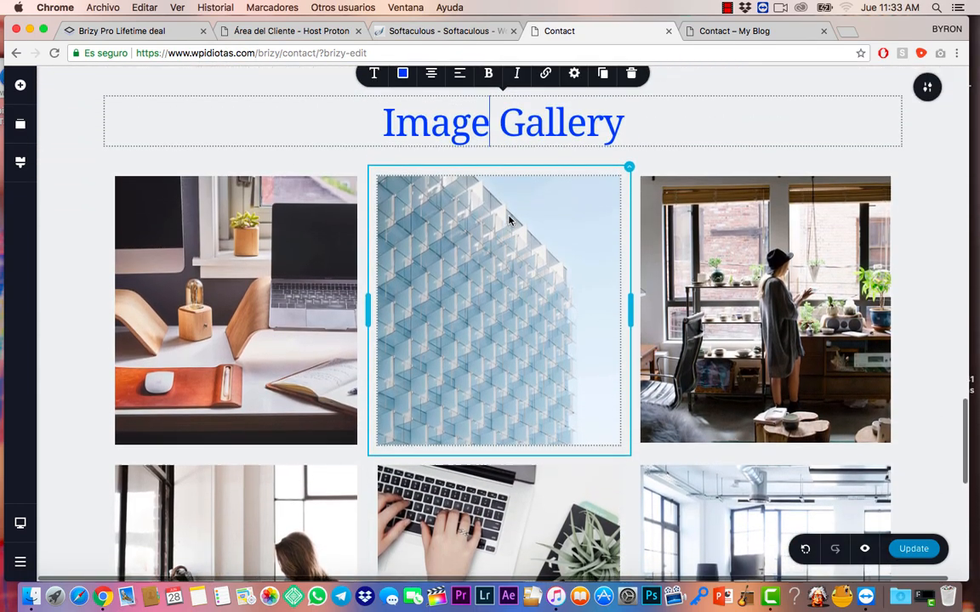
scroll(498, 226, "up", 1)
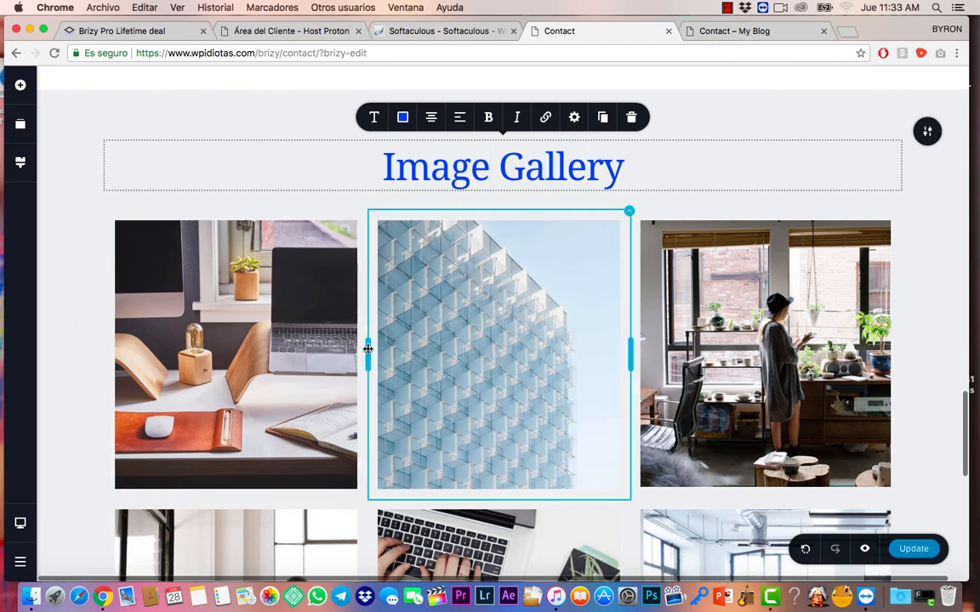
left_click_drag(368, 349, 307, 352)
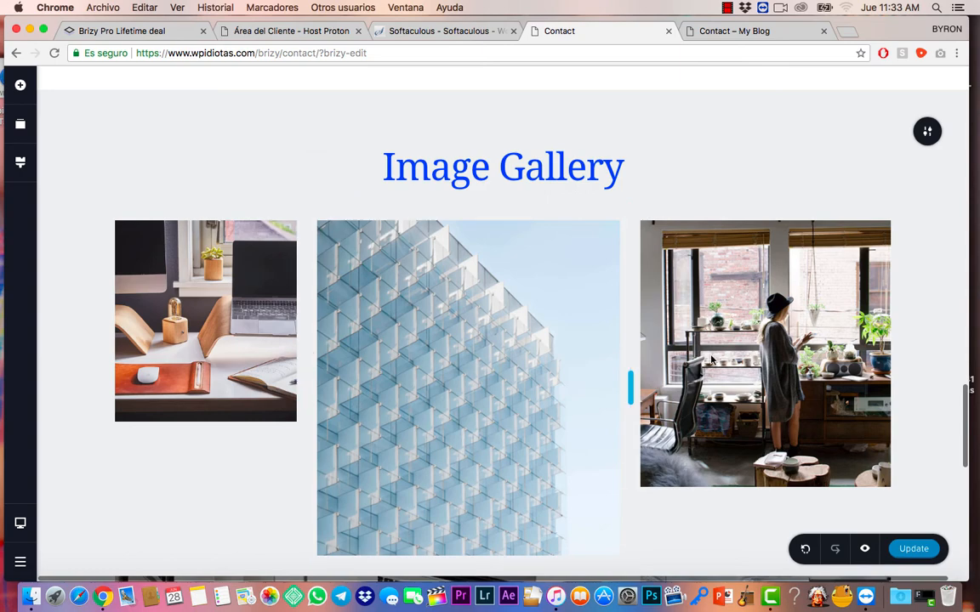
- Widen the laptop image column in the gallery's lower row, narrowing the image of the seated woman
scroll(642, 328, "down", 3)
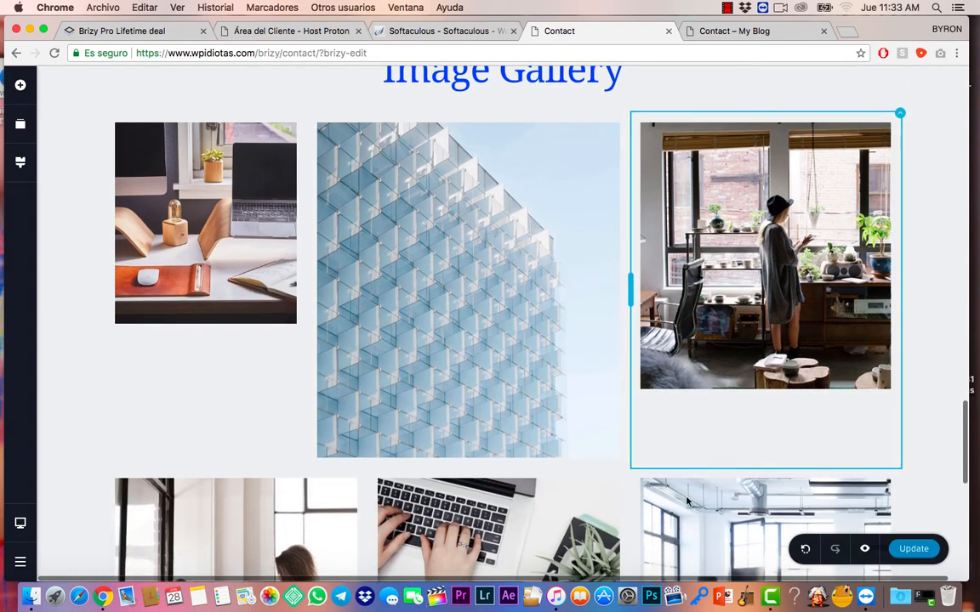
scroll(646, 434, "down", 2)
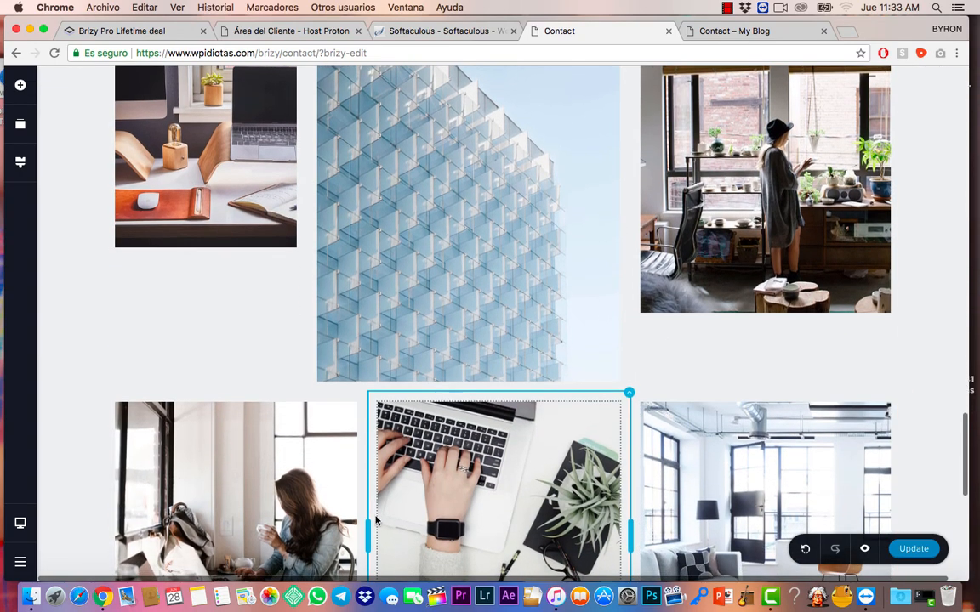
left_click_drag(368, 528, 313, 525)
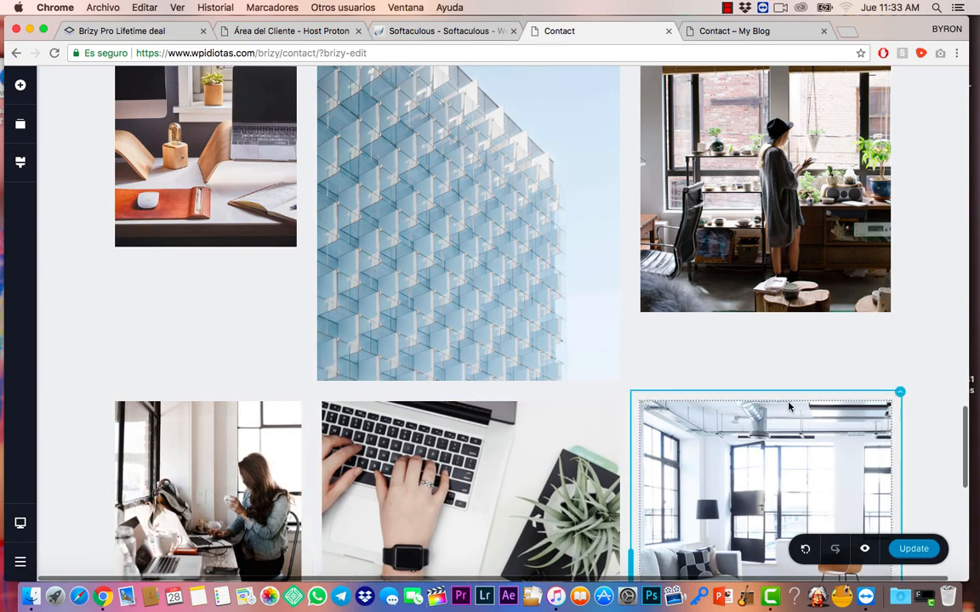
scroll(789, 407, "down", 5)
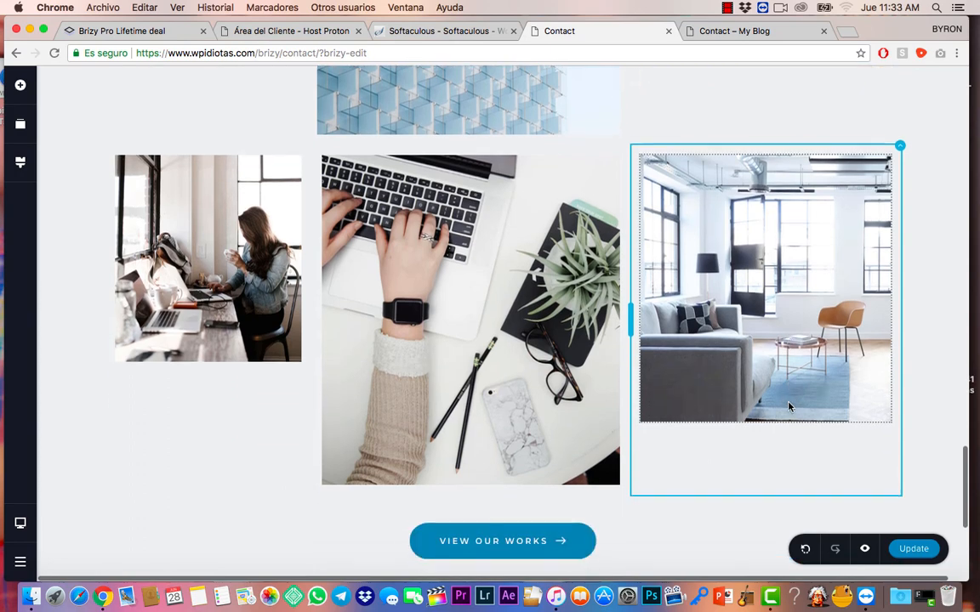
scroll(788, 408, "down", 1)
- Extend the upper row's building image column further, narrowing the column with the standing woman
scroll(788, 408, "up", 3)
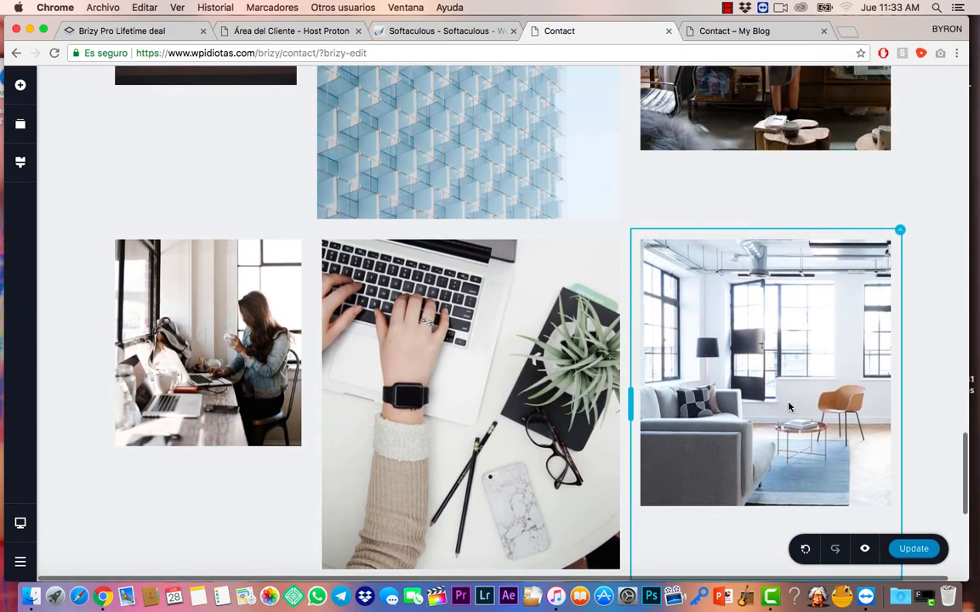
scroll(789, 408, "up", 7)
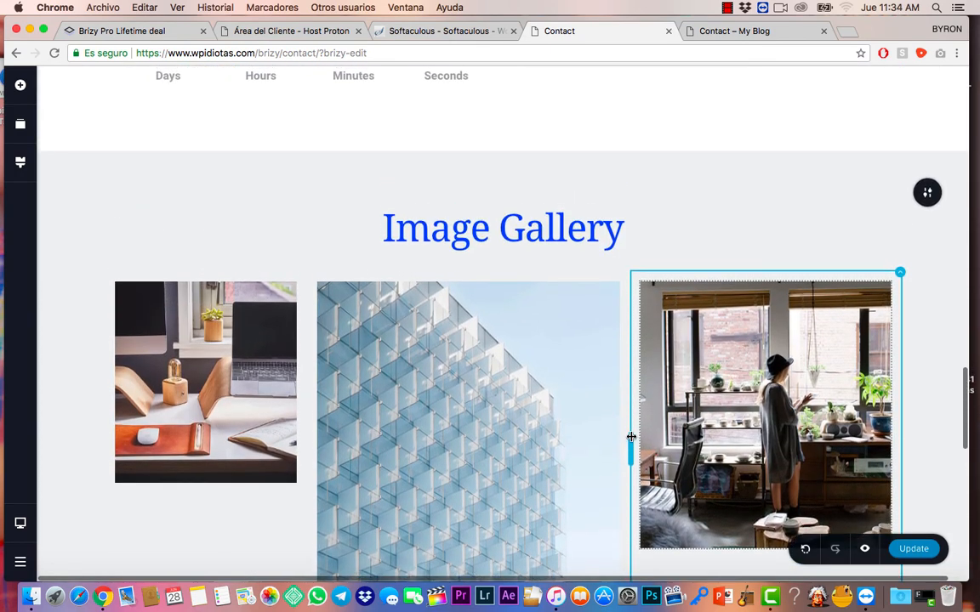
scroll(631, 437, "up", 1)
left_click_drag(666, 459, 692, 458)
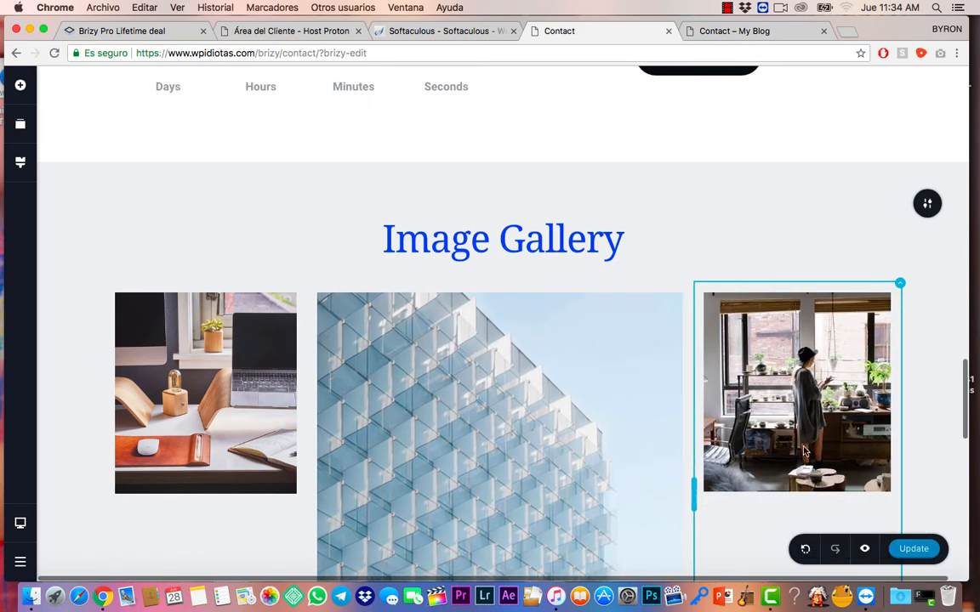
- Select the desk image in the gallery's upper row and open its image and zoom options
scroll(750, 208, "down", 1)
scroll(750, 208, "down", 1)
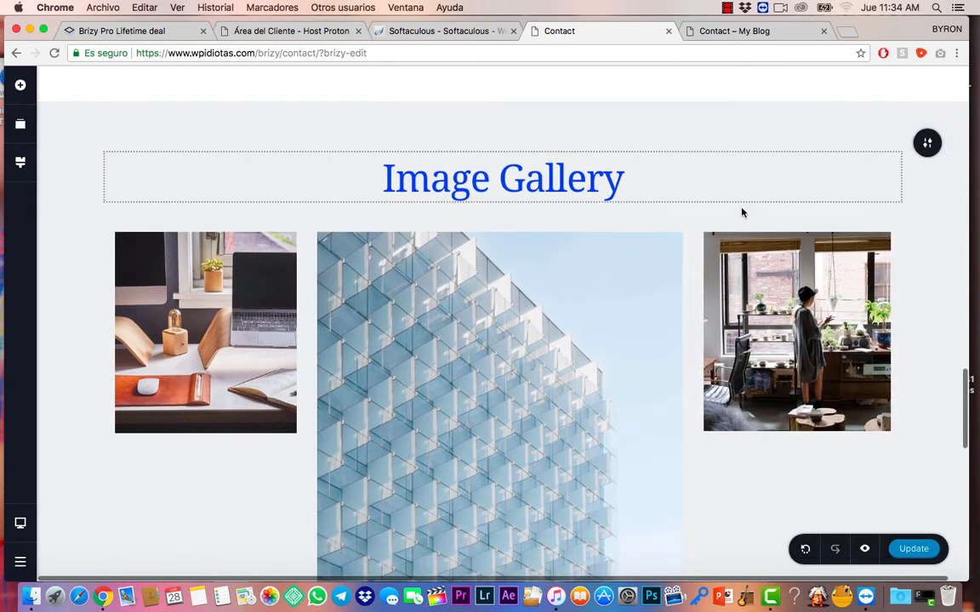
left_click(194, 312)
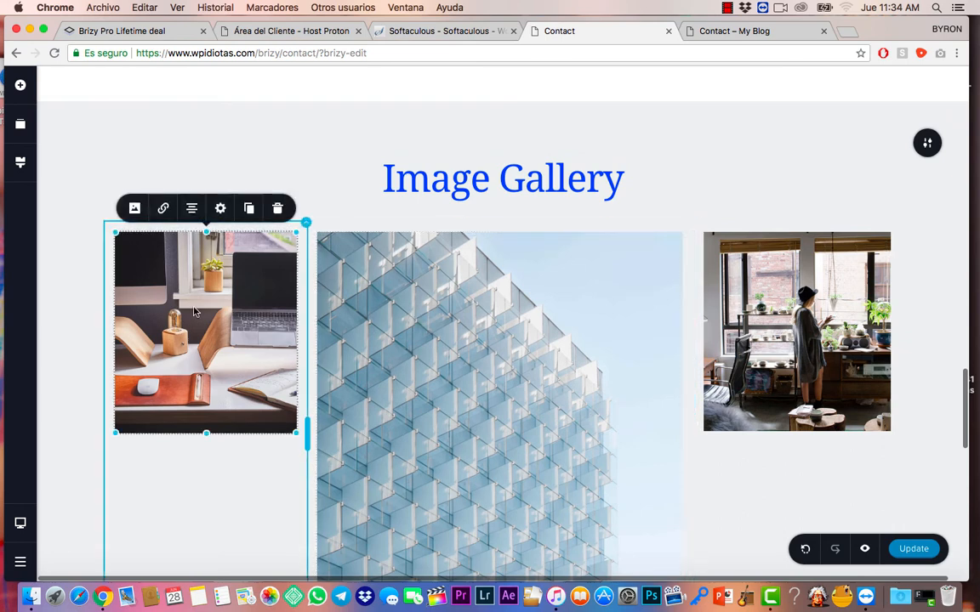
left_click(134, 208)
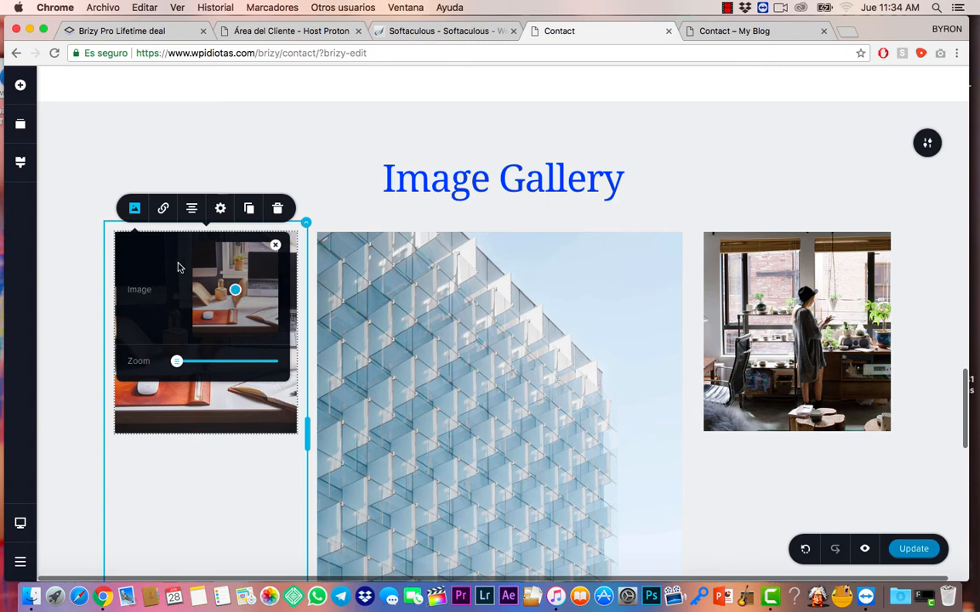
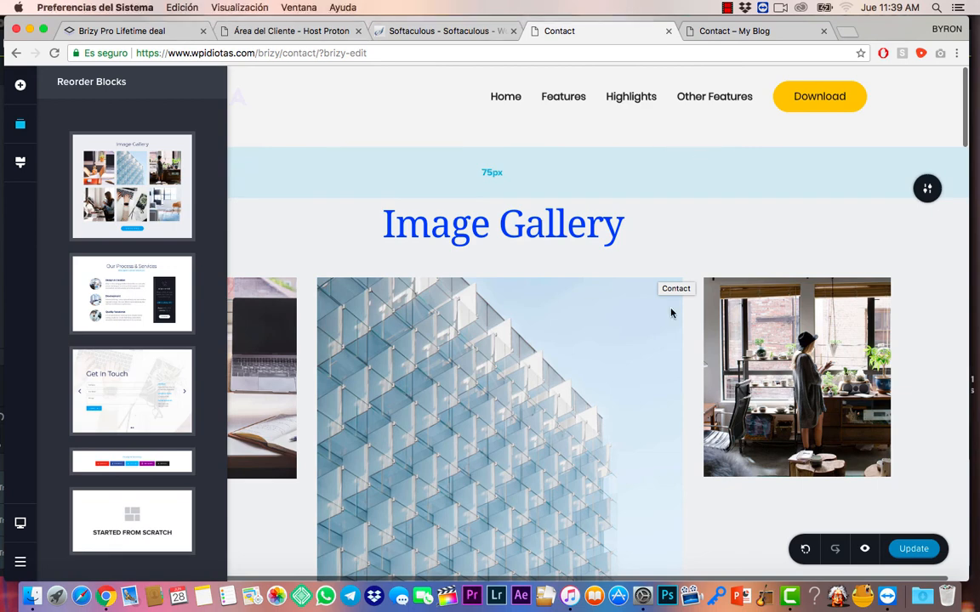
- Review the reordered page from the Image Gallery through The Way That We Work down to Get In Touch
scroll(689, 367, "down", 5)
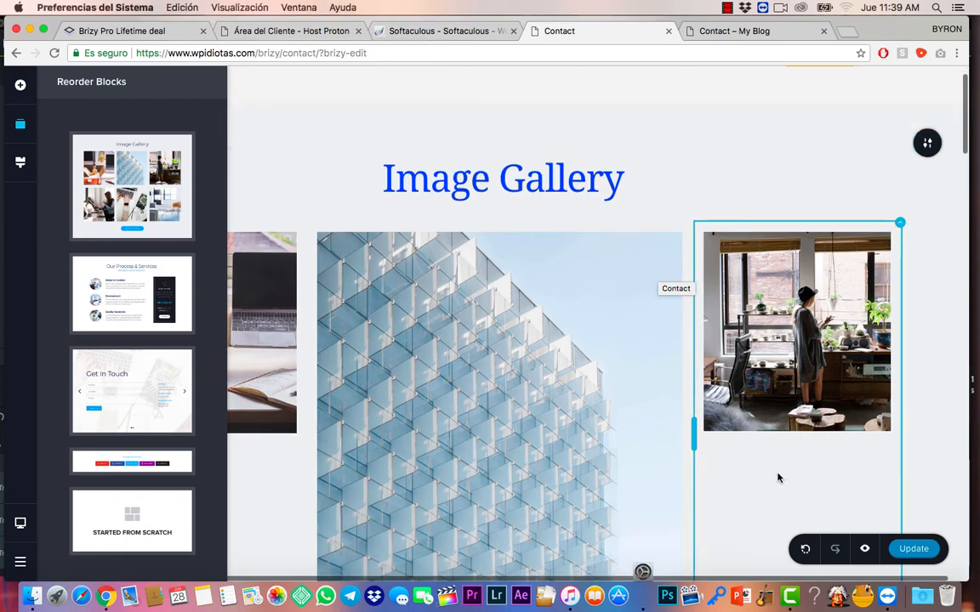
scroll(918, 417, "down", 3)
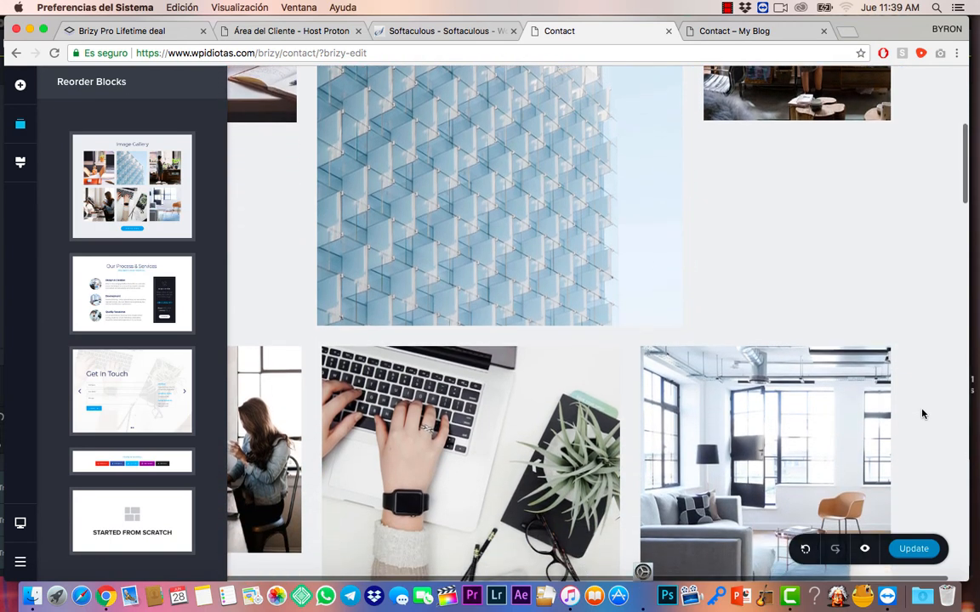
scroll(923, 414, "down", 5)
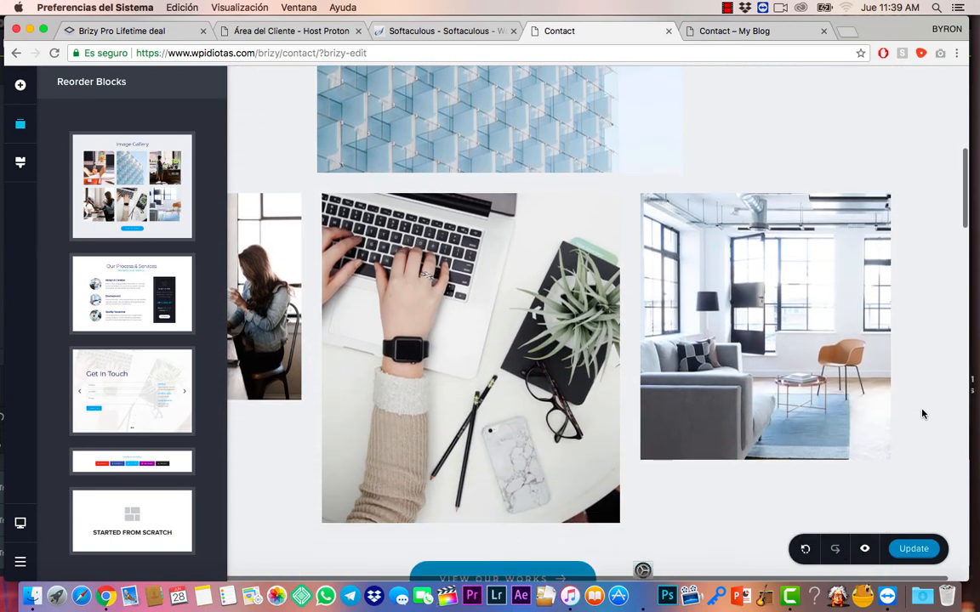
scroll(923, 415, "down", 3)
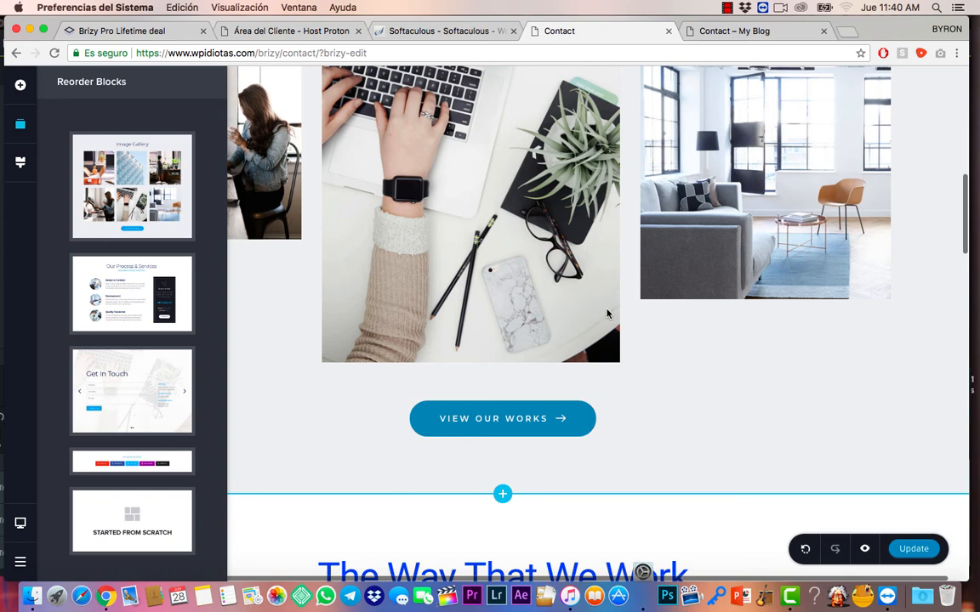
scroll(628, 341, "down", 4)
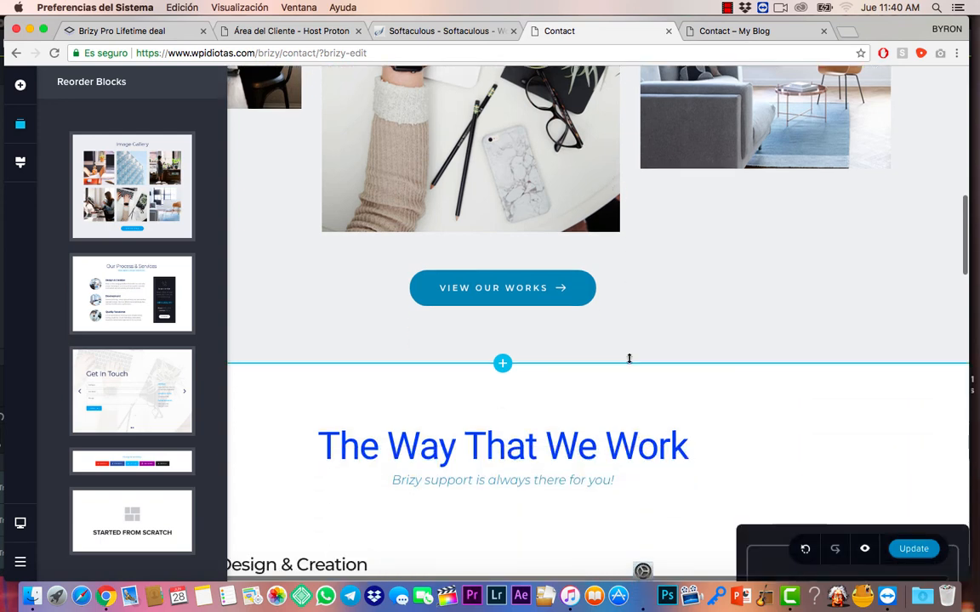
scroll(629, 358, "down", 6)
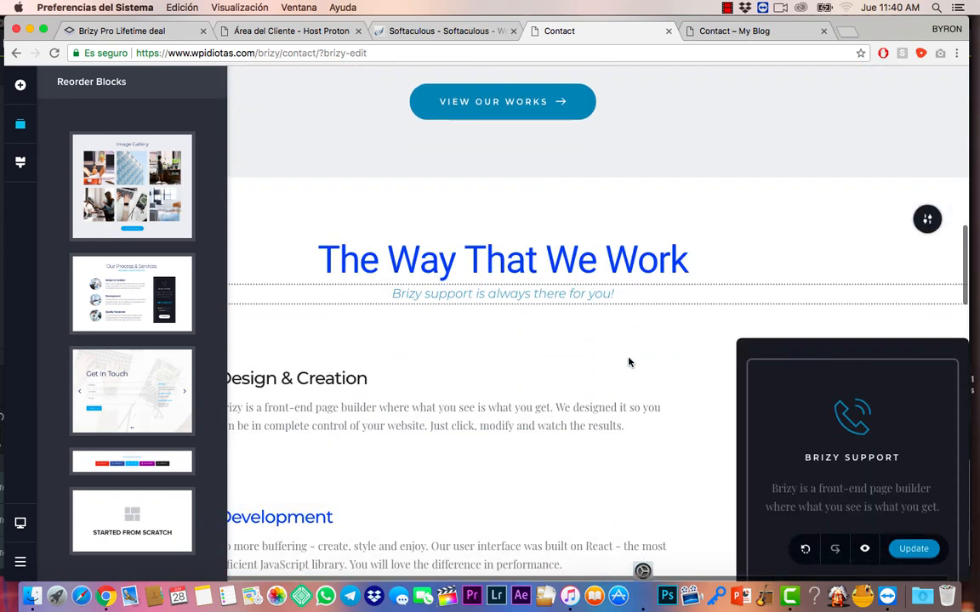
scroll(629, 362, "down", 2)
scroll(628, 362, "up", 6)
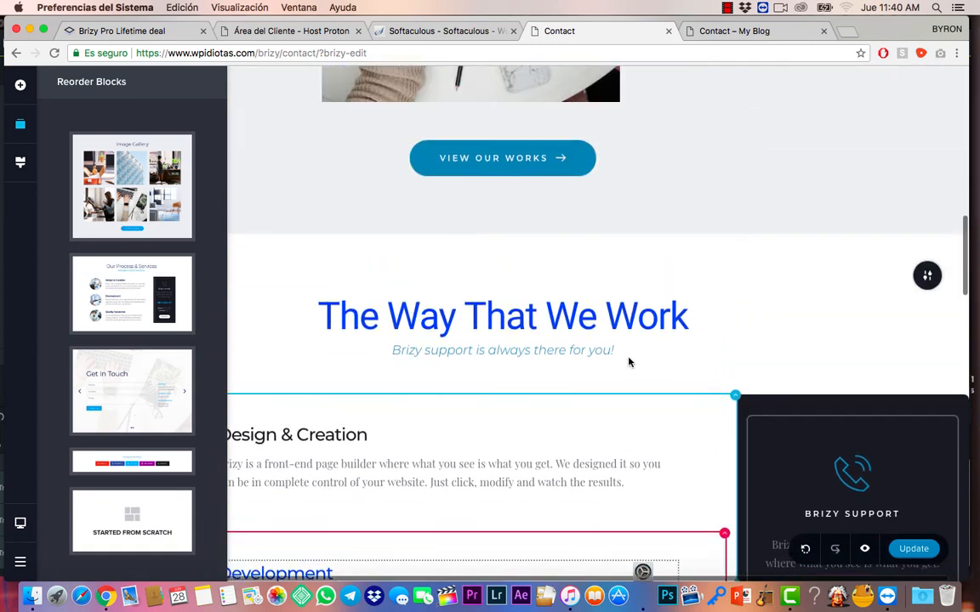
scroll(629, 362, "down", 8)
scroll(628, 362, "up", 5)
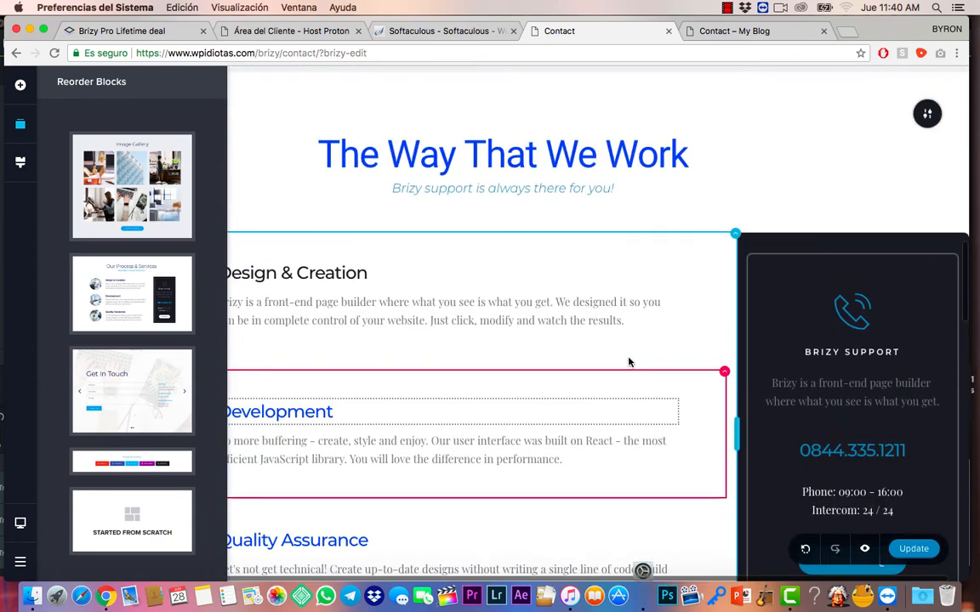
scroll(628, 362, "down", 7)
scroll(629, 362, "down", 6)
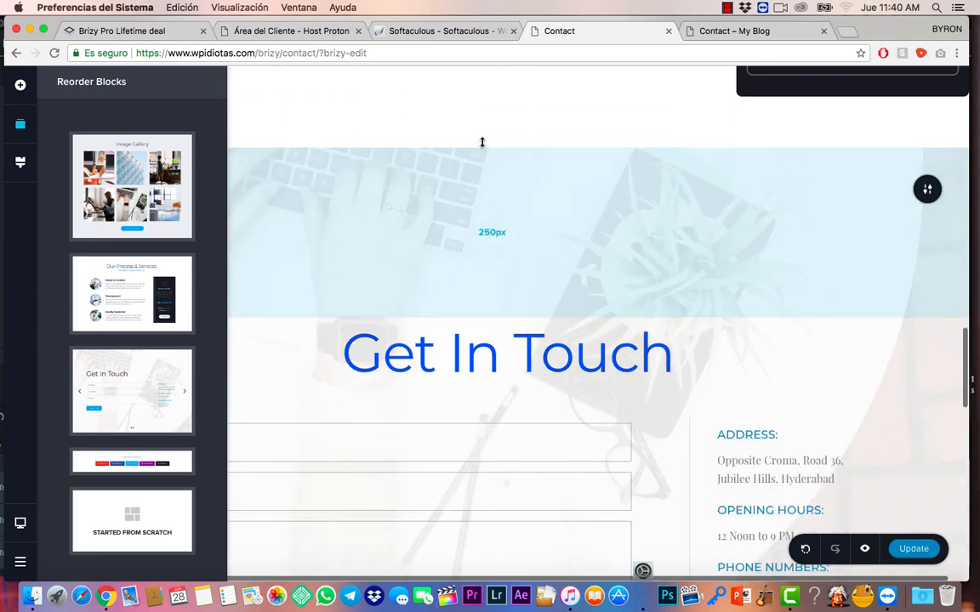
scroll(914, 195, "down", 4)
scroll(923, 148, "up", 2)
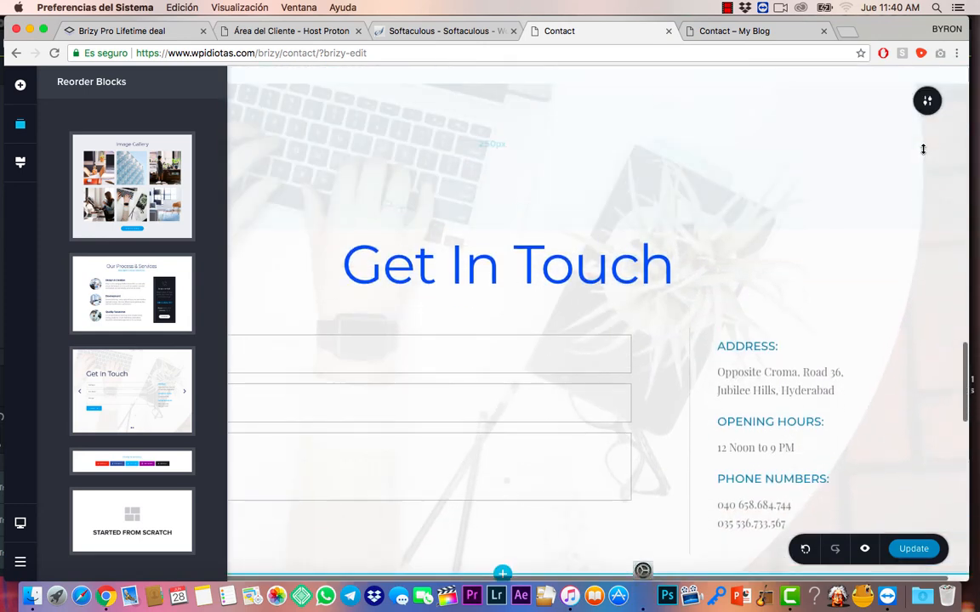
- Delete the Get In Touch block, the Follow Us On Social block and the blank block at the page's end
scroll(923, 149, "up", 3)
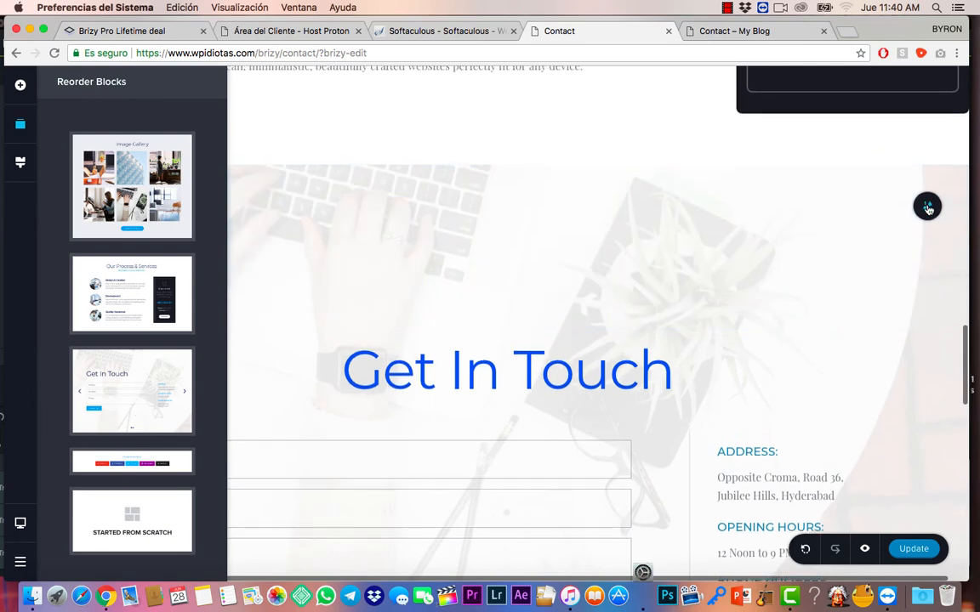
left_click(927, 207)
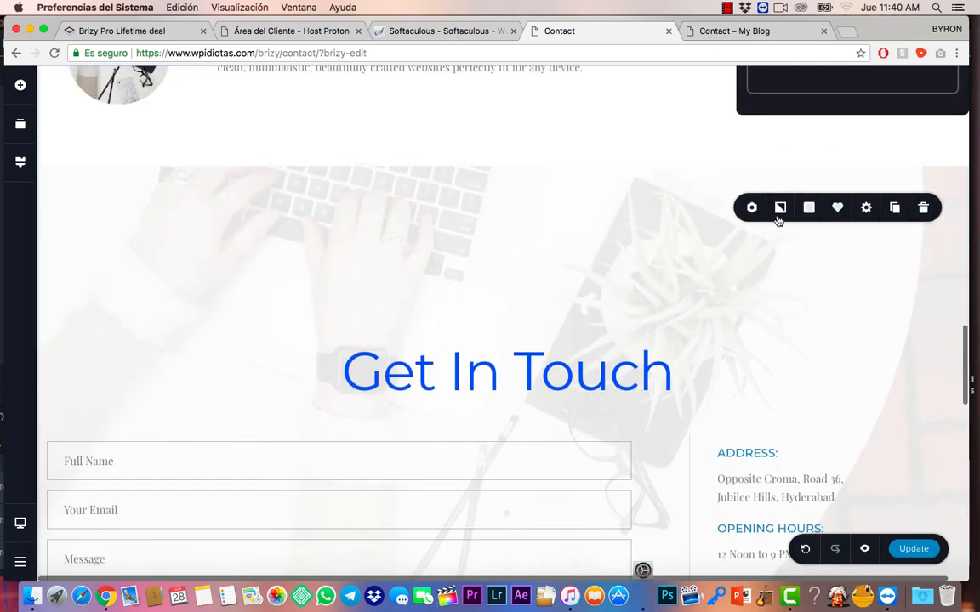
left_click(924, 209)
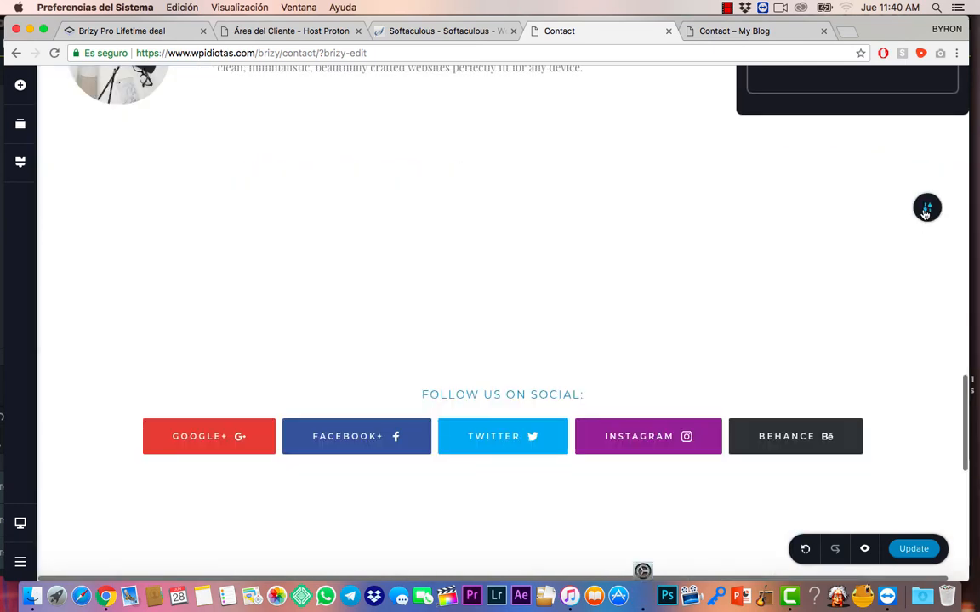
left_click(926, 211)
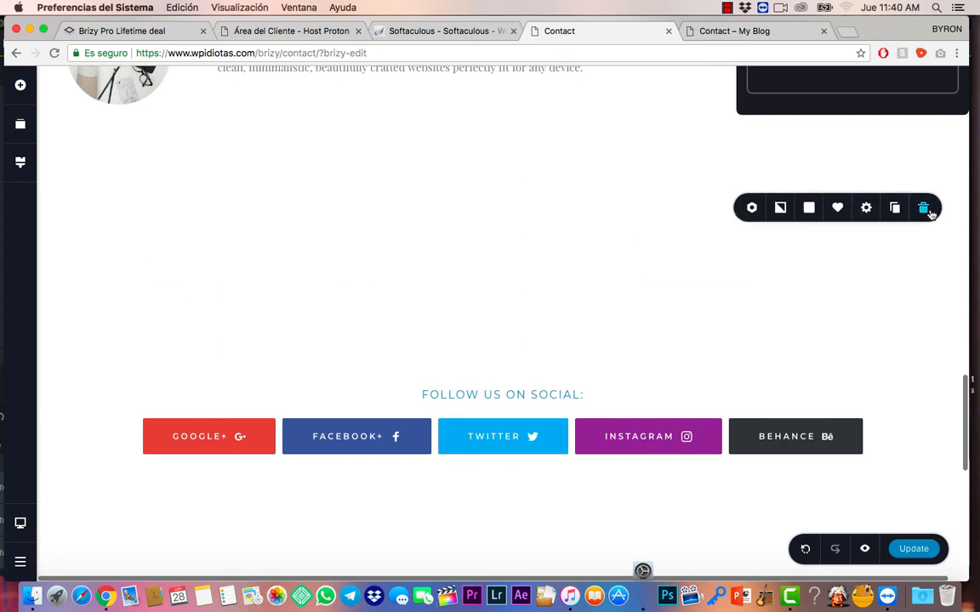
left_click(925, 210)
left_click(928, 210)
left_click(925, 210)
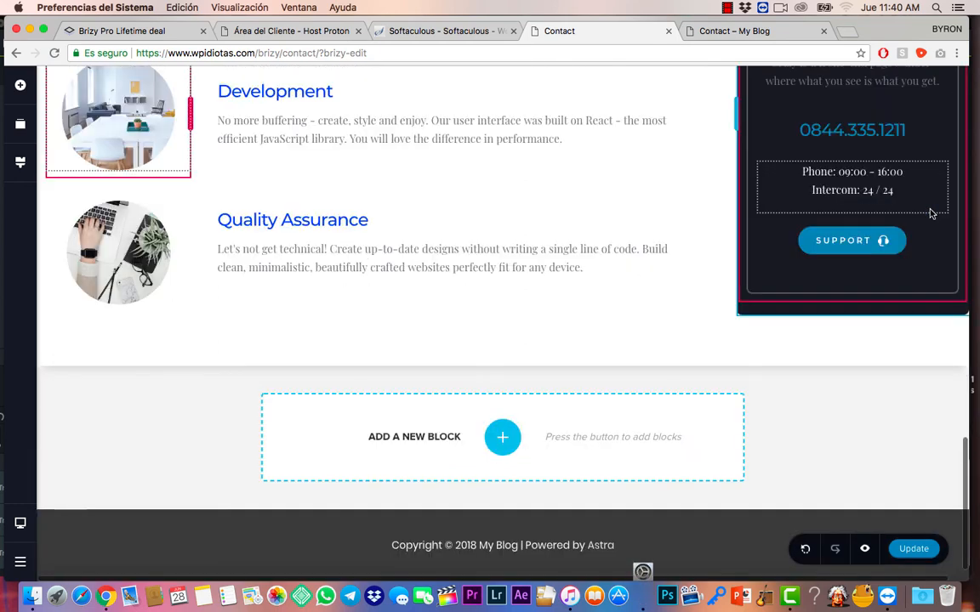
- Delete The Way That We Work block below the image gallery
scroll(917, 221, "up", 5)
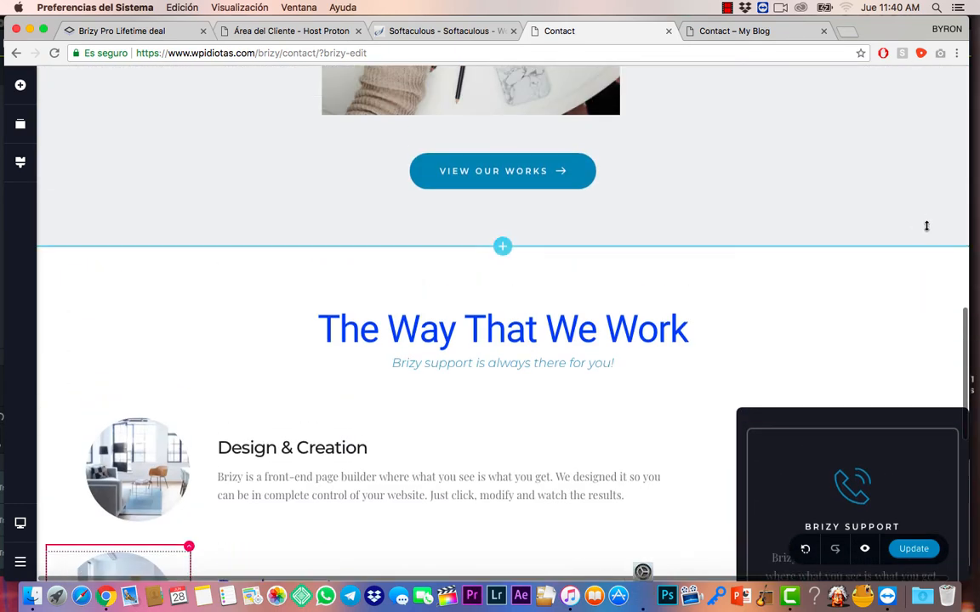
scroll(654, 374, "down", 10)
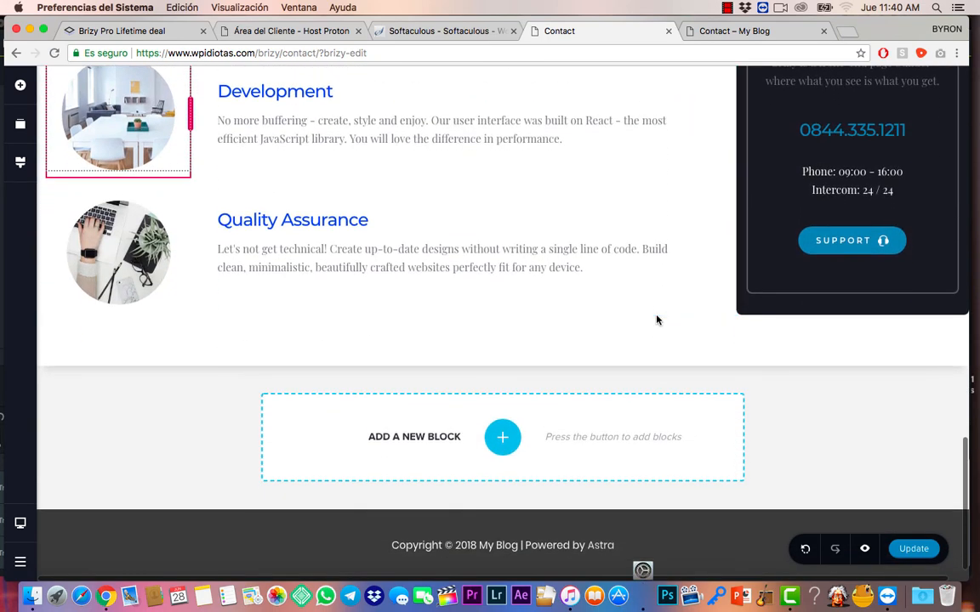
scroll(656, 319, "up", 5)
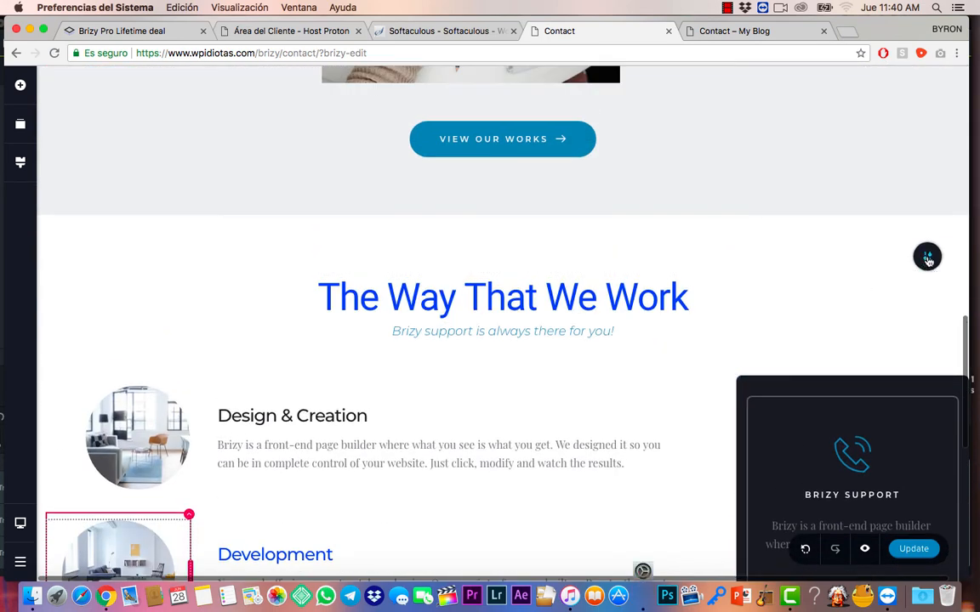
left_click(928, 259)
left_click(920, 258)
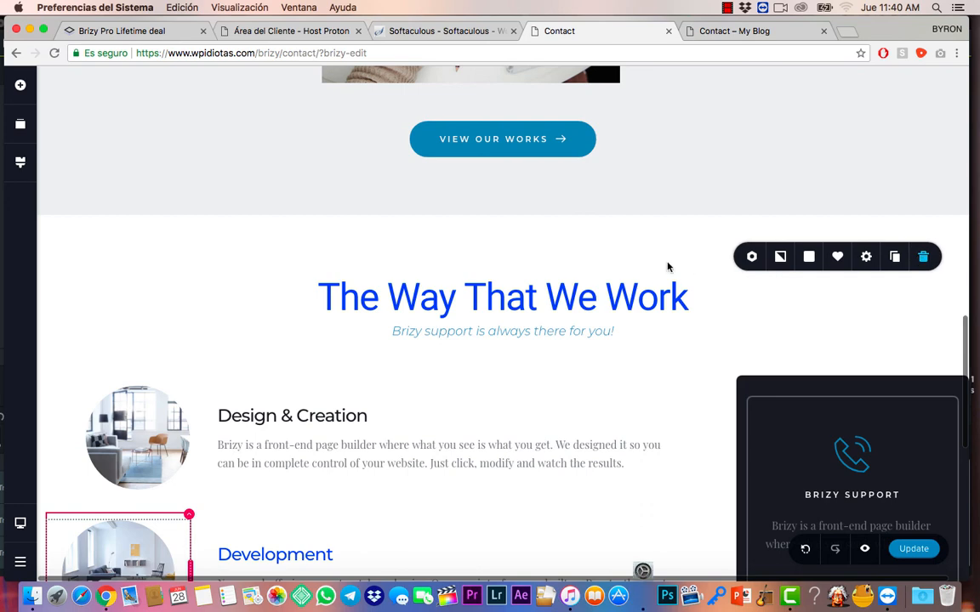
- Add a blank block below the image gallery and delete its second column, leaving a single full-row column
left_click(502, 438)
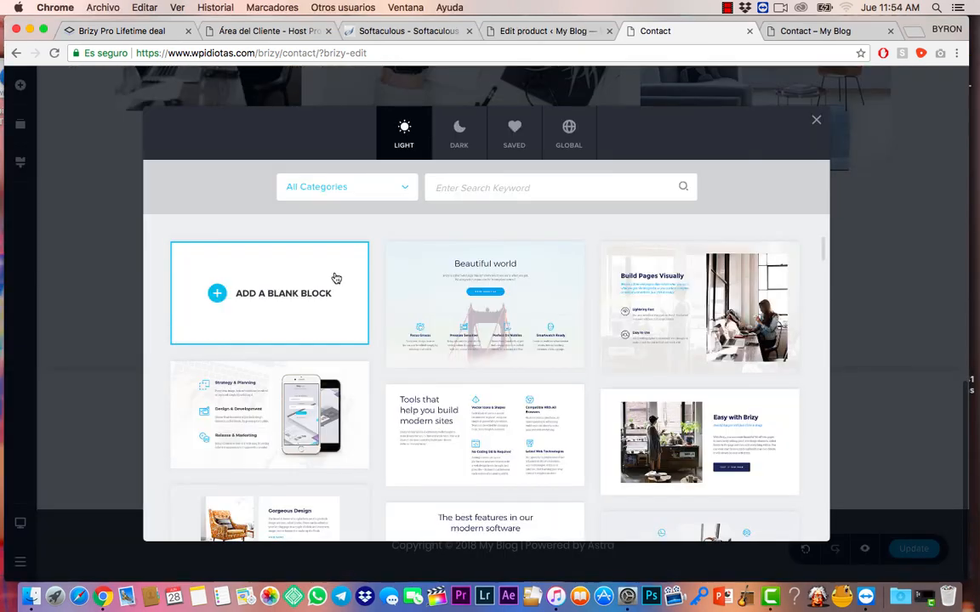
left_click(336, 278)
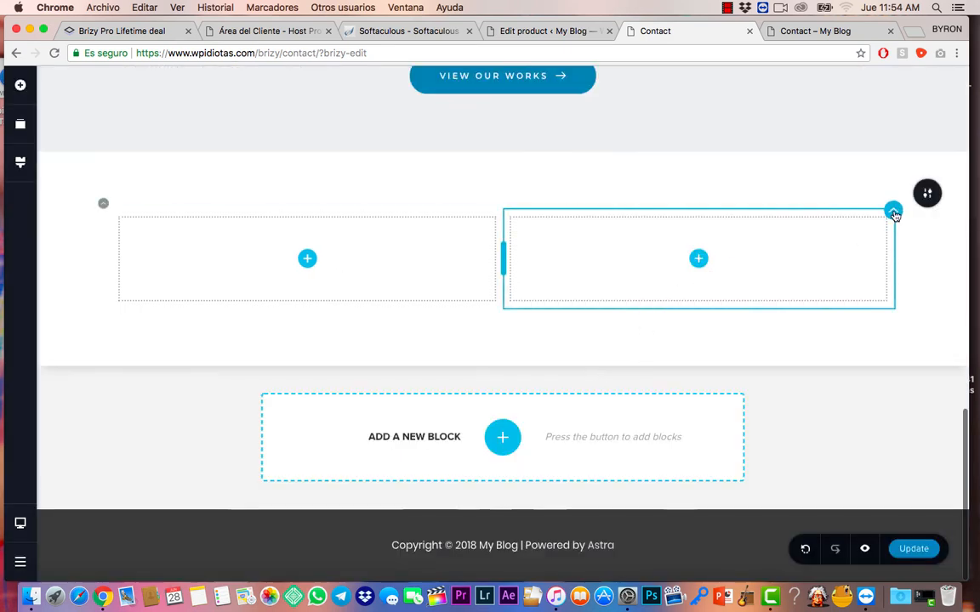
left_click(889, 216)
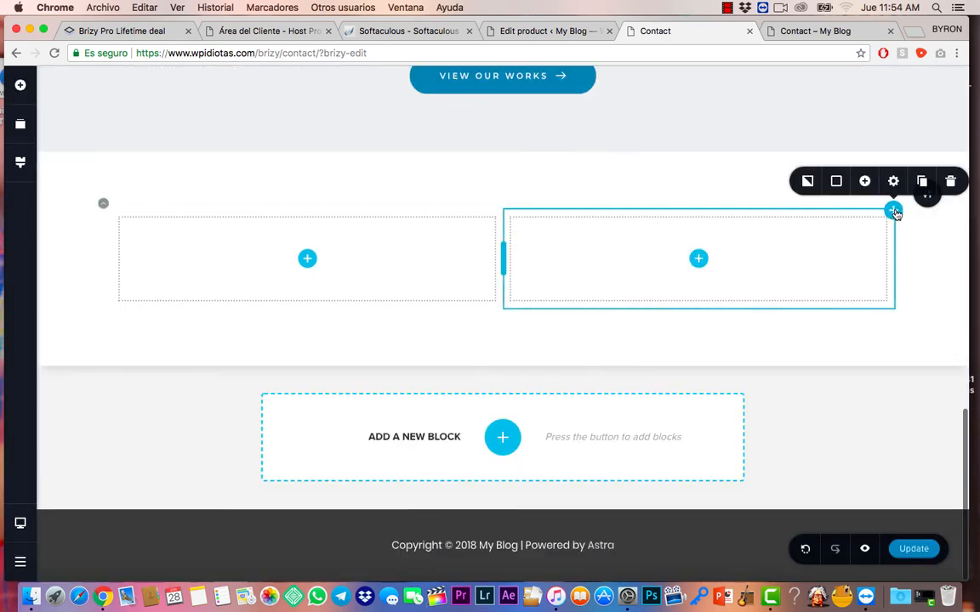
left_click(951, 182)
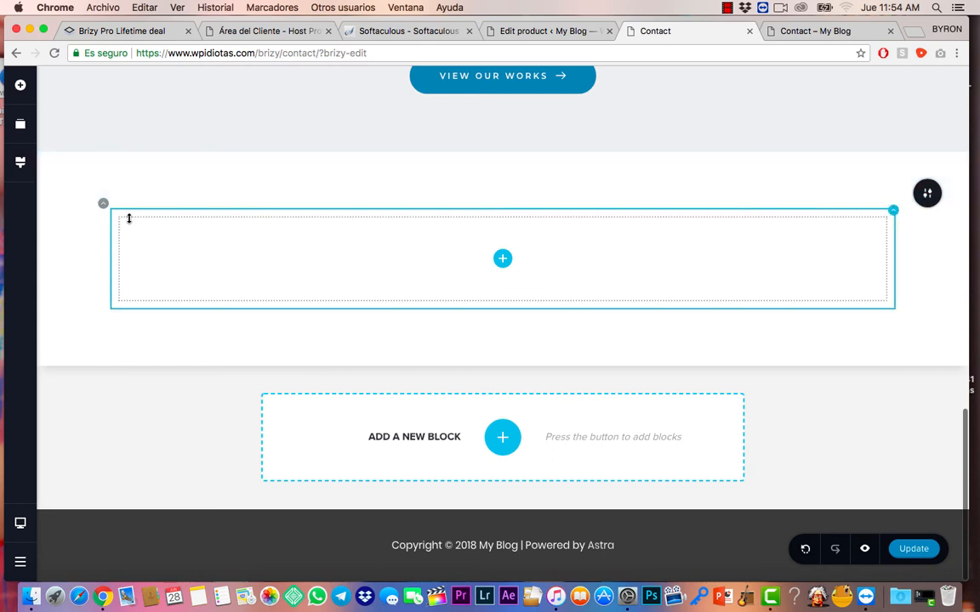
- Place the WooCommerce Products element in the blank block's empty column
left_click(17, 87)
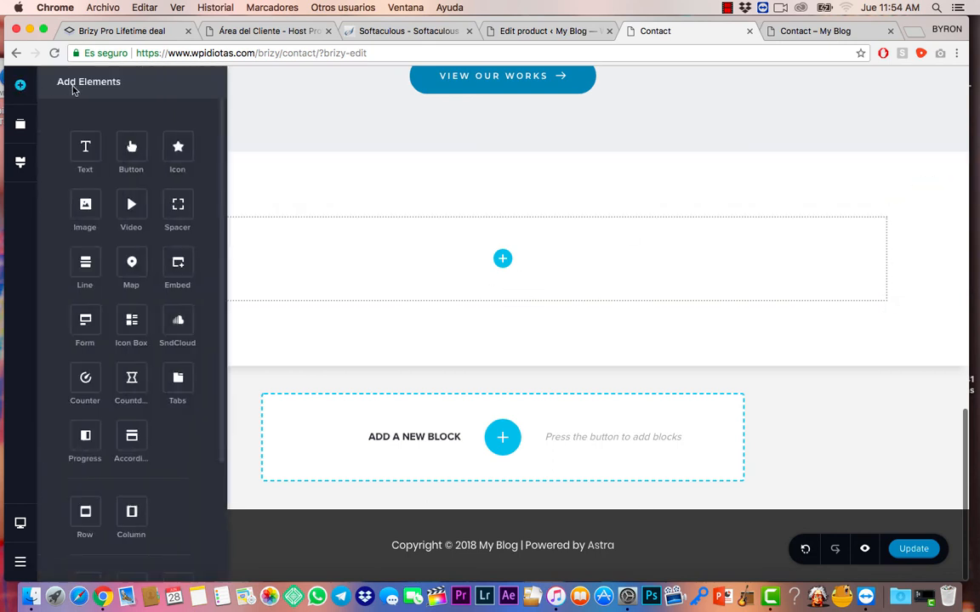
scroll(104, 293, "down", 3)
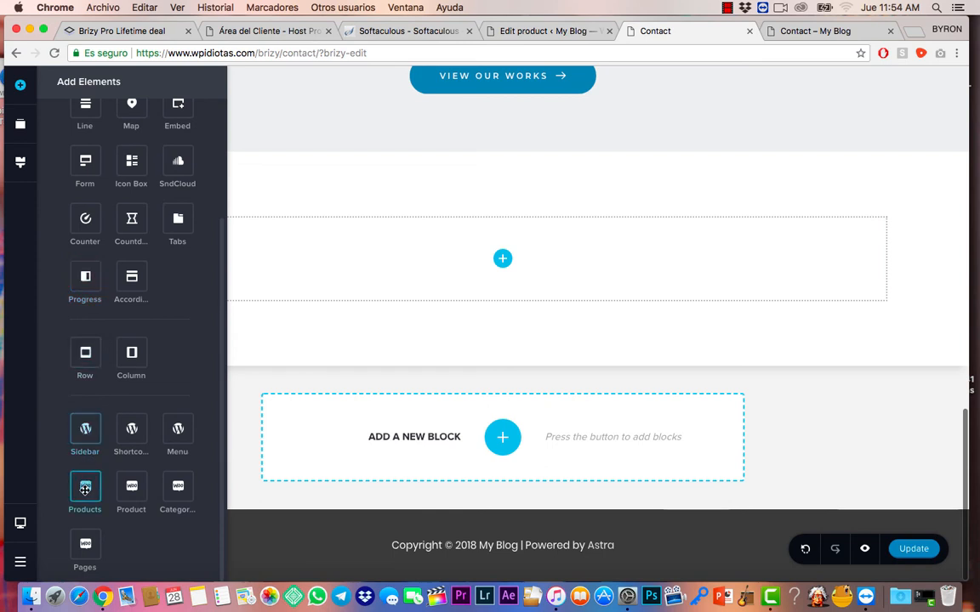
left_click_drag(85, 491, 508, 277)
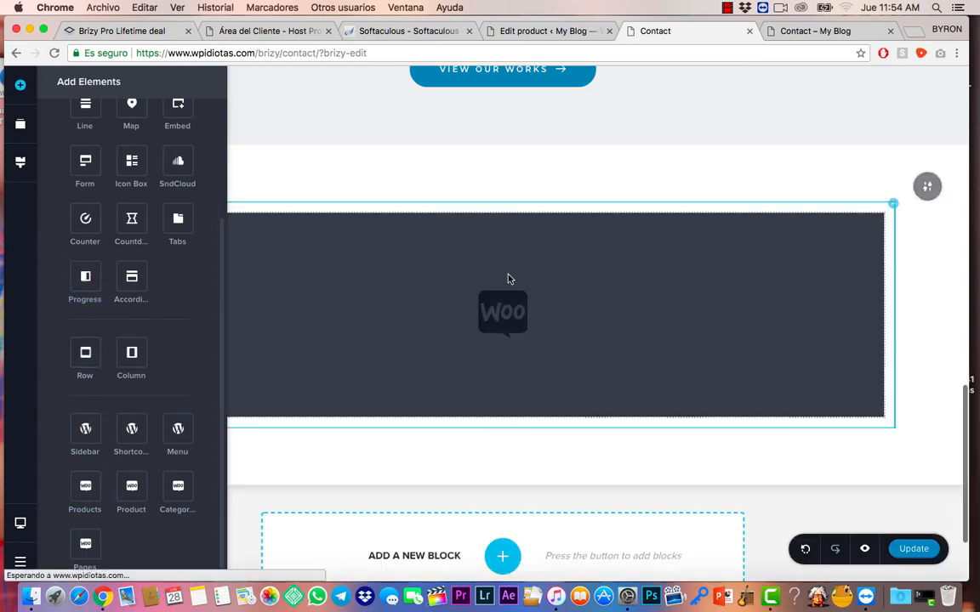
scroll(508, 349, "down", 2)
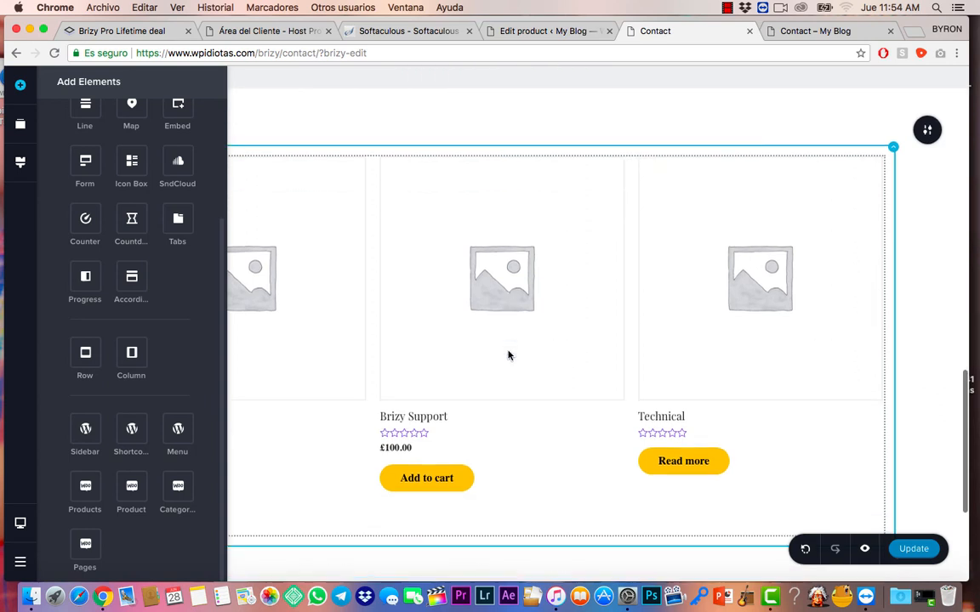
- Set the products block's width to Full, turn on Full Height, and look over the enlarged product row
left_click(927, 129)
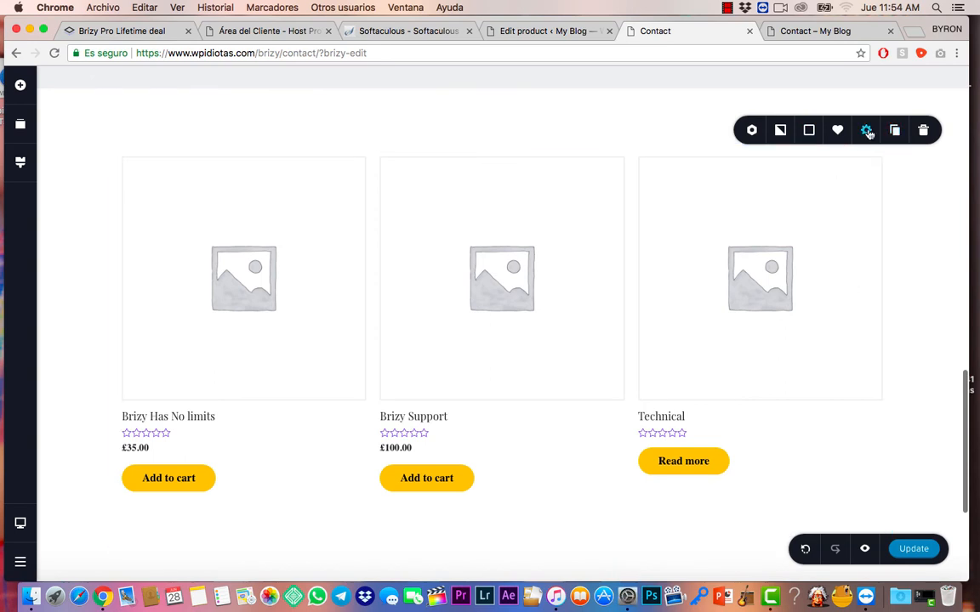
left_click(865, 131)
left_click(899, 174)
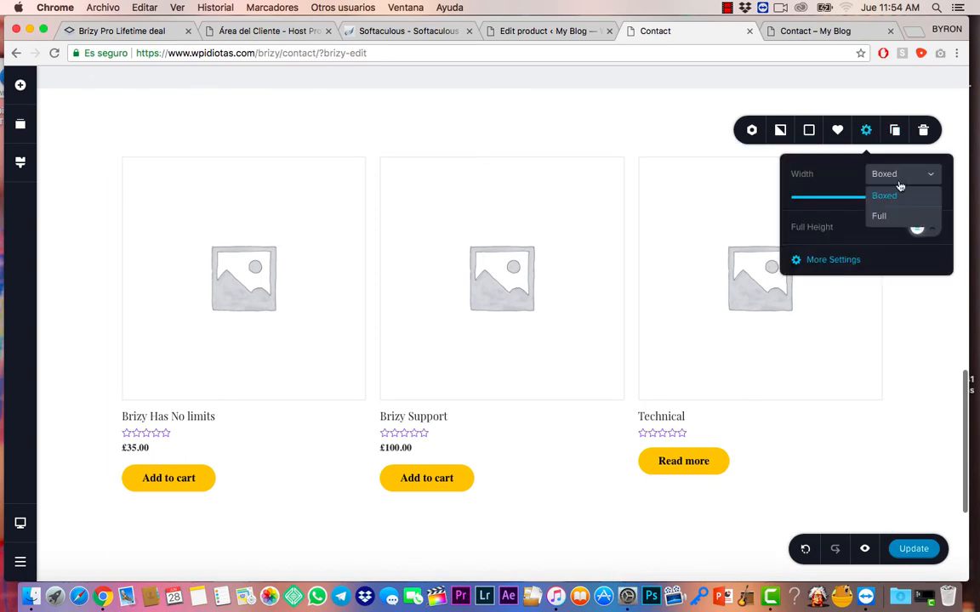
left_click(880, 217)
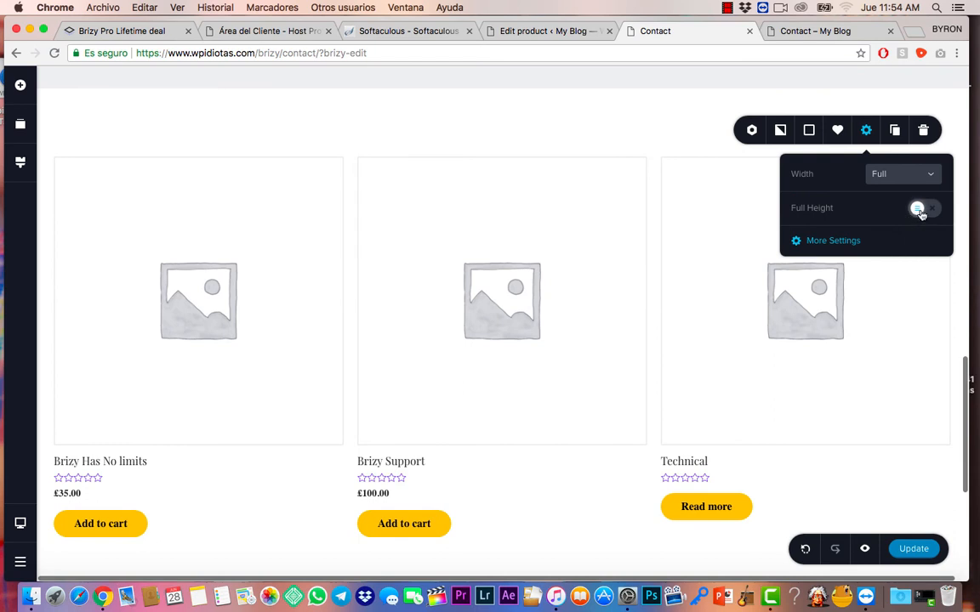
left_click(919, 210)
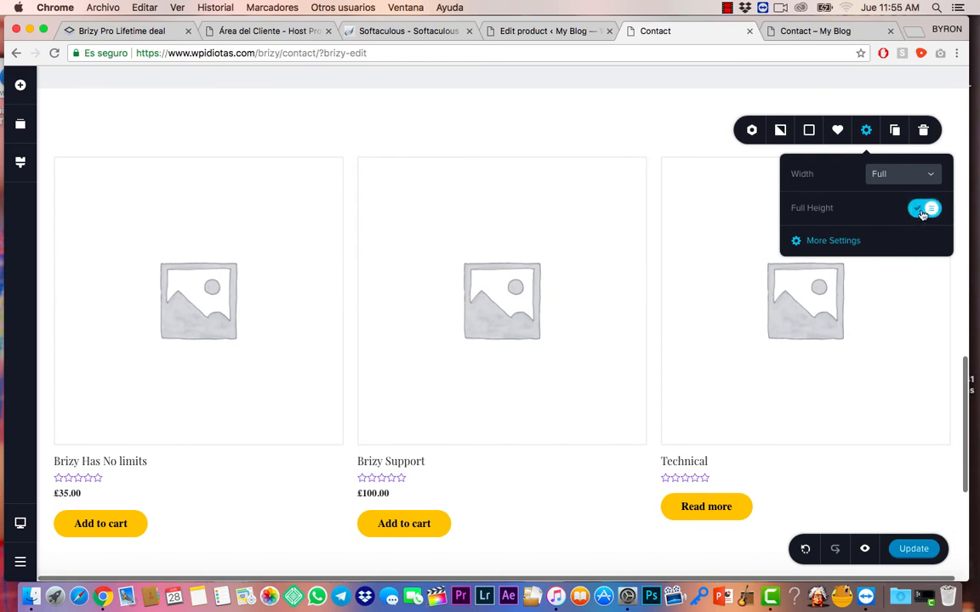
scroll(617, 364, "down", 3)
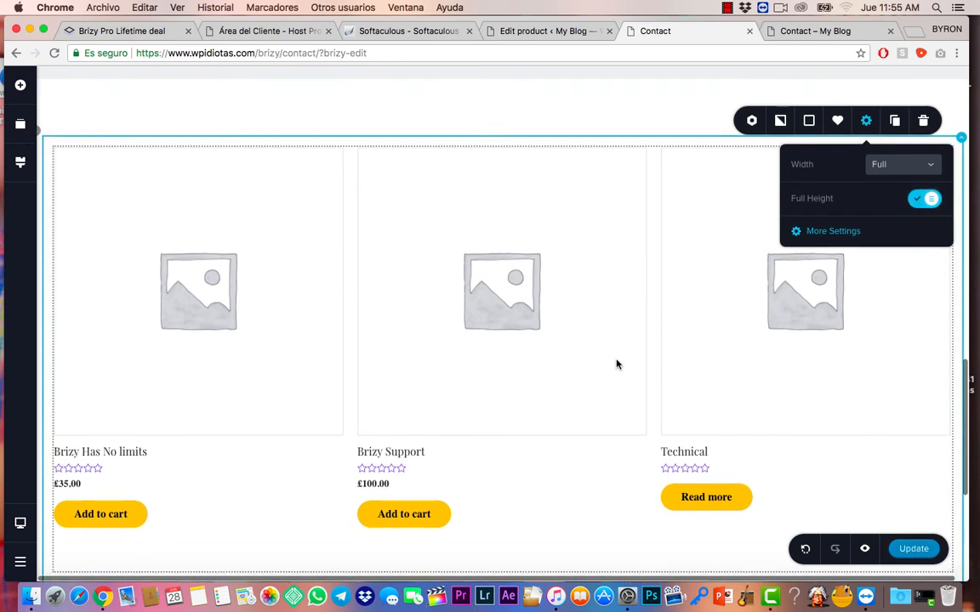
scroll(191, 249, "up", 1)
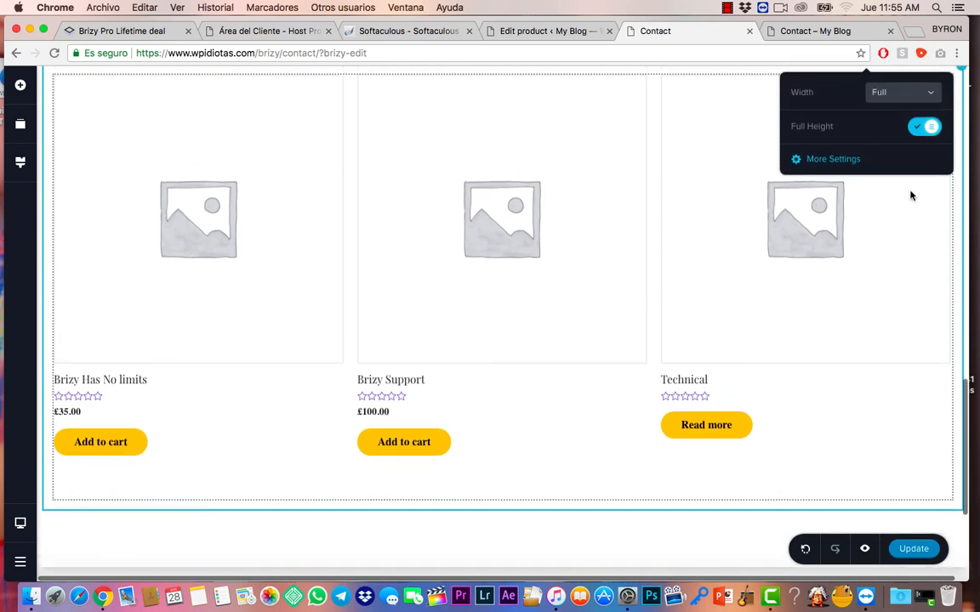
scroll(910, 196, "up", 2)
scroll(470, 263, "down", 2)
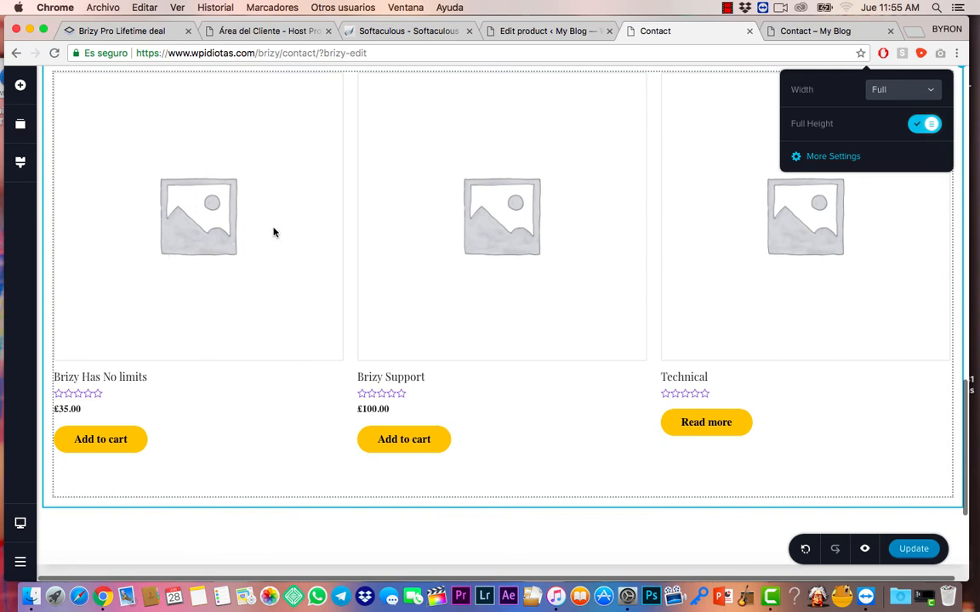
scroll(272, 231, "up", 3)
scroll(521, 332, "down", 3)
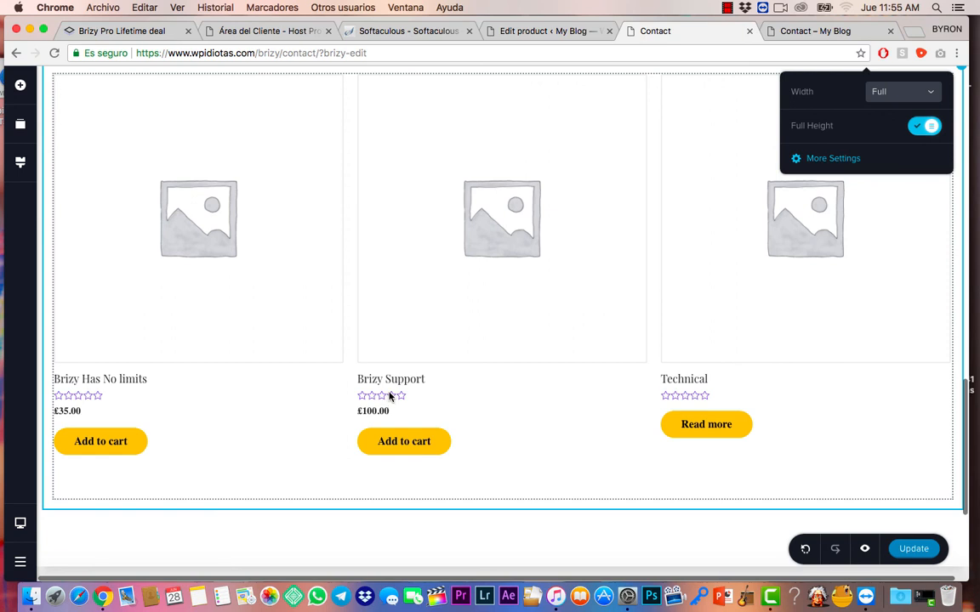
- Set astra-favicon2-free-img.png from the media library as the products block's background image, checking the Video background options before returning to Image
scroll(474, 368, "up", 2)
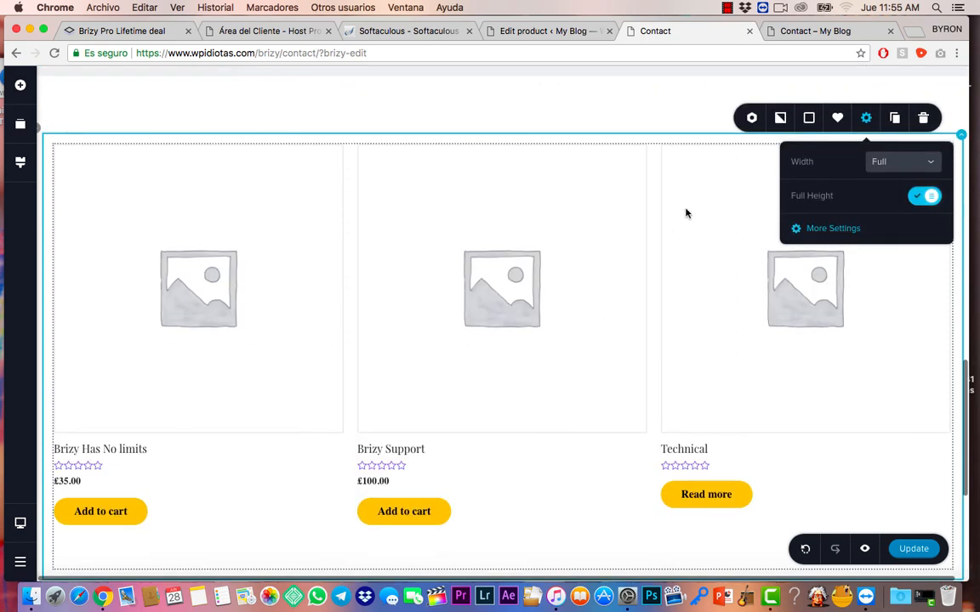
left_click(779, 119)
left_click(804, 200)
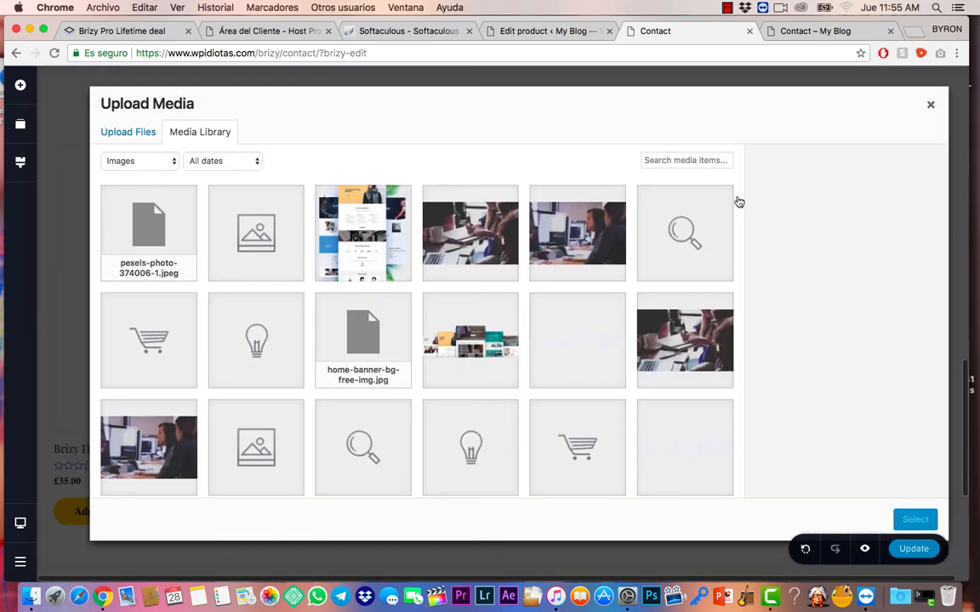
scroll(415, 396, "down", 3)
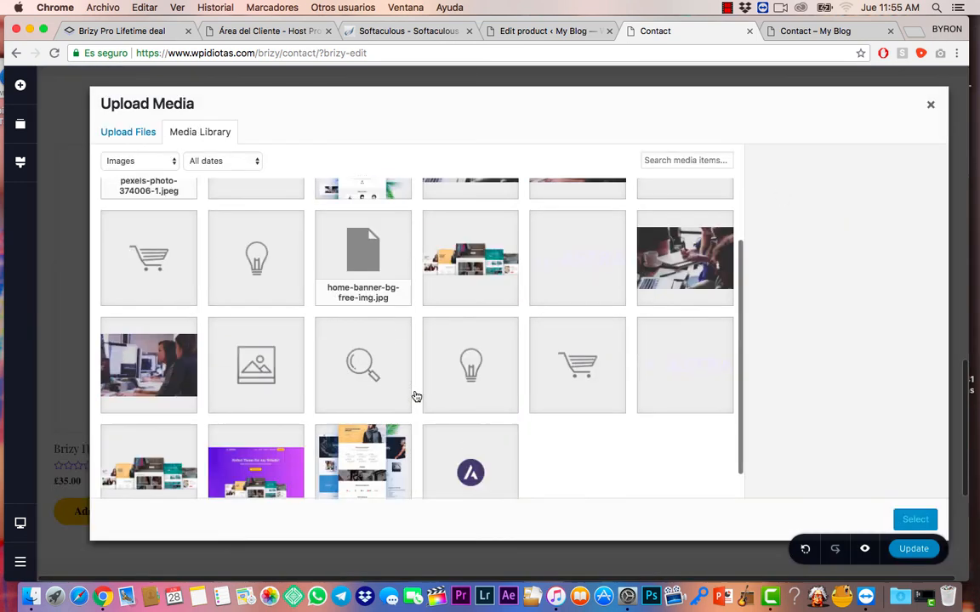
left_click(468, 430)
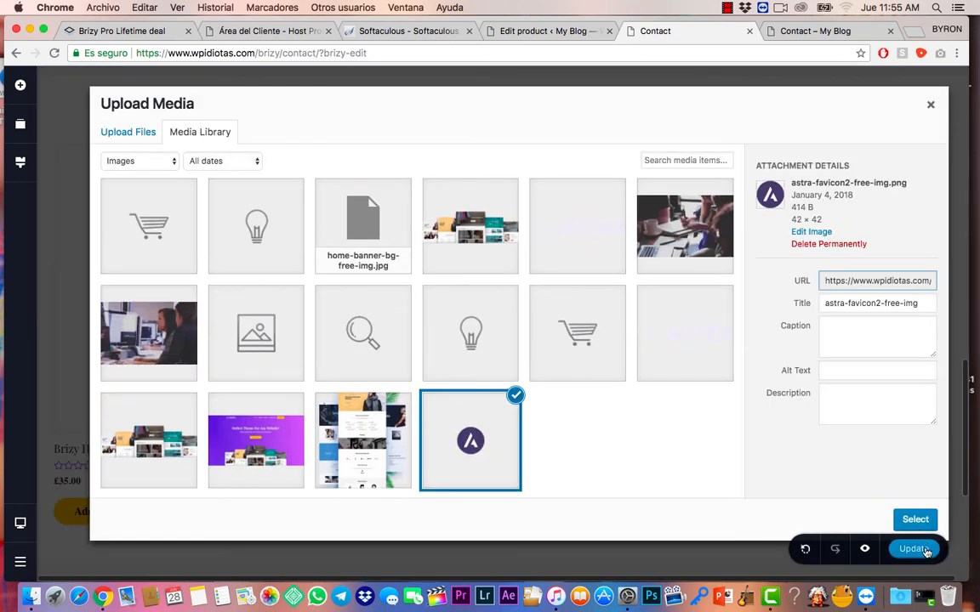
left_click(915, 519)
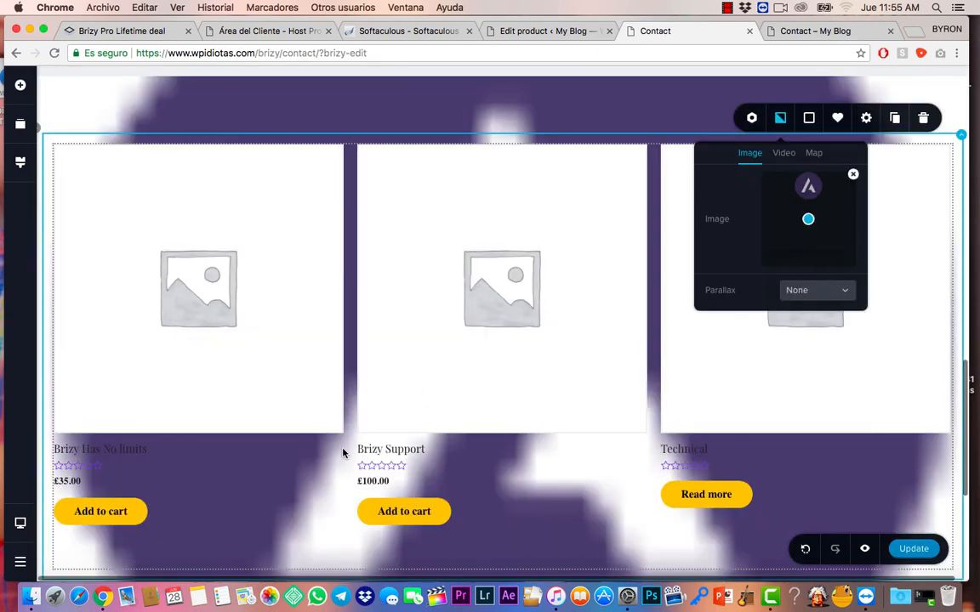
scroll(332, 453, "down", 3)
scroll(332, 453, "up", 3)
scroll(331, 453, "up", 1)
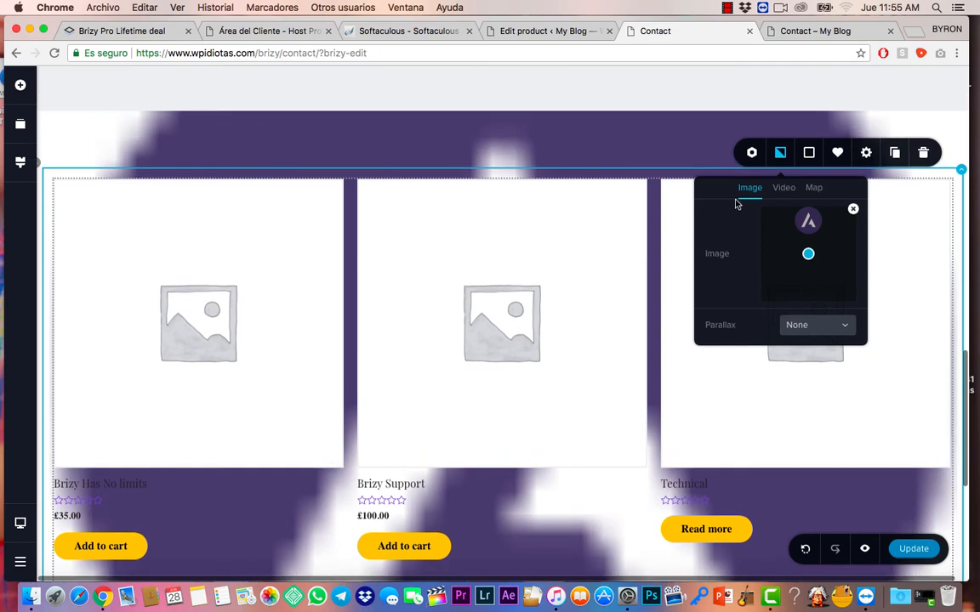
left_click(785, 188)
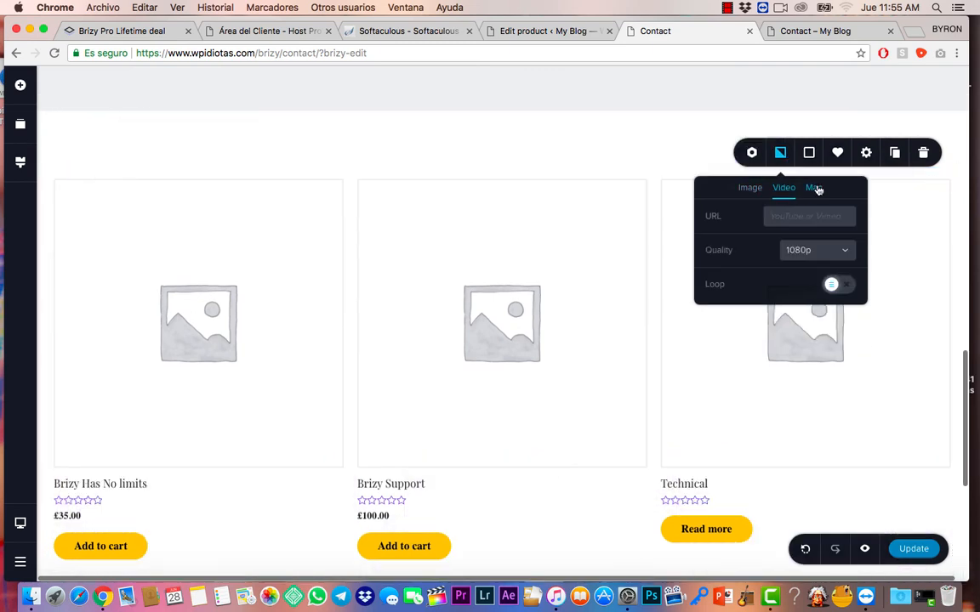
left_click(749, 188)
- Make the products block a global block
left_click(752, 155)
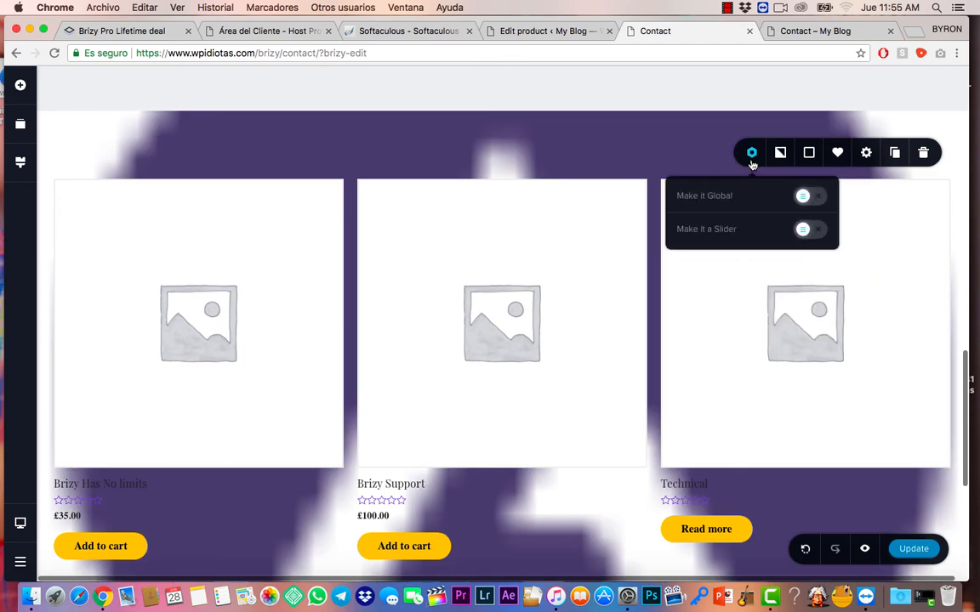
left_click(811, 199)
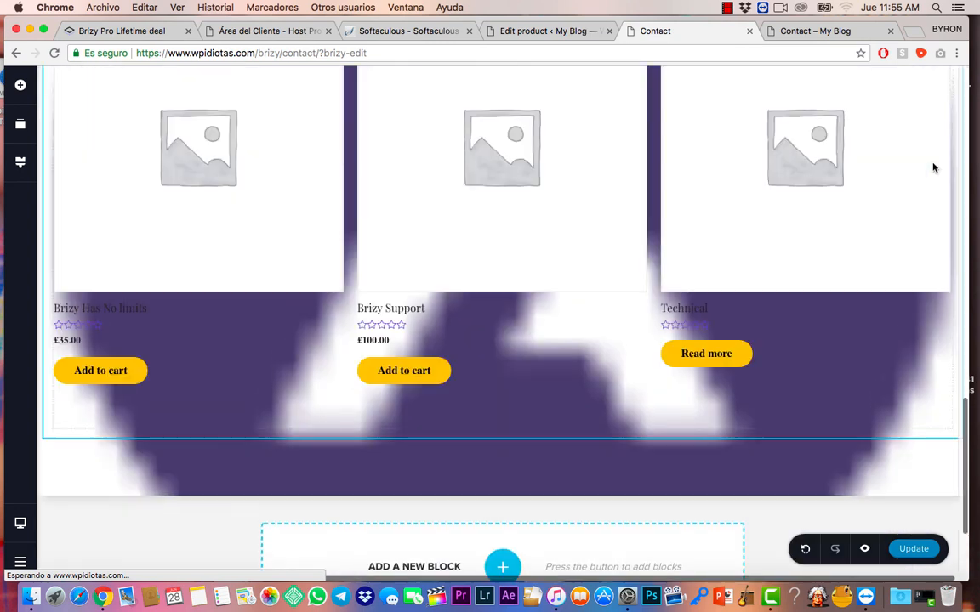
scroll(853, 264, "up", 2)
scroll(825, 266, "up", 1)
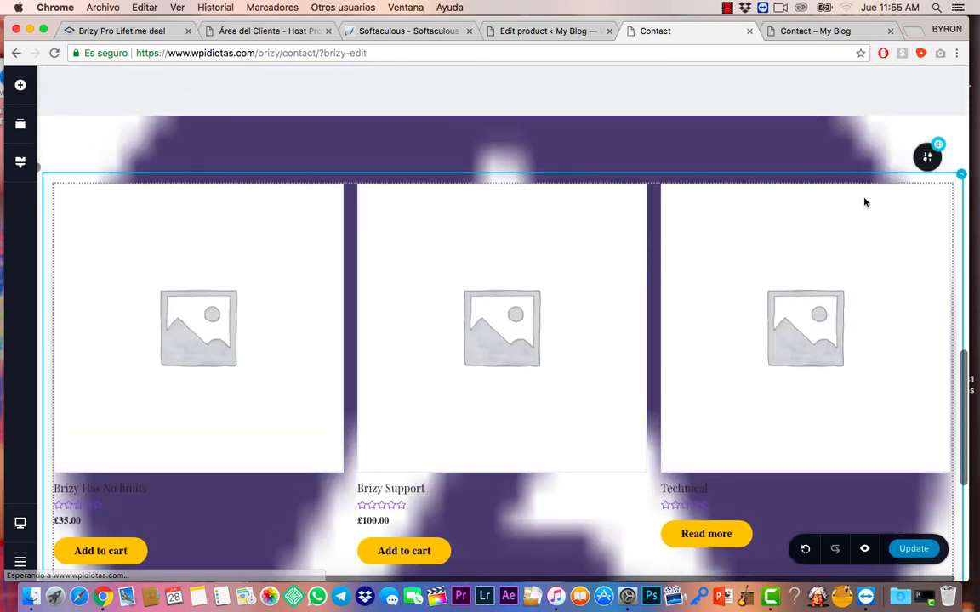
- Turn the global products block into a slider with the Make it a Slider option
mouse_move(927, 158)
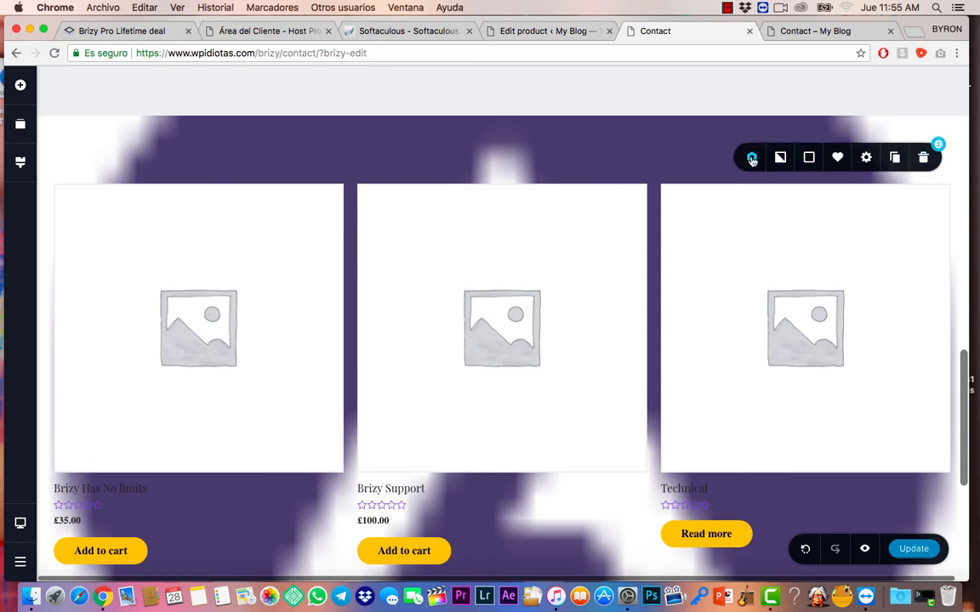
mouse_move(751, 158)
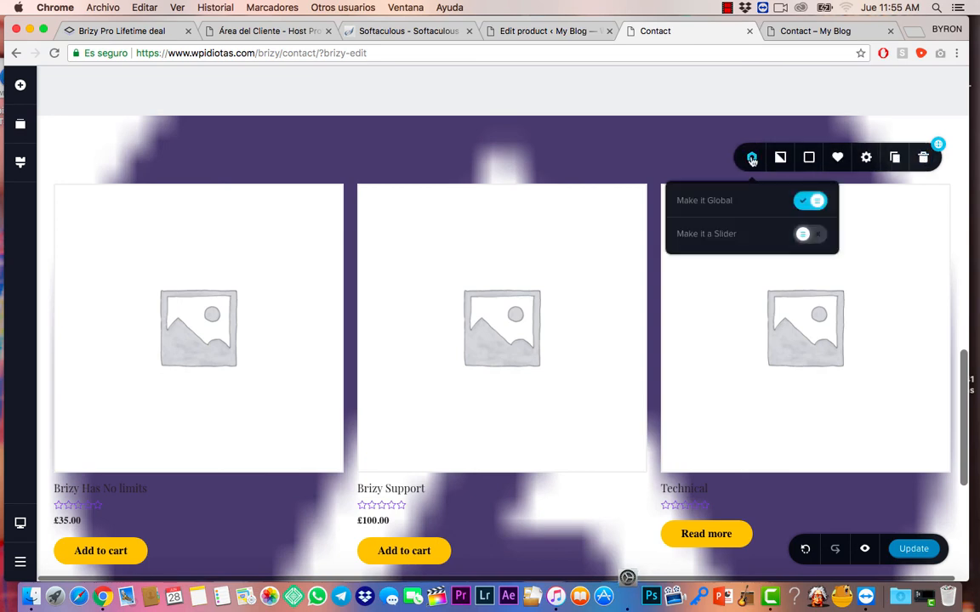
left_click(810, 237)
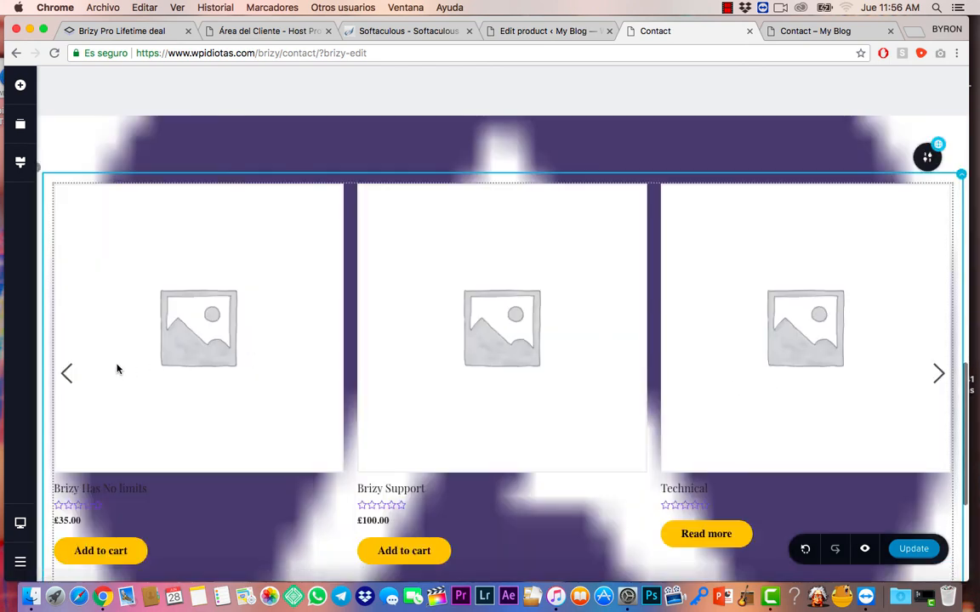
- Cycle through the products slider's slides and look over how it sits below the Image Gallery block in the editor
left_click(939, 375)
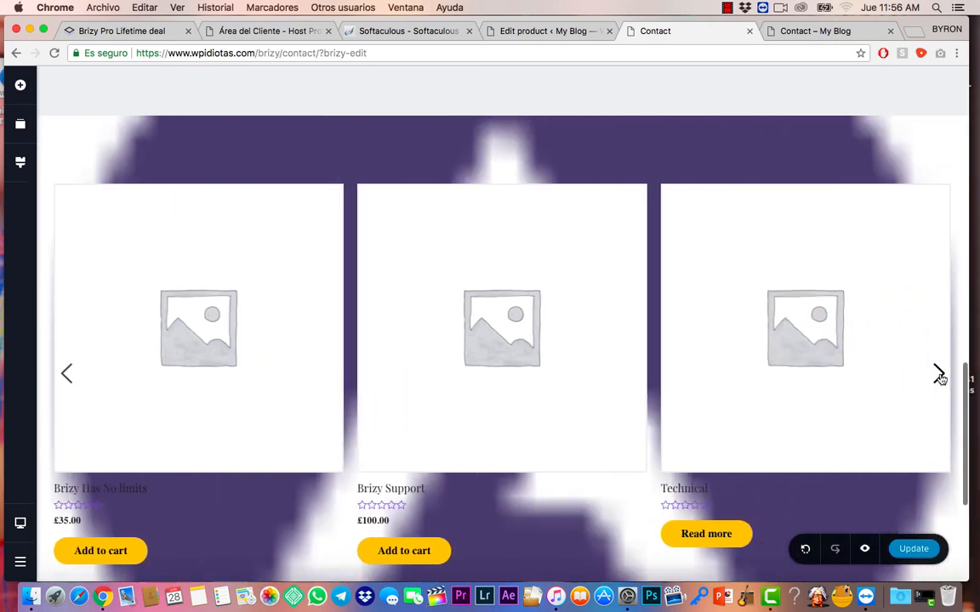
left_click(939, 375)
left_click(939, 376)
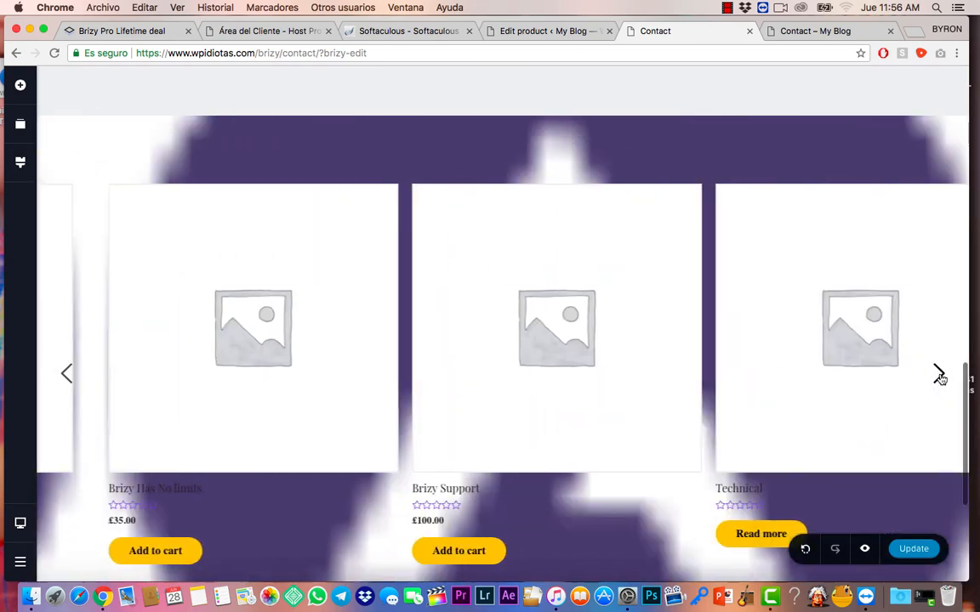
left_click(939, 375)
left_click(939, 375)
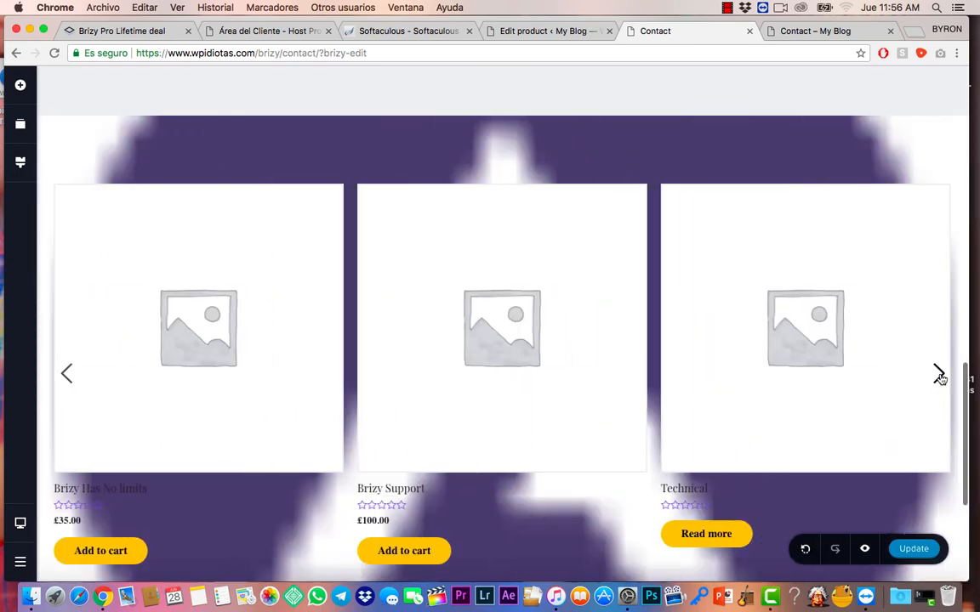
left_click(939, 375)
scroll(789, 241, "up", 10)
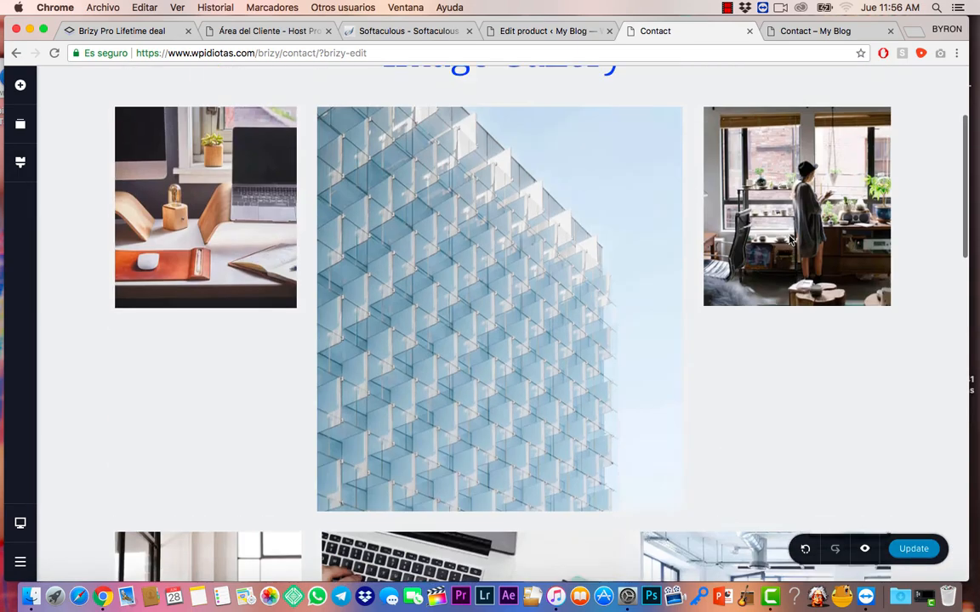
scroll(662, 324, "down", 3)
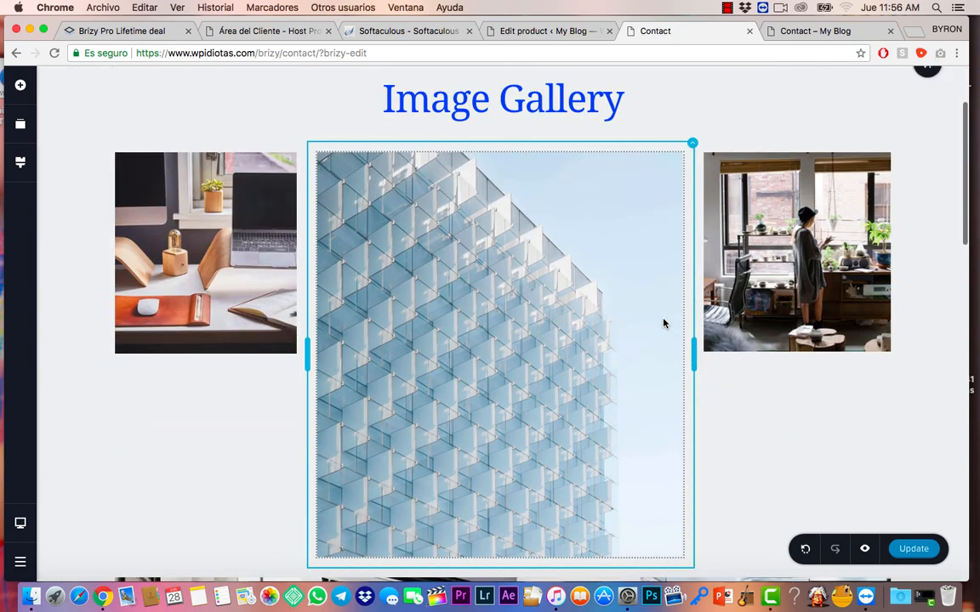
scroll(656, 317, "up", 2)
scroll(657, 316, "down", 10)
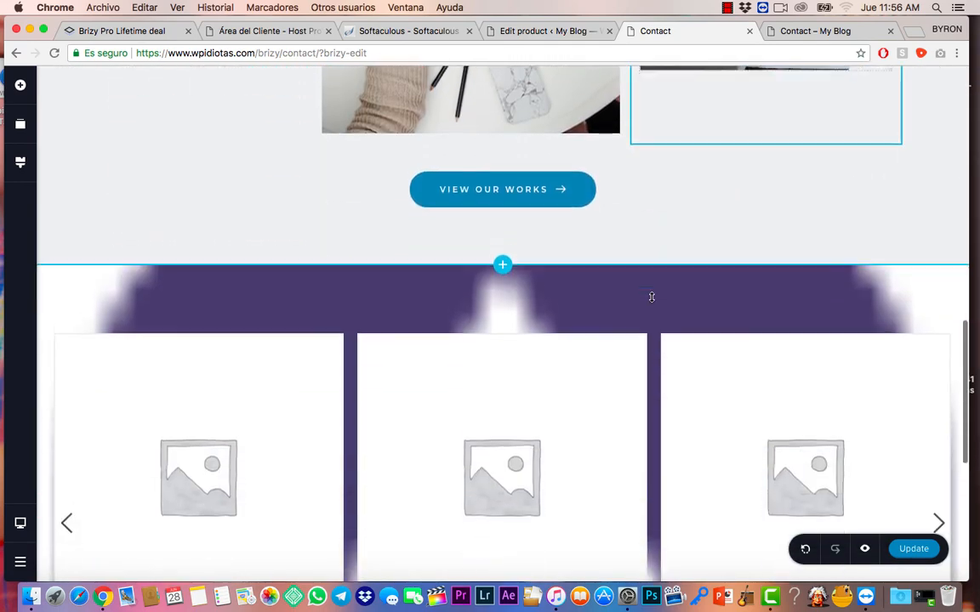
scroll(651, 297, "down", 2)
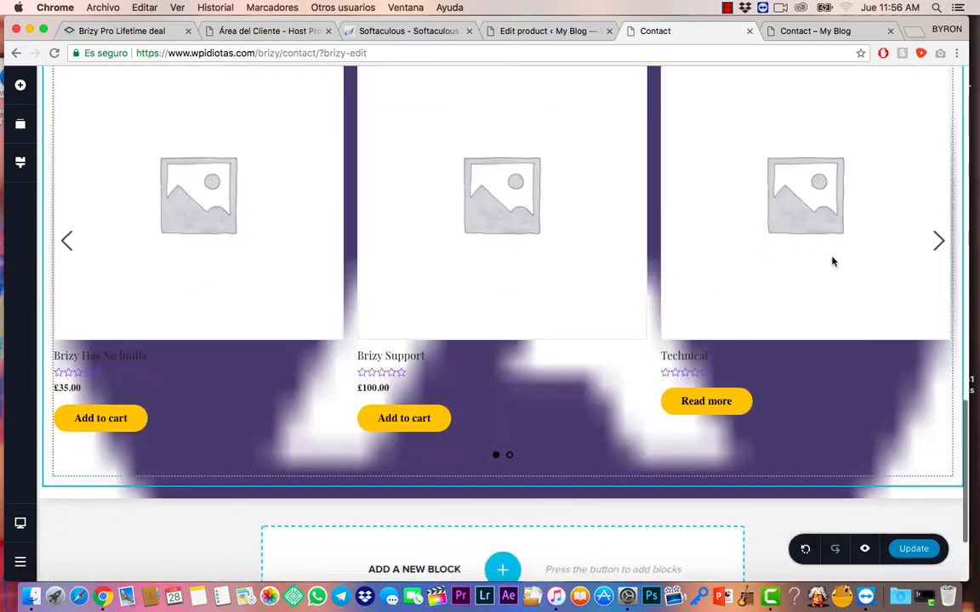
left_click(941, 241)
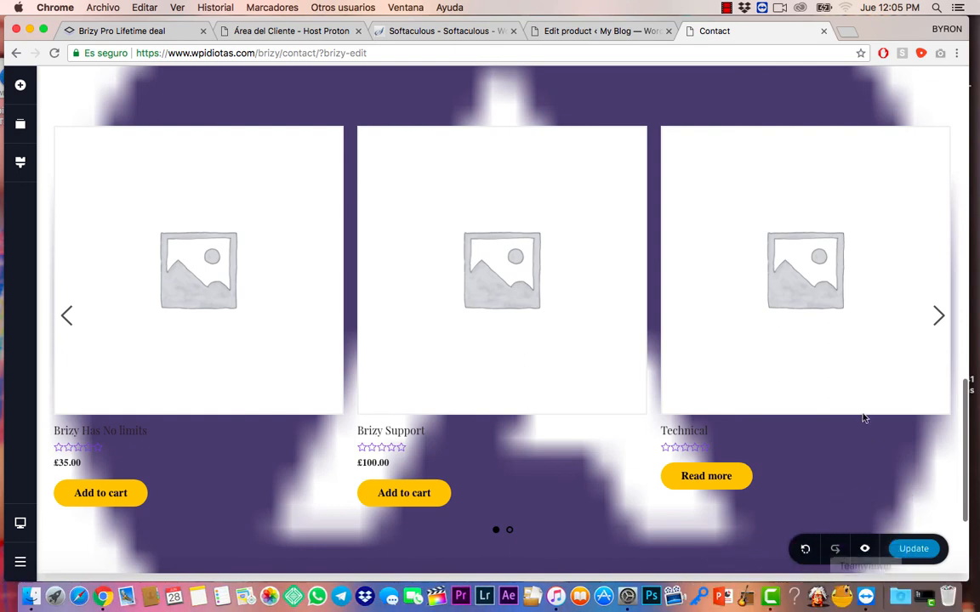
- Preview the Contact page and examine the Image Gallery and products slider, advancing the slider once
left_click(864, 551)
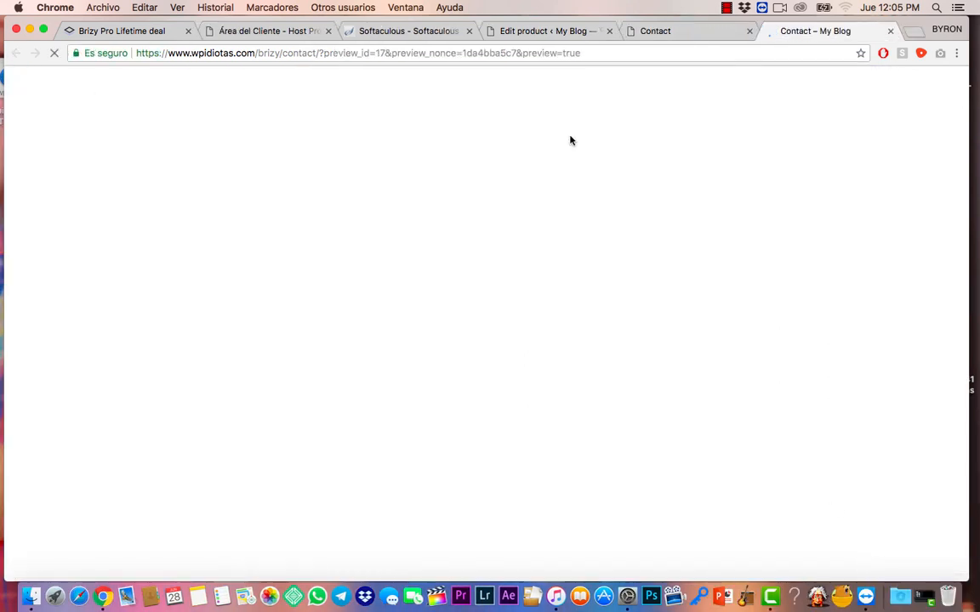
scroll(584, 323, "down", 5)
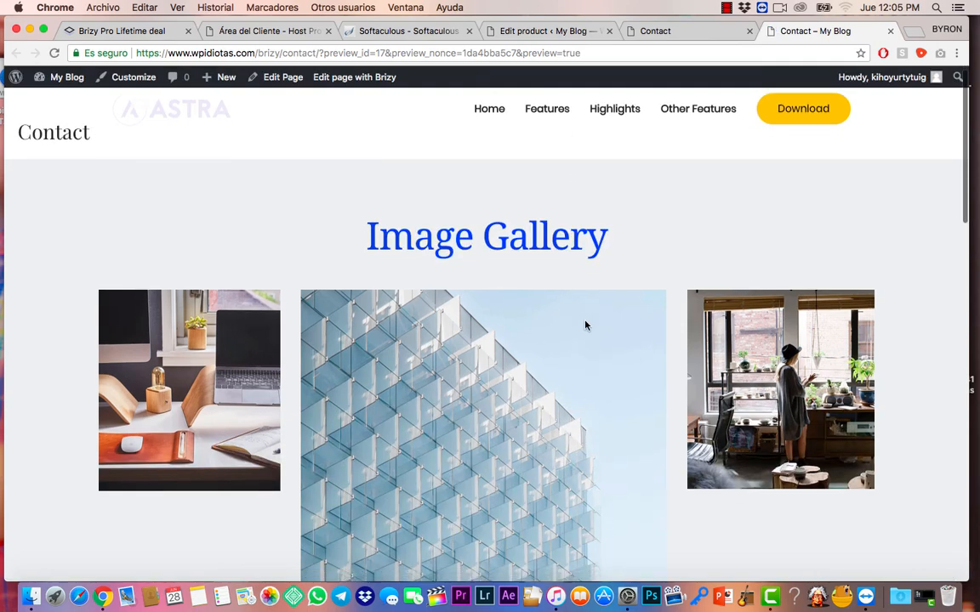
scroll(585, 324, "down", 10)
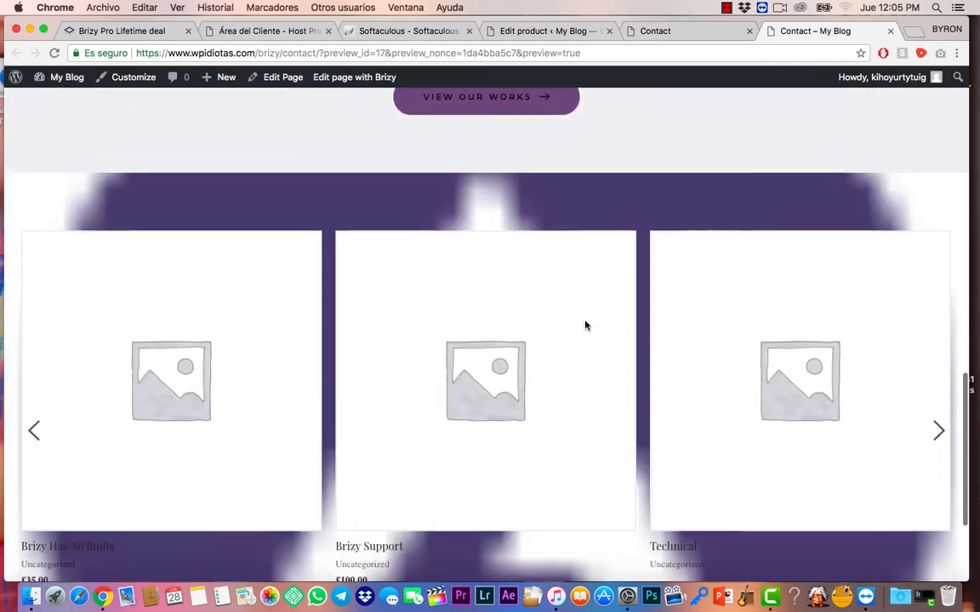
left_click(935, 425)
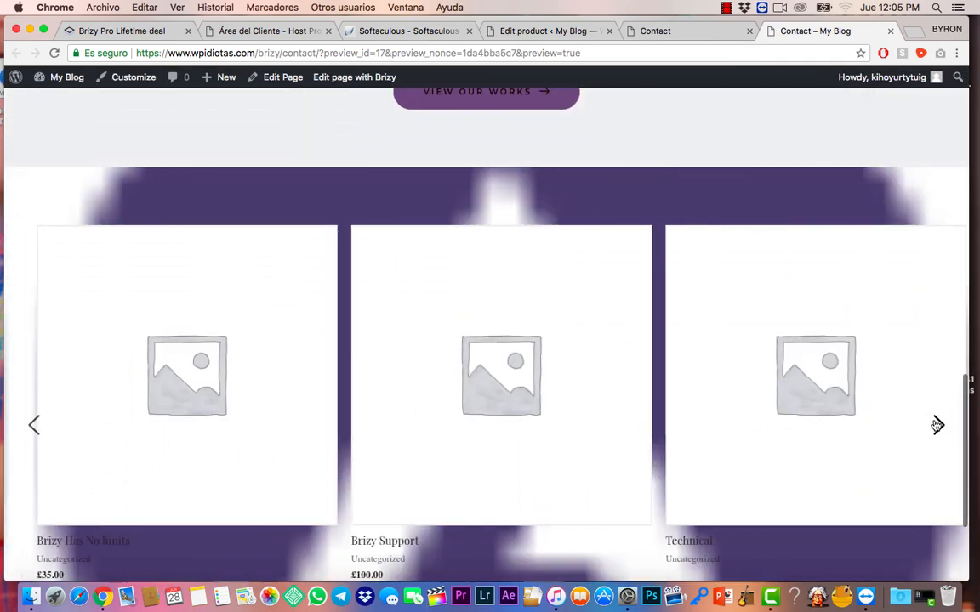
scroll(848, 412, "down", 3)
scroll(847, 410, "up", 6)
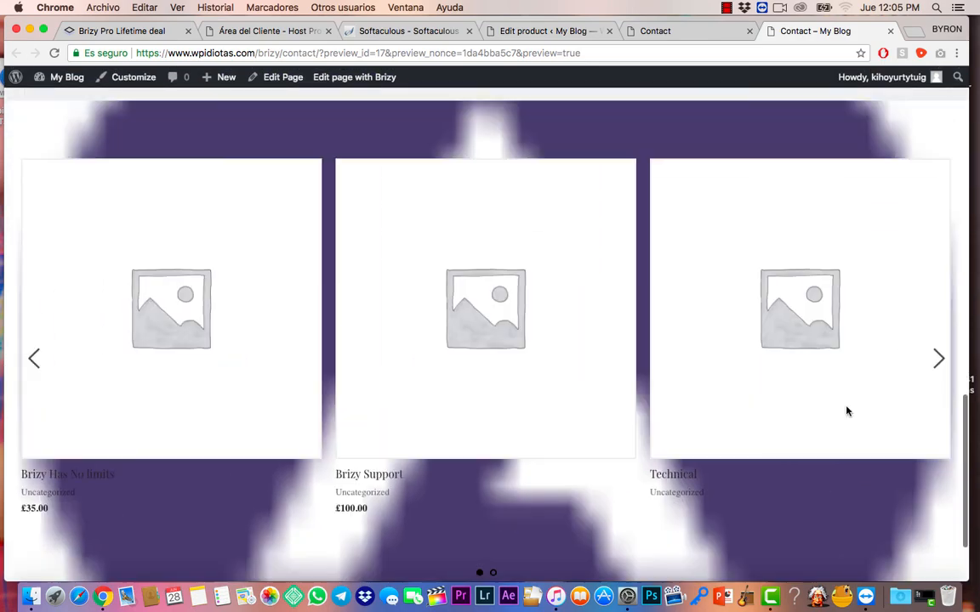
scroll(847, 412, "up", 8)
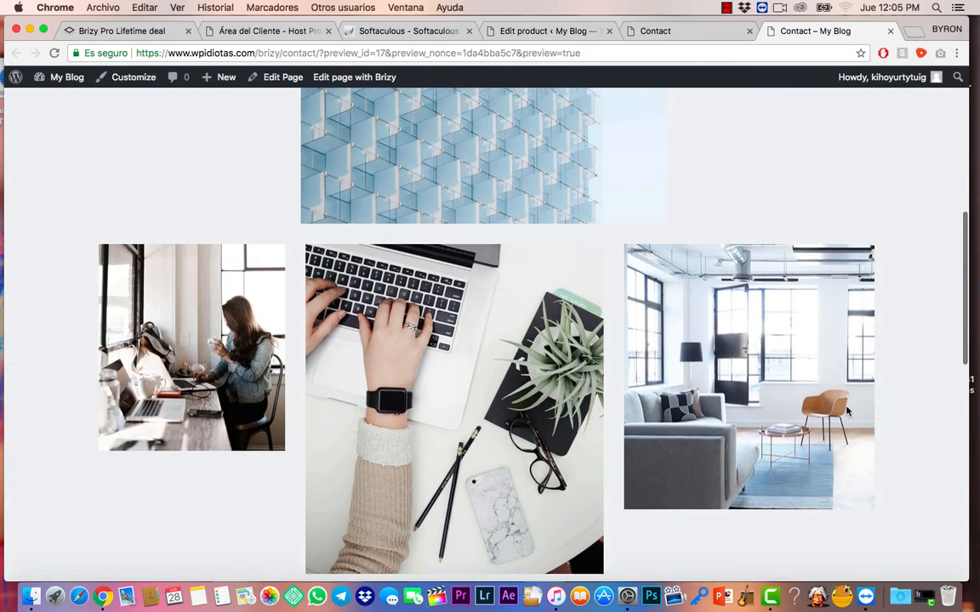
scroll(846, 411, "down", 10)
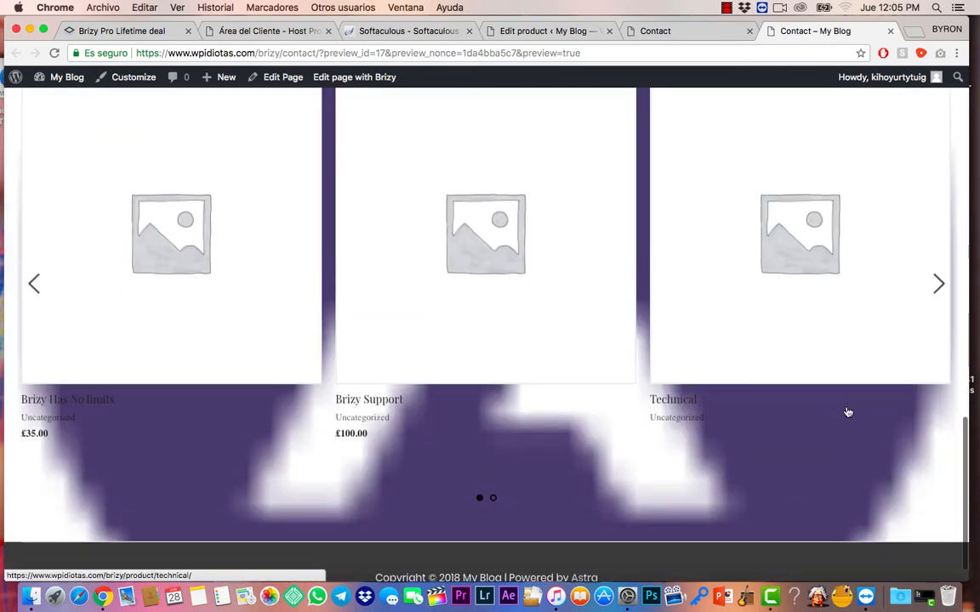
scroll(846, 411, "up", 10)
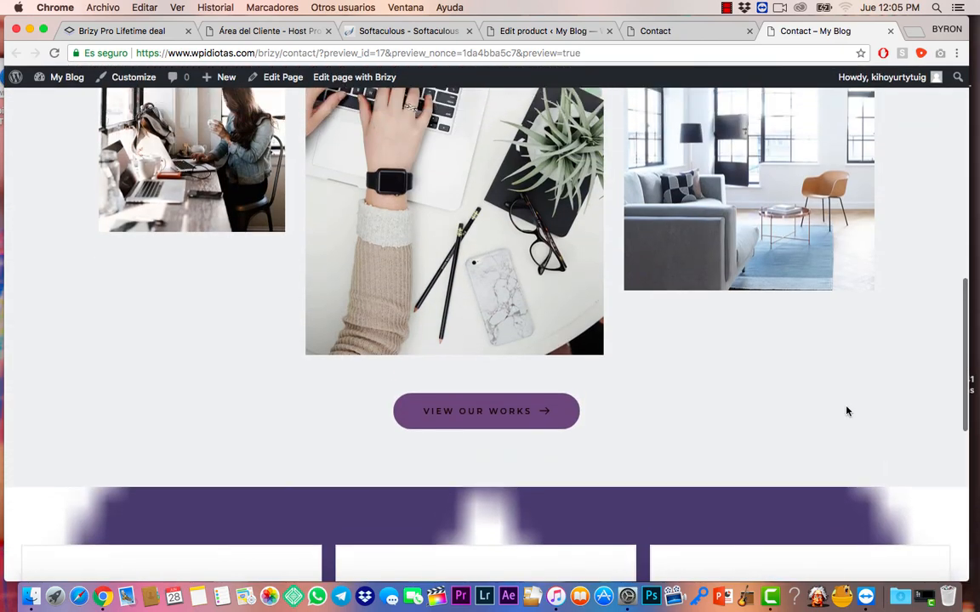
scroll(846, 412, "up", 3)
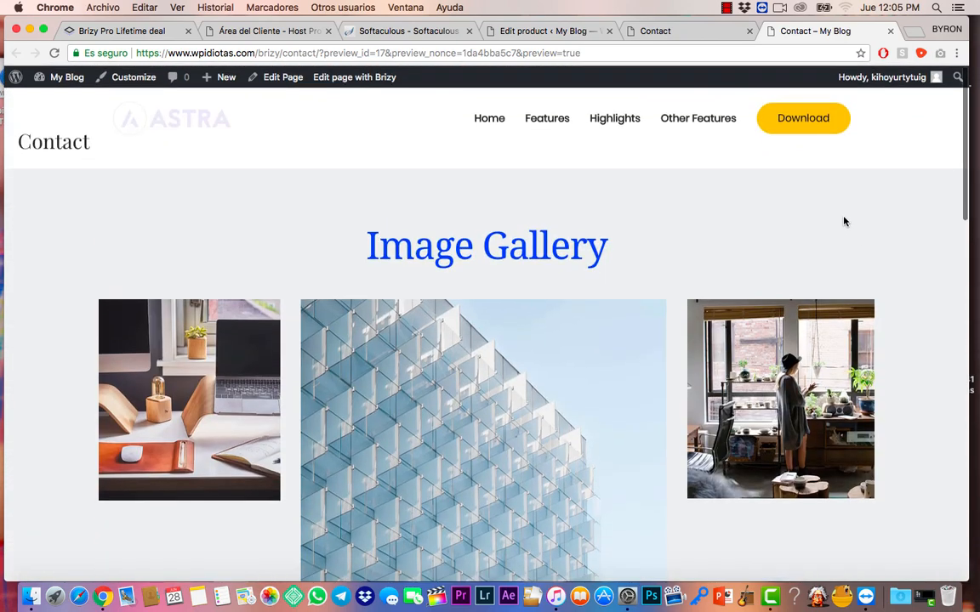
- Return to the Contact page in the Brizy editor and look it over from the footer up to the header
left_click(694, 31)
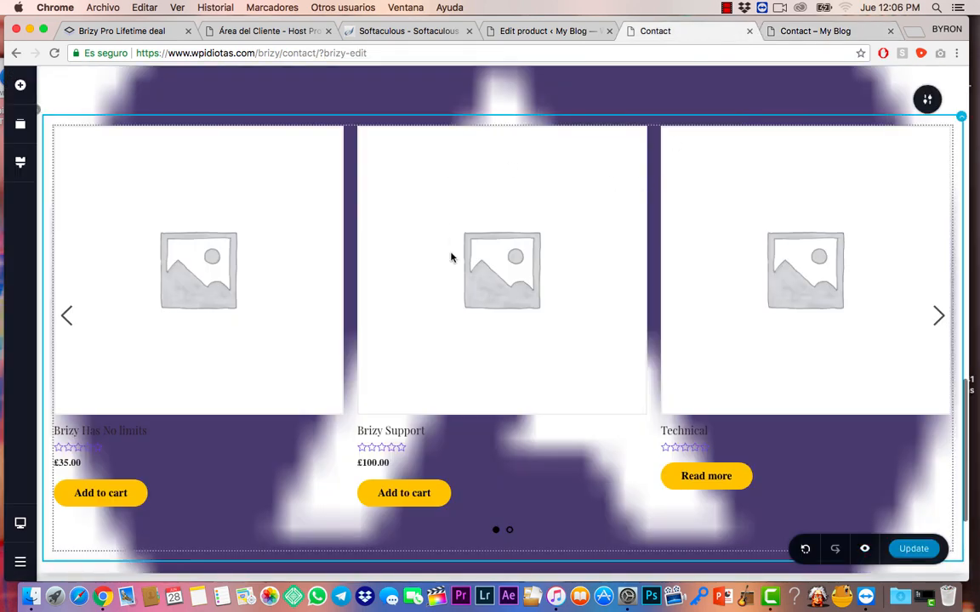
scroll(451, 257, "down", 5)
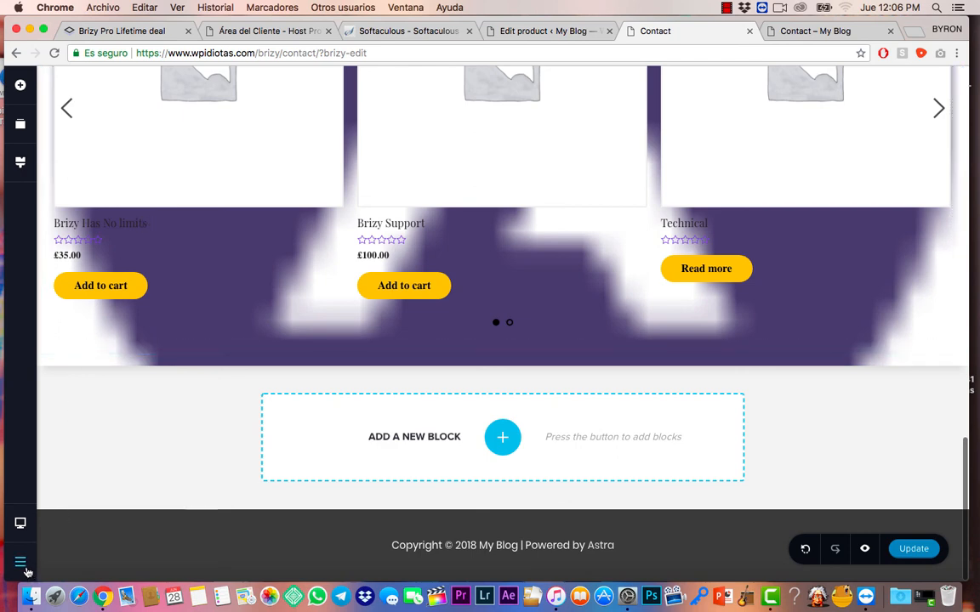
scroll(183, 483, "up", 20)
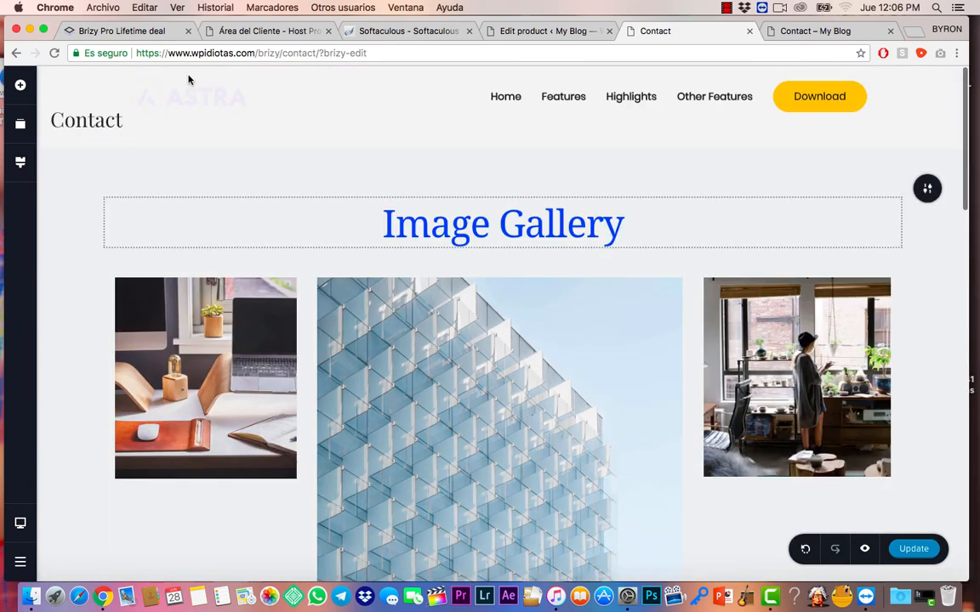
- Switch to the Brizy Pro Lifetime deal page, reload it, and look through the pricing and Frequent Questions sections
left_click(157, 32)
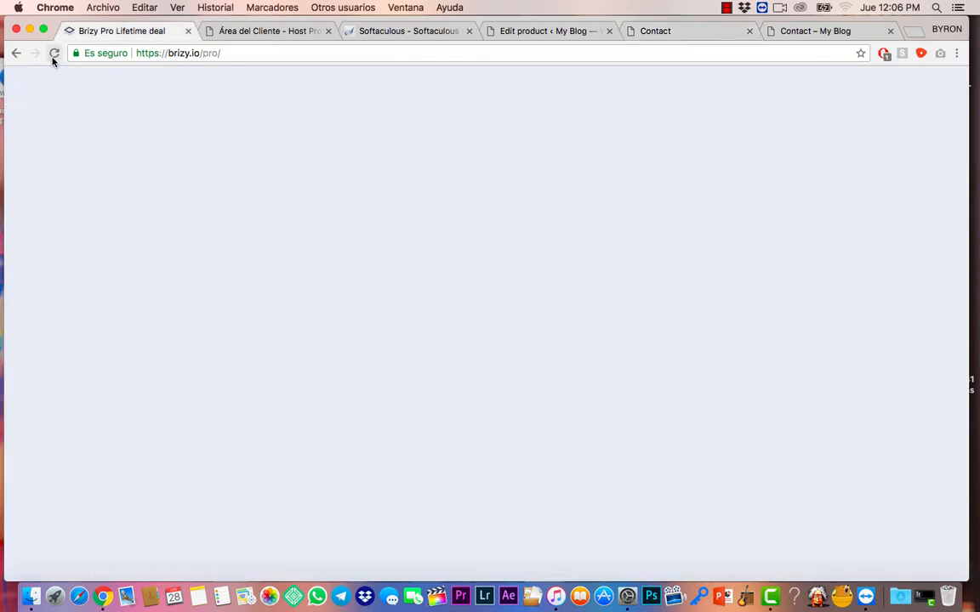
left_click(53, 56)
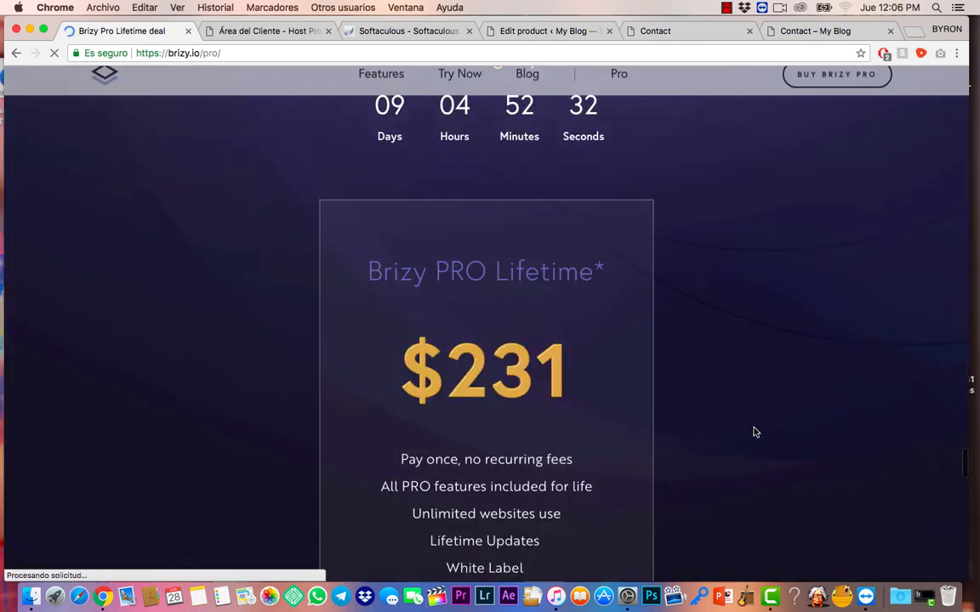
scroll(754, 431, "up", 10)
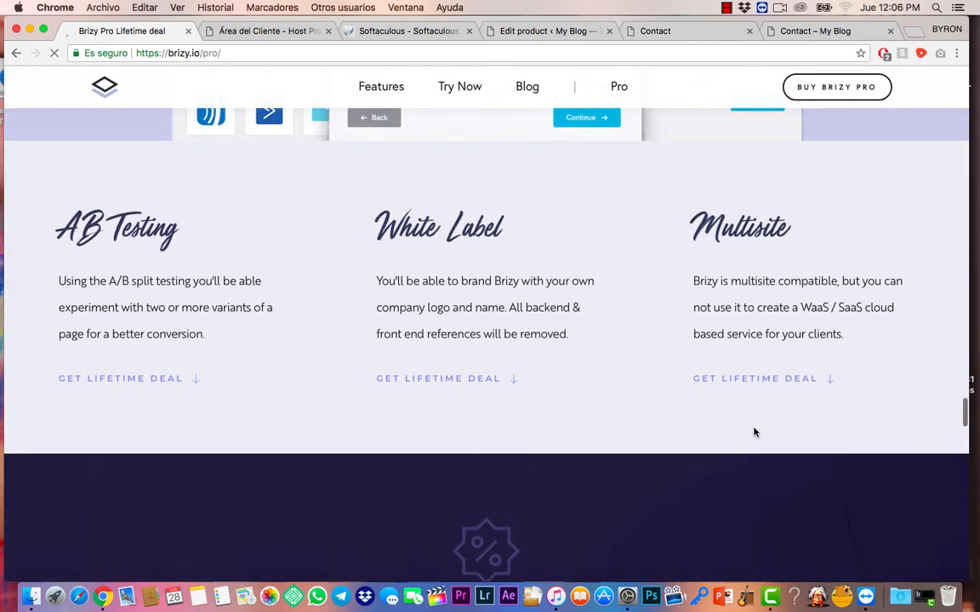
scroll(754, 432, "down", 10)
scroll(753, 432, "down", 10)
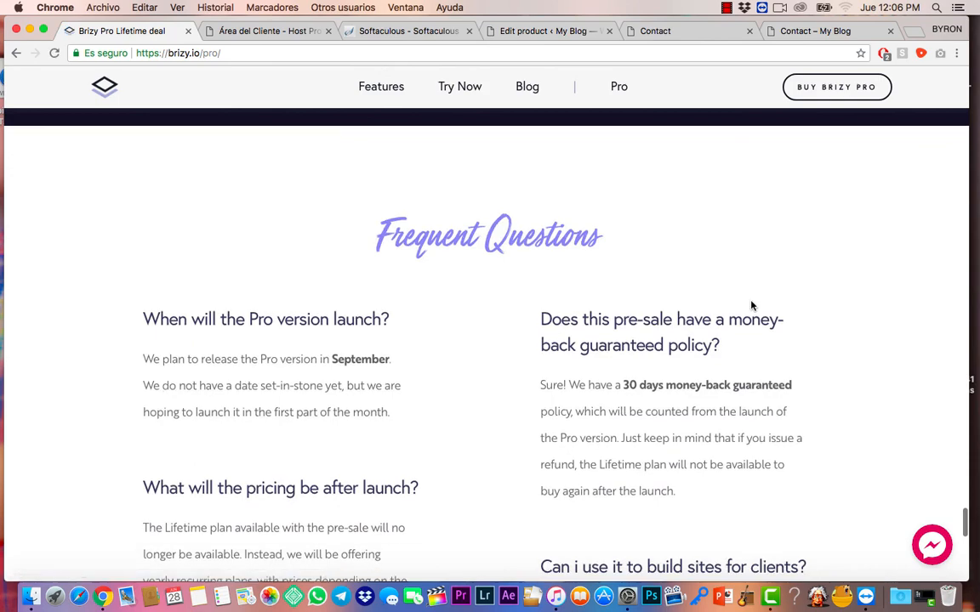
- Examine the Role Manager, Pop Up Builder, 3rd Party Integrations, and Headers and Footers features on the Brizy Pro page
scroll(751, 306, "up", 15)
scroll(751, 305, "up", 15)
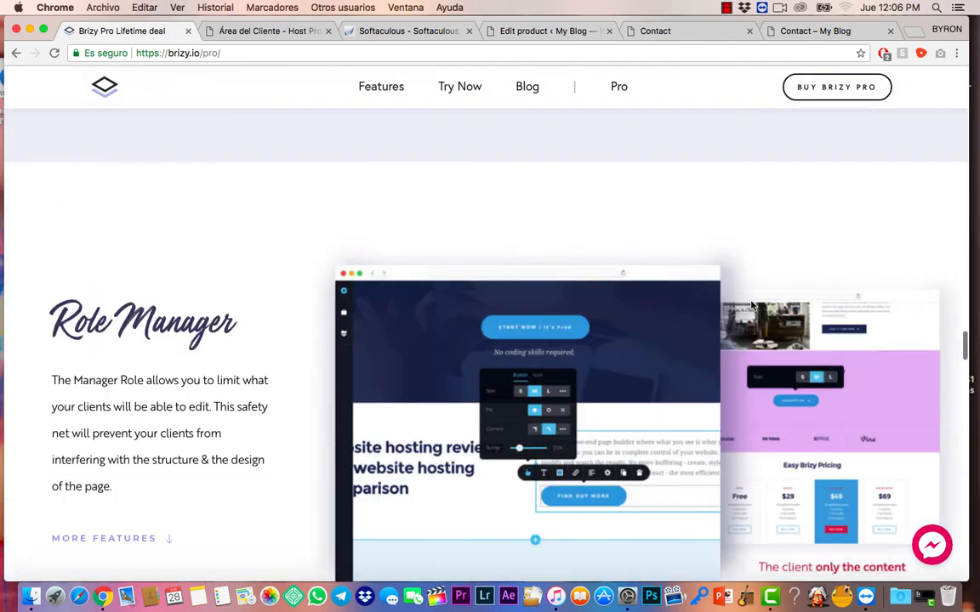
scroll(751, 305, "up", 2)
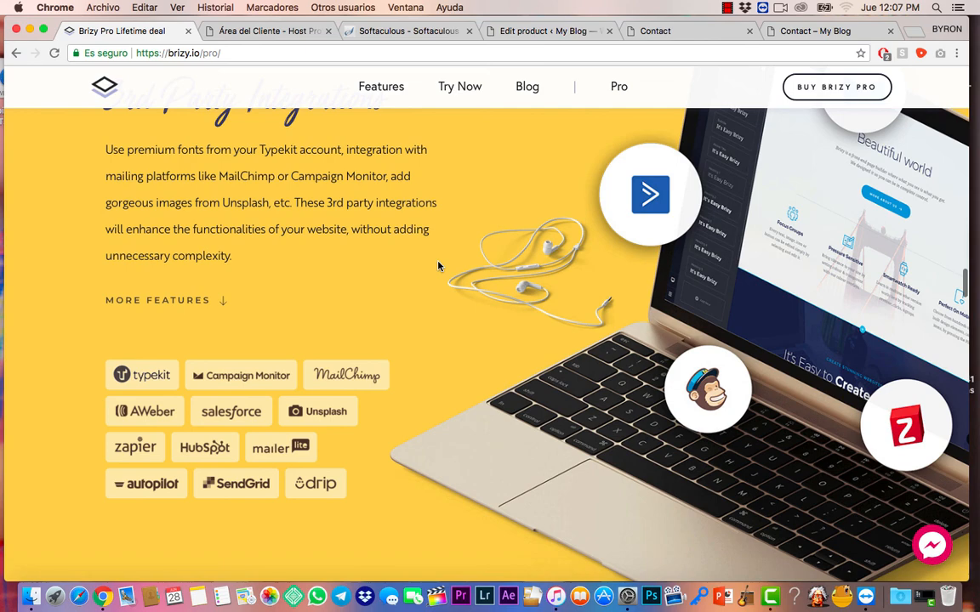
scroll(438, 266, "up", 15)
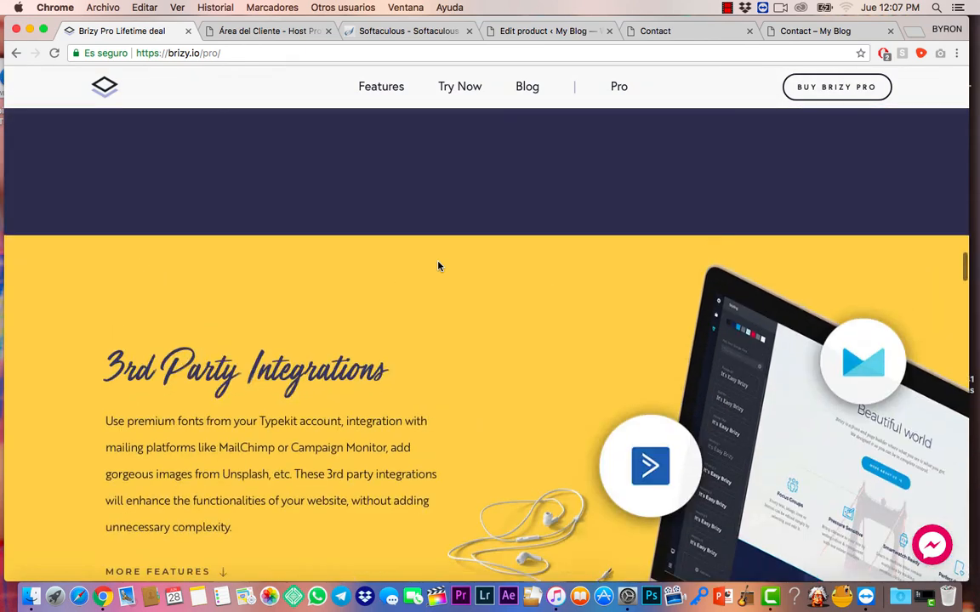
scroll(438, 266, "down", 12)
scroll(438, 266, "down", 12)
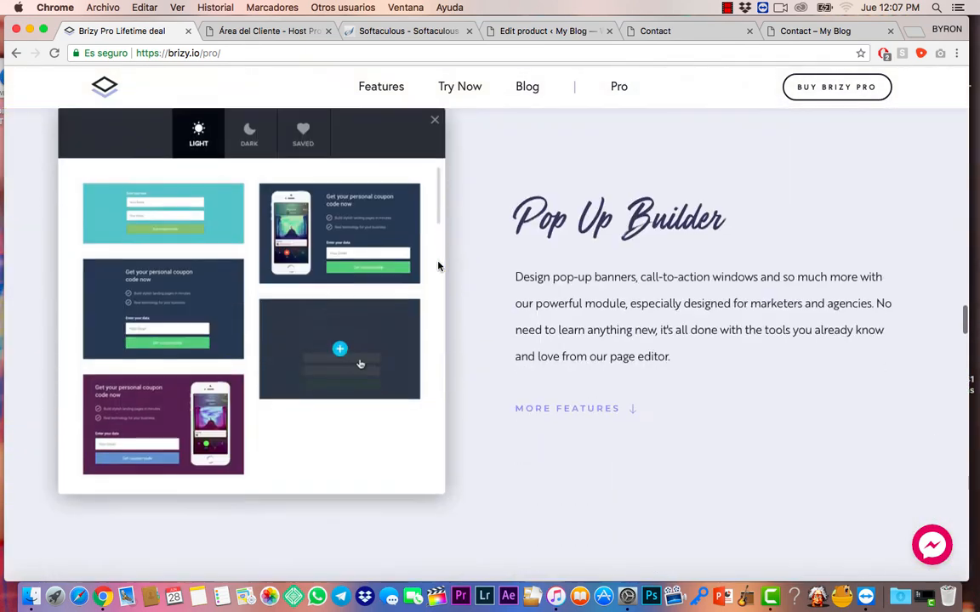
scroll(438, 267, "up", 12)
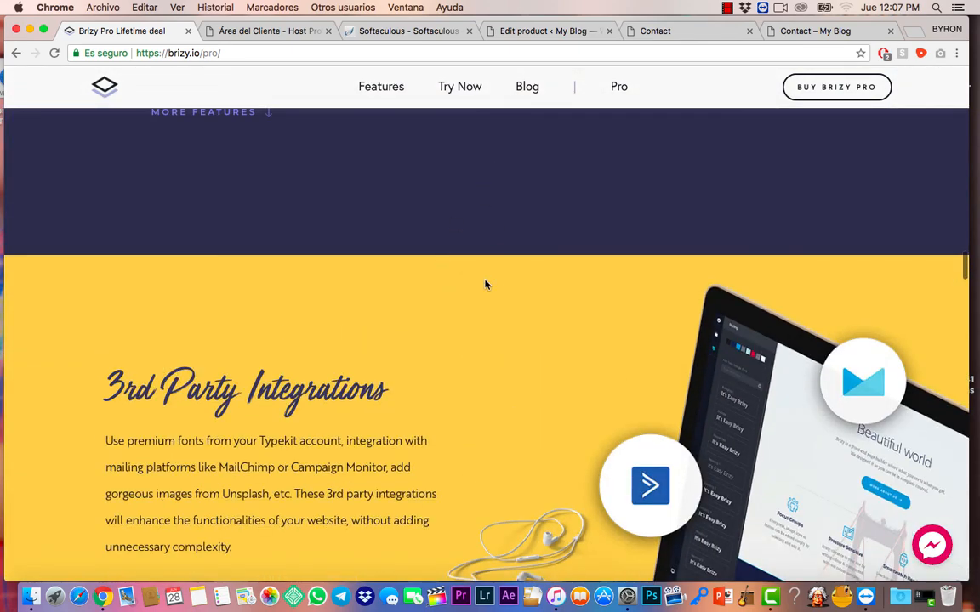
scroll(485, 284, "up", 8)
scroll(485, 288, "up", 4)
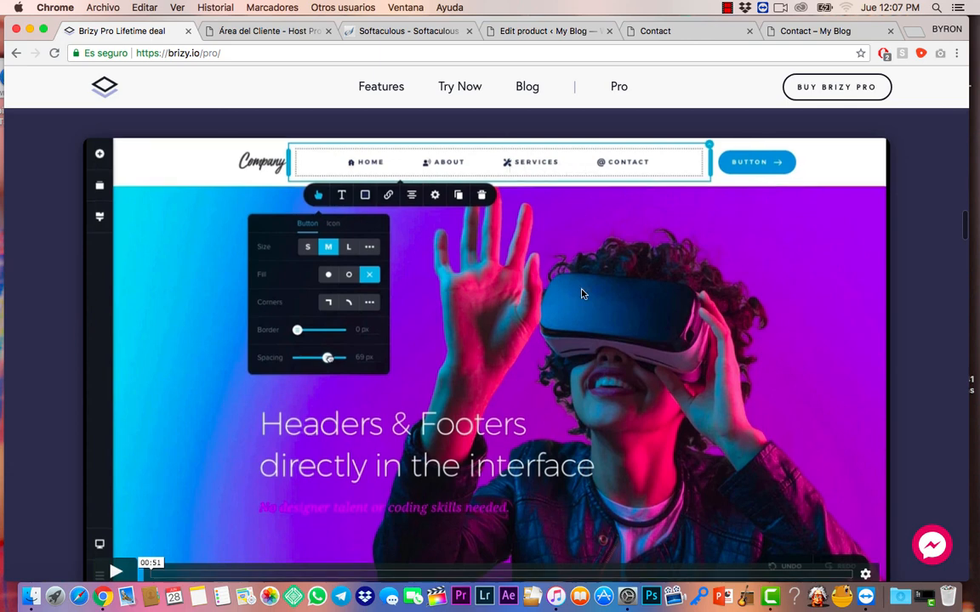
scroll(584, 293, "down", 1)
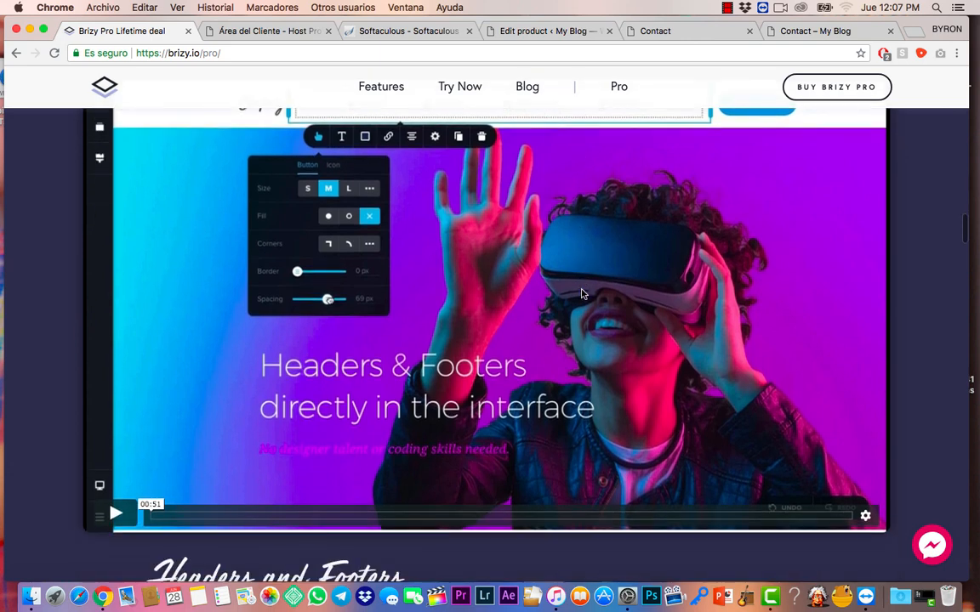